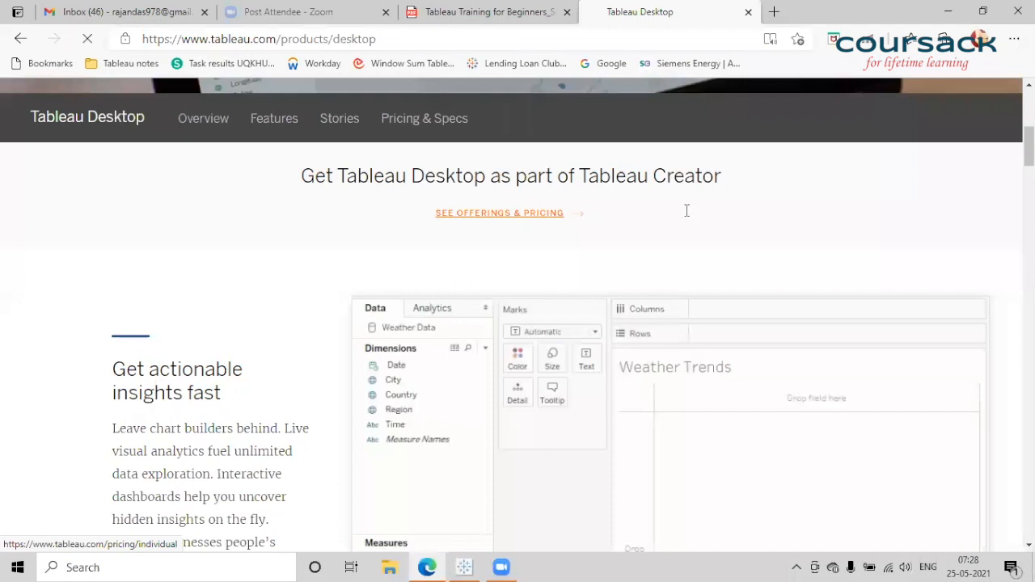
# Open the Tableau Desktop free-trial download page and examine its free 1-year licence offer for students and teachers
pyautogui.scroll(3, 686, 210)
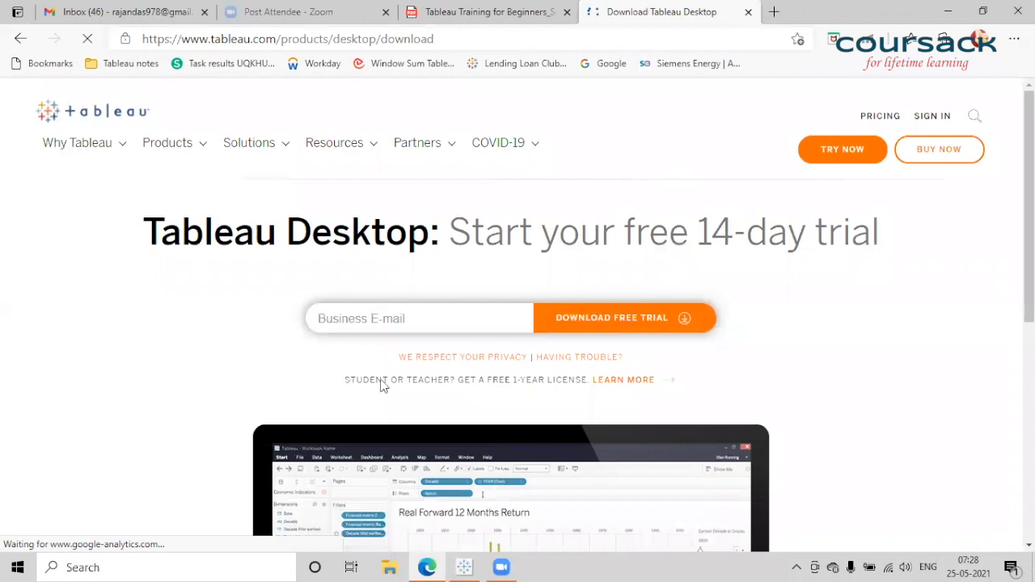
pyautogui.moveTo(346, 379); pyautogui.dragTo(587, 379)
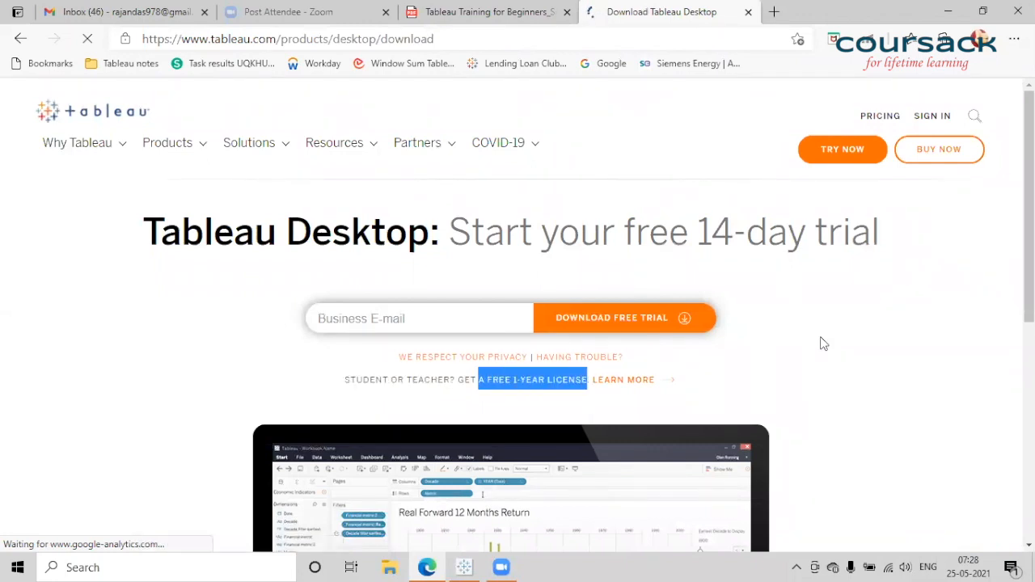
pyautogui.click(822, 343)
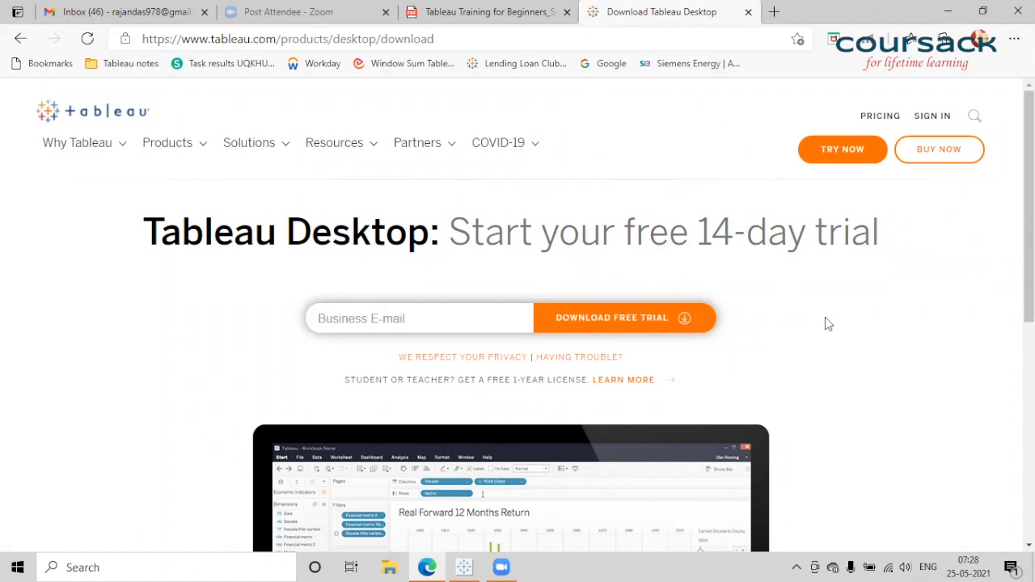
pyautogui.scroll(-1, 825, 319)
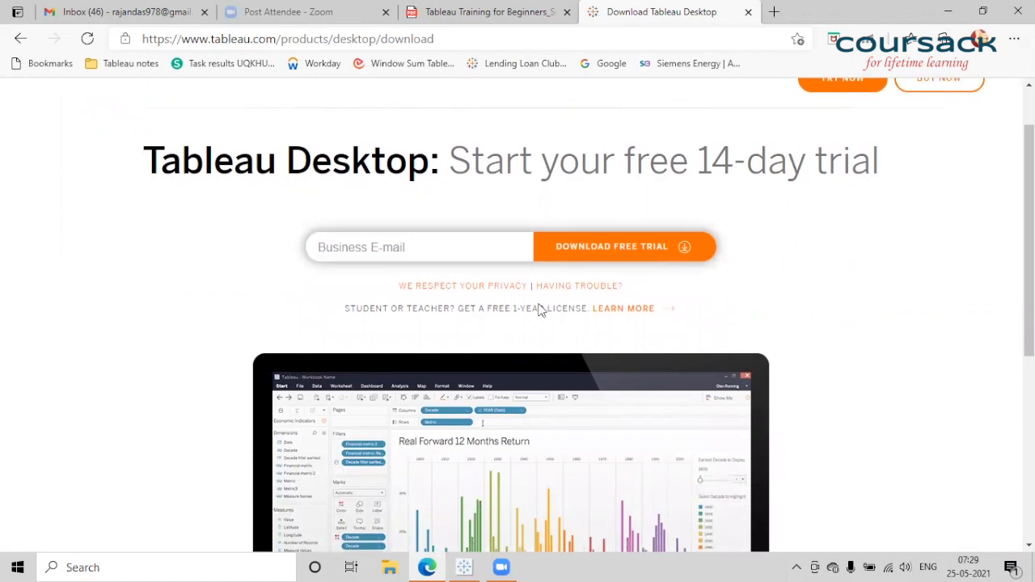
# Examine the trial page's business e-mail field, student licence note and the content further down to the system requirements
pyautogui.doubleClick(366, 308)
pyautogui.click(348, 247)
pyautogui.click(185, 155)
pyautogui.scroll(-1, 864, 304)
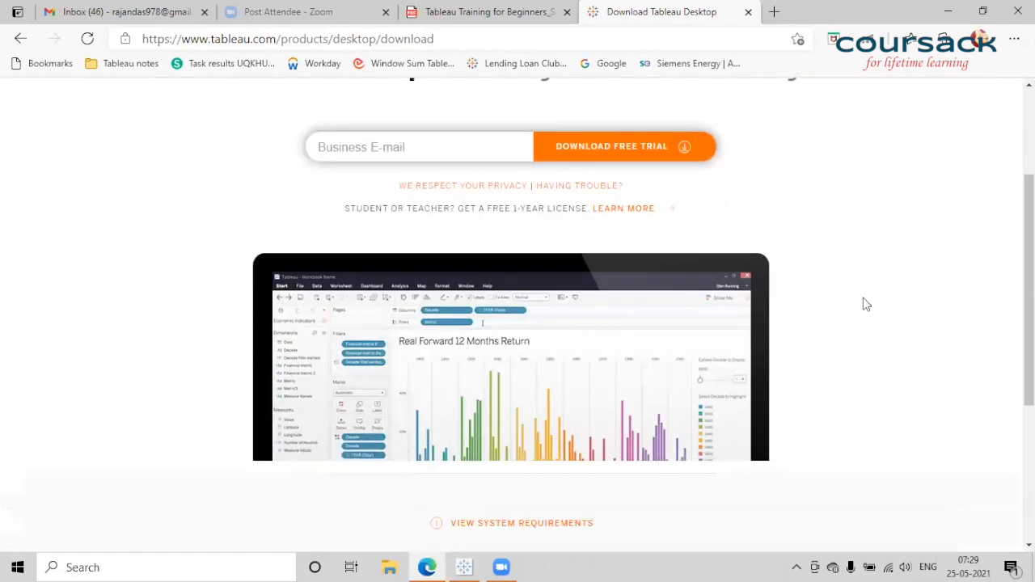
pyautogui.scroll(-1, 866, 304)
pyautogui.scroll(2, 866, 300)
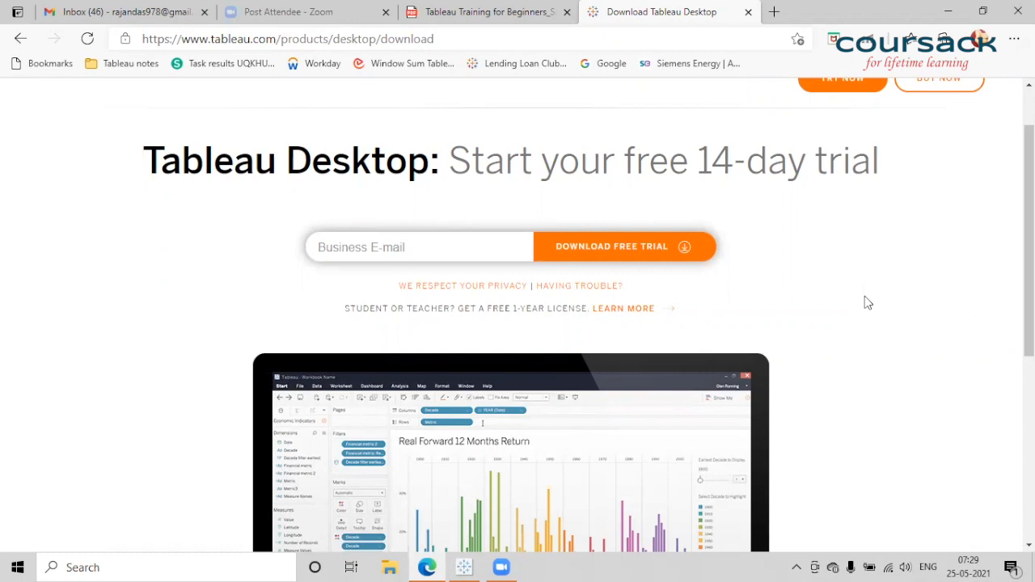
pyautogui.click(387, 253)
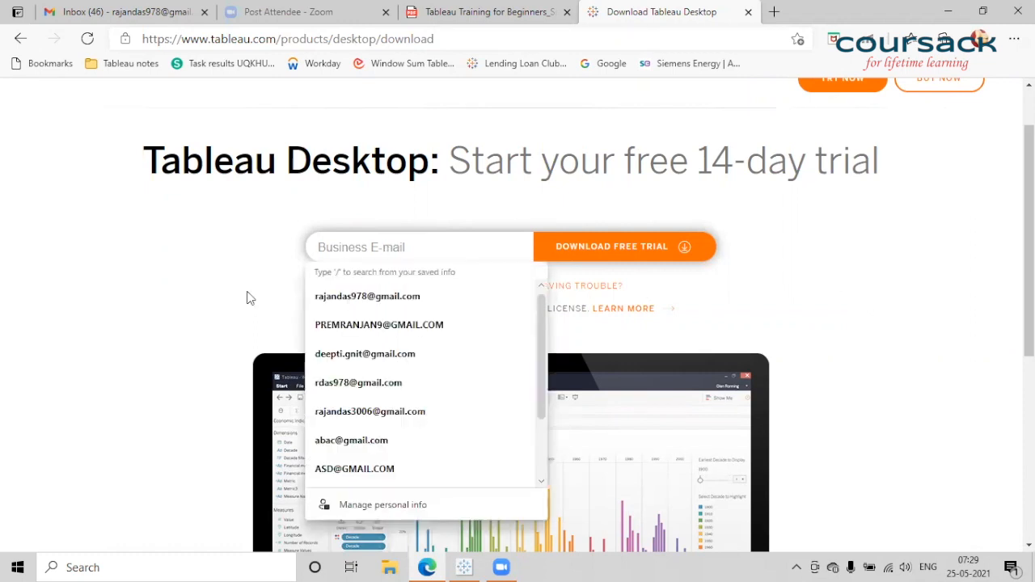
pyautogui.click(477, 296)
pyautogui.moveTo(457, 309); pyautogui.dragTo(589, 309)
pyautogui.click(874, 270)
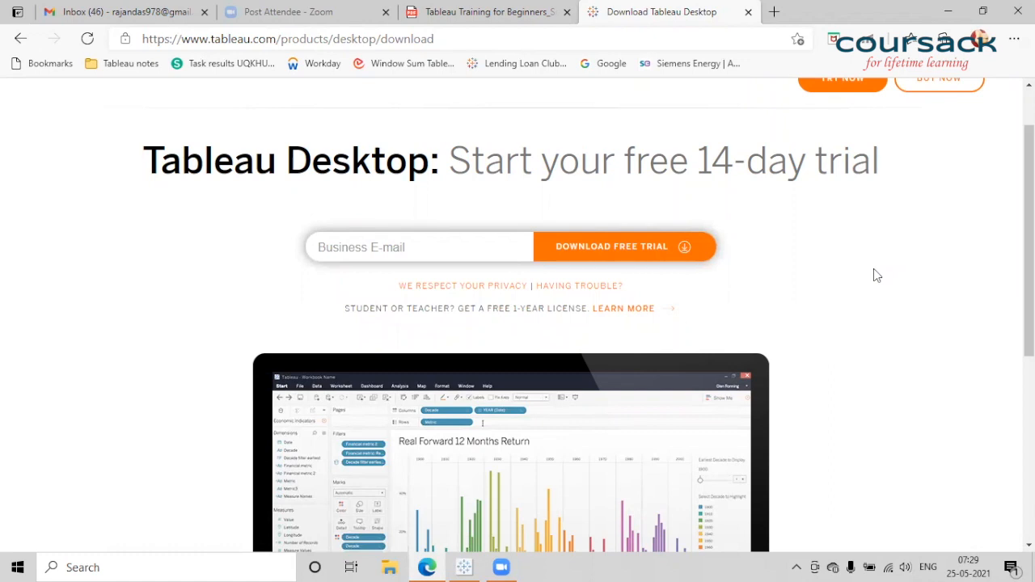
pyautogui.scroll(-1, 873, 268)
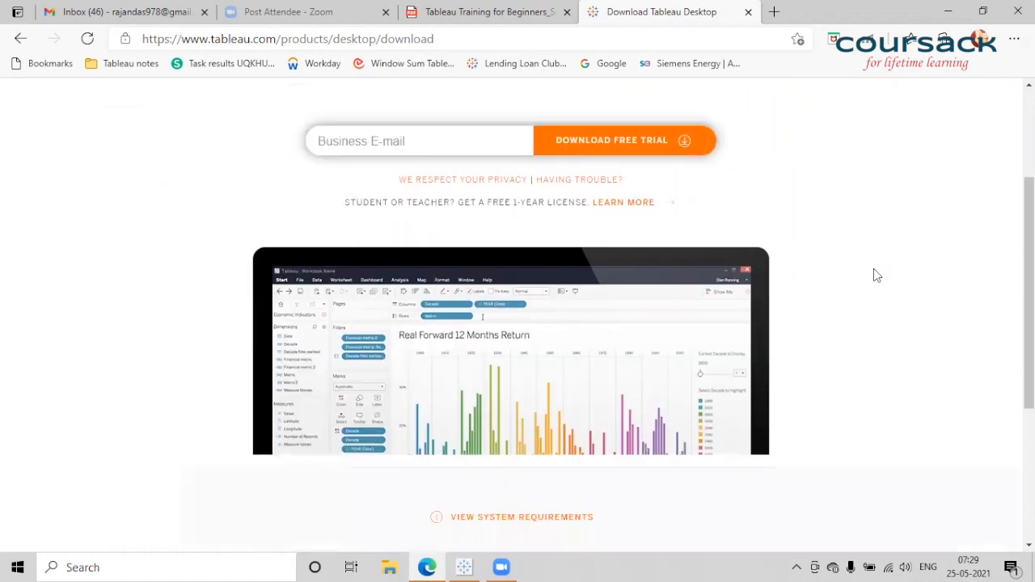
pyautogui.scroll(-3, 874, 268)
pyautogui.scroll(5, 873, 269)
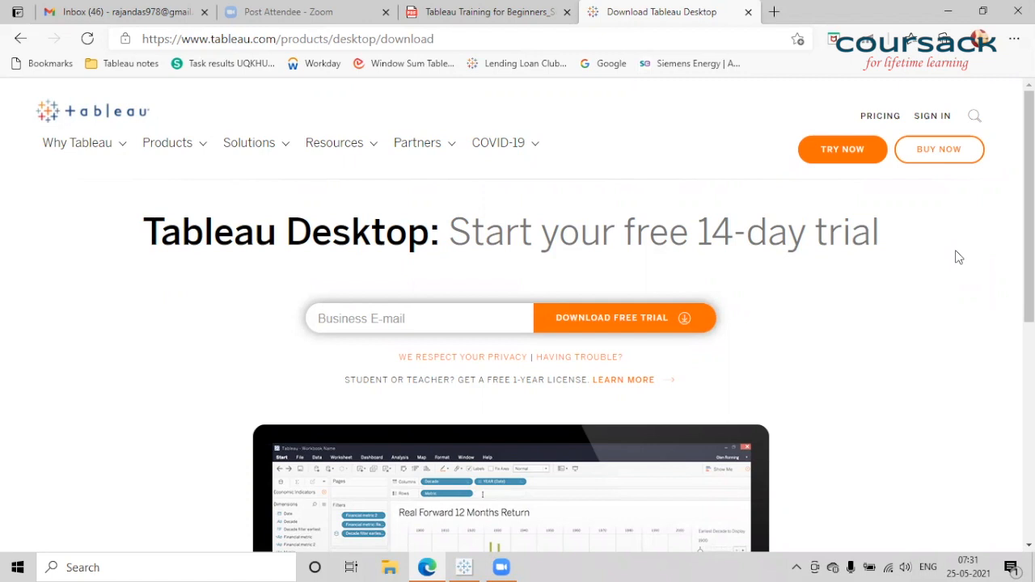
# Switch to Tableau Desktop and examine the full list of installed and additional server connectors, closing it when finished
pyautogui.click(465, 563)
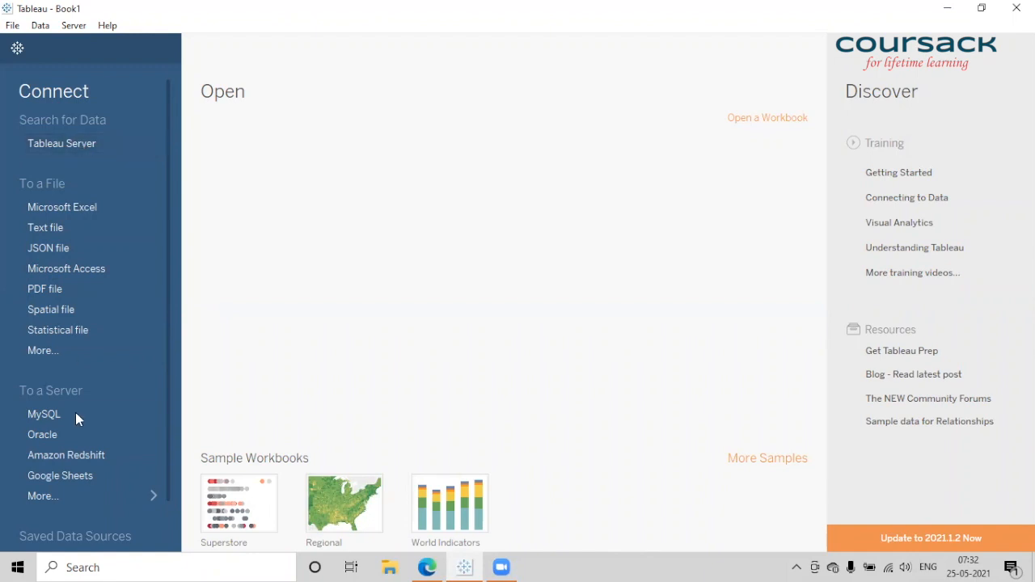
pyautogui.click(77, 497)
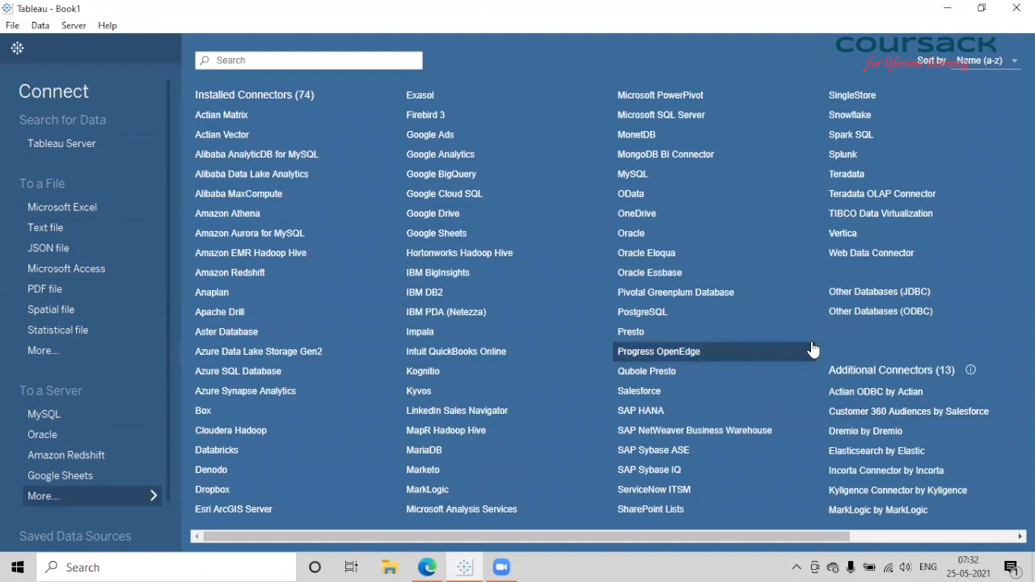
pyautogui.hscroll(2, 797, 330)
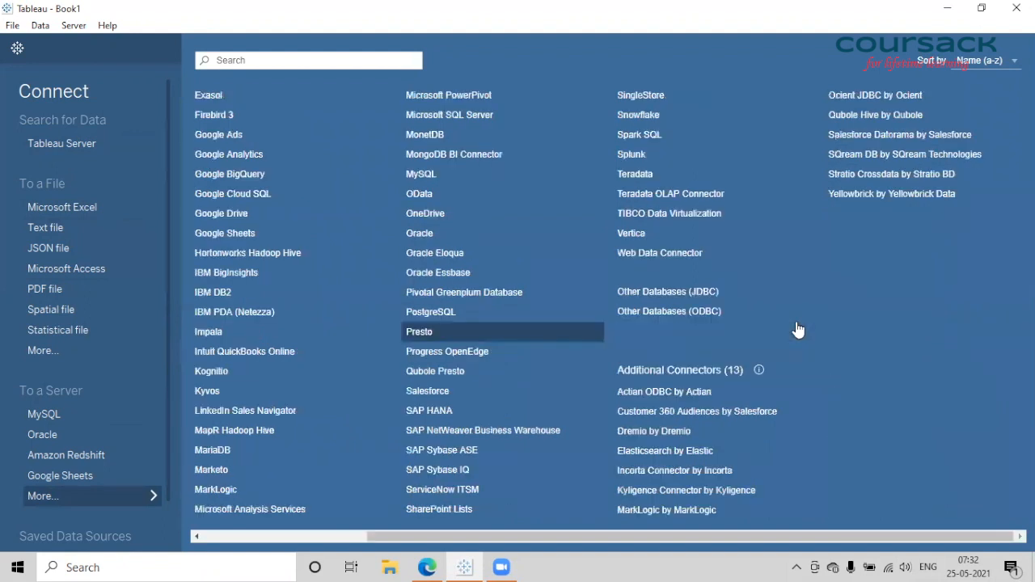
pyautogui.hscroll(-2, 797, 330)
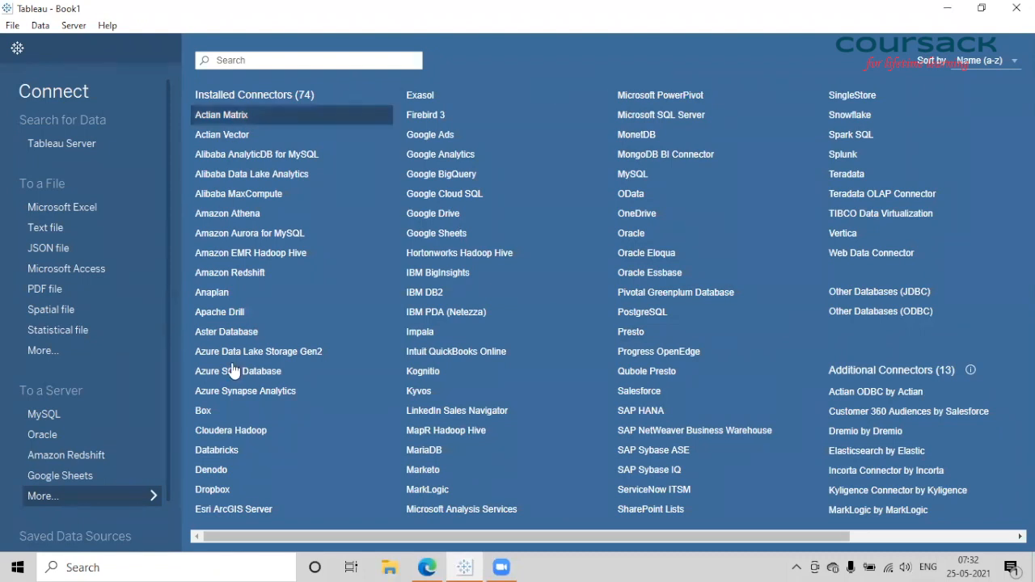
pyautogui.hscroll(1, 934, 535)
pyautogui.click(933, 536)
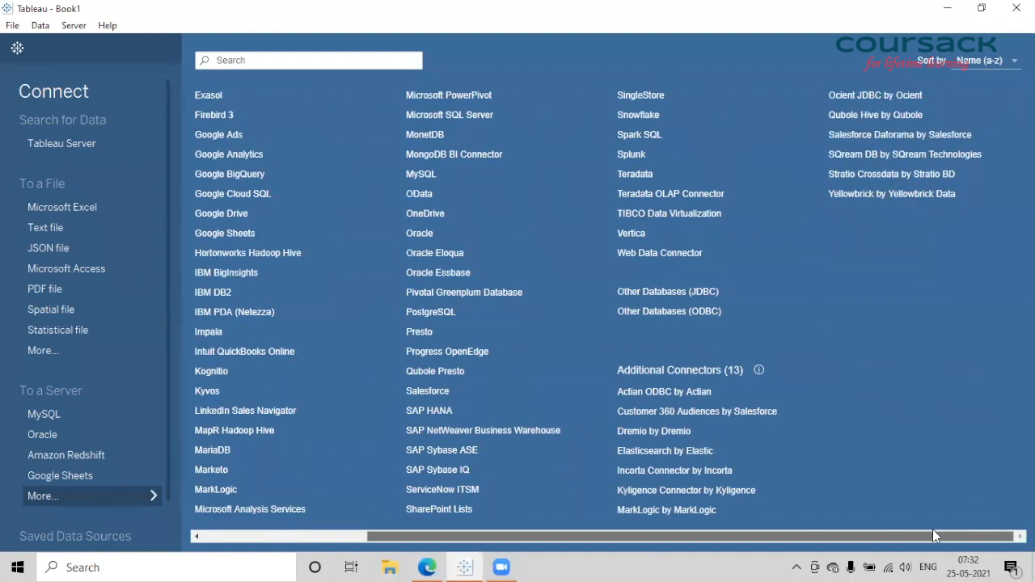
pyautogui.moveTo(906, 535); pyautogui.dragTo(268, 539)
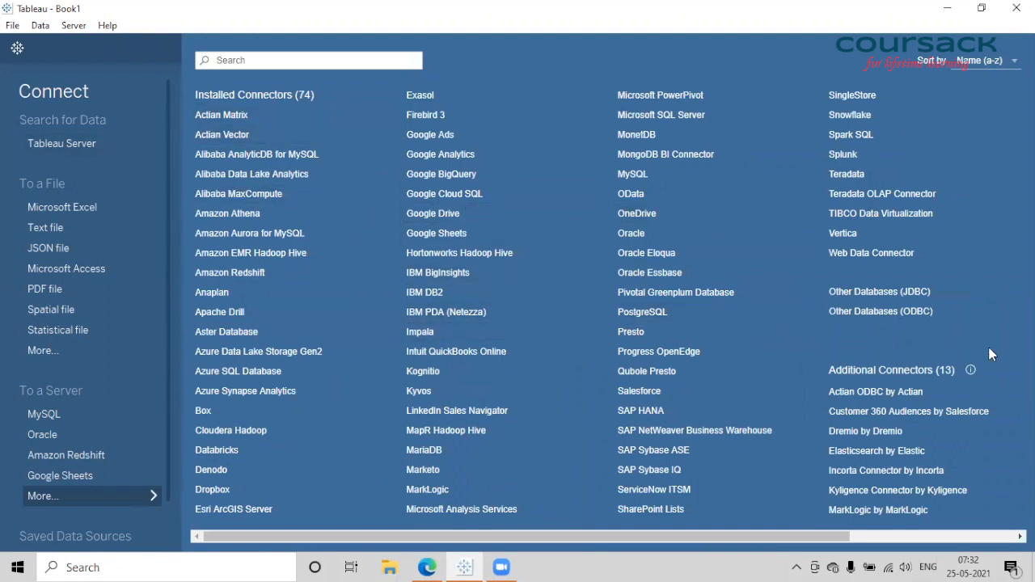
pyautogui.moveTo(896, 532); pyautogui.dragTo(667, 536)
pyautogui.moveTo(579, 536); pyautogui.dragTo(758, 524)
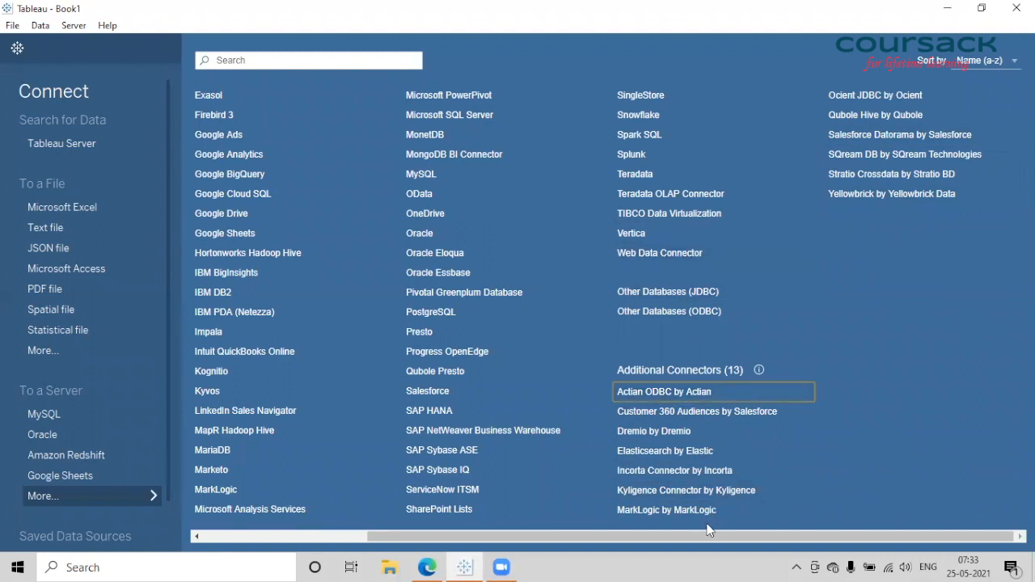
pyautogui.moveTo(721, 529); pyautogui.dragTo(274, 507)
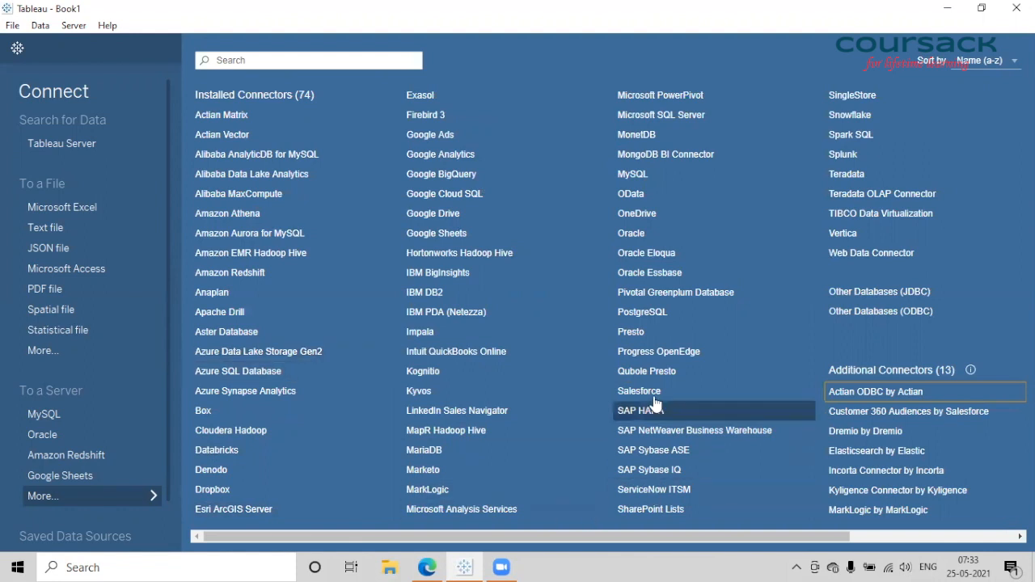
pyautogui.moveTo(490, 538); pyautogui.dragTo(397, 538)
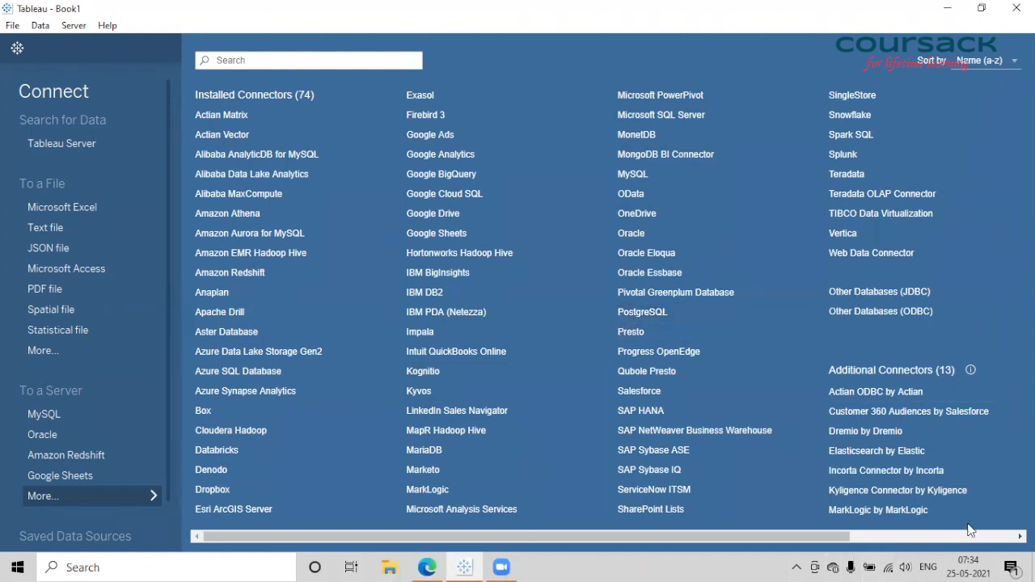
pyautogui.click(1004, 536)
pyautogui.moveTo(662, 537); pyautogui.dragTo(460, 555)
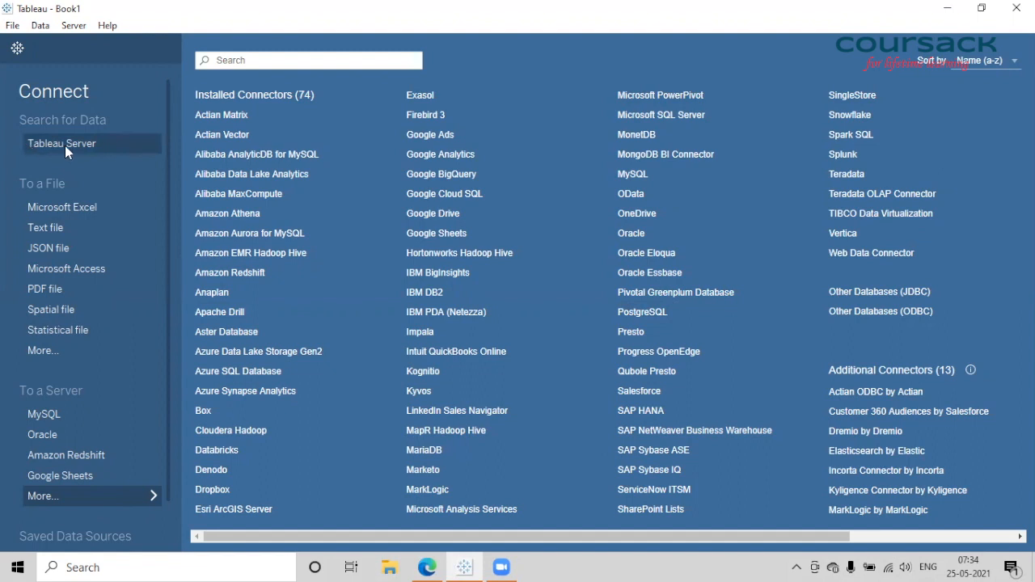
pyautogui.click(148, 494)
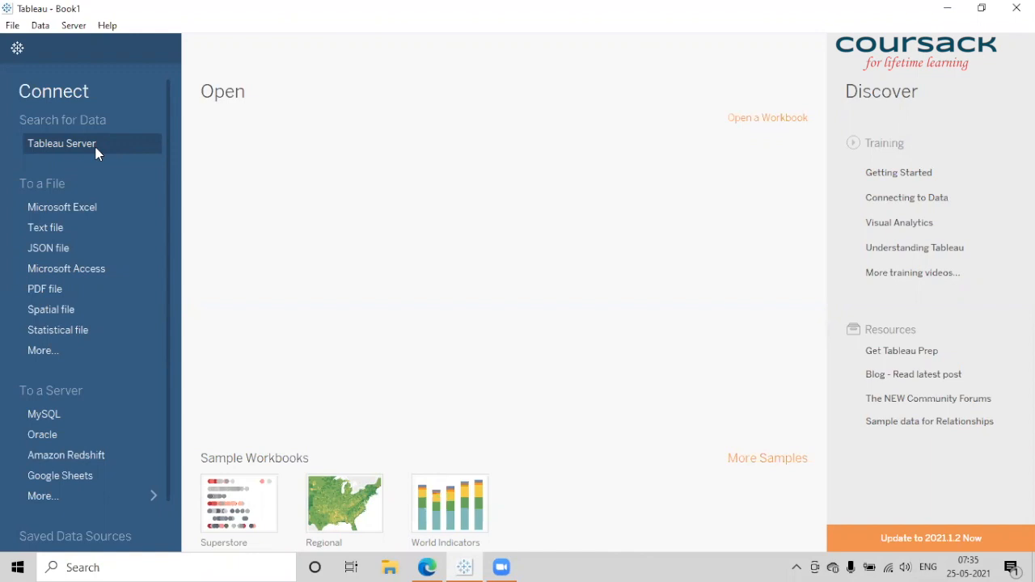
# Reopen the complete server connector list, look through it from end to end, and return to the start page
pyautogui.click(133, 504)
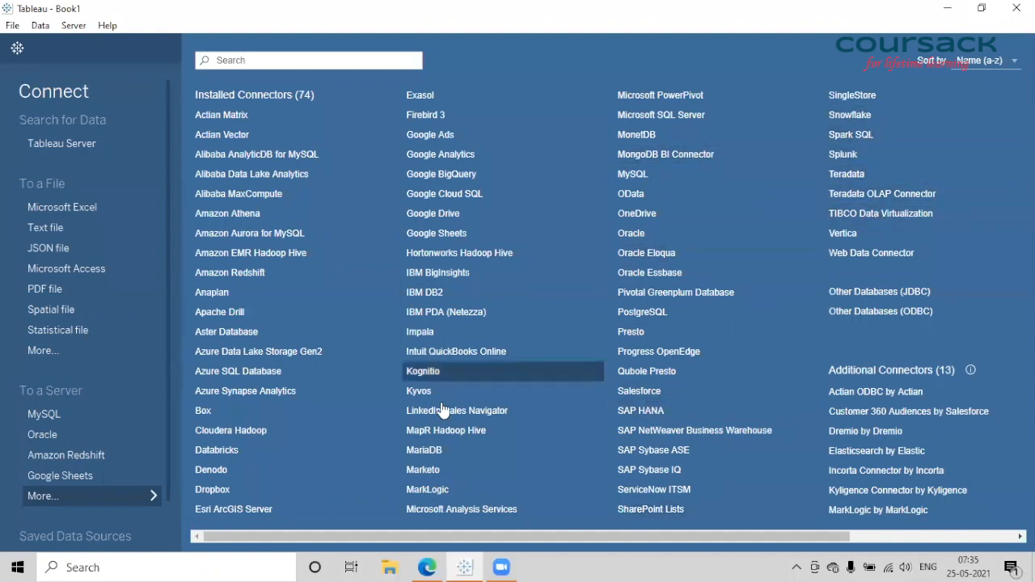
pyautogui.moveTo(338, 533); pyautogui.dragTo(224, 547)
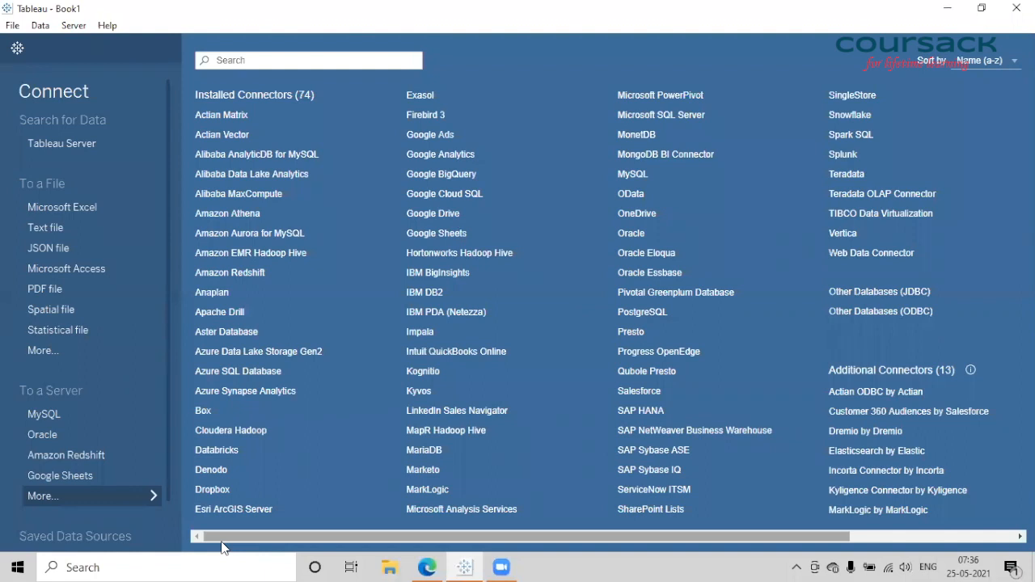
pyautogui.click(979, 535)
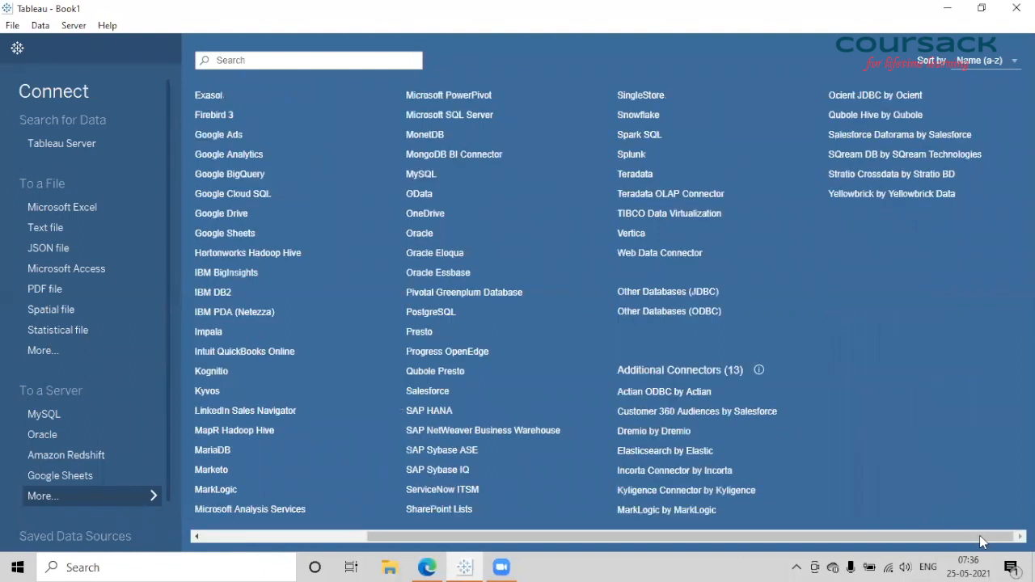
pyautogui.hscroll(-3, 686, 553)
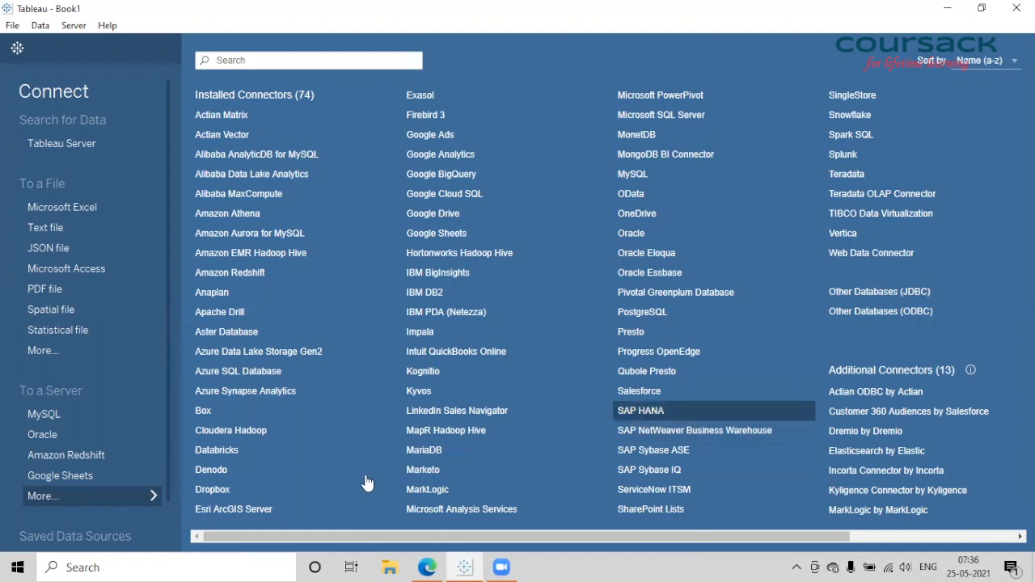
pyautogui.click(110, 492)
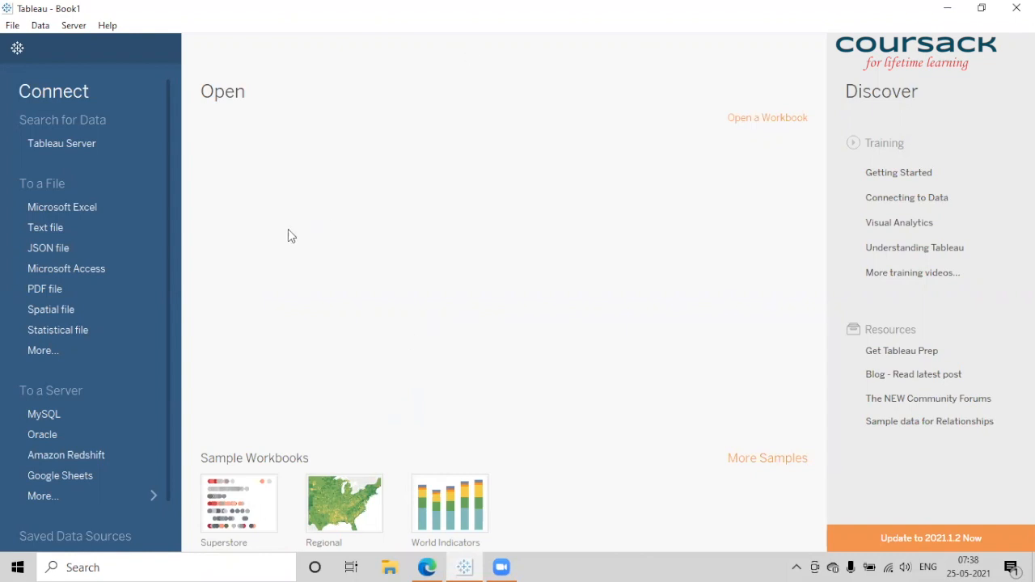
# Look over the saved data sources and the additional server connectors, and return to the file connection options
pyautogui.scroll(-2, 120, 501)
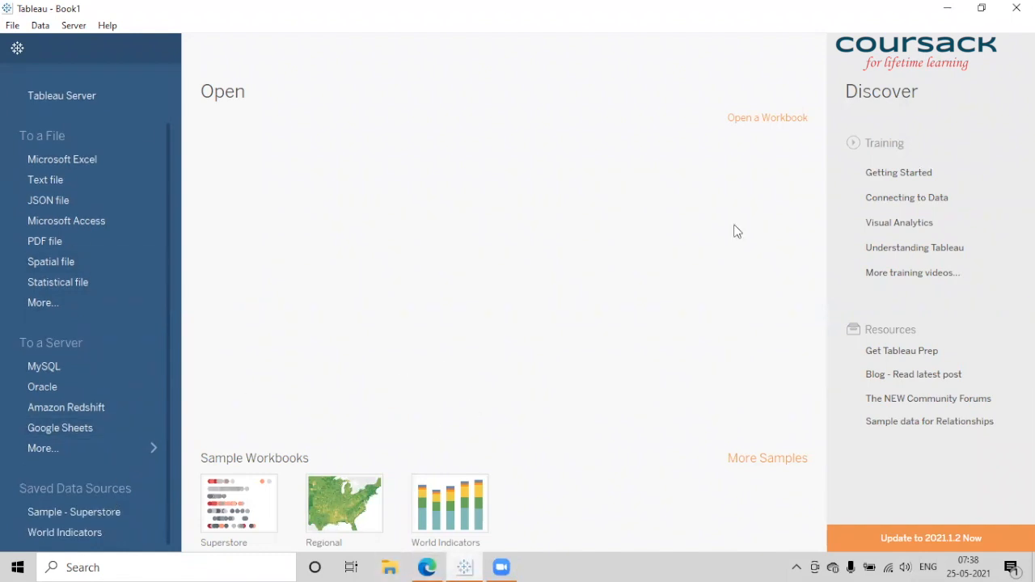
pyautogui.click(463, 563)
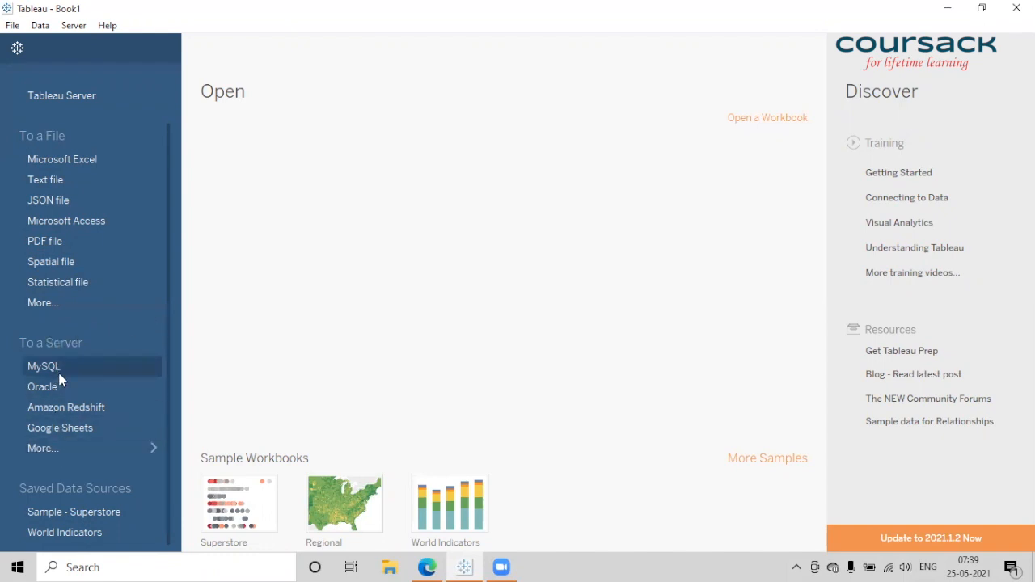
pyautogui.click(60, 455)
pyautogui.click(978, 536)
pyautogui.moveTo(977, 534); pyautogui.dragTo(517, 542)
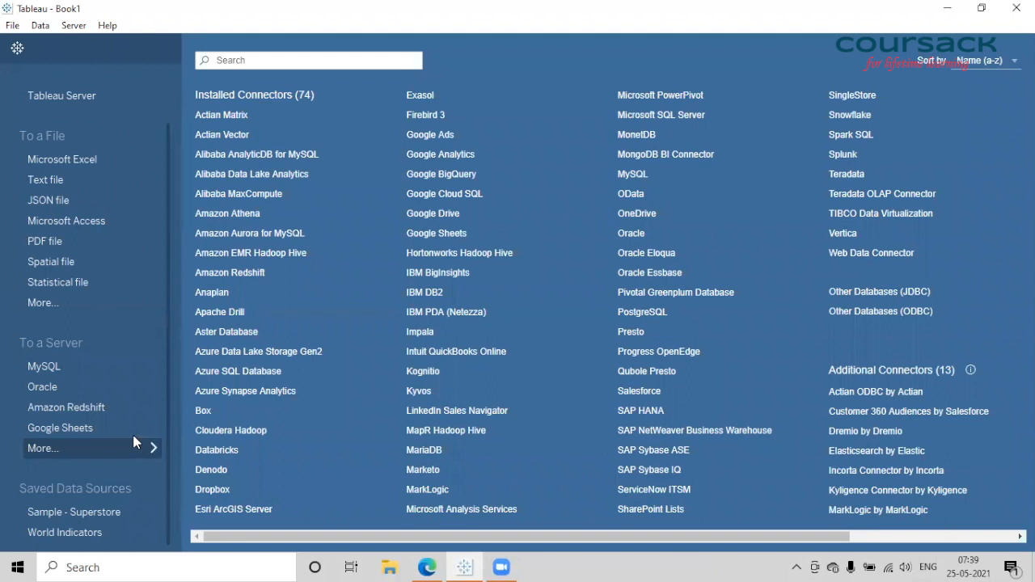
pyautogui.click(68, 343)
pyautogui.scroll(2, 66, 336)
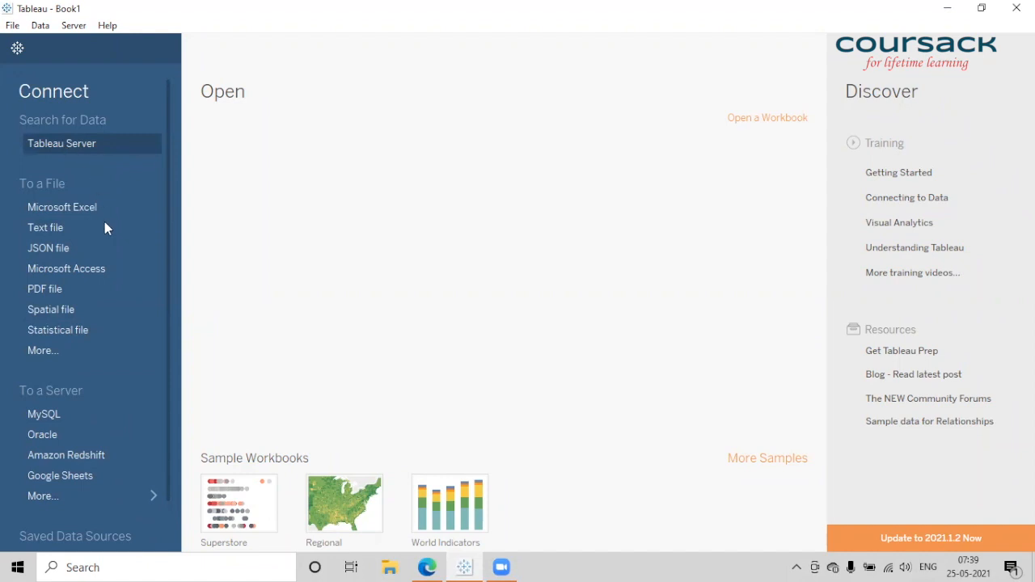
# Open the saved Sample - Superstore data source in a worksheet and look through its Orders, People and Returns fields
pyautogui.scroll(-2, 112, 404)
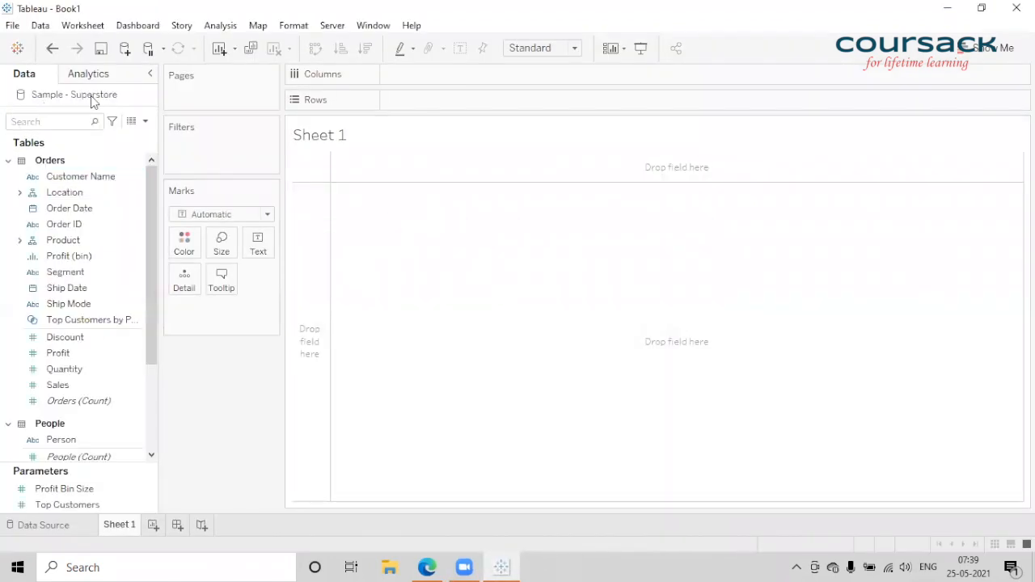
pyautogui.scroll(-4, 67, 429)
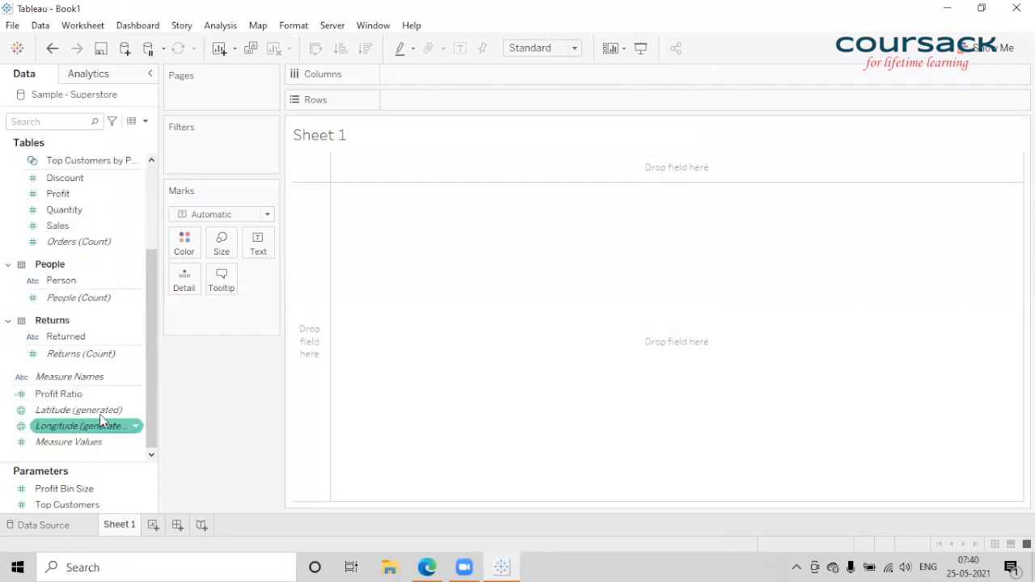
pyautogui.scroll(4, 88, 208)
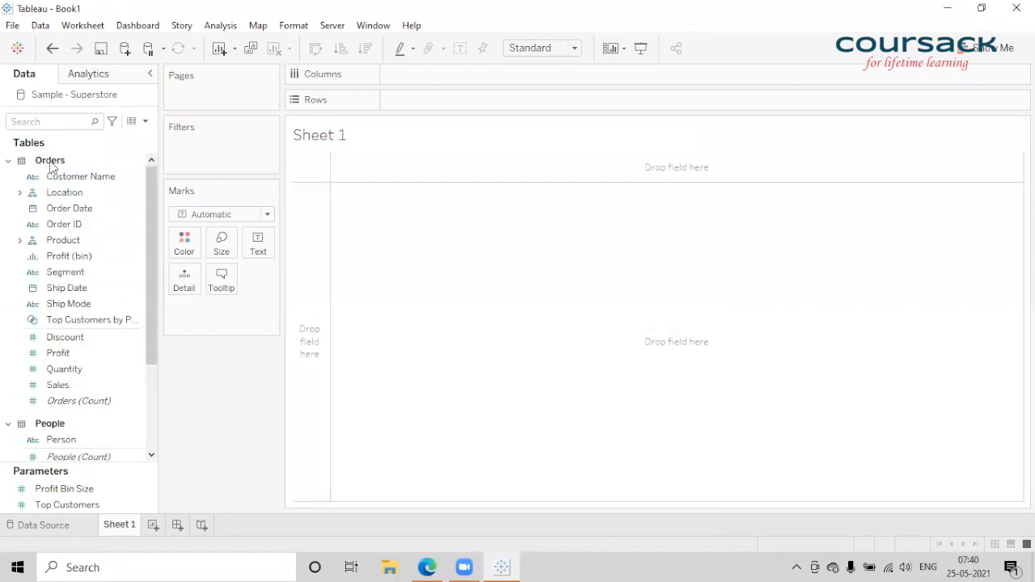
pyautogui.scroll(-3, 62, 307)
pyautogui.scroll(3, 58, 267)
pyautogui.scroll(-3, 83, 203)
pyautogui.scroll(-1, 82, 282)
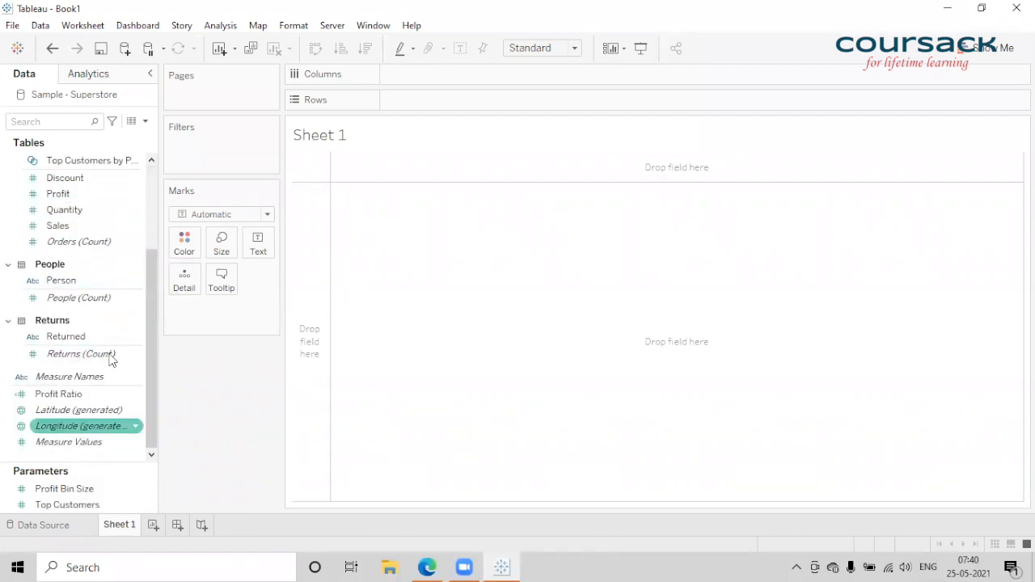
pyautogui.scroll(3, 132, 233)
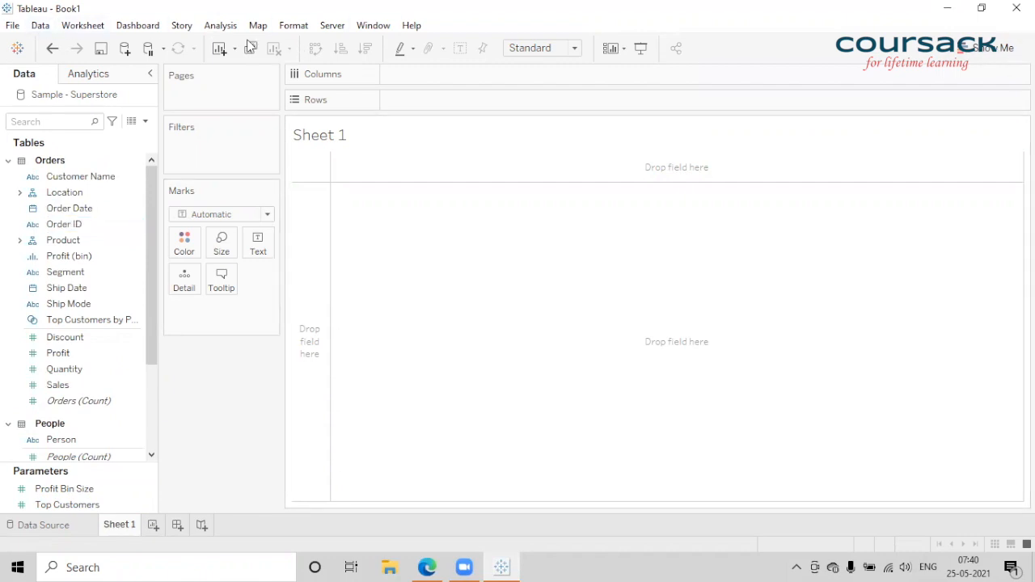
# Open the Show Me chart suggestions, examine the available chart types and their field requirements, and close them
pyautogui.click(994, 51)
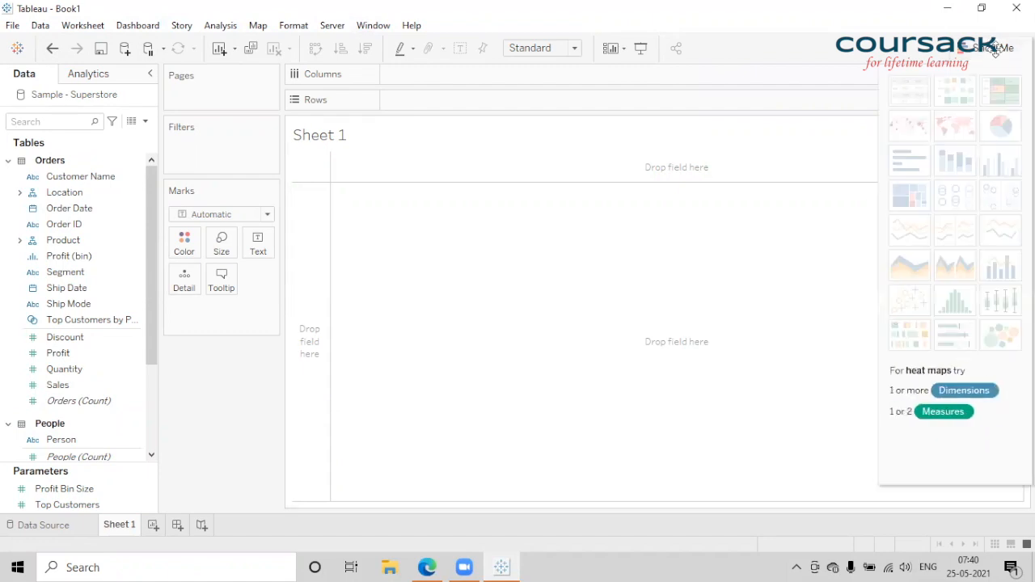
pyautogui.click(991, 51)
pyautogui.click(990, 51)
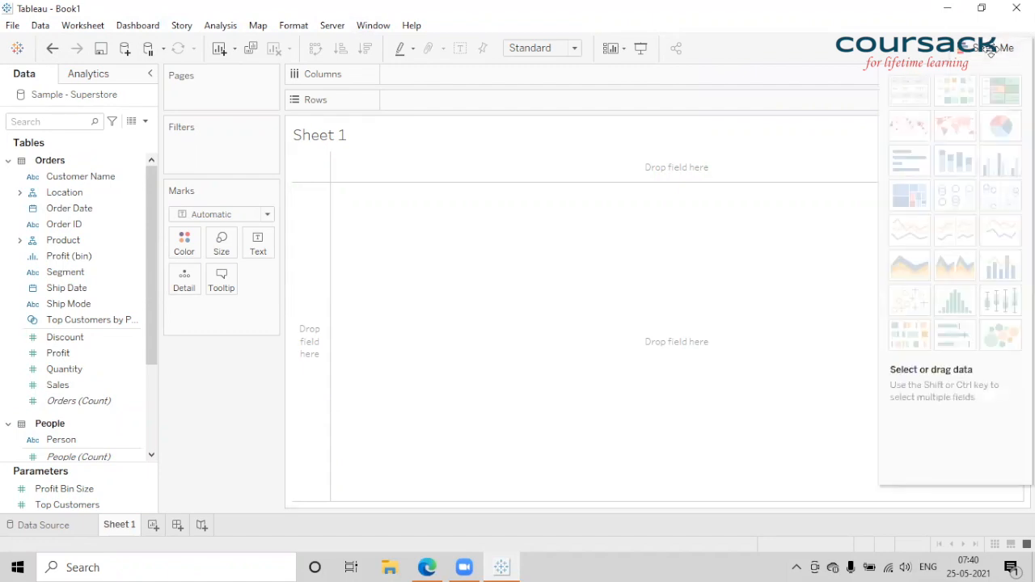
pyautogui.moveTo(960, 91)
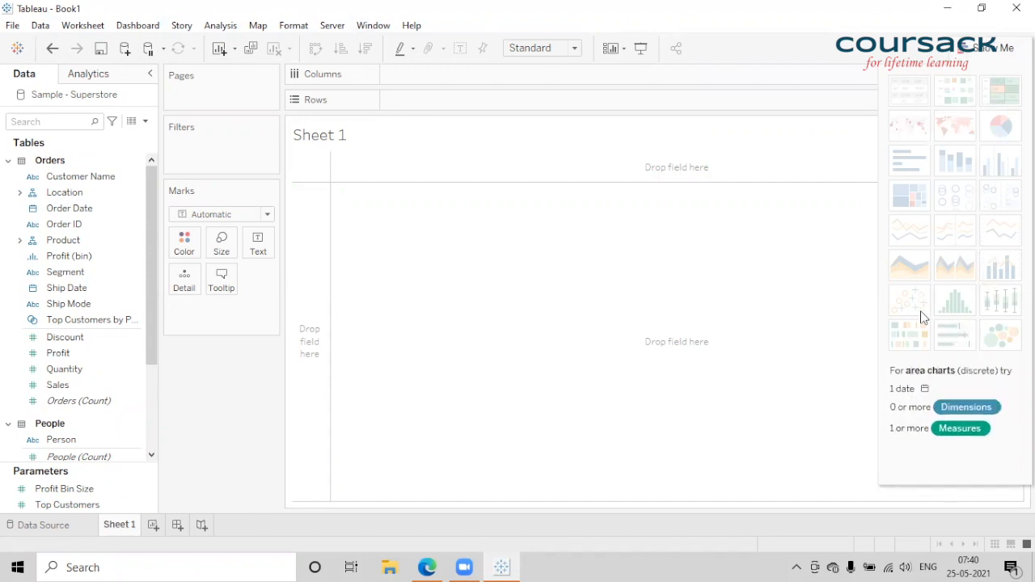
pyautogui.click(997, 50)
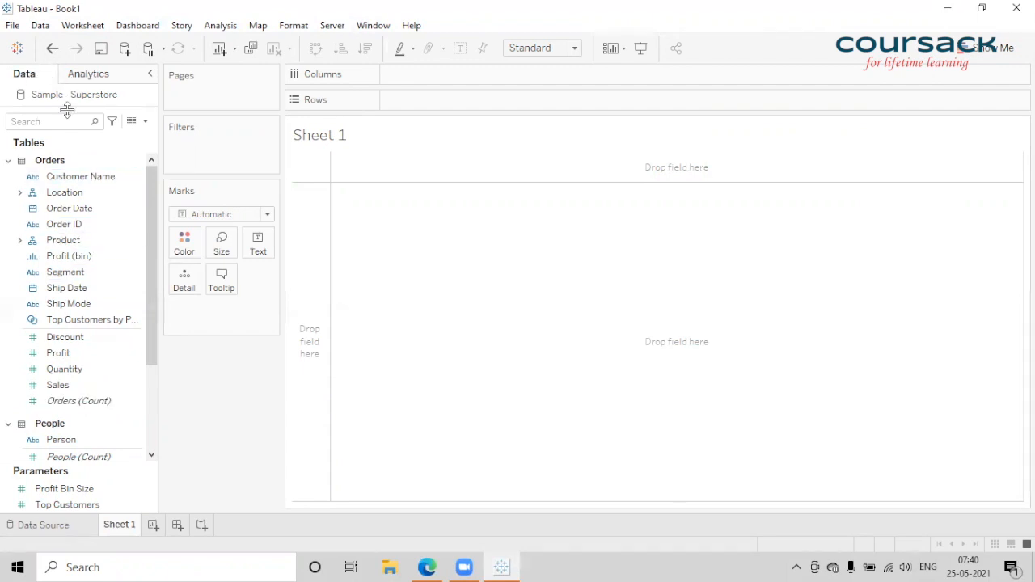
# Look over the Superstore data fields and the summarize, model and custom analytics options, and return to the fields
pyautogui.click(54, 321)
pyautogui.click(77, 192)
pyautogui.click(87, 74)
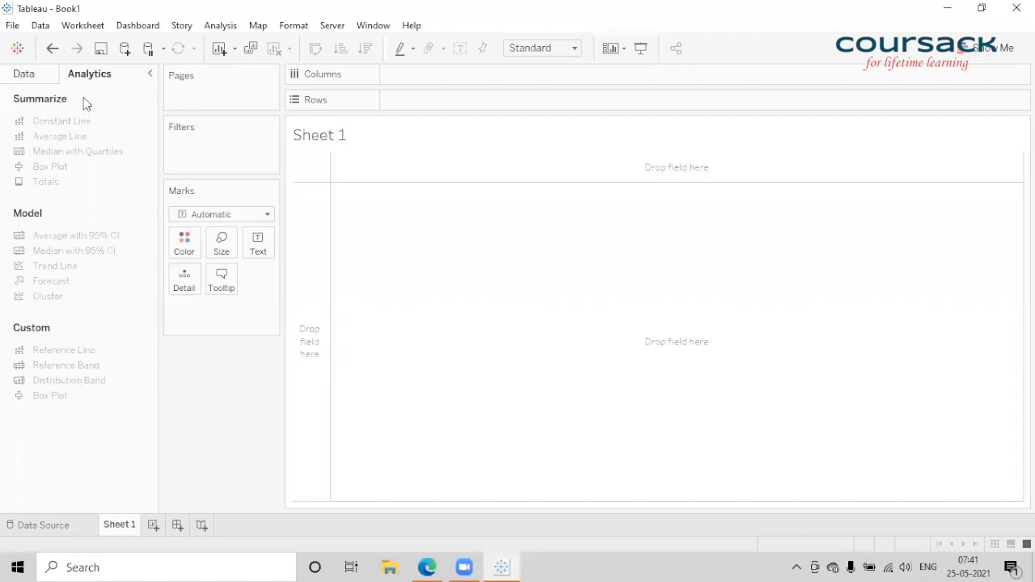
pyautogui.click(43, 79)
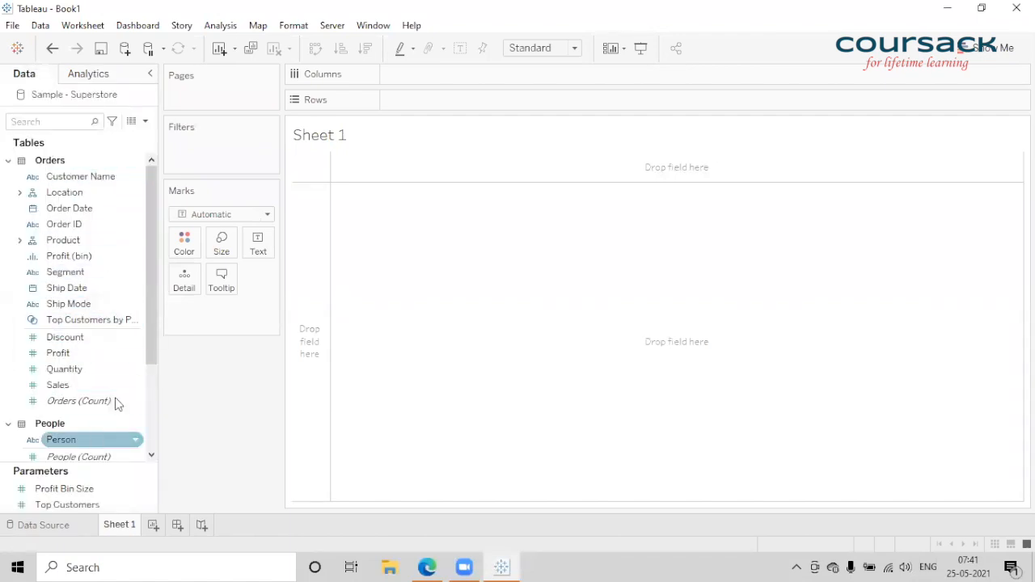
# Reopen the Show Me chart suggestions and place Customer Name on the worksheet as a row field
pyautogui.click(993, 49)
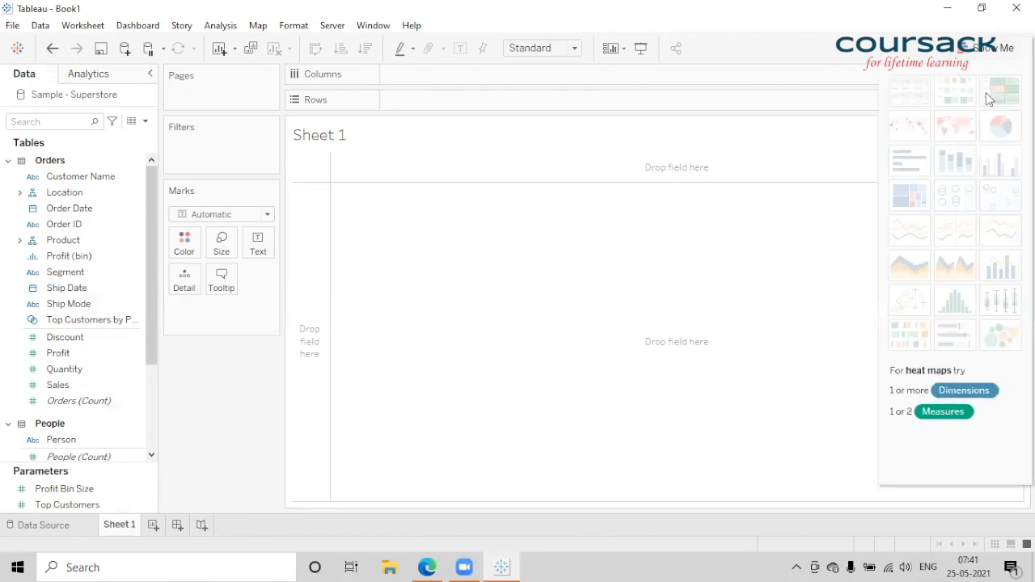
pyautogui.click(78, 178)
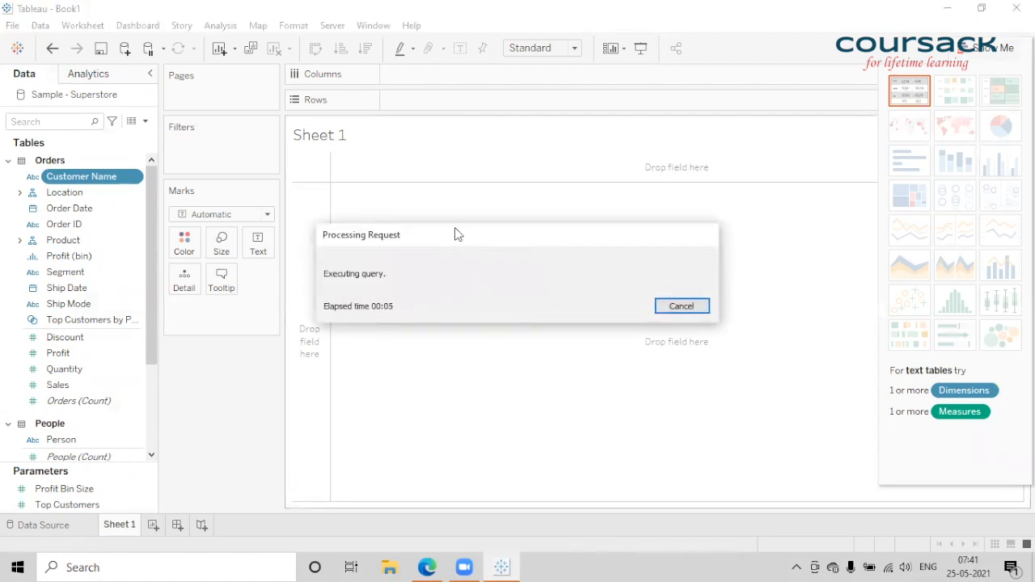
pyautogui.moveTo(457, 235); pyautogui.dragTo(622, 165)
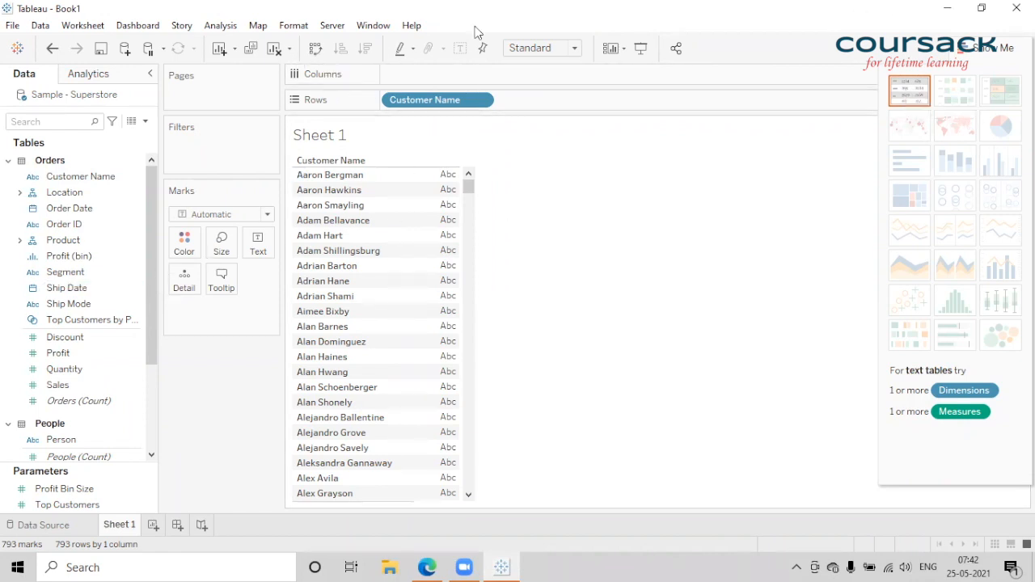
# Create a horizontal bar chart of Sales by Ship Mode and remove Customer Name from the rows
pyautogui.click(79, 305)
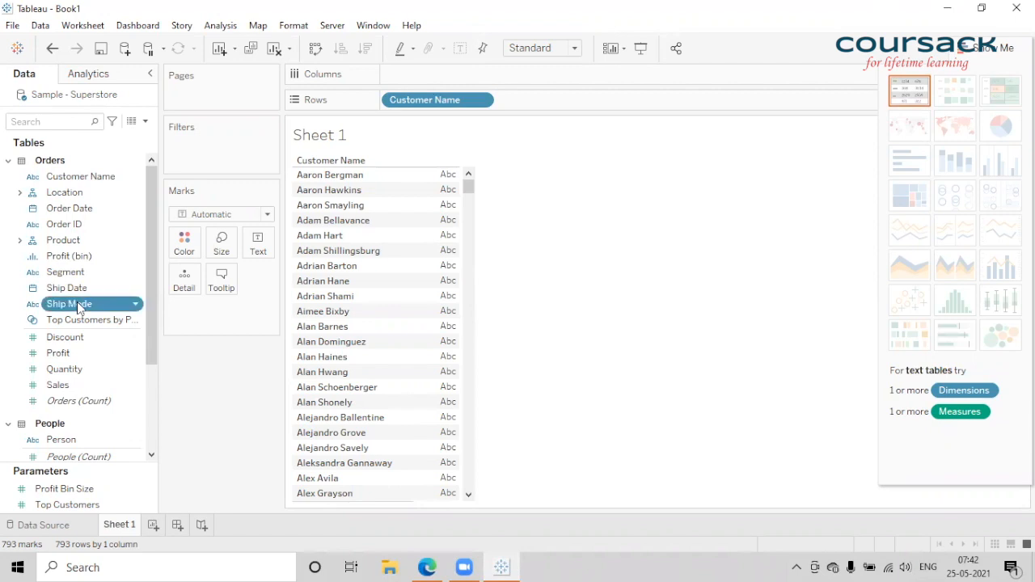
pyautogui.keyDown('ctrl'); pyautogui.click(73, 388); pyautogui.keyUp('ctrl')
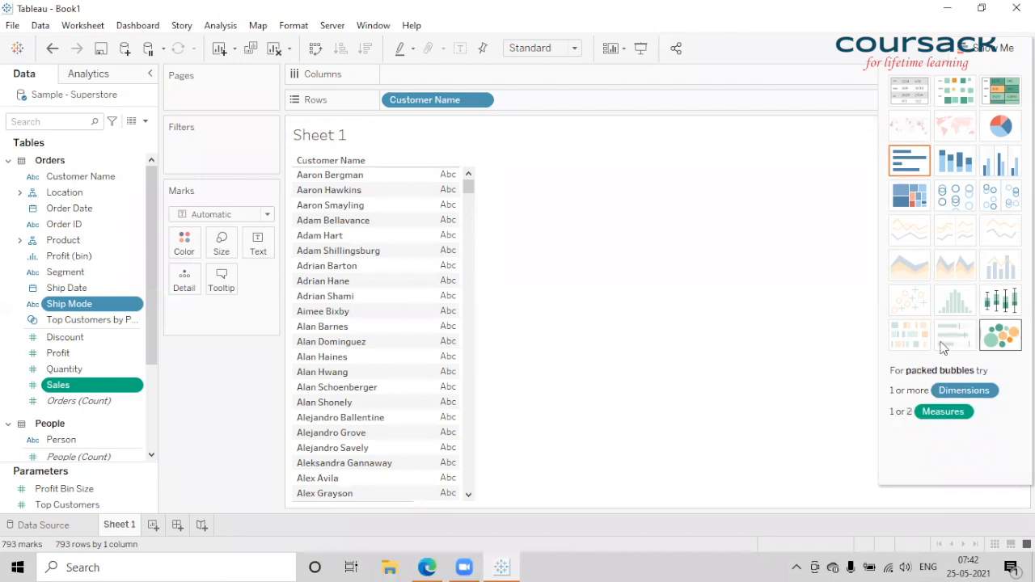
pyautogui.click(916, 164)
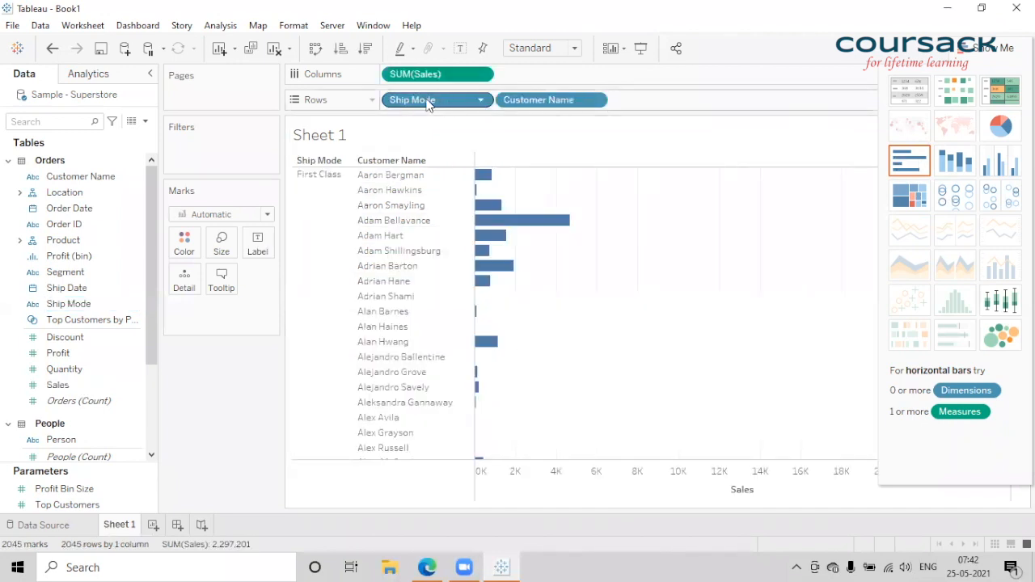
pyautogui.moveTo(538, 99); pyautogui.dragTo(788, 28)
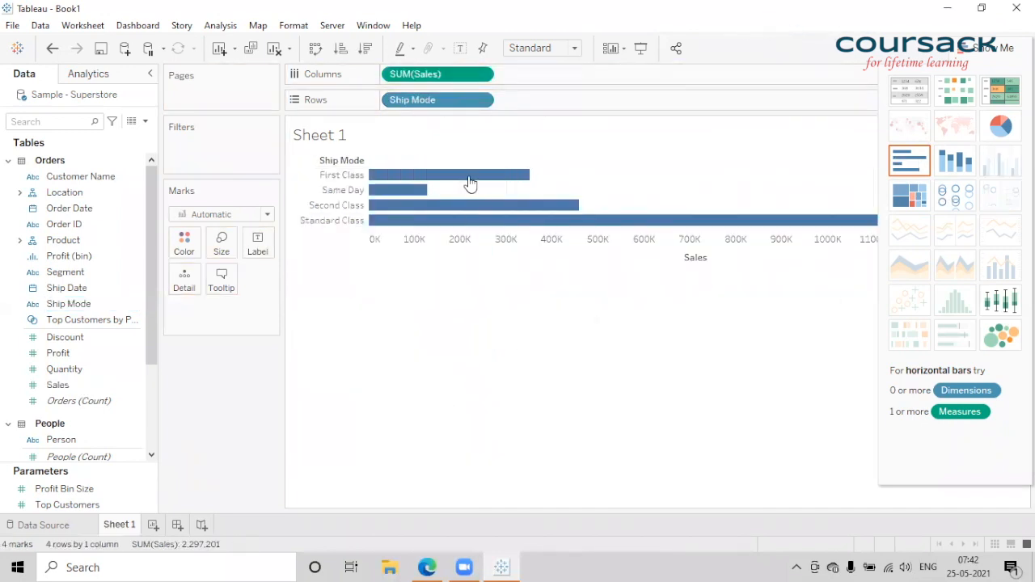
# Show Sales by Ship Mode as a pie chart, a highlight table, a heat map and packed bubbles in turn
pyautogui.click(1000, 127)
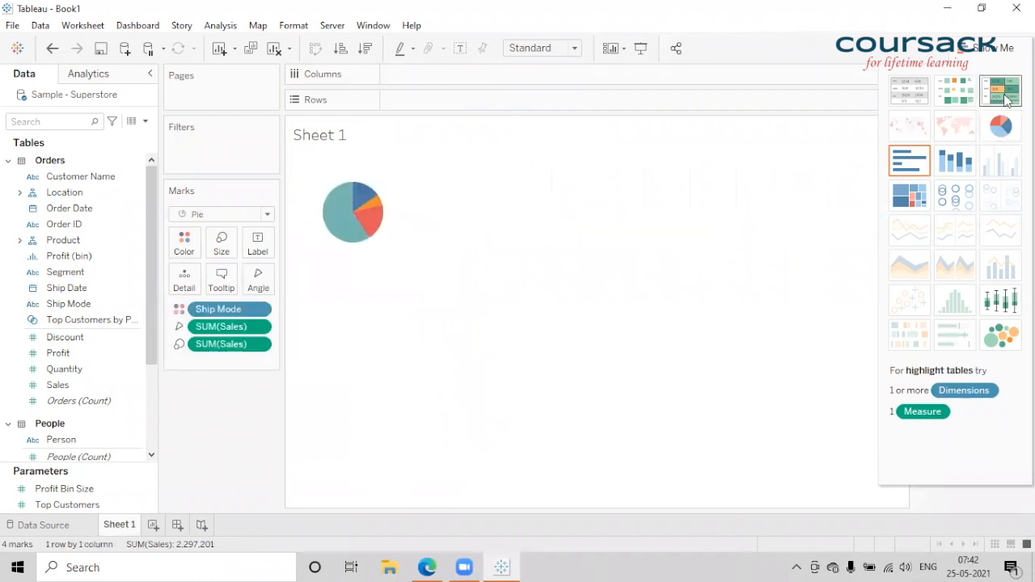
pyautogui.click(1003, 96)
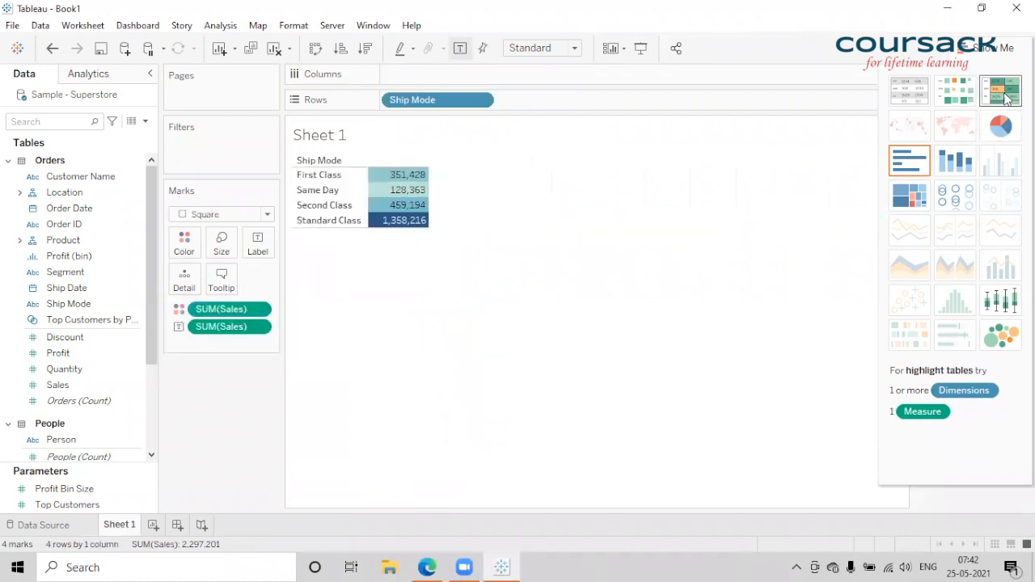
pyautogui.click(955, 98)
pyautogui.click(1000, 334)
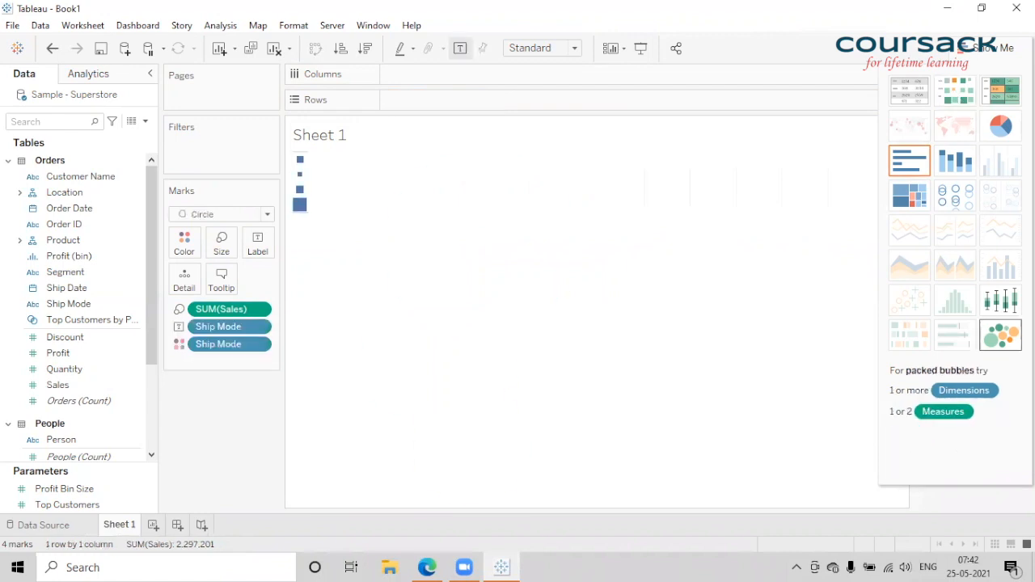
# Show Sales by Ship Mode as a treemap, circle view, box plot and horizontal bars, and clear the worksheet
pyautogui.click(916, 199)
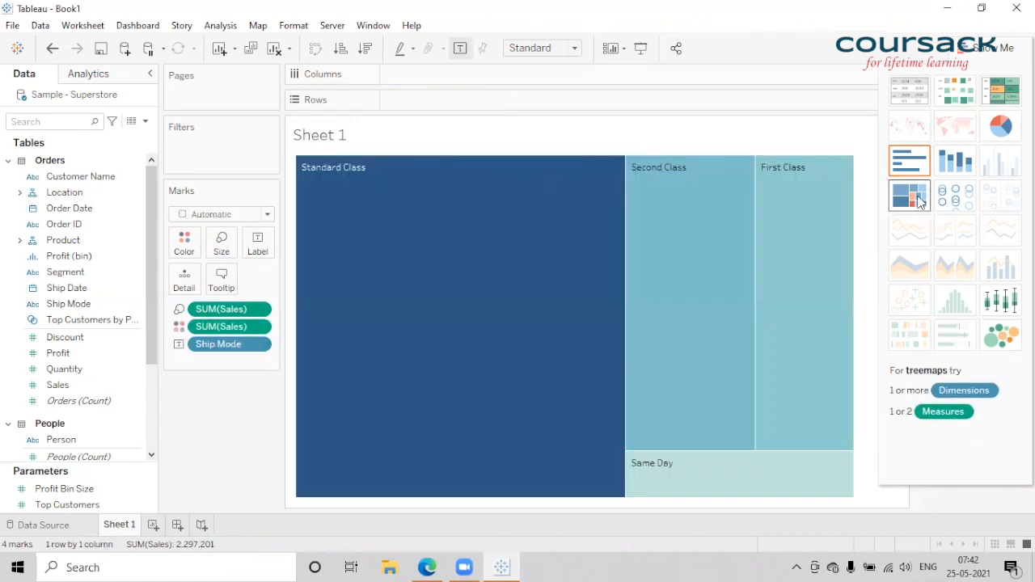
pyautogui.click(967, 194)
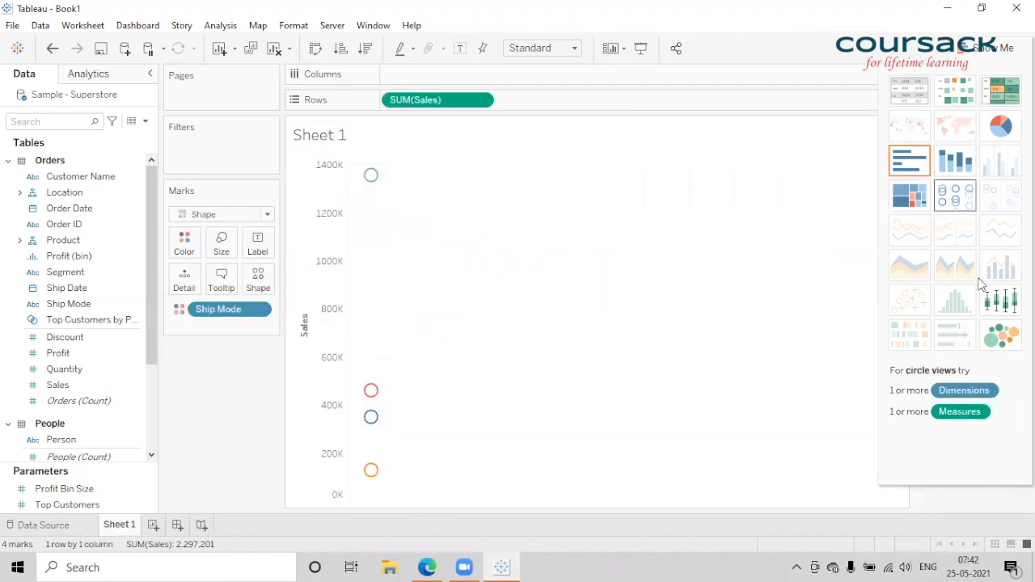
pyautogui.click(1004, 312)
pyautogui.moveTo(363, 323)
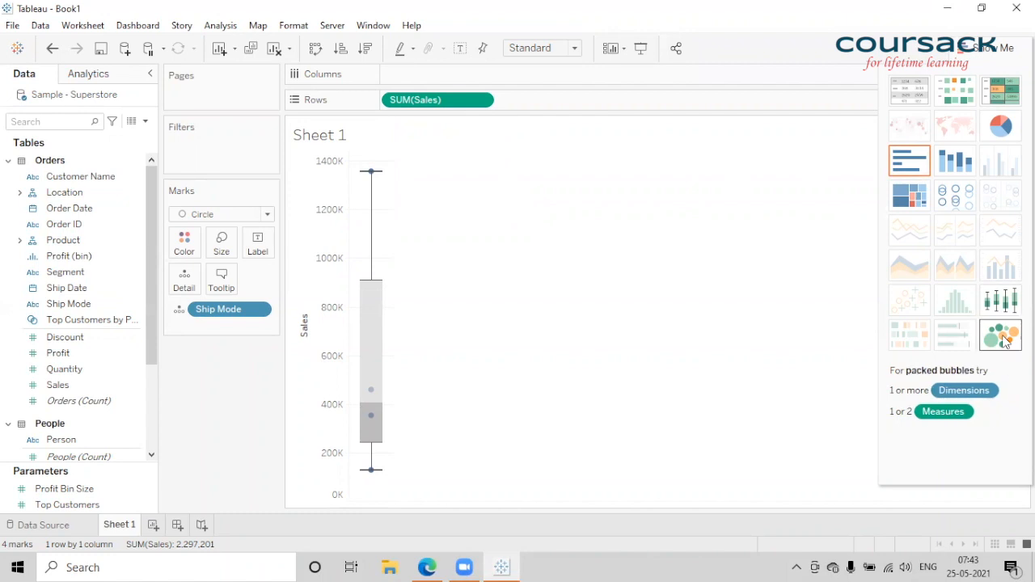
pyautogui.click(914, 160)
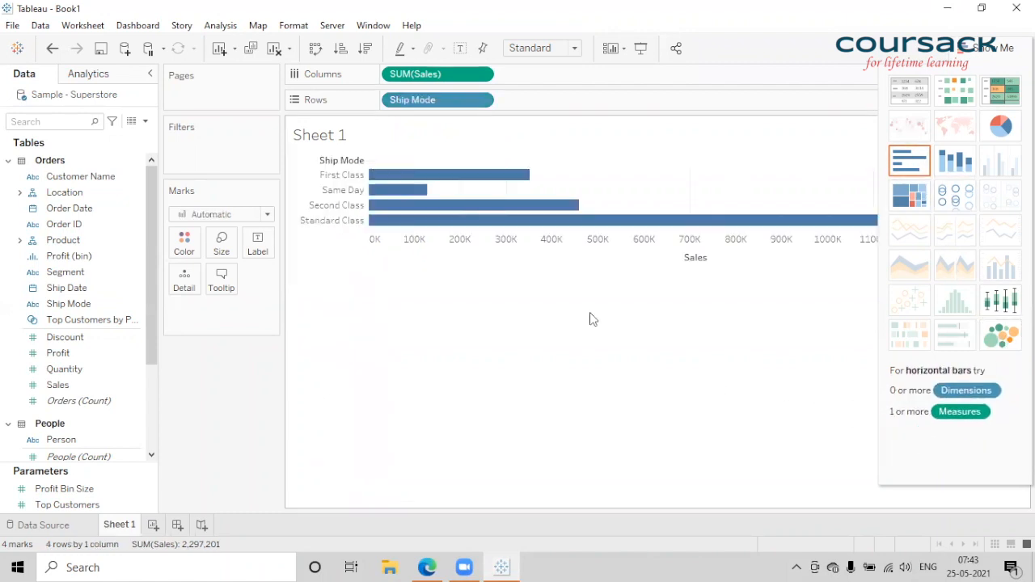
pyautogui.click(269, 42)
# Select Segment together with Sales and Profit and examine which chart types are suggested for the combination
pyautogui.click(70, 208)
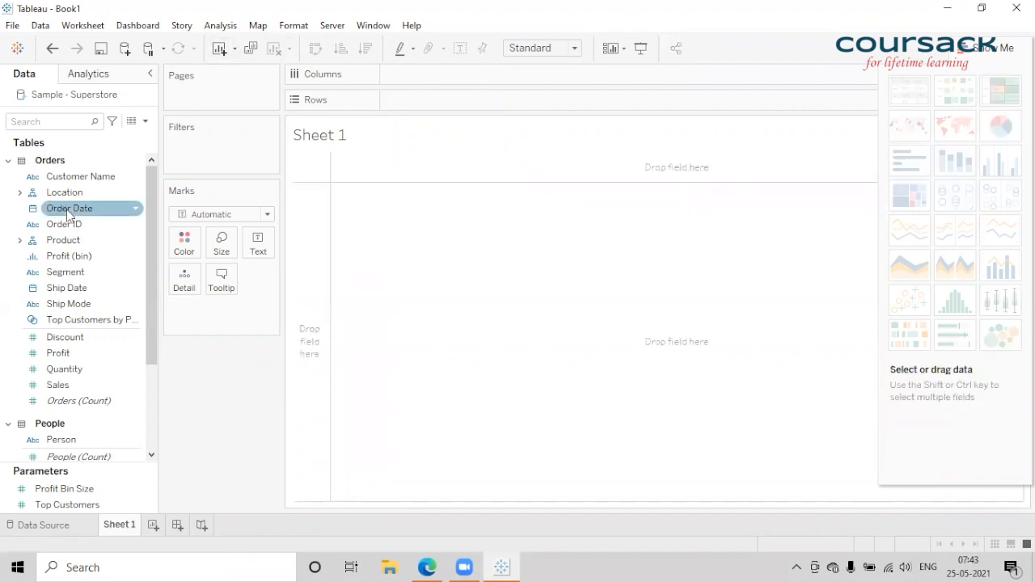
pyautogui.click(76, 273)
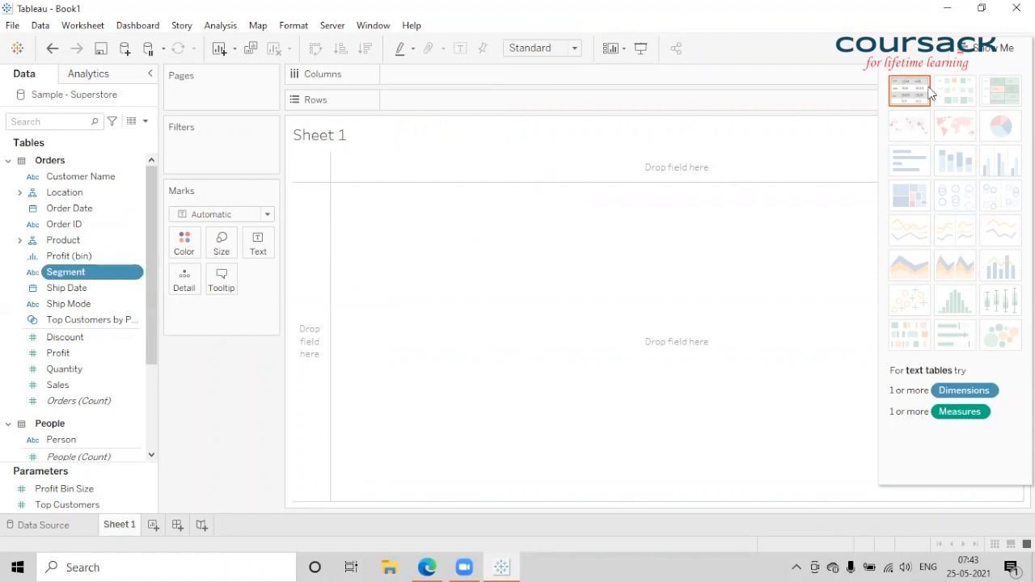
pyautogui.keyDown('ctrl'); pyautogui.click(77, 386); pyautogui.keyUp('ctrl')
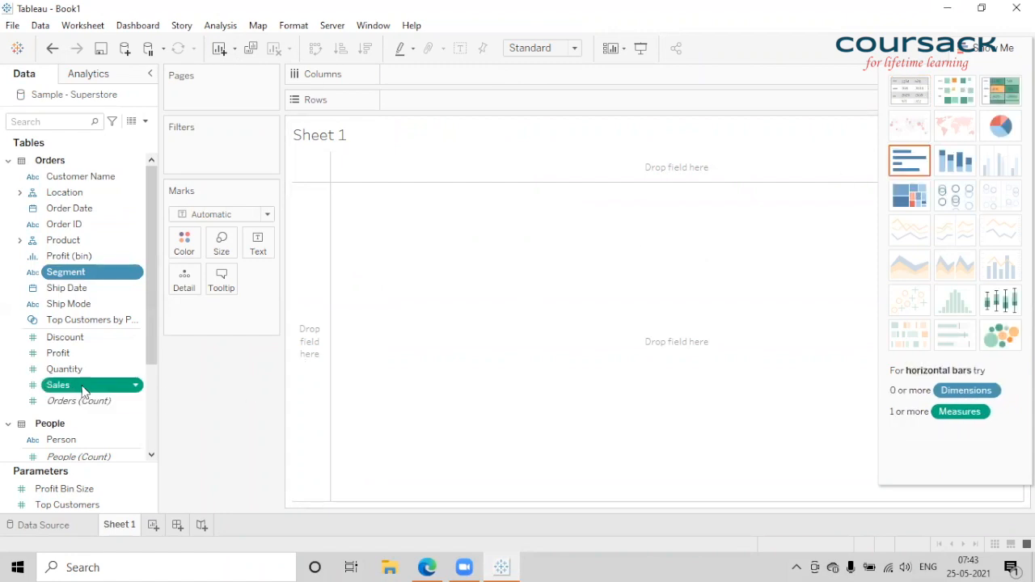
pyautogui.keyDown('ctrl'); pyautogui.click(81, 354); pyautogui.keyUp('ctrl')
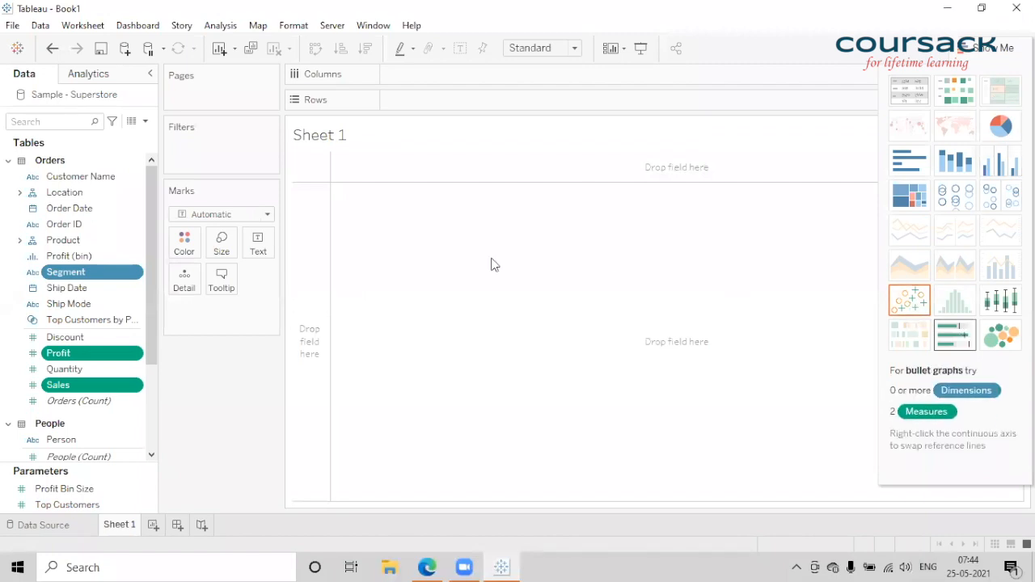
pyautogui.keyDown('ctrl'); pyautogui.click(71, 304); pyautogui.keyUp('ctrl')
pyautogui.keyDown('ctrl'); pyautogui.click(24, 197); pyautogui.keyUp('ctrl')
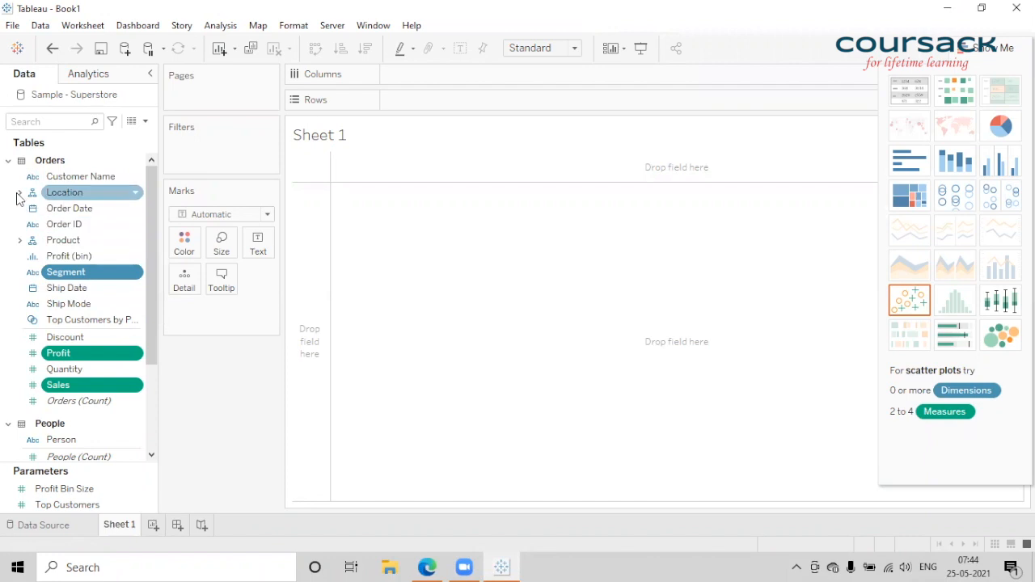
# Expand the Location hierarchy, select Country/Region with Quantity to check the suggested maps, and close the chart suggestions
pyautogui.click(20, 193)
pyautogui.click(88, 322)
pyautogui.click(83, 212)
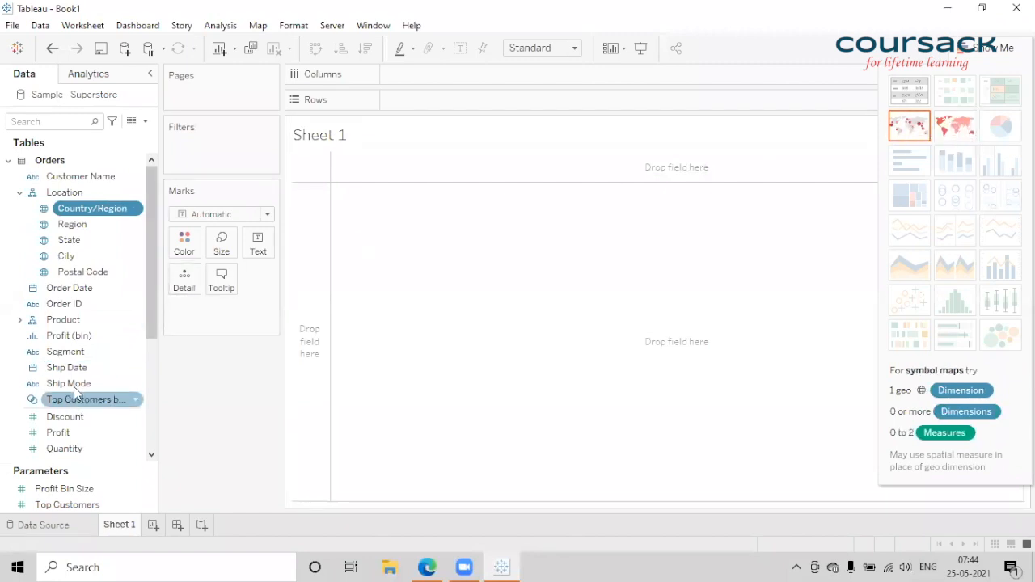
pyautogui.keyDown('ctrl'); pyautogui.click(64, 450); pyautogui.keyUp('ctrl')
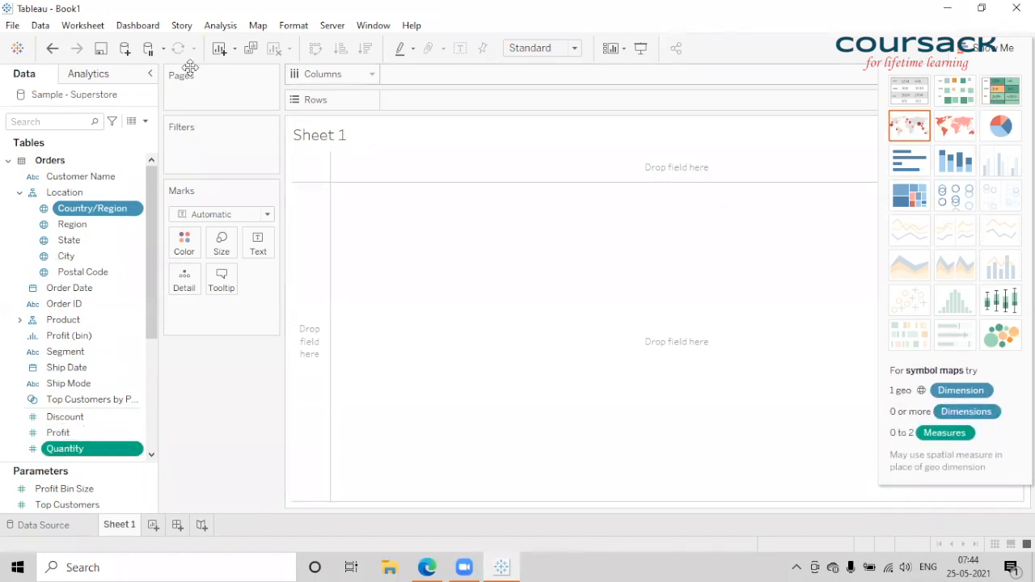
pyautogui.click(983, 48)
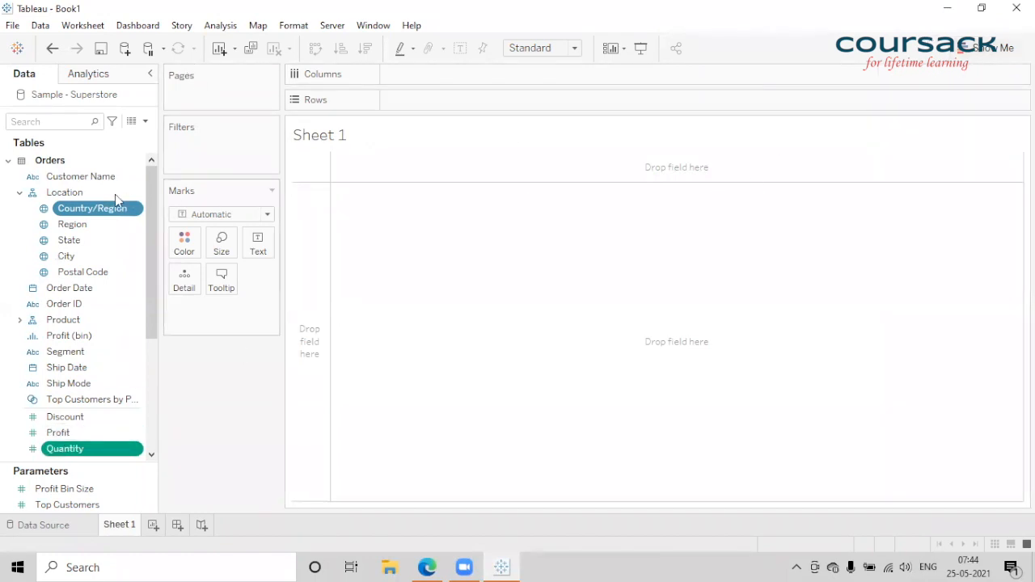
# Select Customer Name and briefly check its chart suggestions, closing them again
pyautogui.click(76, 177)
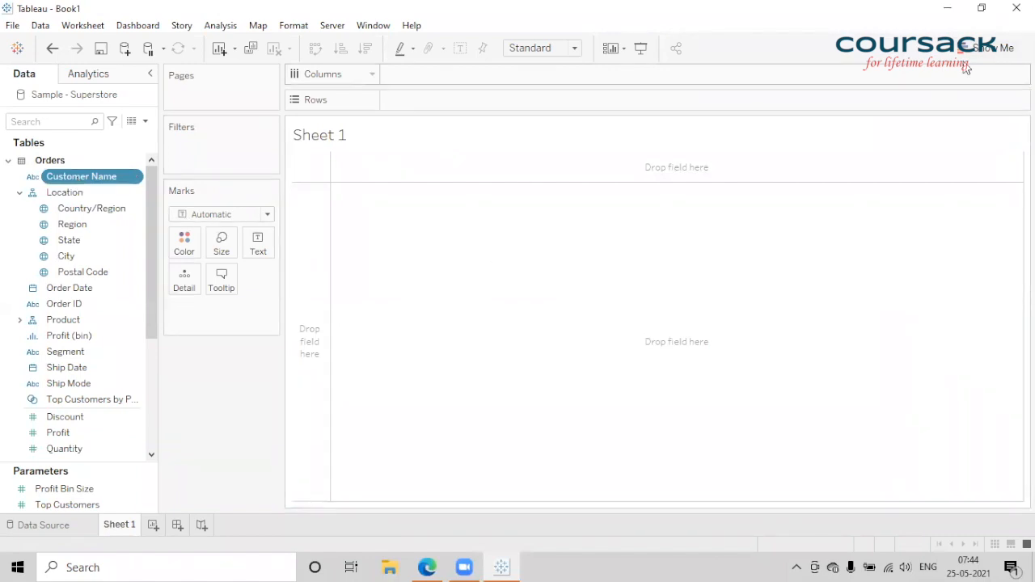
pyautogui.click(988, 48)
pyautogui.click(983, 49)
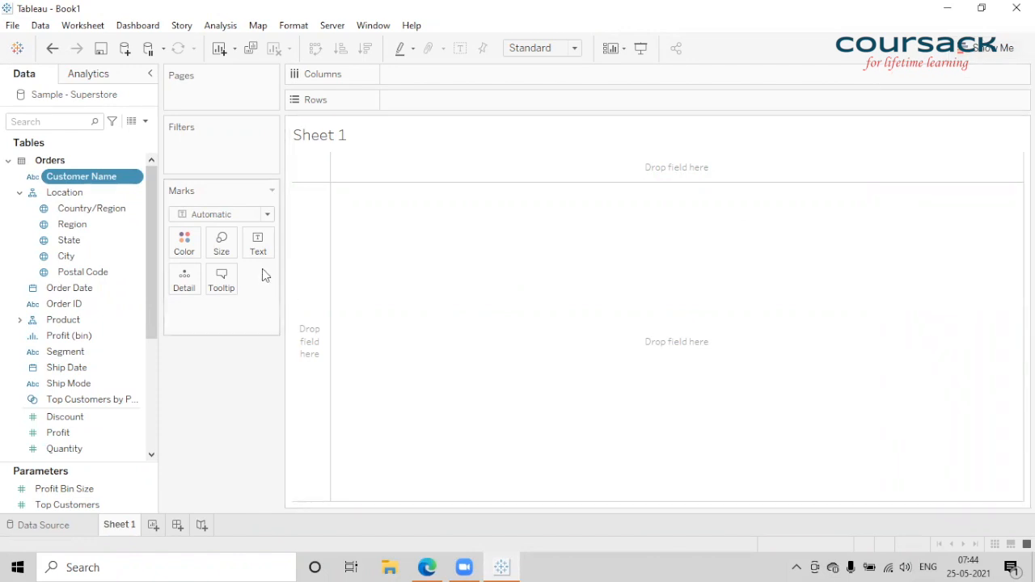
# Build a bar chart of Profit by Region, with Region on the rows and Profit moved from the text mark to the columns
pyautogui.scroll(-5, 86, 267)
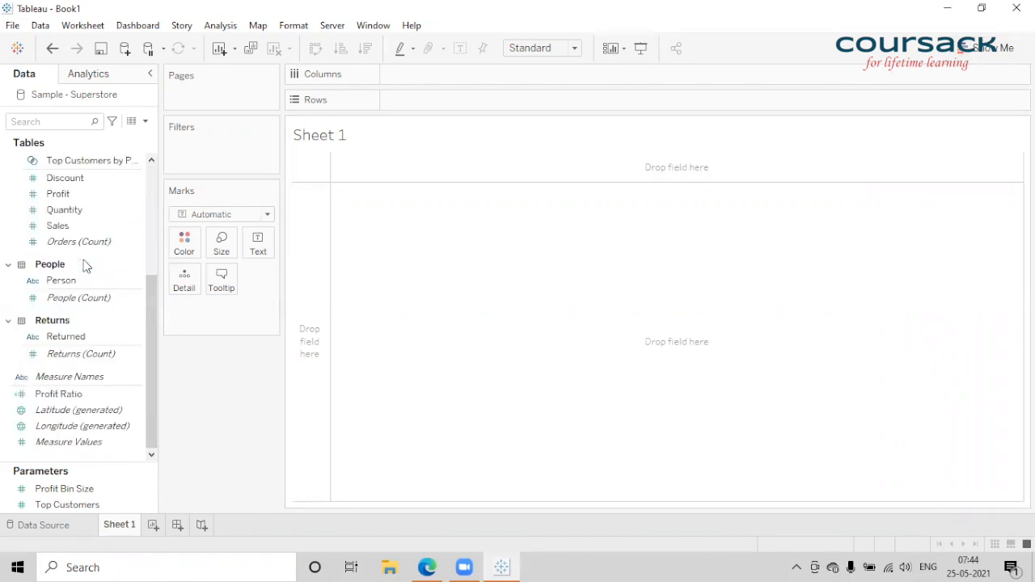
pyautogui.scroll(5, 85, 262)
pyautogui.moveTo(87, 225); pyautogui.dragTo(431, 106)
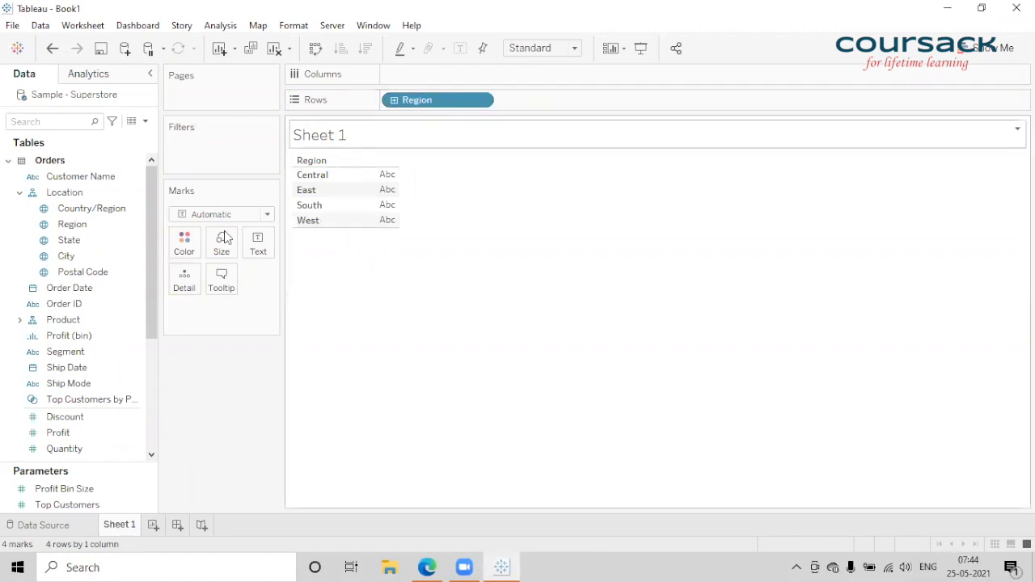
pyautogui.scroll(-4, 70, 422)
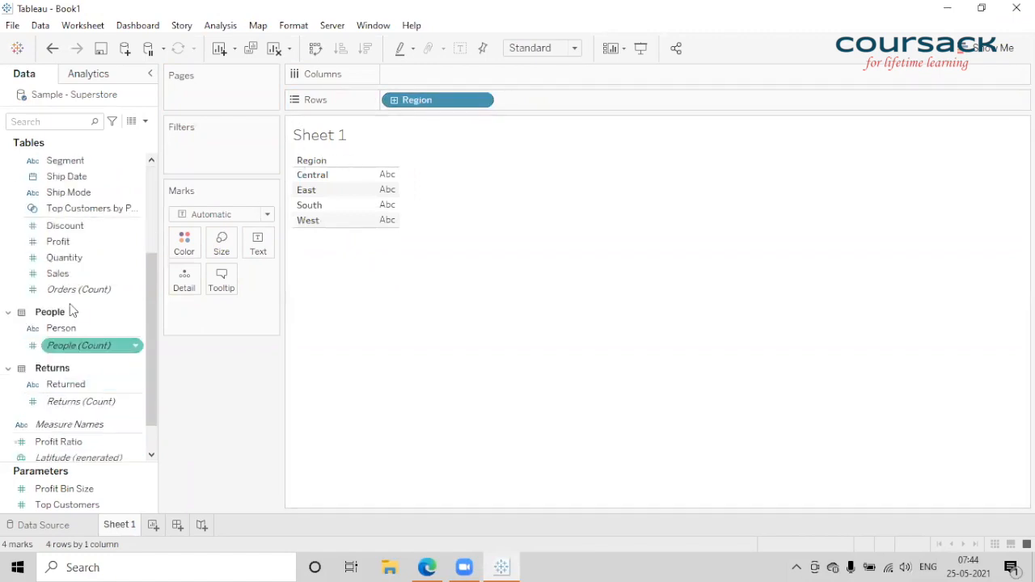
pyautogui.moveTo(65, 241); pyautogui.dragTo(259, 242)
pyautogui.moveTo(226, 312); pyautogui.dragTo(428, 78)
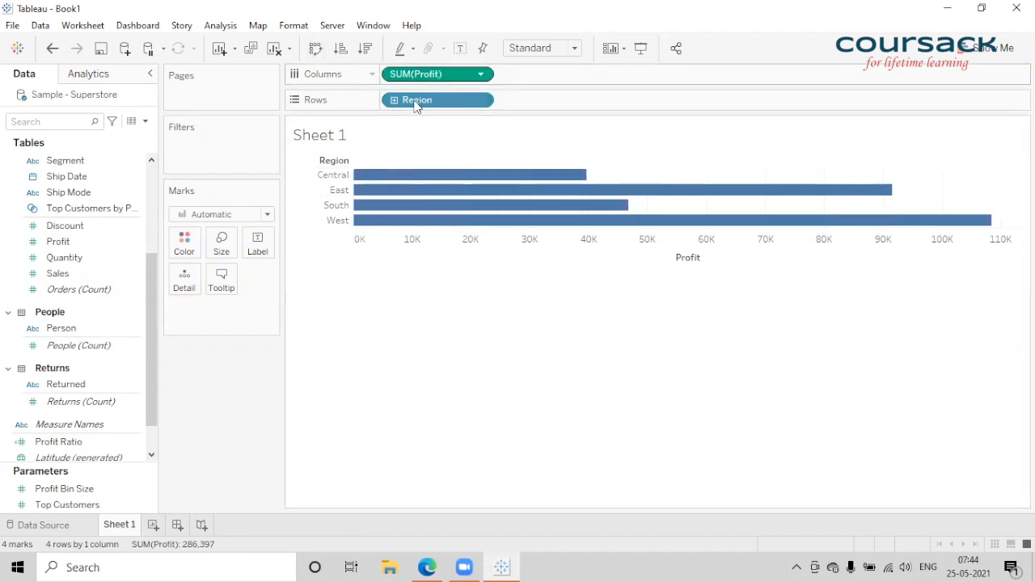
# Turn the chart into vertical bars by placing Region on the columns and swapping Profit onto the rows
pyautogui.moveTo(425, 110); pyautogui.dragTo(447, 94)
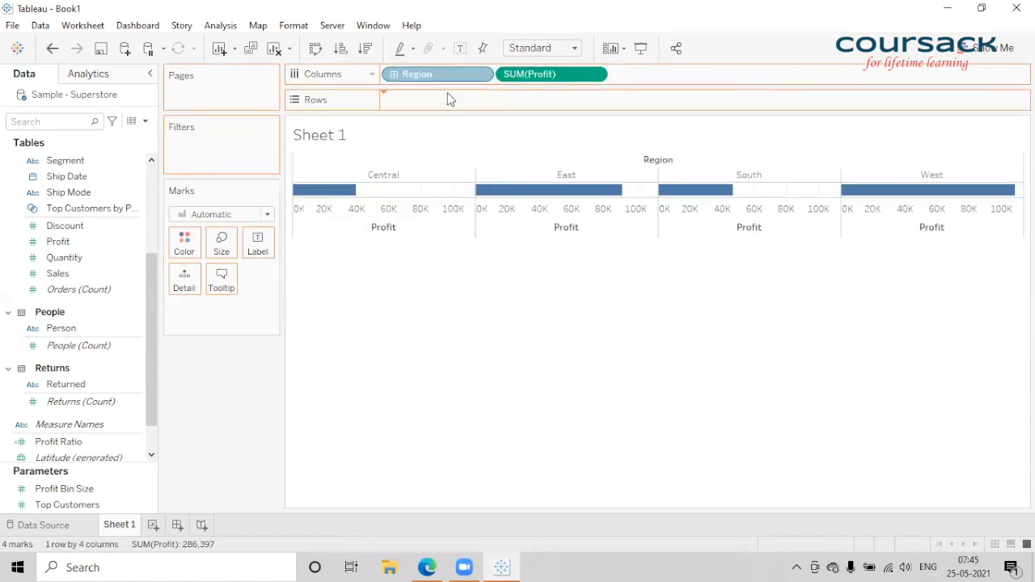
pyautogui.click(316, 50)
pyautogui.click(316, 51)
pyautogui.click(315, 50)
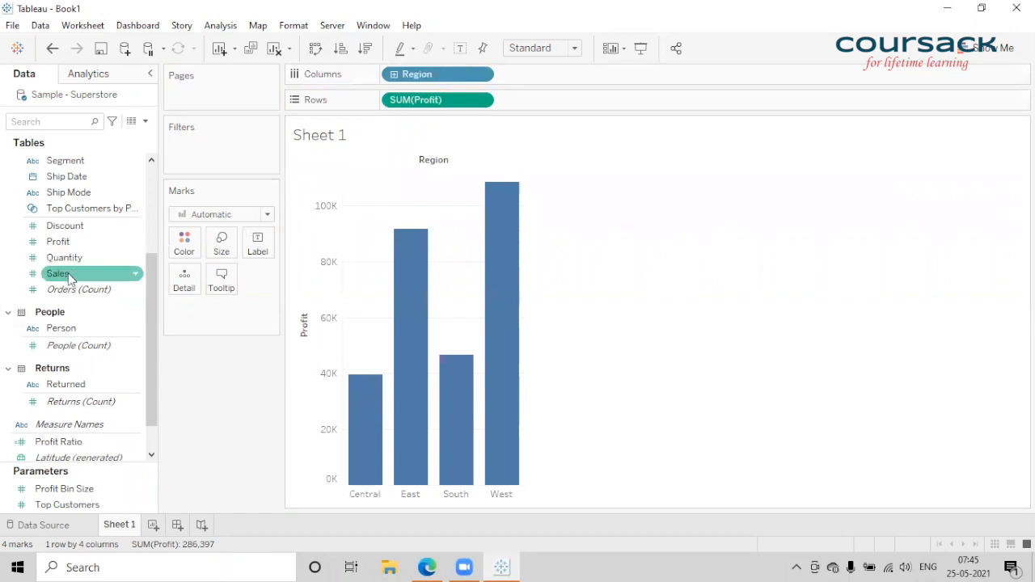
# Try colouring the bars by Region and by Profit, taking each field off the marks again
pyautogui.scroll(5, 85, 287)
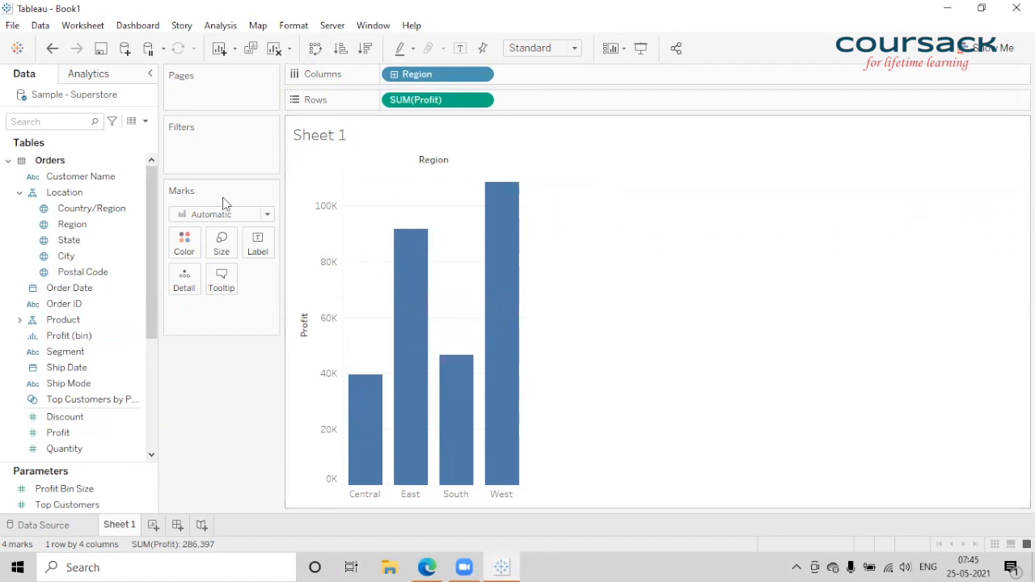
pyautogui.moveTo(75, 231); pyautogui.dragTo(185, 241)
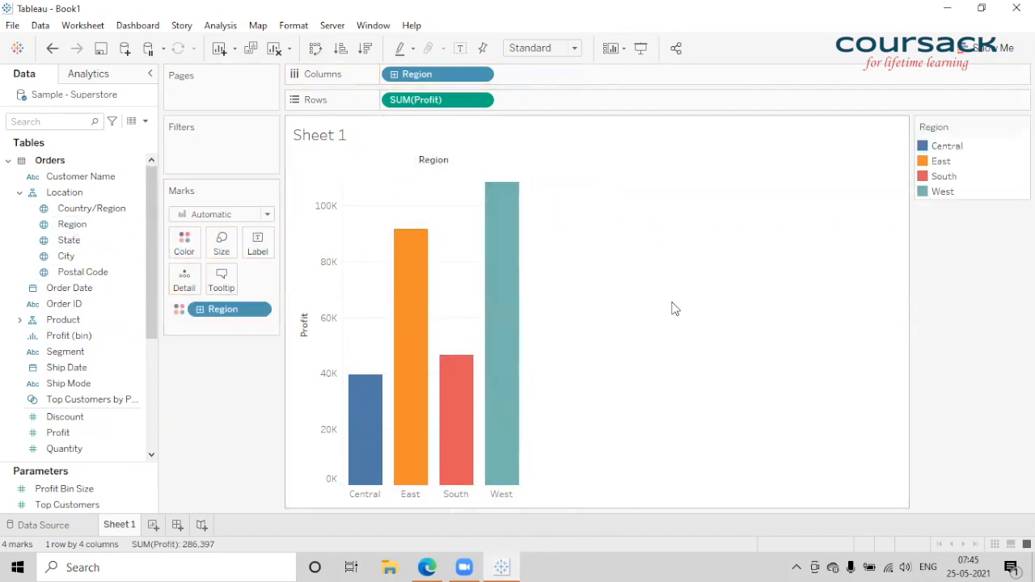
pyautogui.moveTo(223, 310); pyautogui.dragTo(202, 399)
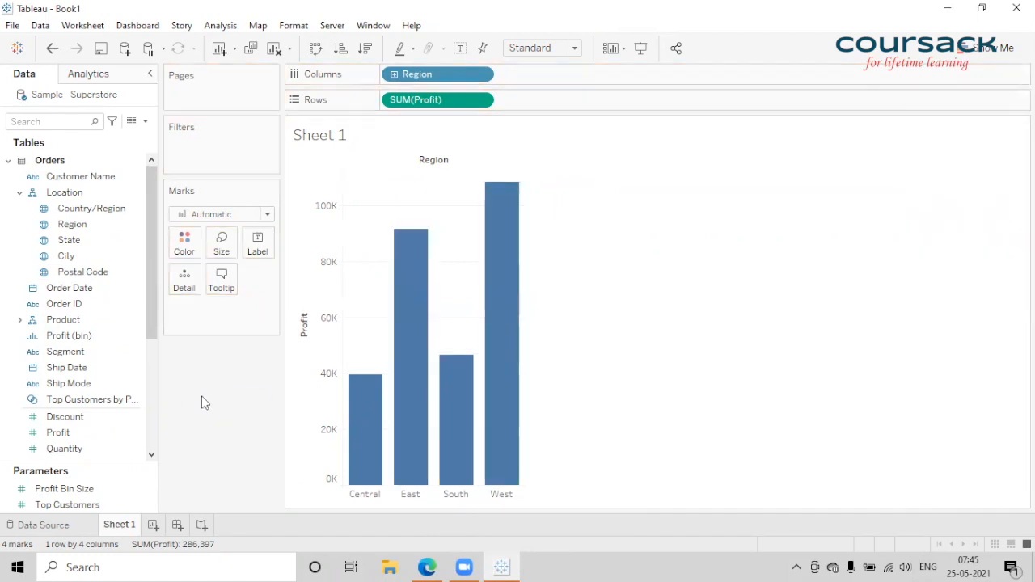
pyautogui.scroll(-3, 61, 323)
pyautogui.moveTo(65, 306)
pyautogui.mouseDown()
pyautogui.moveTo(133, 283)
pyautogui.moveTo(178, 248)
pyautogui.moveTo(49, 304)
pyautogui.moveTo(61, 289)
pyautogui.moveTo(185, 248)
pyautogui.mouseUp()
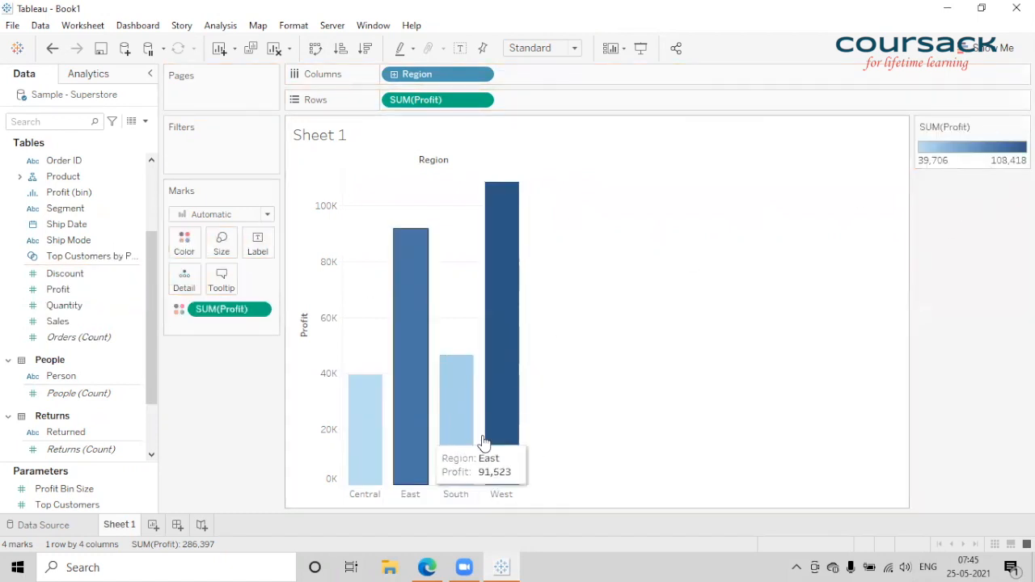
pyautogui.moveTo(215, 309); pyautogui.dragTo(212, 373)
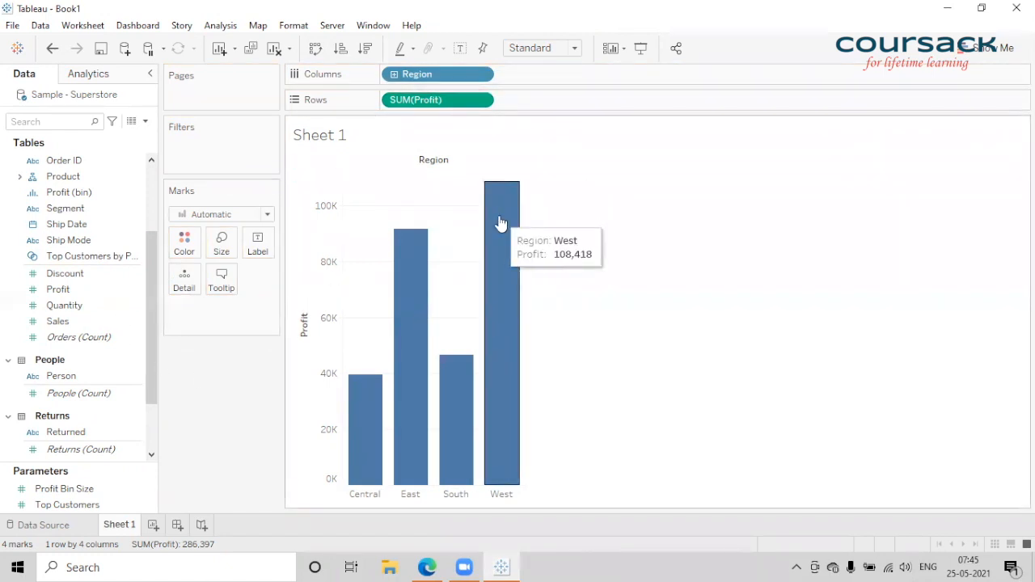
# Colour the chart by Region instead of using it on the columns, and put Segment and Ship Date on the columns
pyautogui.moveTo(415, 79); pyautogui.dragTo(194, 253)
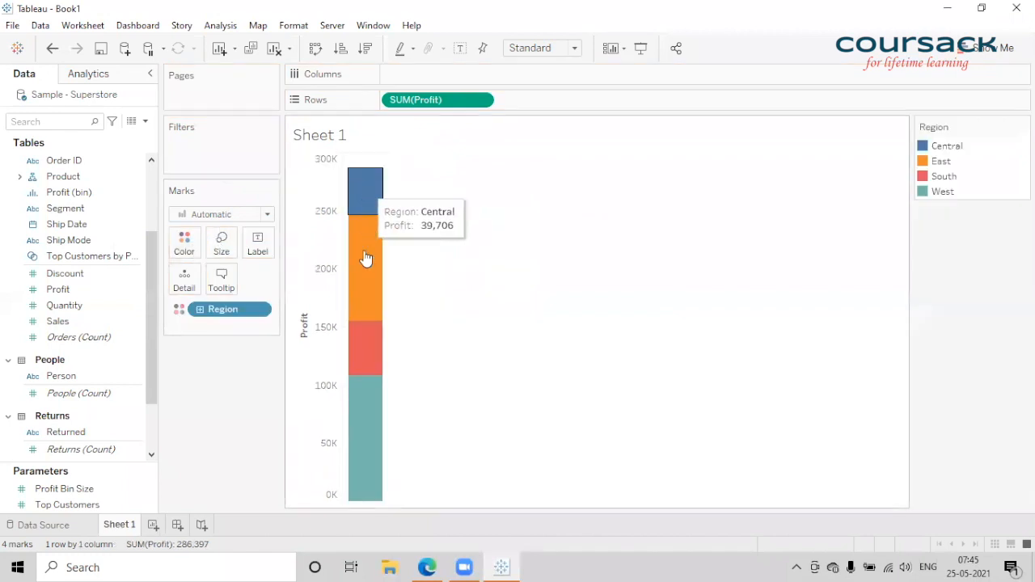
pyautogui.moveTo(53, 210); pyautogui.dragTo(408, 75)
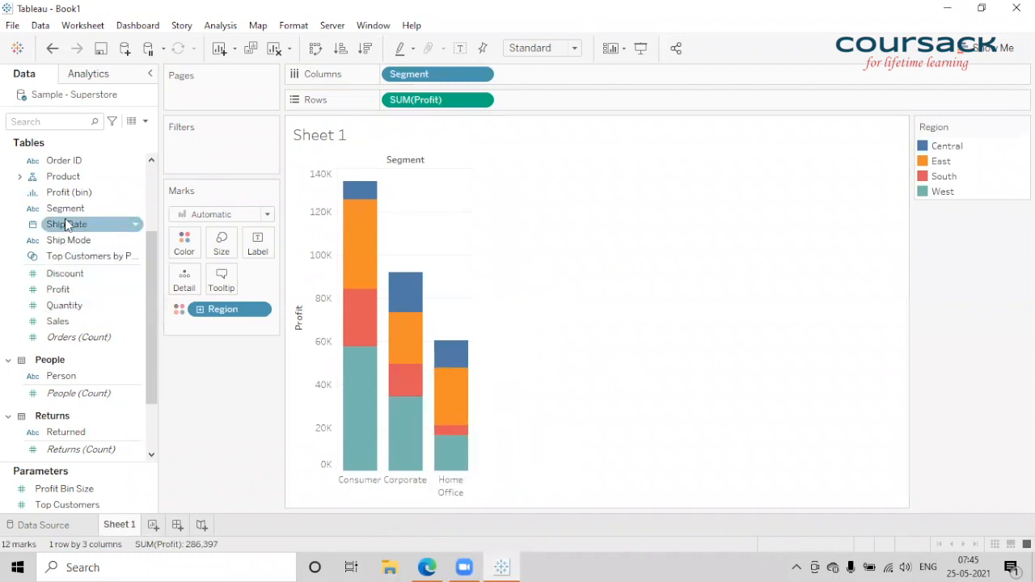
pyautogui.moveTo(71, 232); pyautogui.dragTo(550, 81)
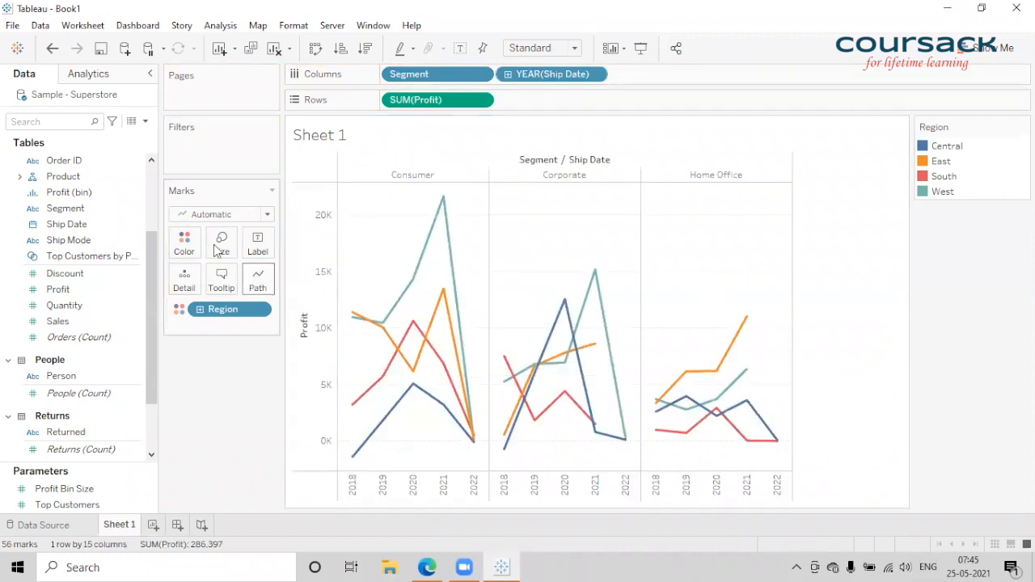
# Set the mark type of the Profit chart to Bar and move the Ship Date year off the columns
pyautogui.click(217, 214)
pyautogui.click(856, 302)
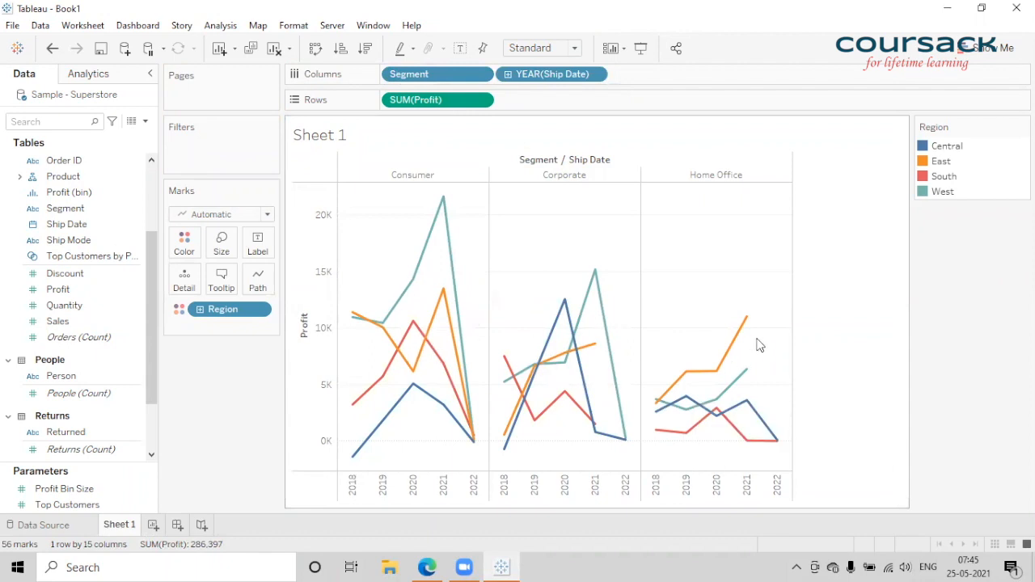
pyautogui.click(209, 214)
pyautogui.click(204, 246)
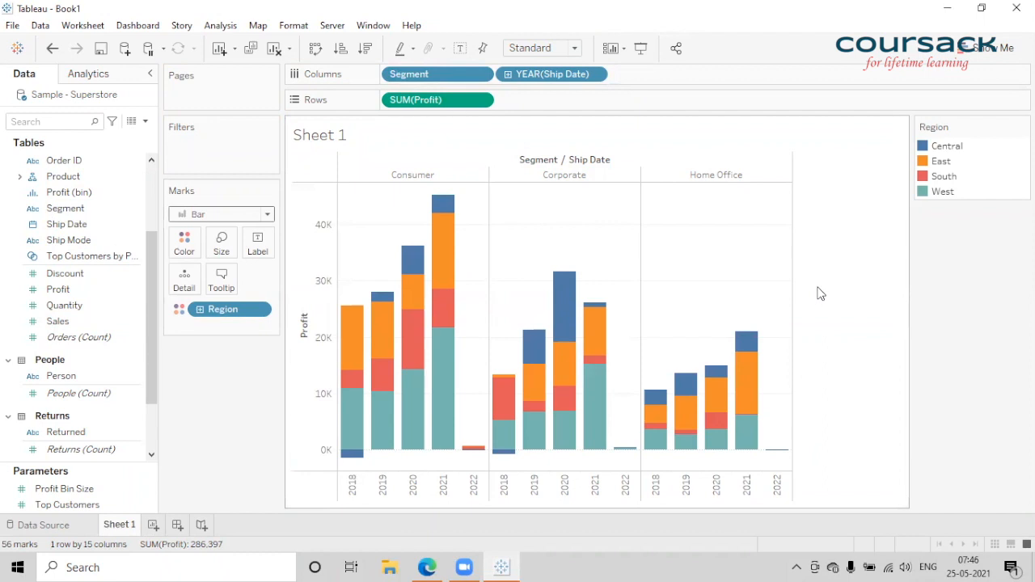
pyautogui.moveTo(566, 74); pyautogui.dragTo(683, 243)
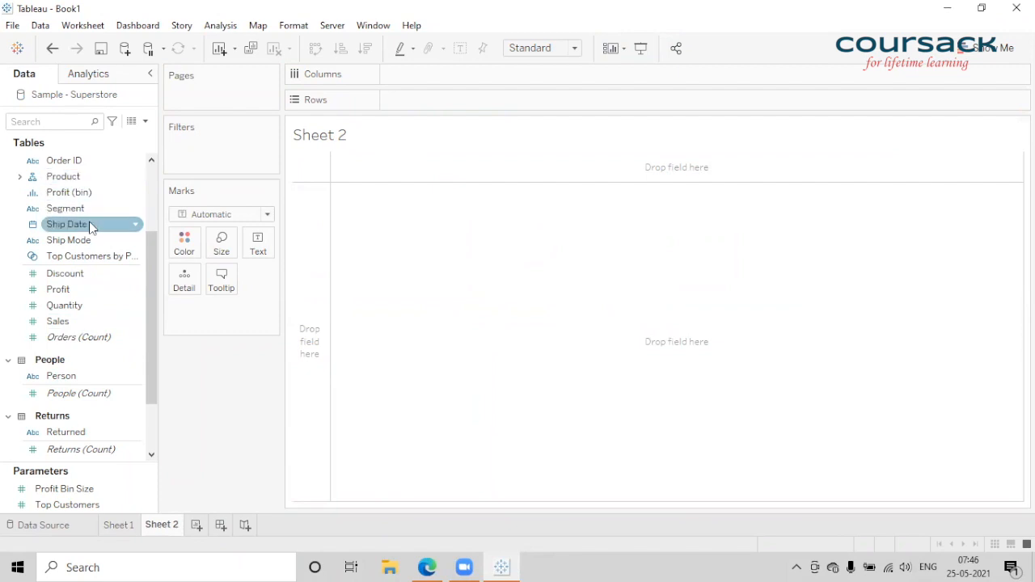
# Create a pie chart coloured by Segment on the new sheet and fit it to Entire View
pyautogui.scroll(2, 91, 222)
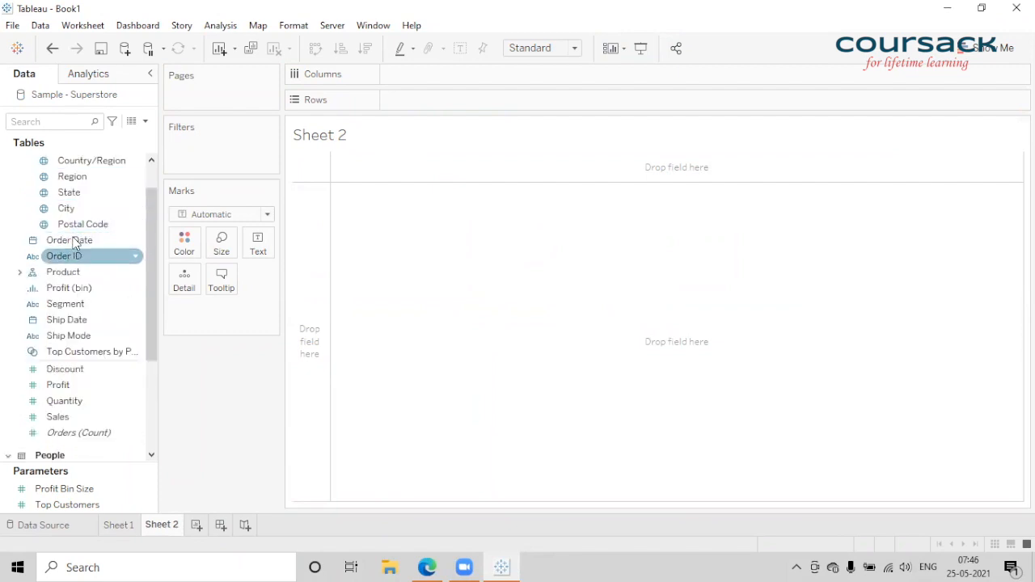
pyautogui.moveTo(64, 303); pyautogui.dragTo(185, 241)
pyautogui.click(235, 215)
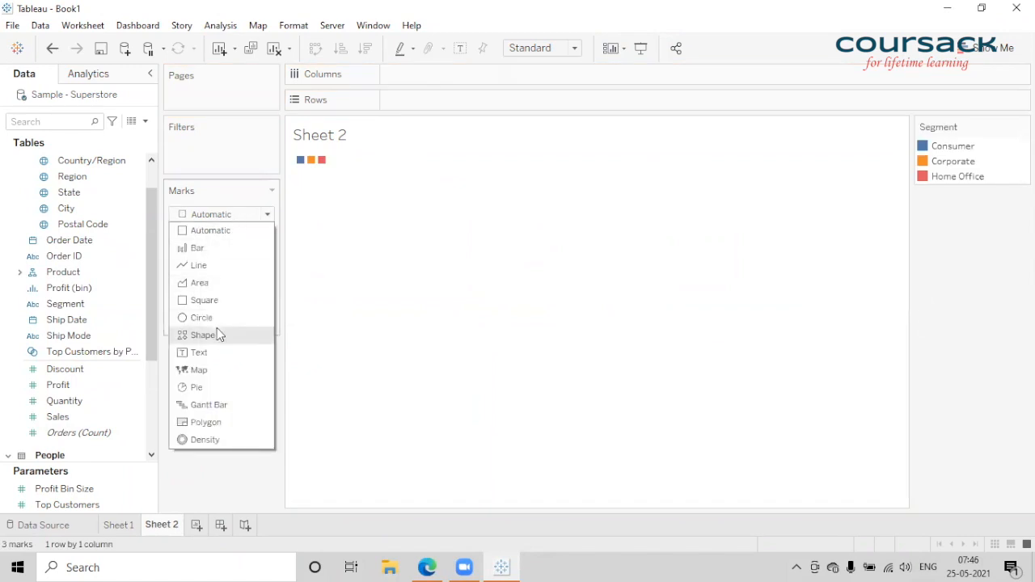
pyautogui.click(202, 387)
pyautogui.click(566, 49)
pyautogui.click(550, 99)
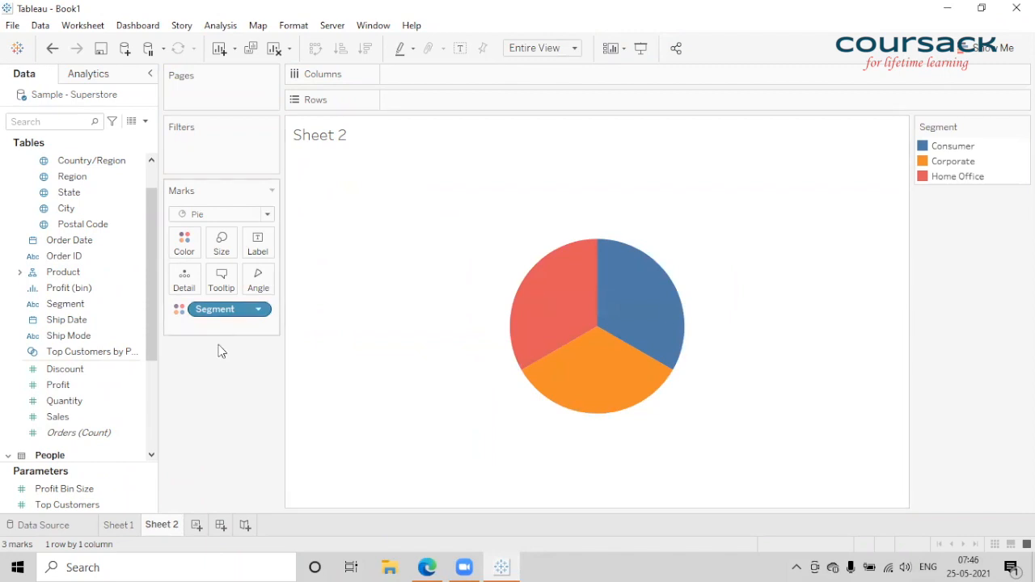
# Label the pie slices with Sales and assign Sales to the size mark as well
pyautogui.moveTo(81, 417); pyautogui.dragTo(260, 250)
pyautogui.moveTo(525, 301)
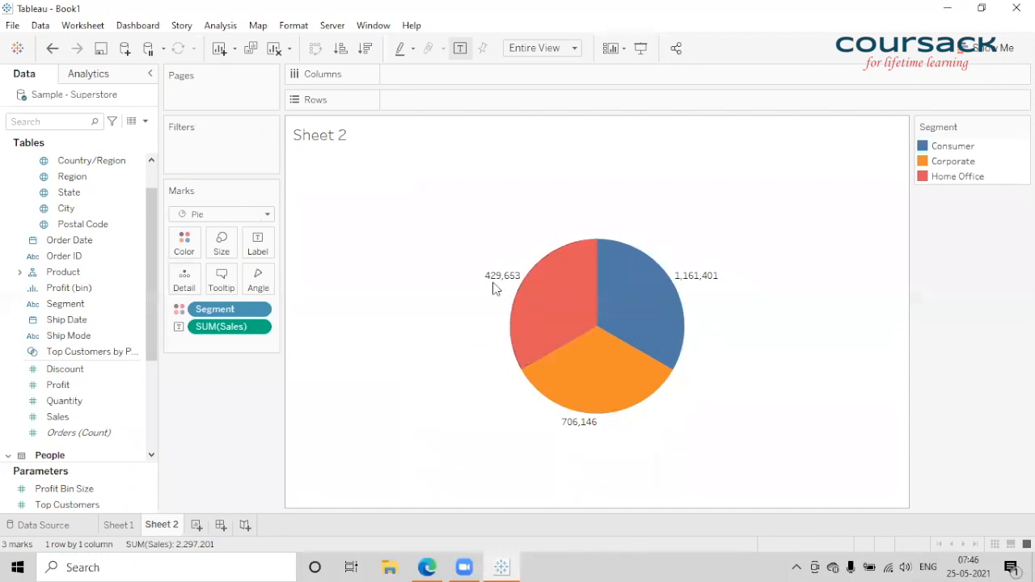
pyautogui.moveTo(639, 305)
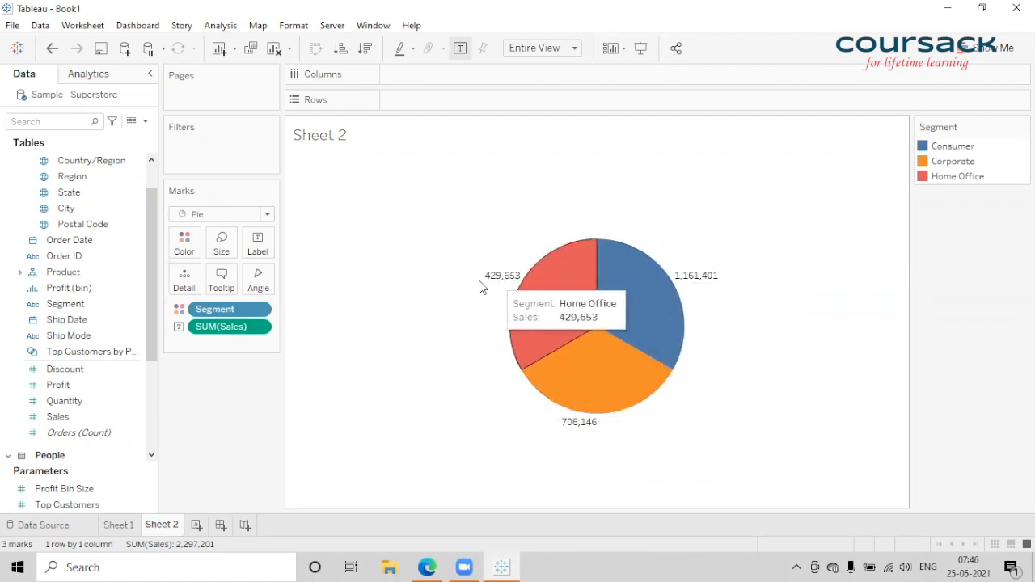
pyautogui.moveTo(69, 418); pyautogui.dragTo(222, 241)
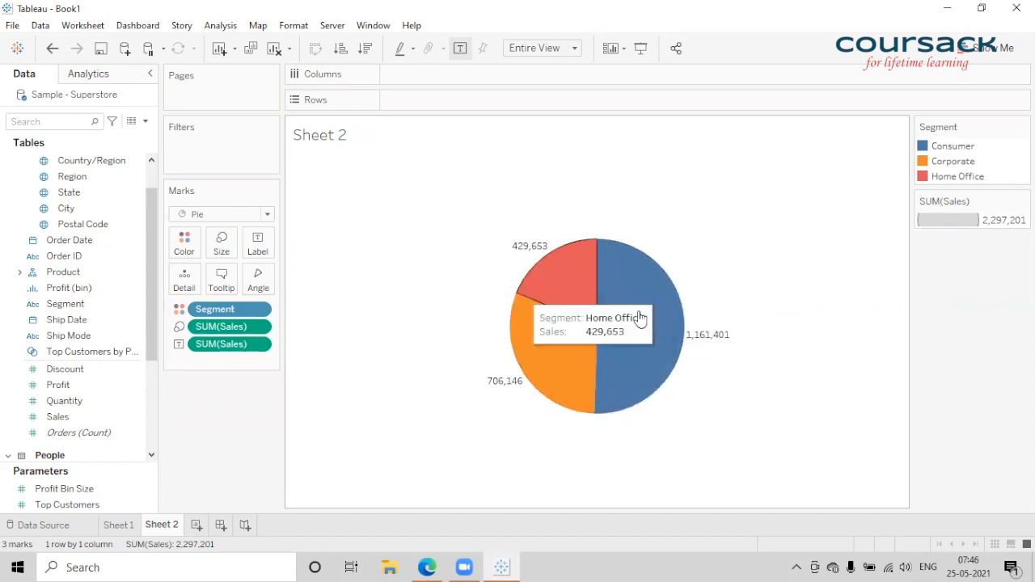
# Apply the Percent of Total quick table calculation to the Sales label of the pie chart
pyautogui.click(258, 345)
pyautogui.moveTo(260, 548)
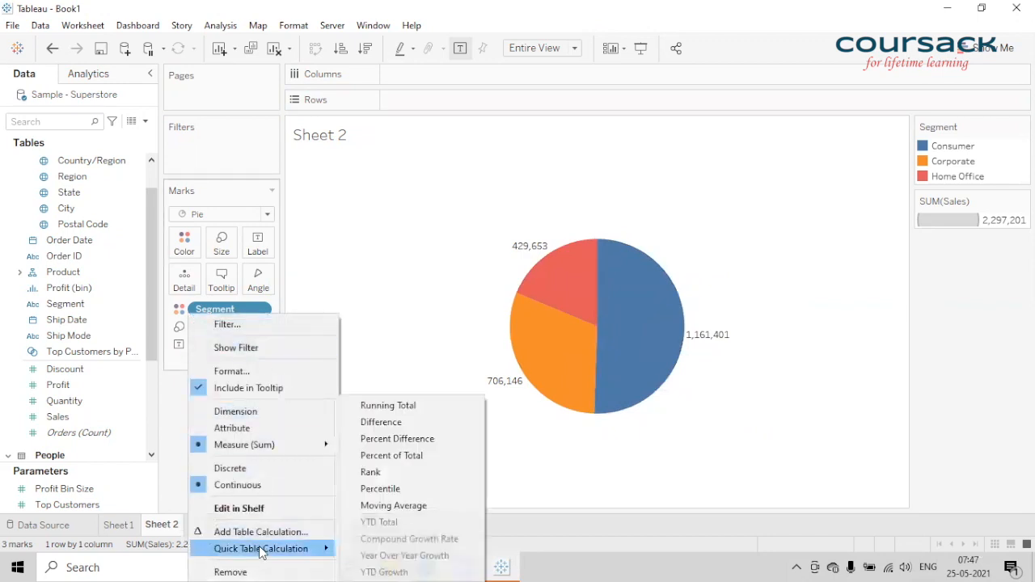
pyautogui.click(421, 456)
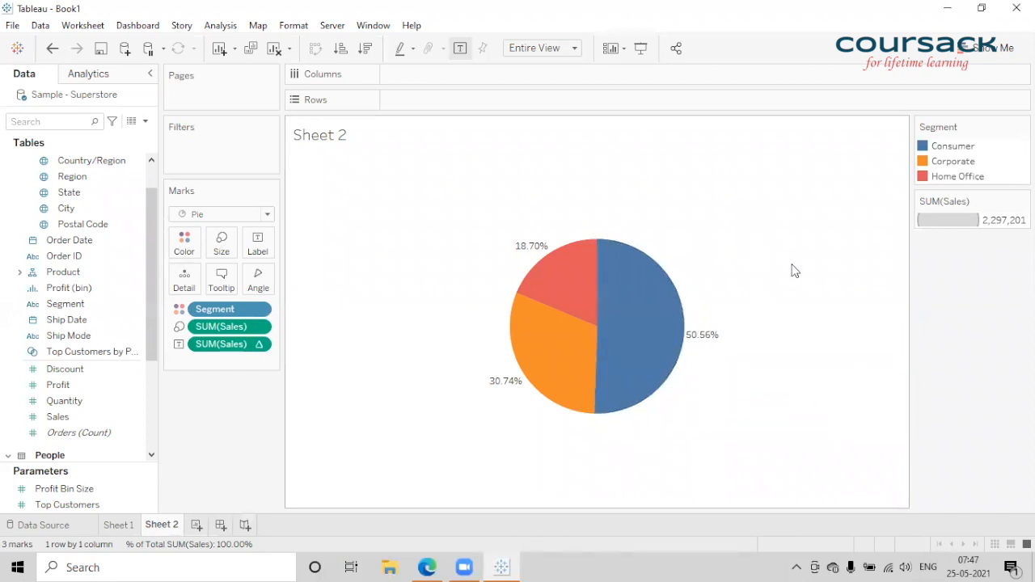
# Add a new sheet and place Country/Region in the view to create a map
pyautogui.click(197, 524)
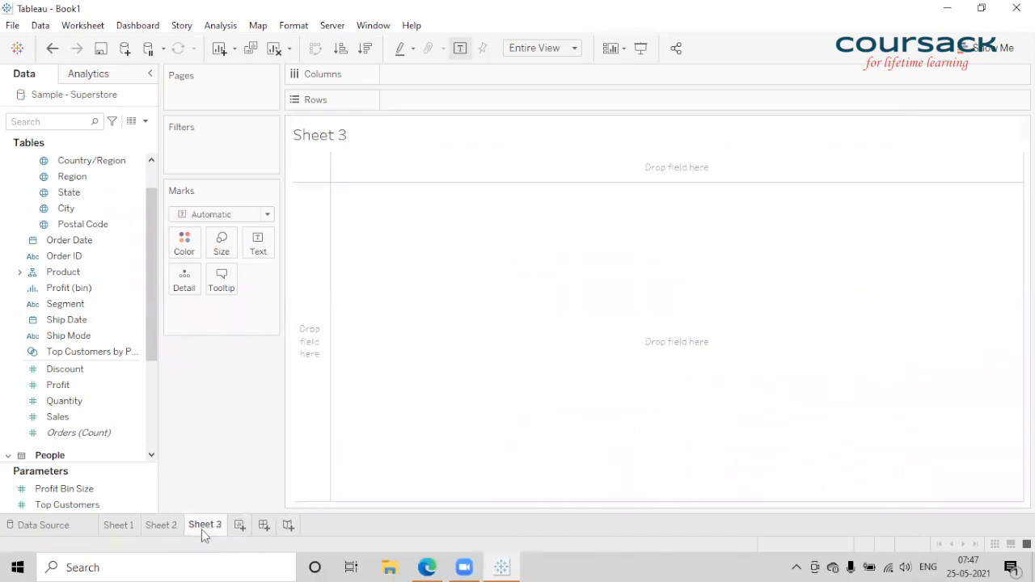
pyautogui.scroll(1, 89, 257)
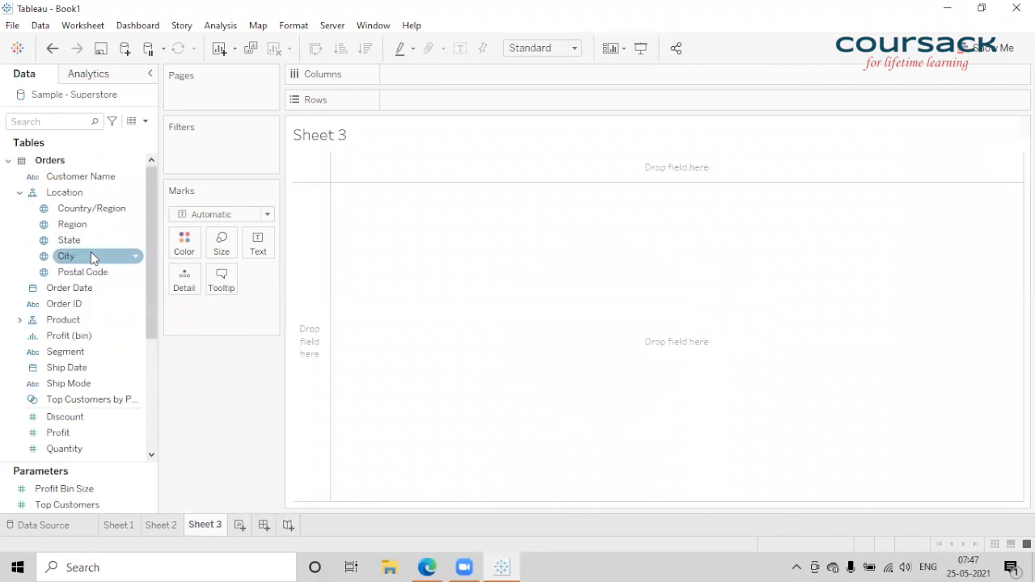
pyautogui.moveTo(77, 211); pyautogui.dragTo(623, 264)
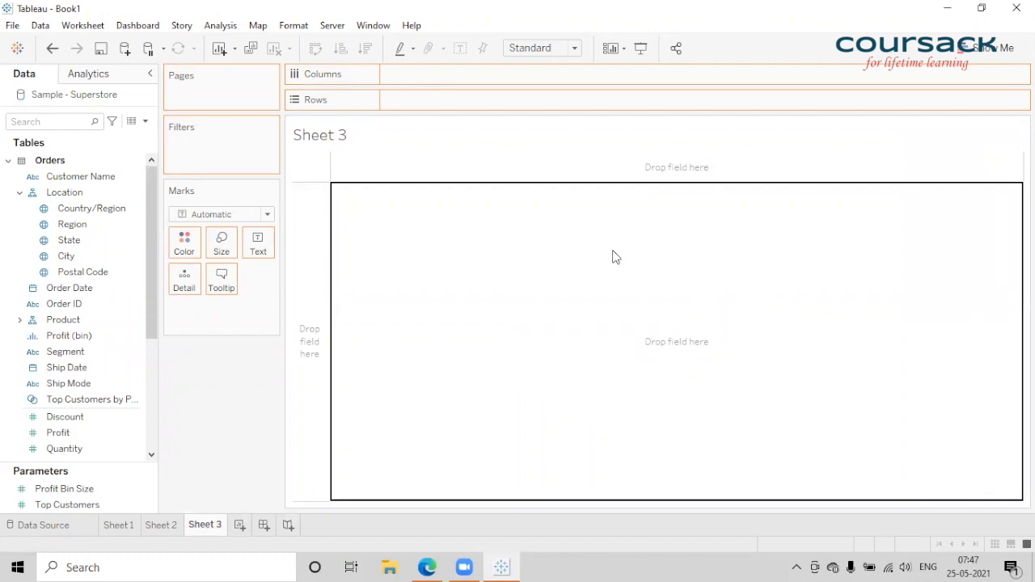
pyautogui.moveTo(612, 251); pyautogui.dragTo(612, 250)
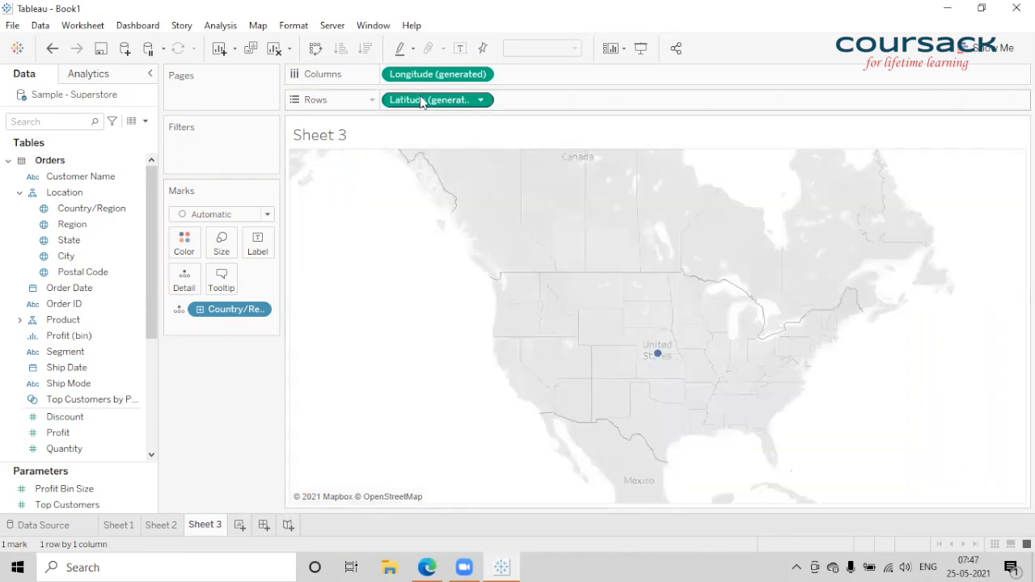
# Examine the generated Latitude and Longitude fields in the data list and check the suggested chart types for the map
pyautogui.moveTo(153, 282); pyautogui.dragTo(148, 435)
pyautogui.click(81, 426)
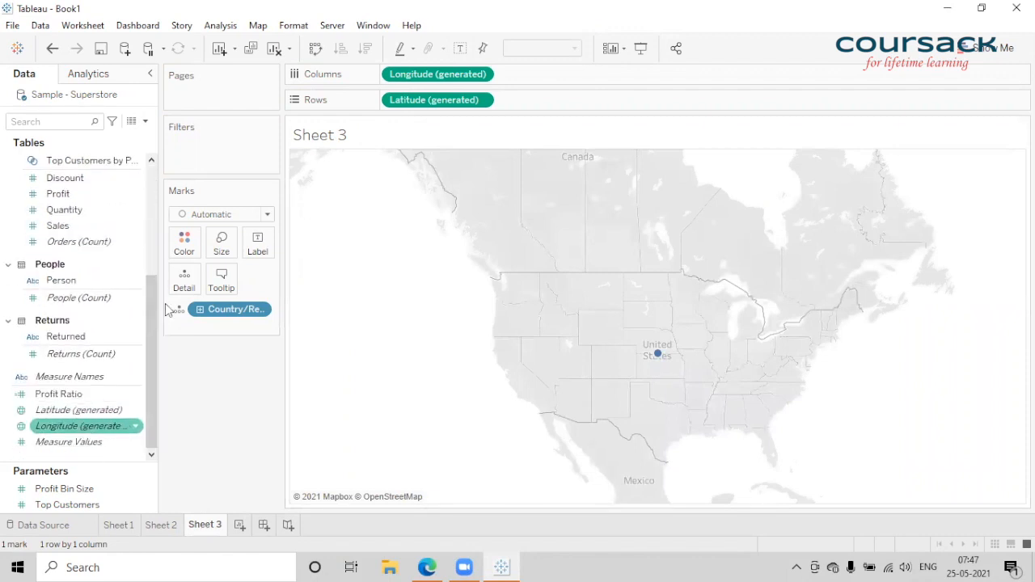
pyautogui.scroll(5, 148, 215)
pyautogui.click(123, 242)
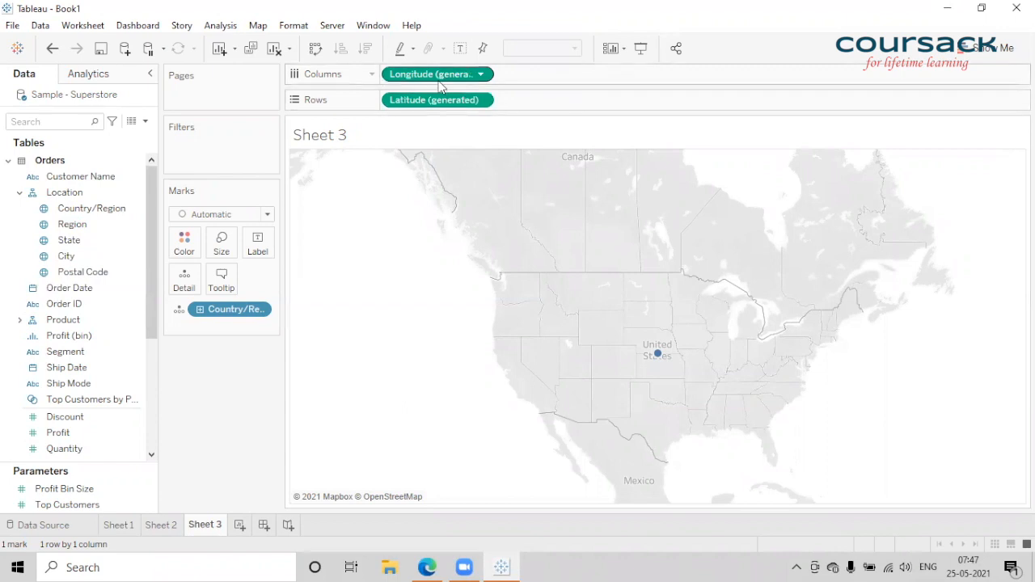
pyautogui.scroll(-4, 106, 281)
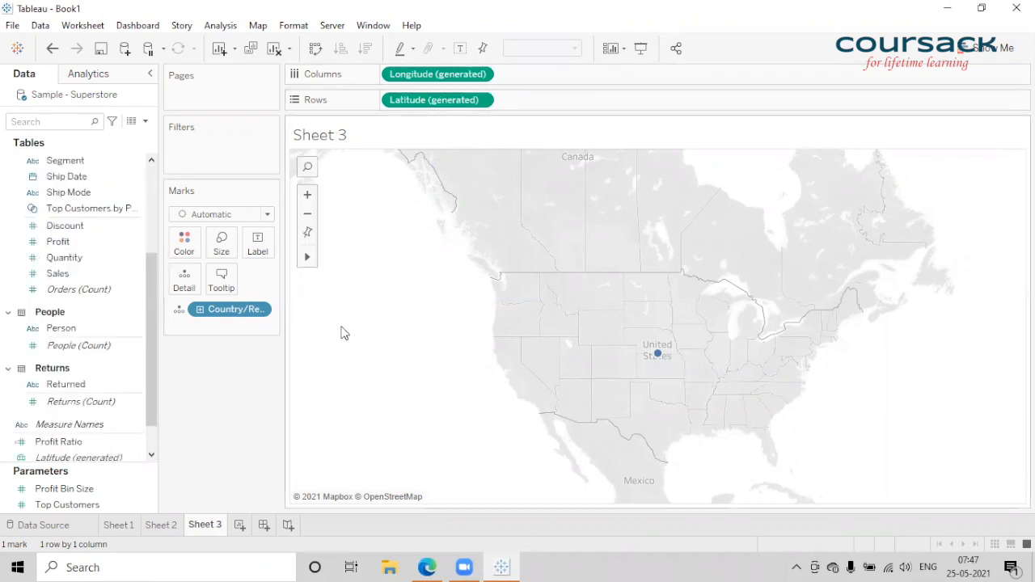
pyautogui.scroll(4, 80, 242)
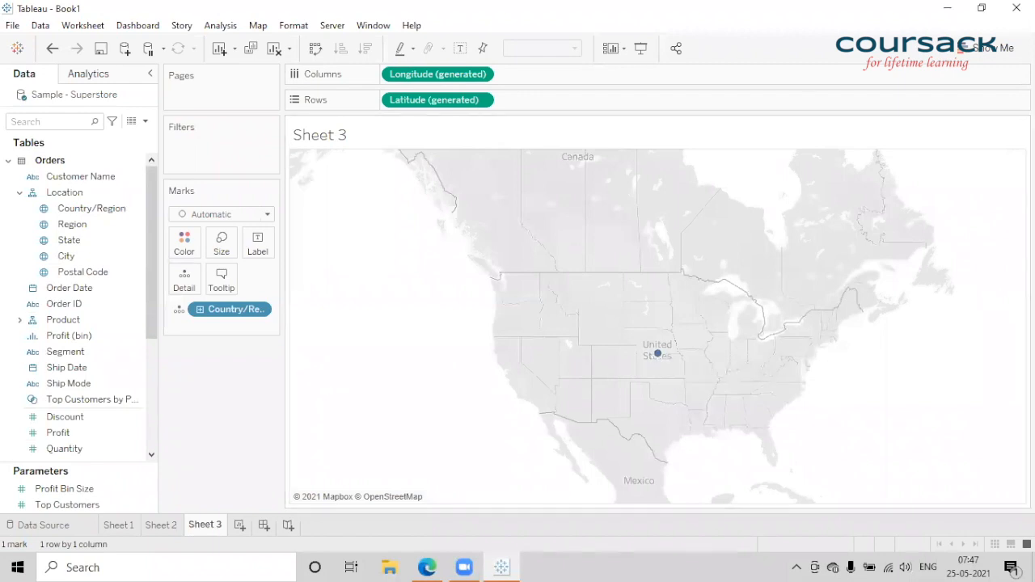
pyautogui.click(1001, 45)
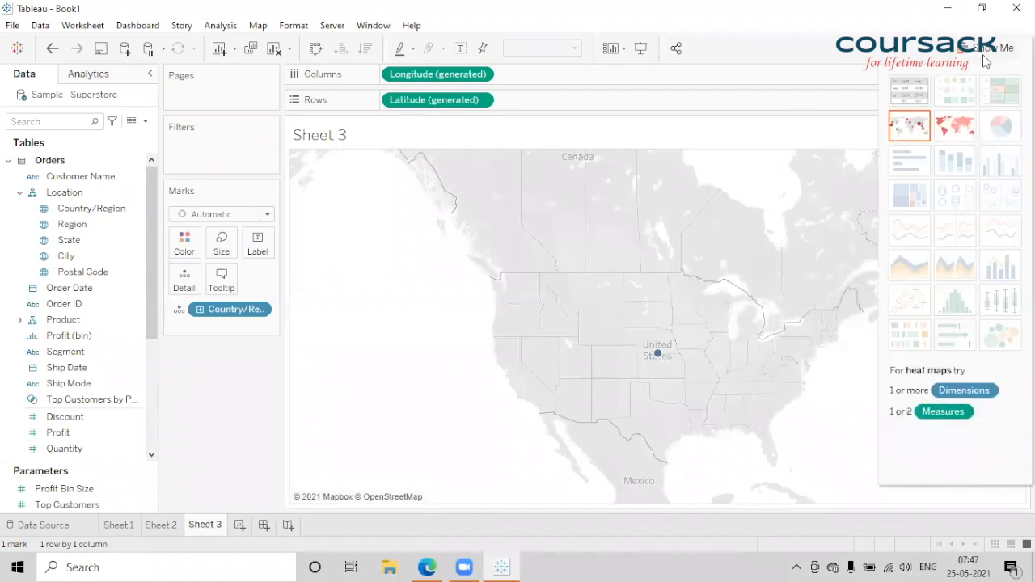
pyautogui.click(996, 48)
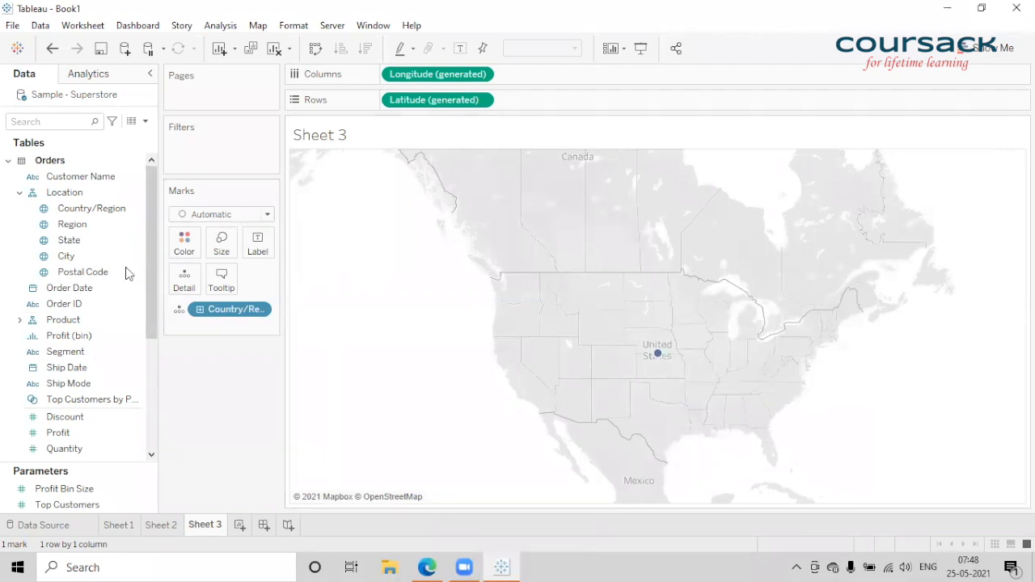
# Change the mark type to Map and drill Country/Region down to Region
pyautogui.click(221, 214)
pyautogui.click(202, 370)
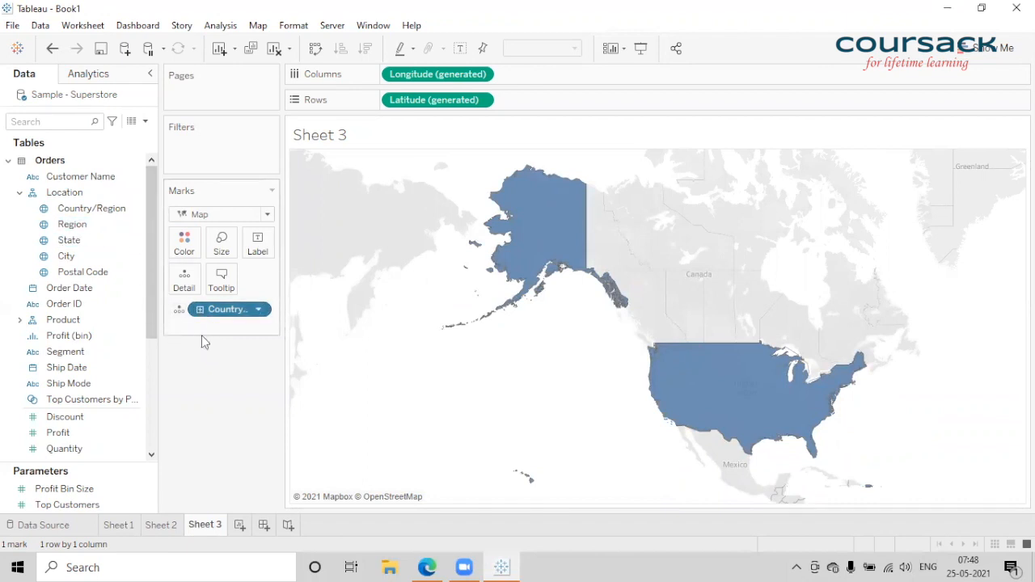
pyautogui.click(199, 309)
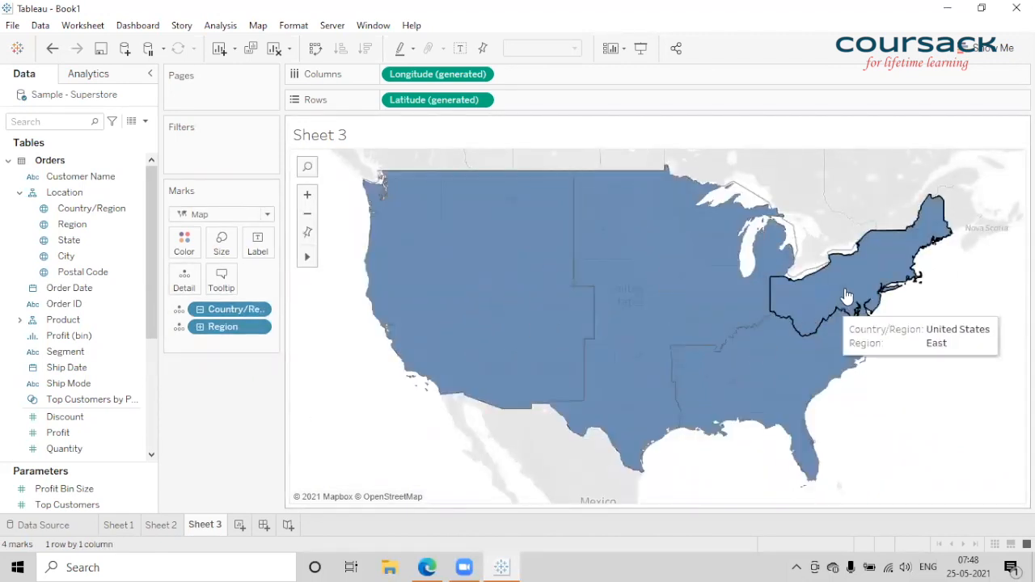
pyautogui.click(212, 215)
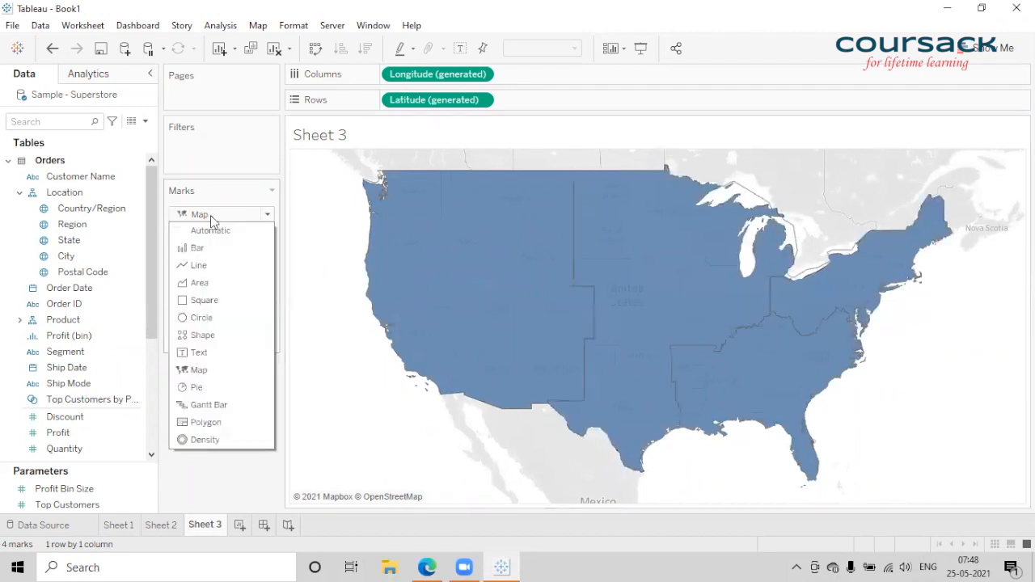
pyautogui.click(203, 466)
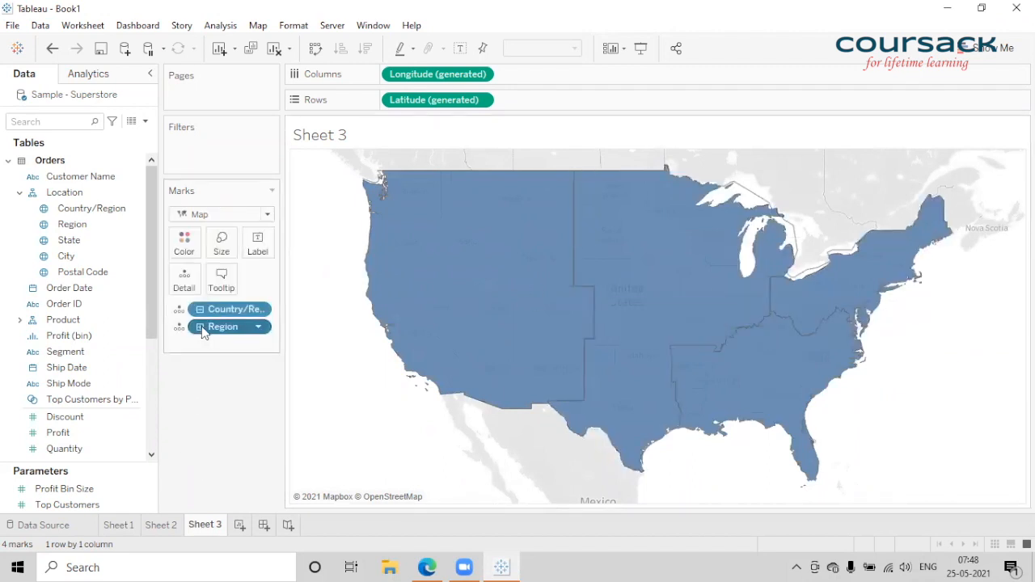
# Drill the map down to State, remove State from the Marks card, and color the map by Region
pyautogui.click(201, 328)
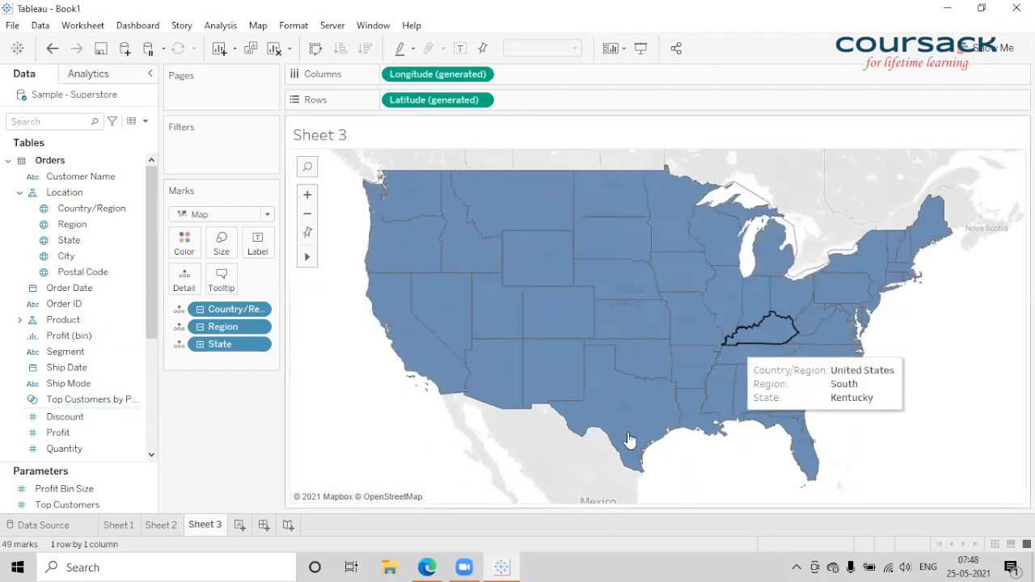
pyautogui.moveTo(235, 346); pyautogui.dragTo(82, 319)
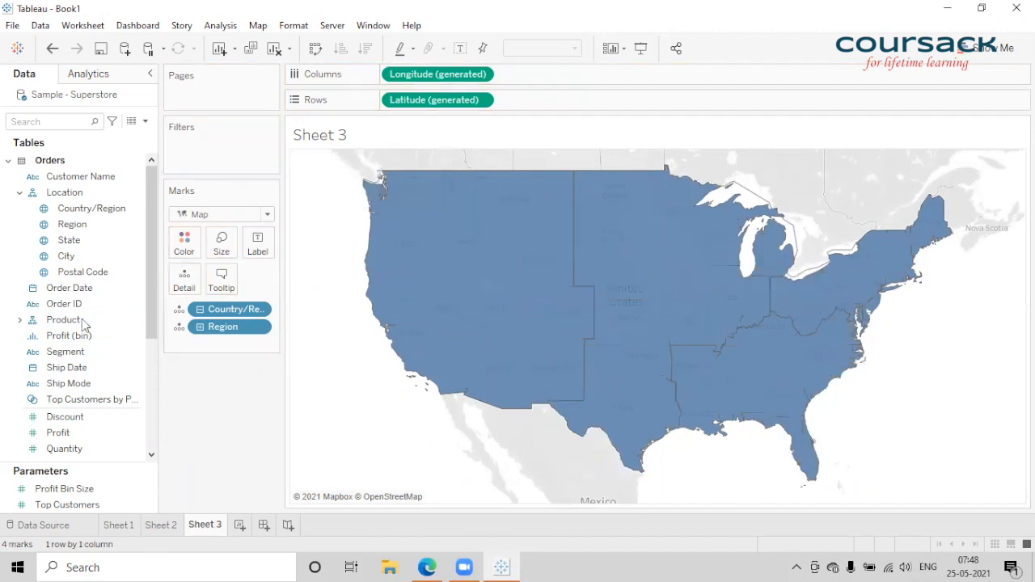
pyautogui.moveTo(75, 226); pyautogui.dragTo(184, 241)
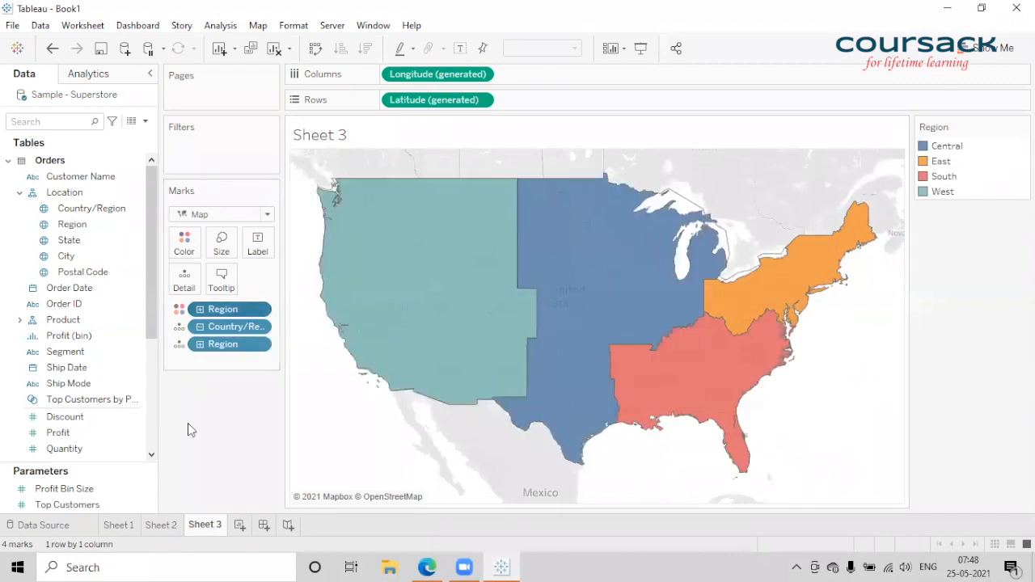
# Drill the colored Region field down to State and color the map by State instead of Region
pyautogui.click(200, 312)
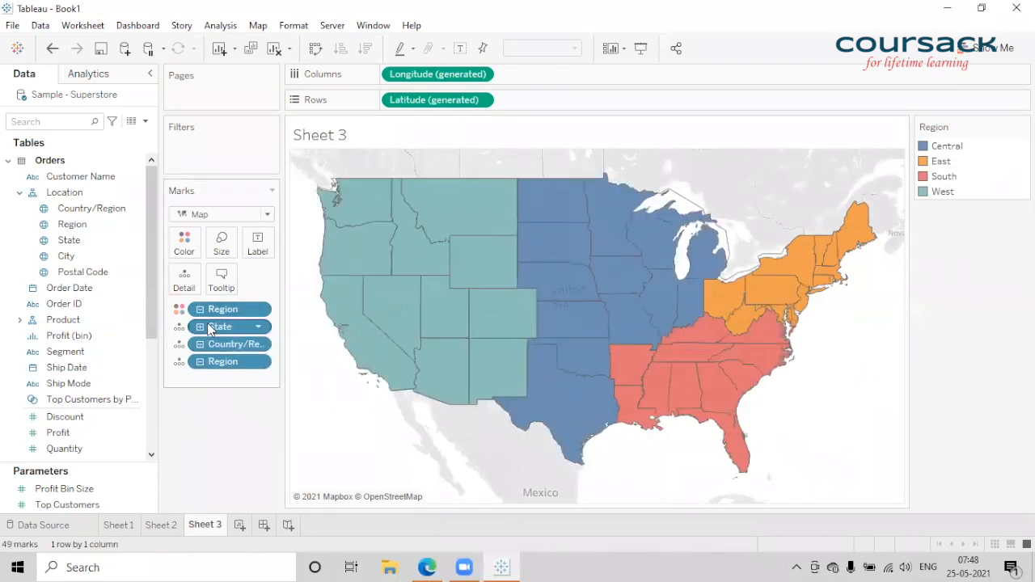
pyautogui.moveTo(200, 309); pyautogui.dragTo(178, 466)
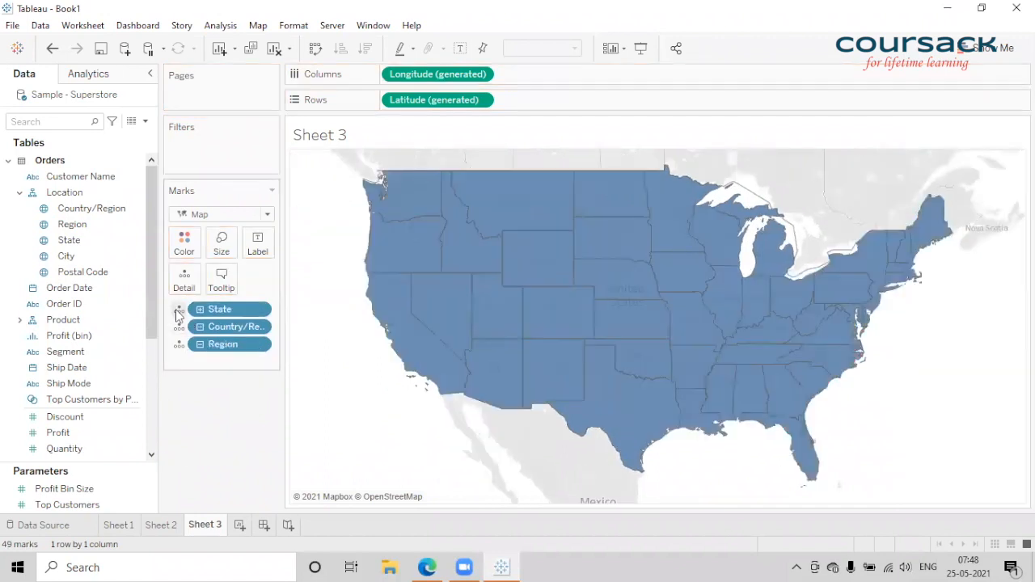
pyautogui.click(178, 315)
pyautogui.click(194, 328)
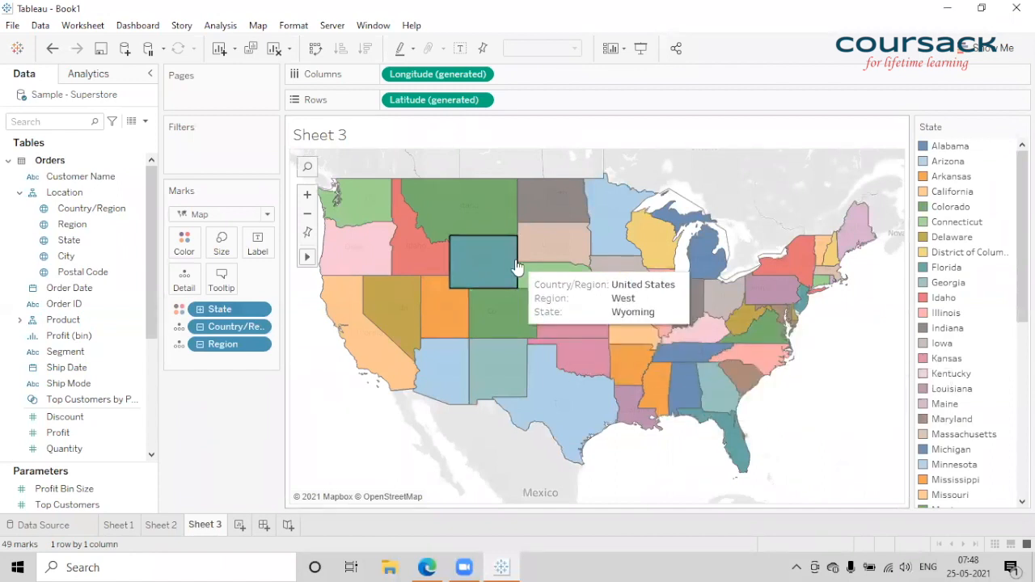
# Set the map layers background style to Dark and hide the State color legend
pyautogui.click(258, 25)
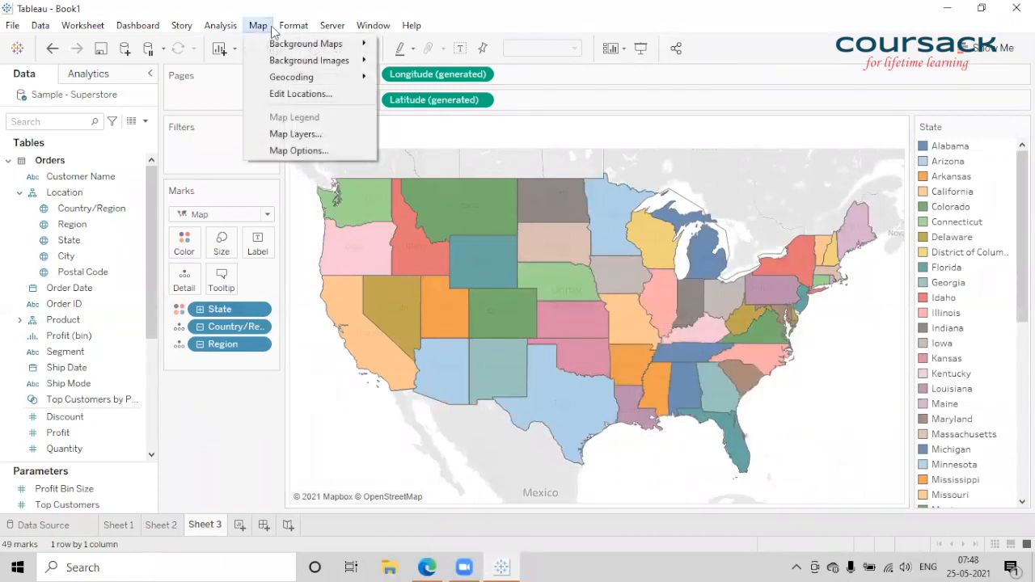
pyautogui.click(299, 138)
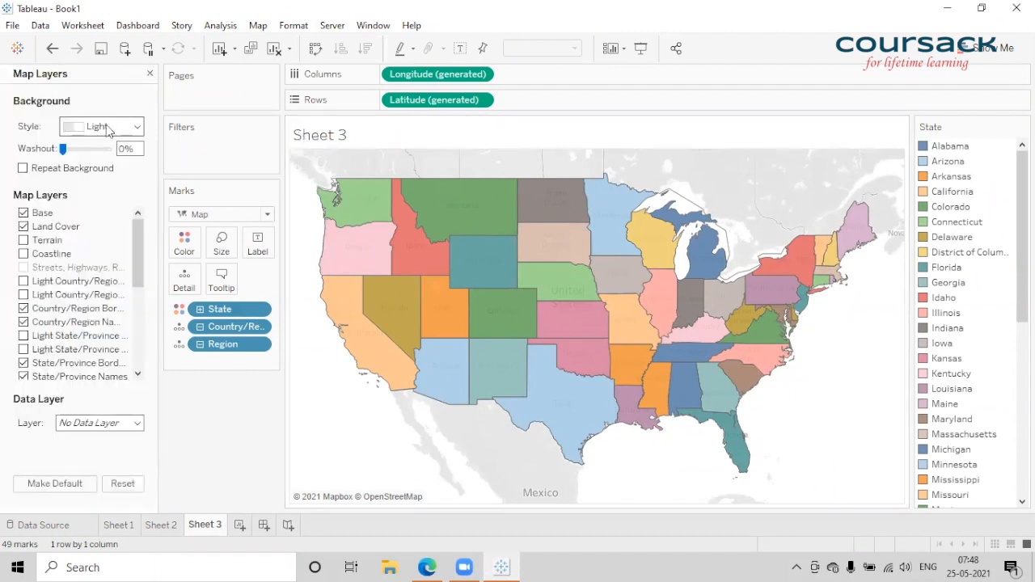
pyautogui.click(109, 129)
pyautogui.click(307, 291)
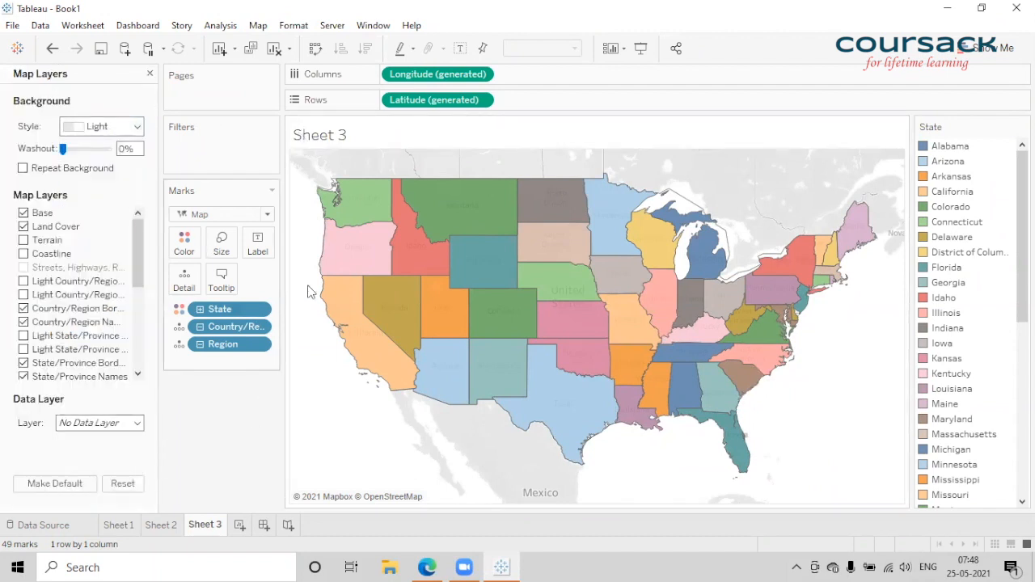
pyautogui.click(100, 129)
pyautogui.click(98, 157)
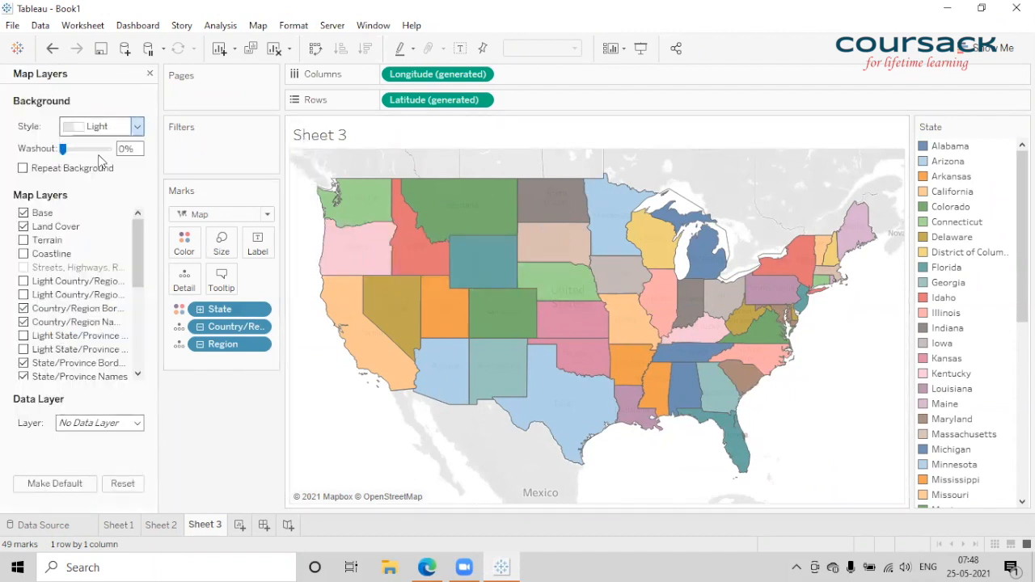
pyautogui.click(103, 130)
pyautogui.click(102, 170)
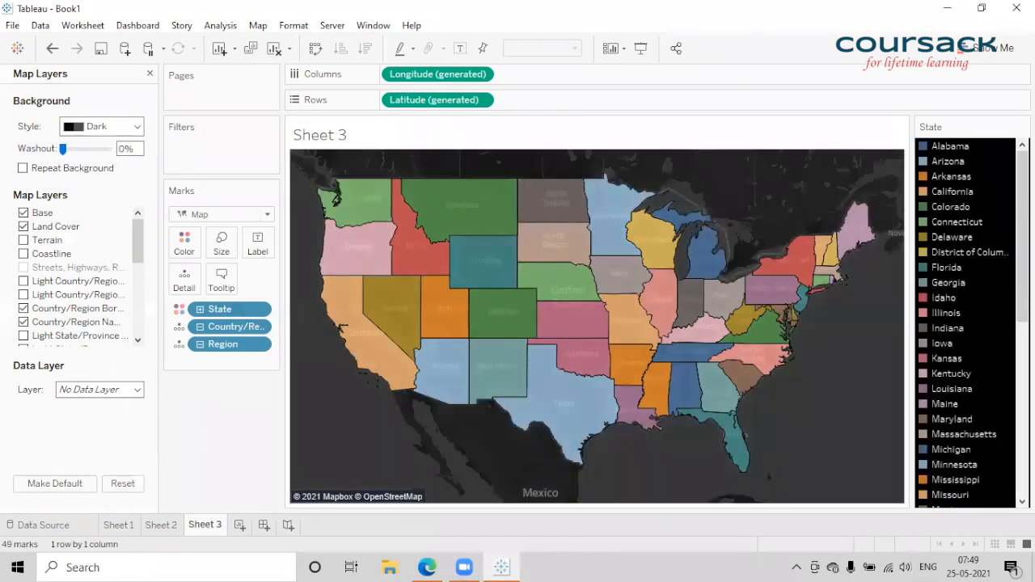
pyautogui.click(1022, 127)
pyautogui.click(943, 256)
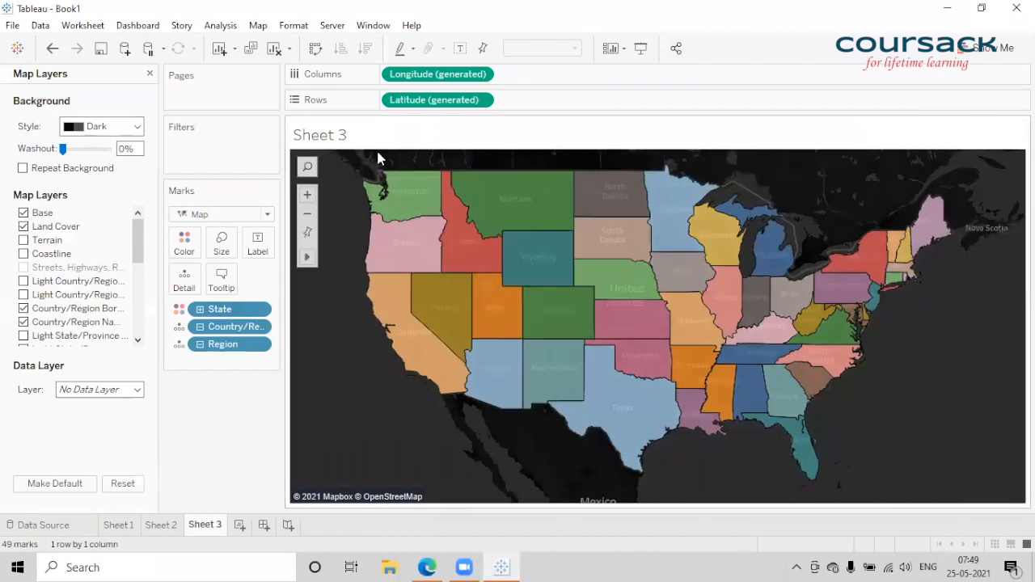
# Try the Streets and Outdoors background styles for the map, and settle on the Satellite style
pyautogui.click(113, 127)
pyautogui.click(114, 183)
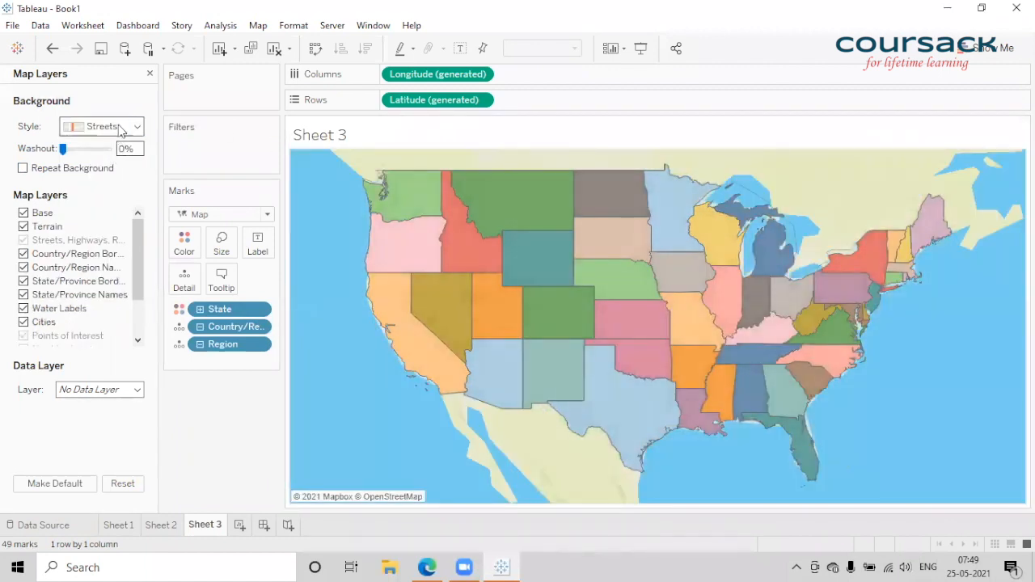
pyautogui.click(120, 129)
pyautogui.click(109, 194)
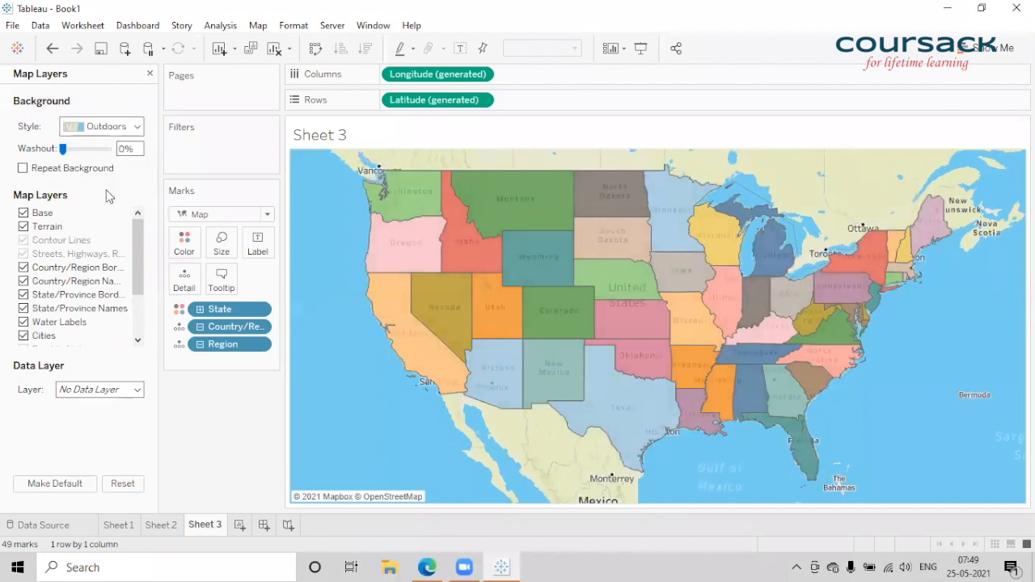
pyautogui.click(135, 126)
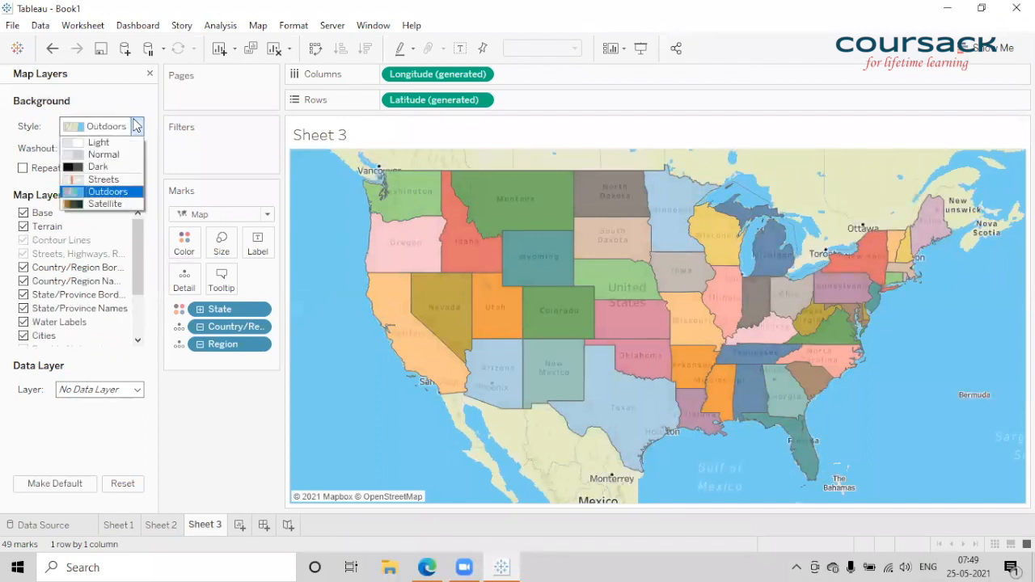
pyautogui.click(118, 205)
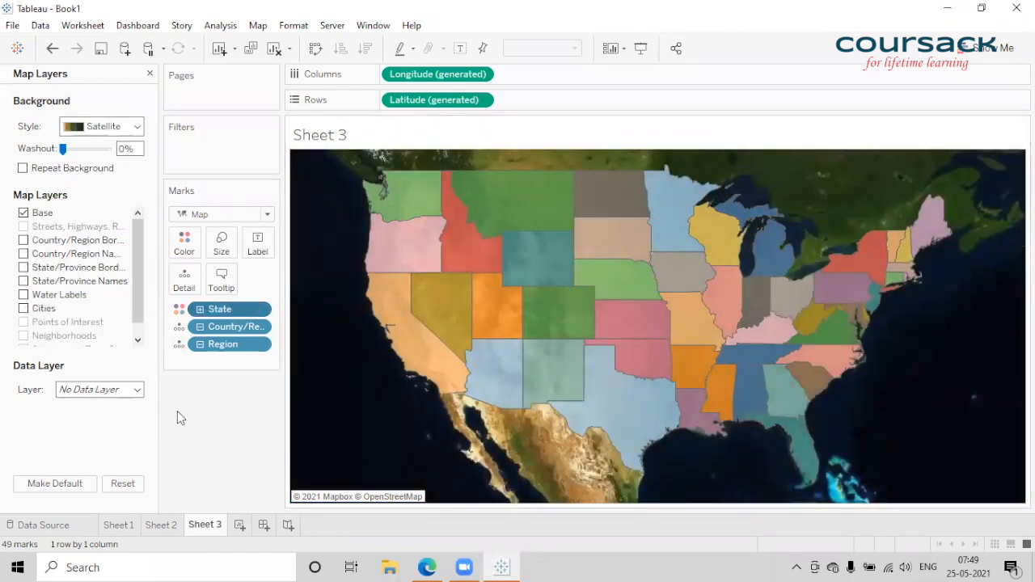
# Remove State from the Marks card and set the mark type to Automatic
pyautogui.moveTo(212, 308); pyautogui.dragTo(162, 418)
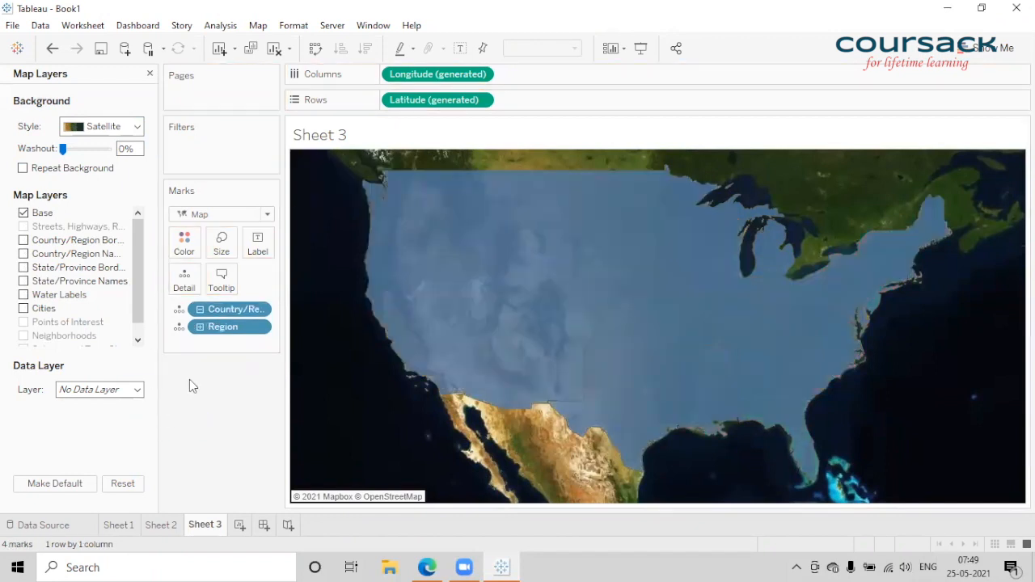
pyautogui.click(204, 215)
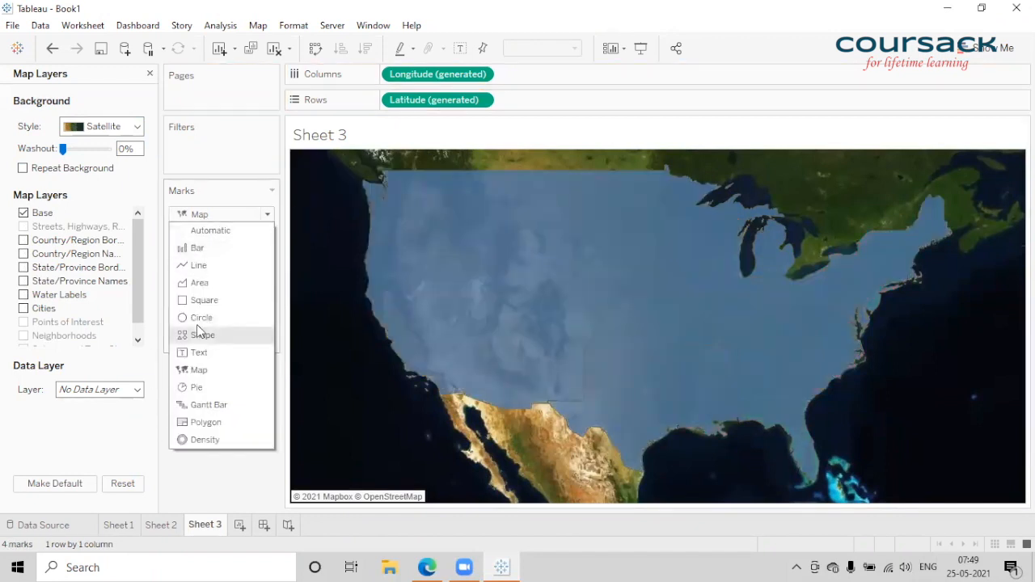
pyautogui.click(214, 461)
pyautogui.click(218, 214)
pyautogui.click(214, 231)
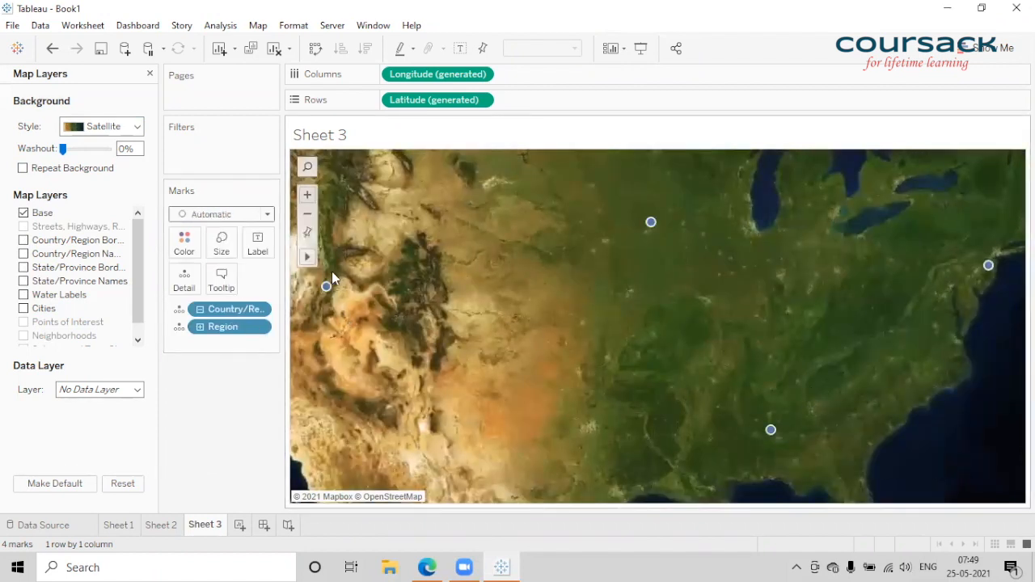
# Set the mark type back to Map and close the map layers settings
pyautogui.moveTo(307, 257)
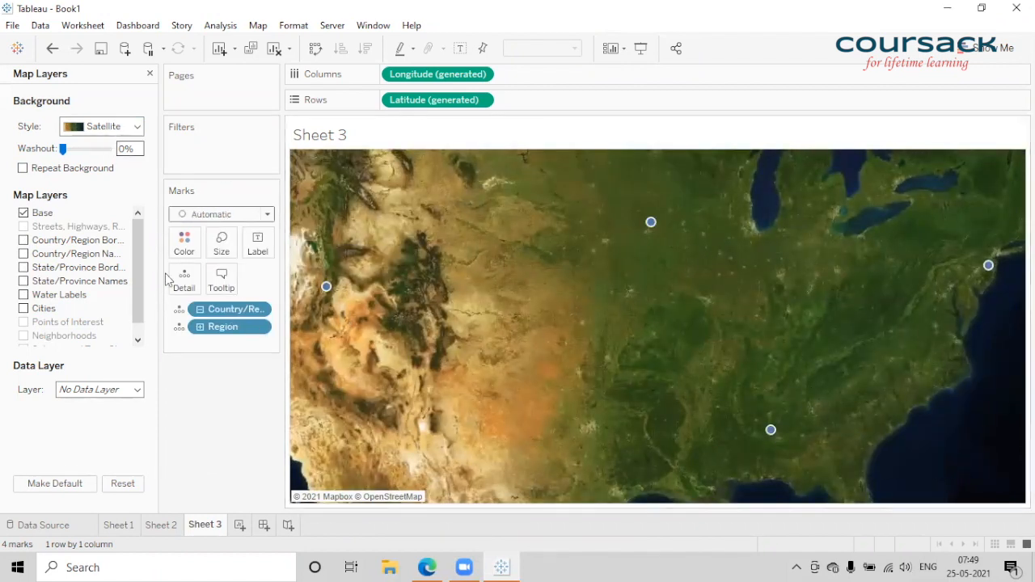
pyautogui.click(203, 214)
pyautogui.click(197, 370)
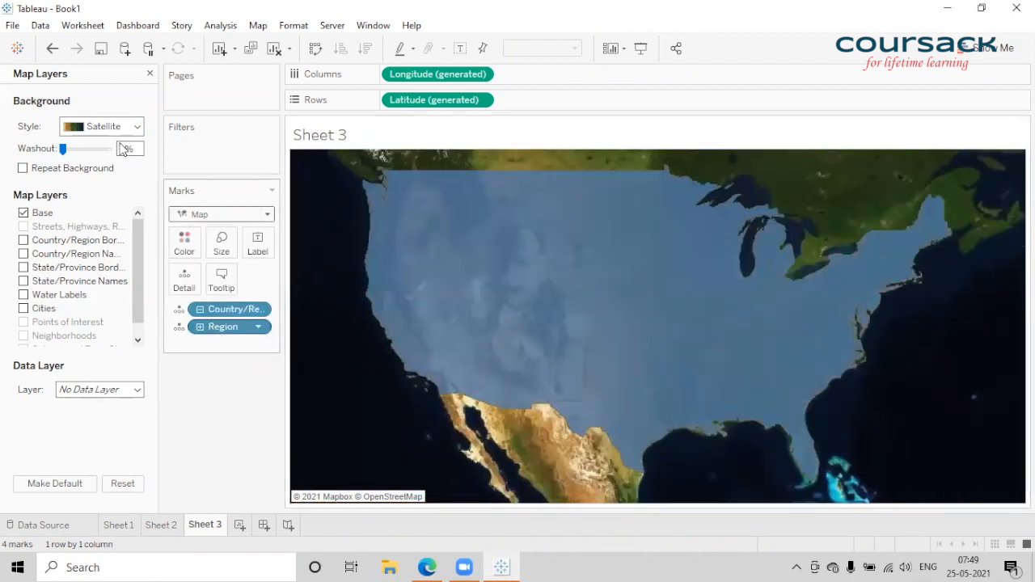
pyautogui.click(150, 74)
# Add a new sheet, review the map and pie chart sheets, and return to the empty Sheet 4
pyautogui.click(240, 525)
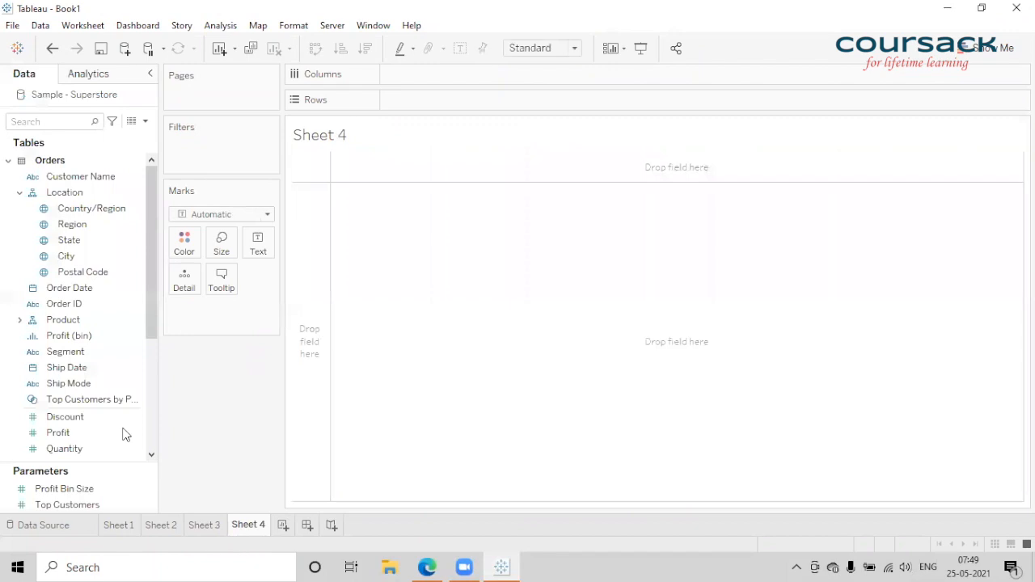
pyautogui.click(203, 524)
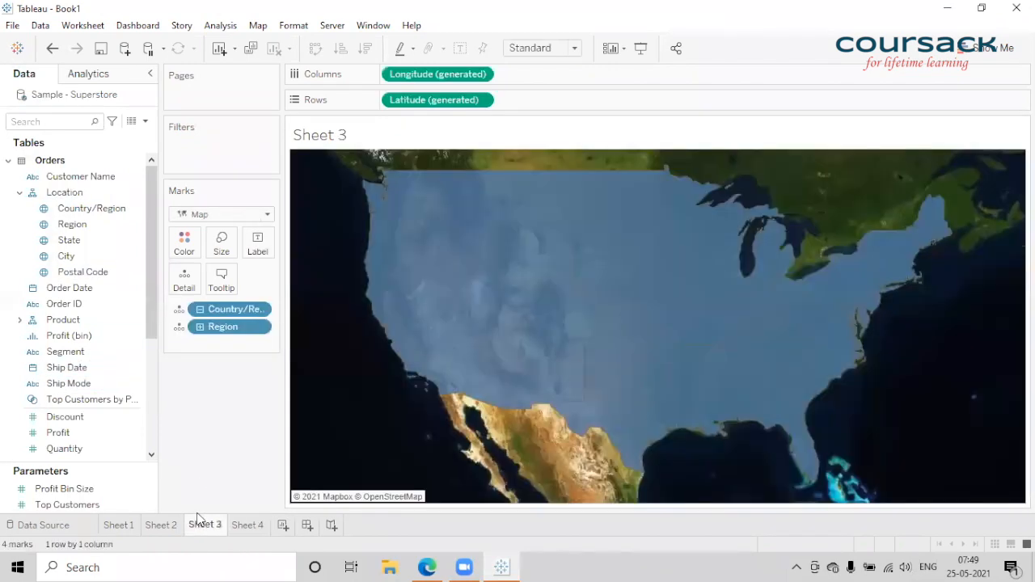
pyautogui.click(160, 525)
pyautogui.moveTo(589, 264)
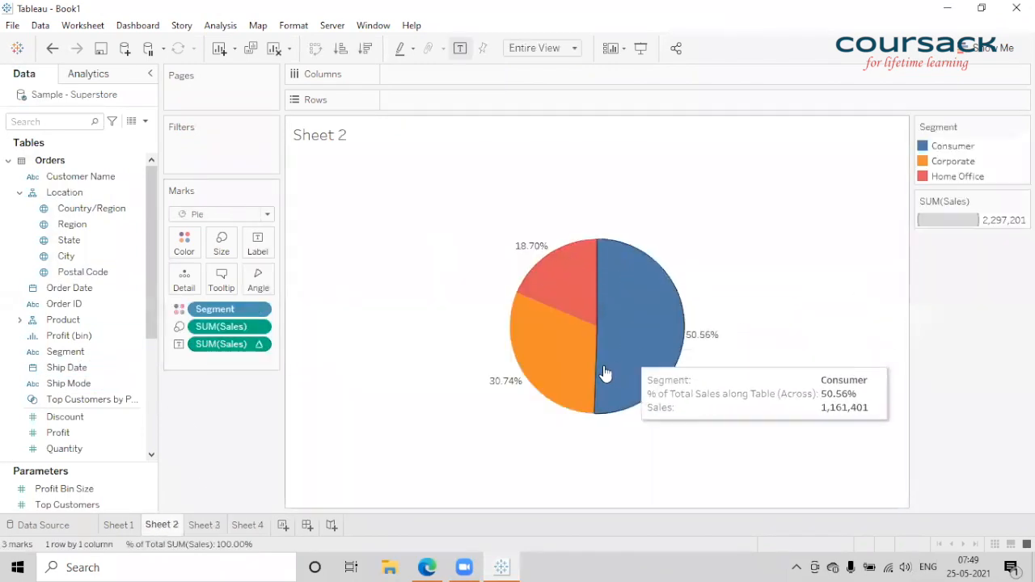
pyautogui.click(248, 527)
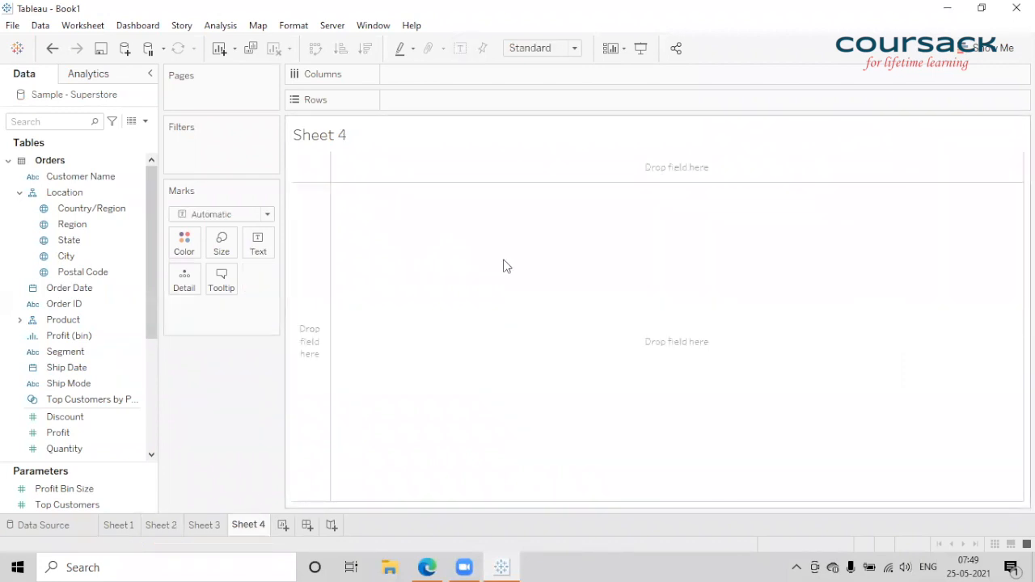
# Examine the Show Me chart types, the complete field list and the data list's options on the empty sheet
pyautogui.click(986, 47)
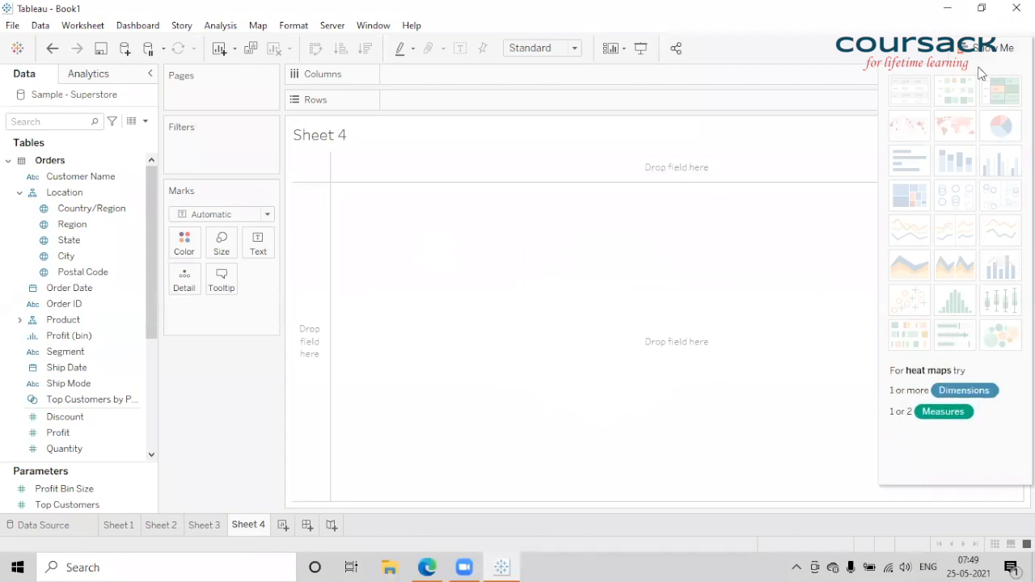
pyautogui.click(982, 49)
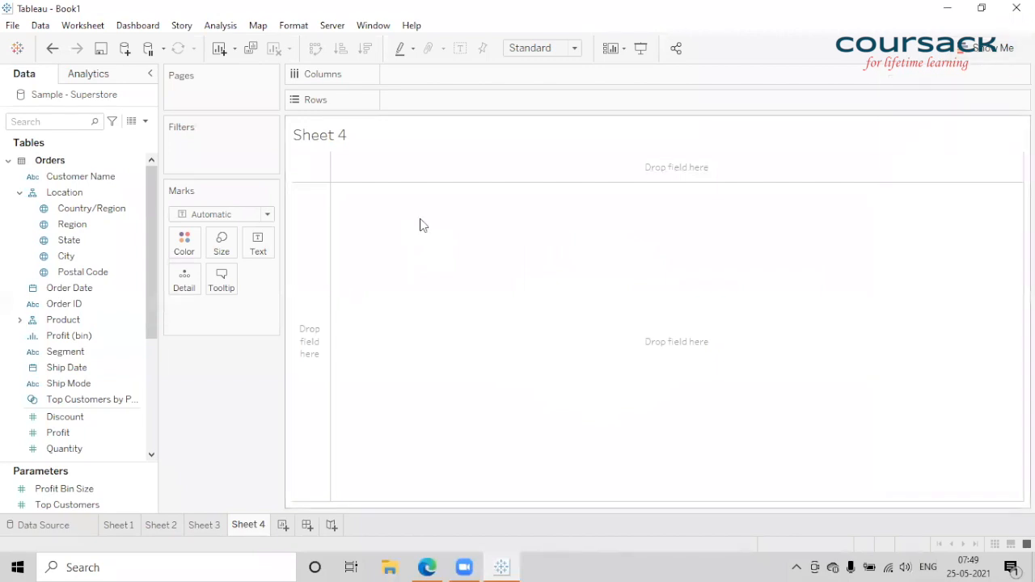
pyautogui.scroll(-4, 93, 403)
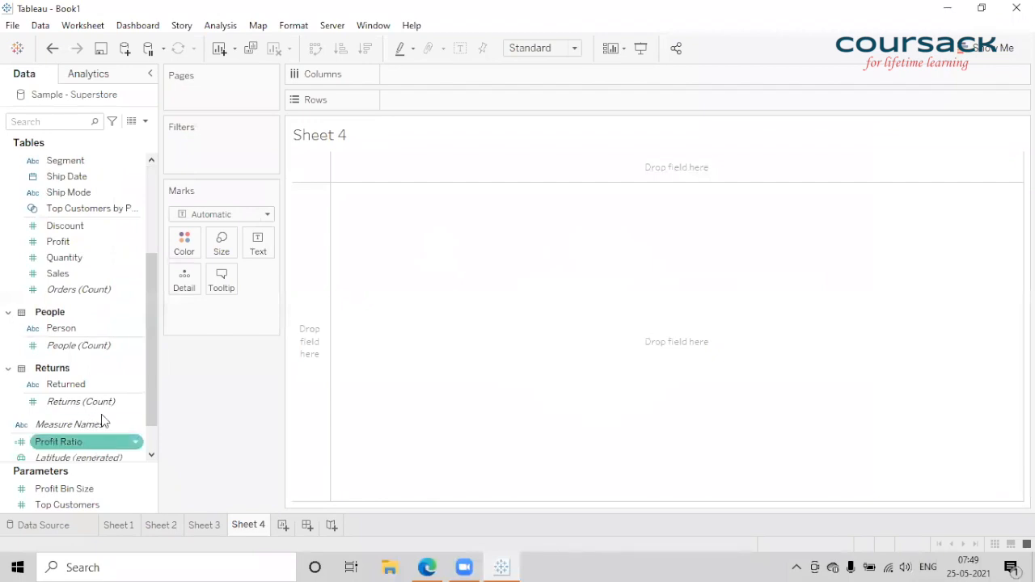
pyautogui.scroll(4, 134, 288)
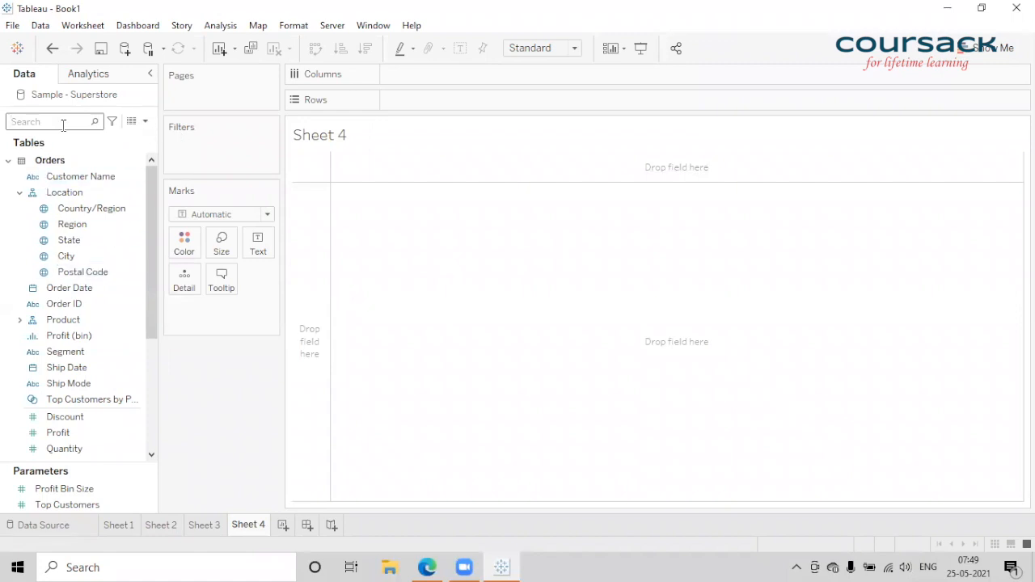
pyautogui.scroll(-6, 93, 307)
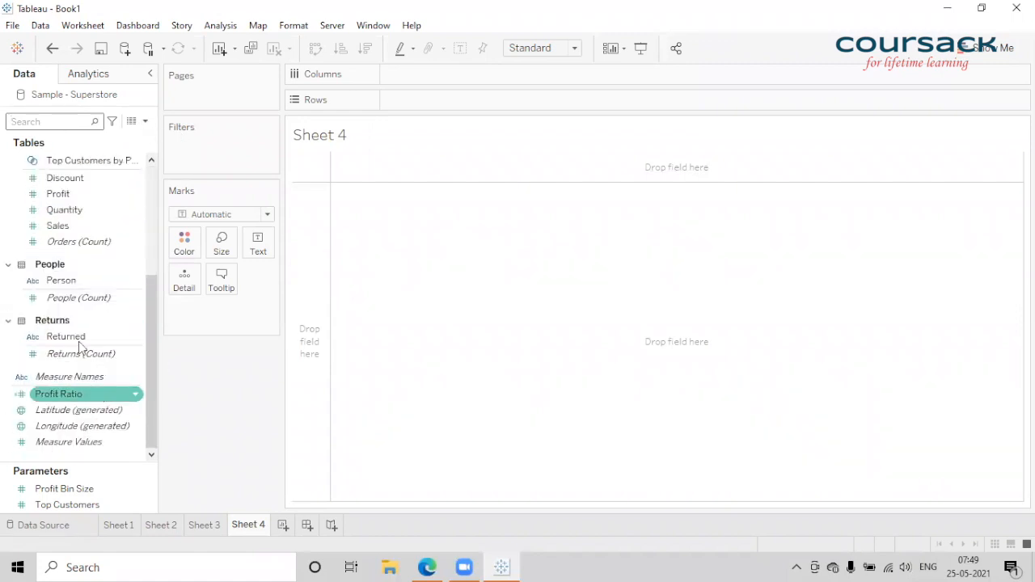
pyautogui.click(146, 122)
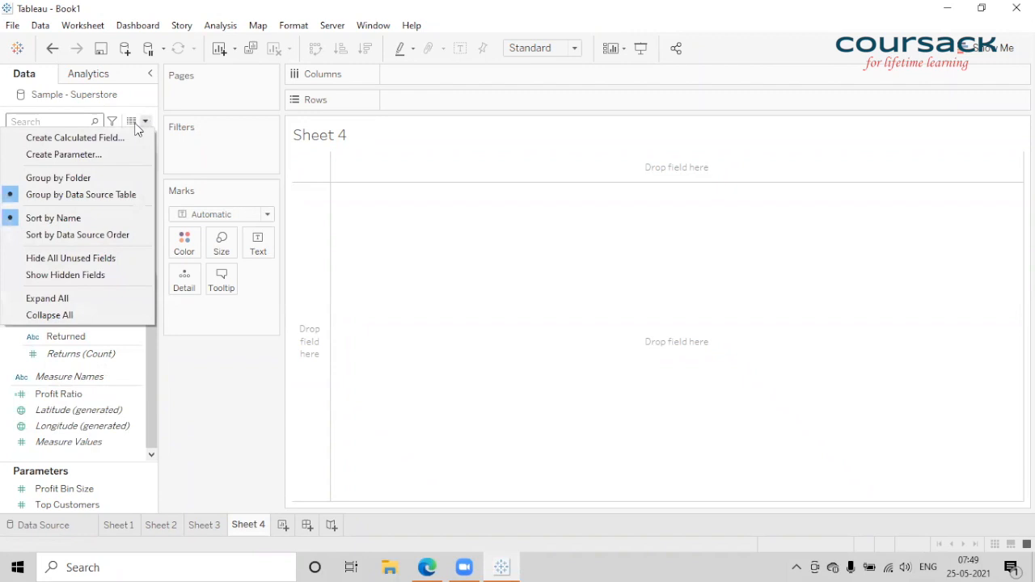
pyautogui.click(200, 387)
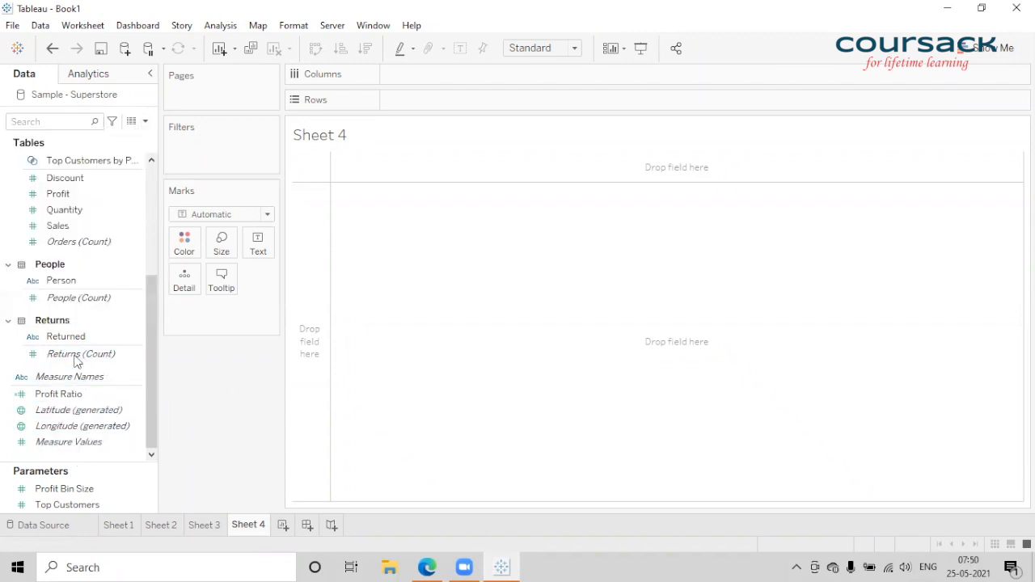
# Create a calculated field named "row count" with the formula 1 and place it on Rows
pyautogui.click(147, 123)
pyautogui.click(129, 136)
pyautogui.write('row count')
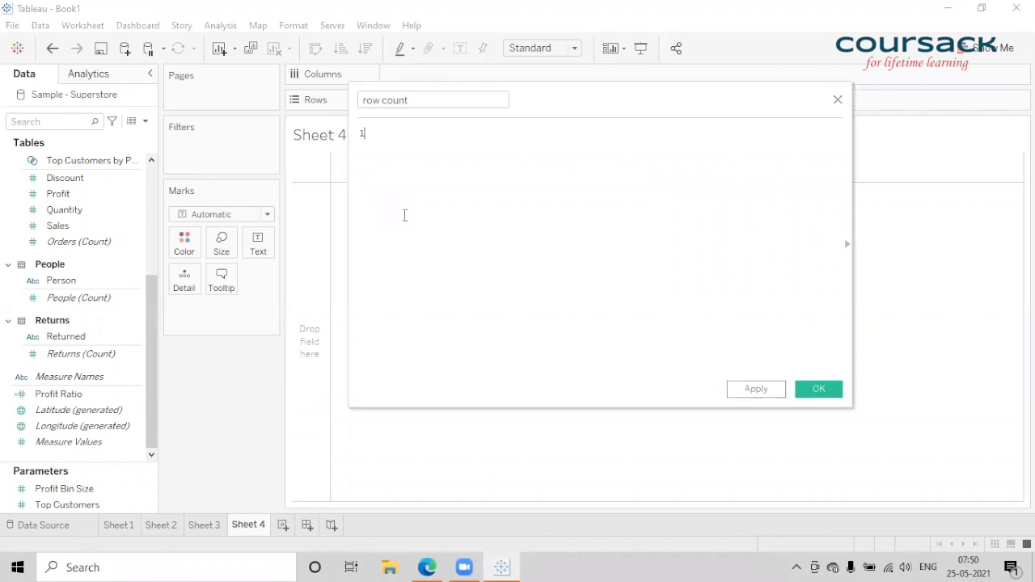
pyautogui.click(821, 389)
pyautogui.moveTo(99, 417); pyautogui.dragTo(439, 105)
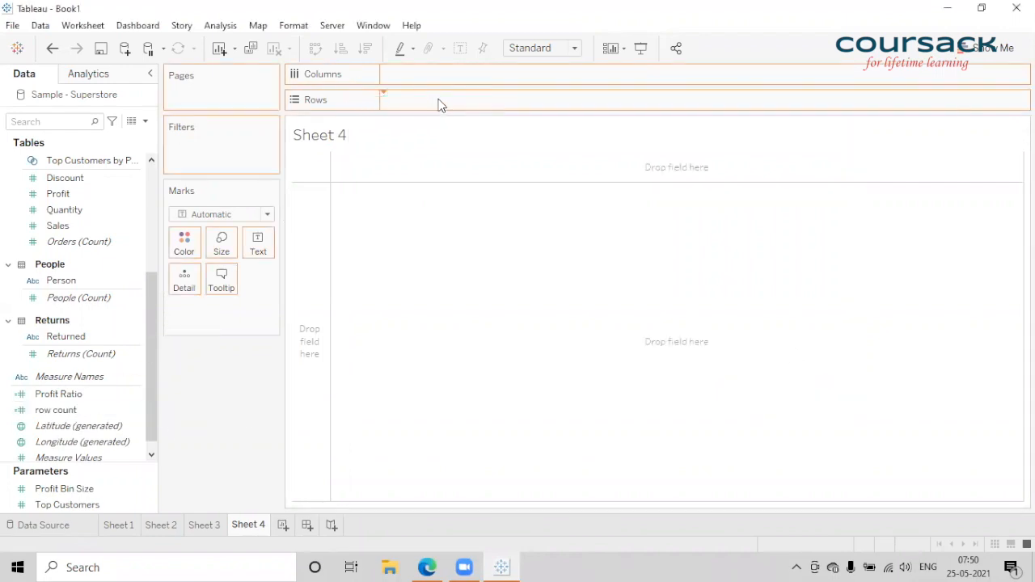
pyautogui.moveTo(509, 147); pyautogui.dragTo(509, 139)
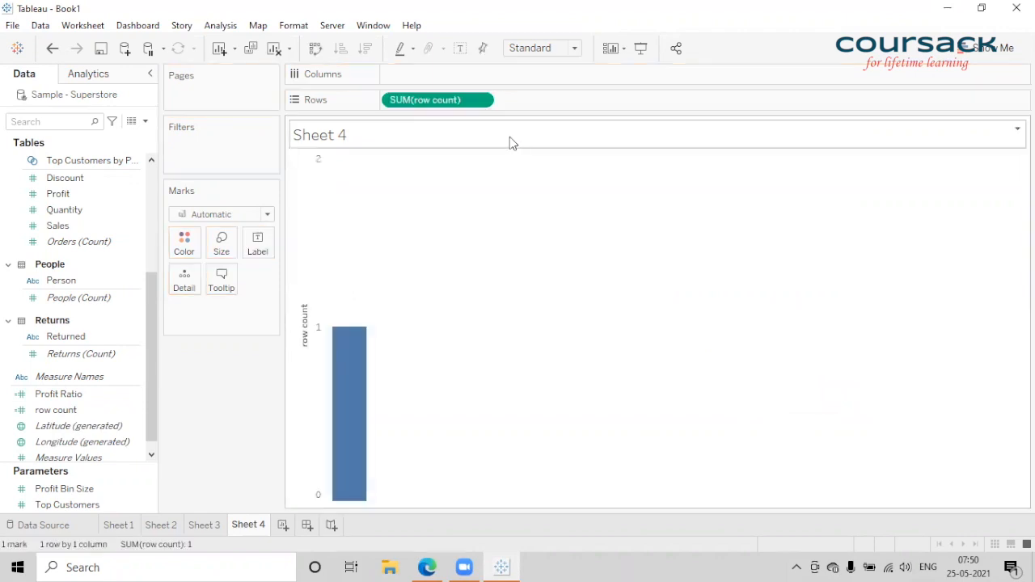
# Aggregate the row count field on Rows as Maximum and place a duplicate of it beside the original
pyautogui.click(480, 99)
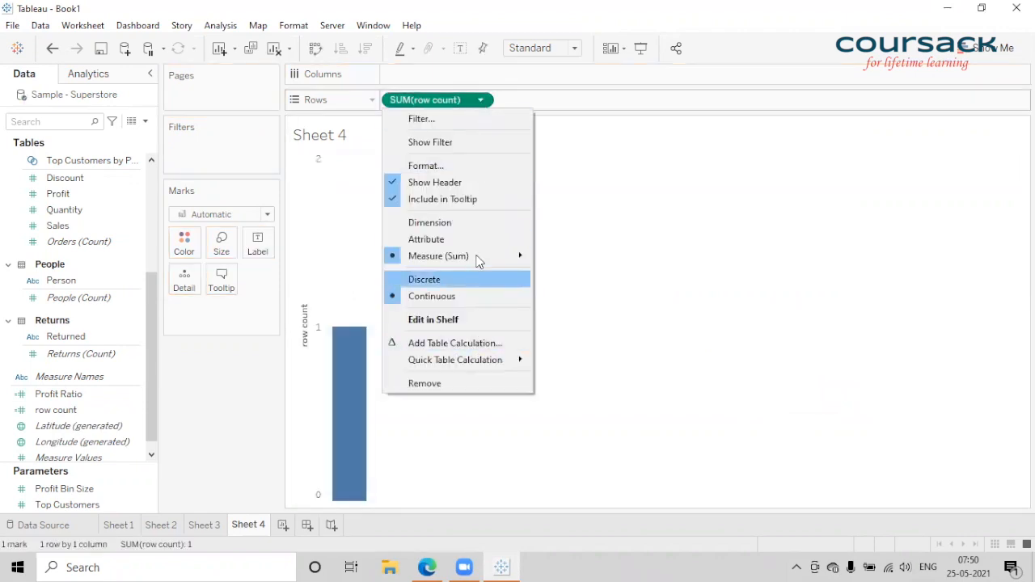
pyautogui.moveTo(499, 259)
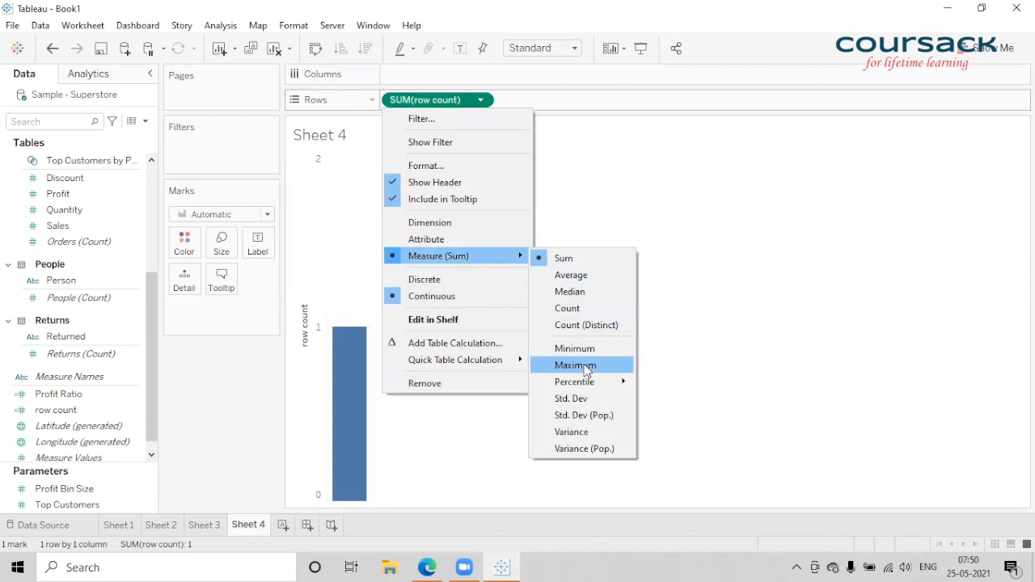
pyautogui.click(587, 369)
pyautogui.moveTo(476, 101); pyautogui.dragTo(570, 100)
# Combine the two MAX(row count) fields into a dual axis and set the mark type of all marks to Pie
pyautogui.click(594, 99)
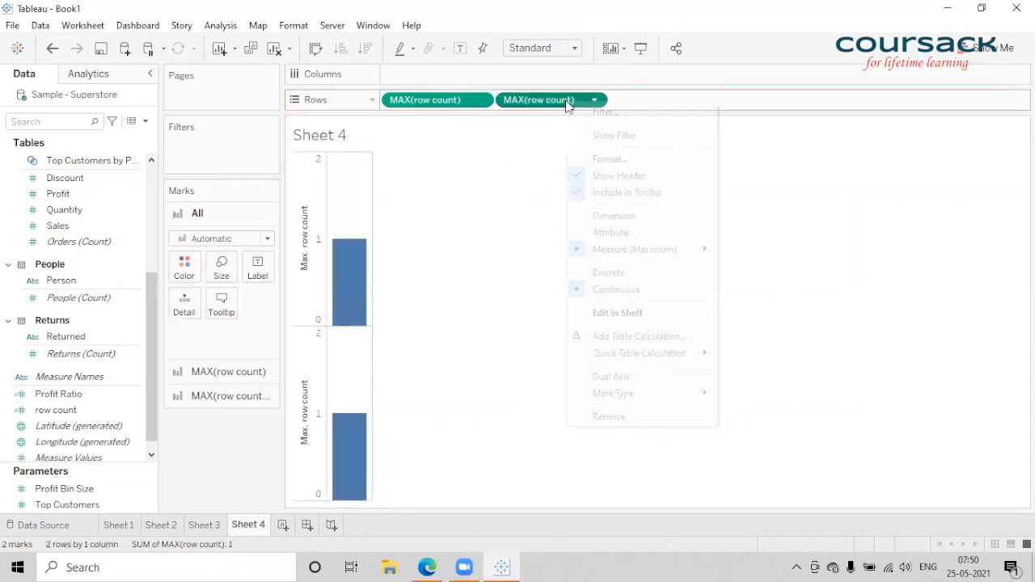
pyautogui.click(620, 377)
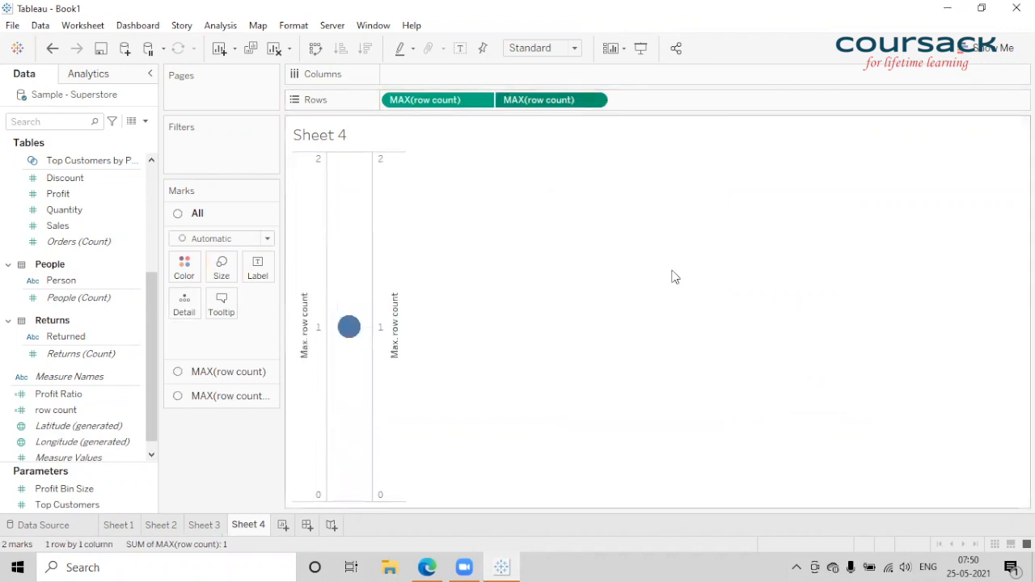
pyautogui.click(227, 238)
pyautogui.click(206, 411)
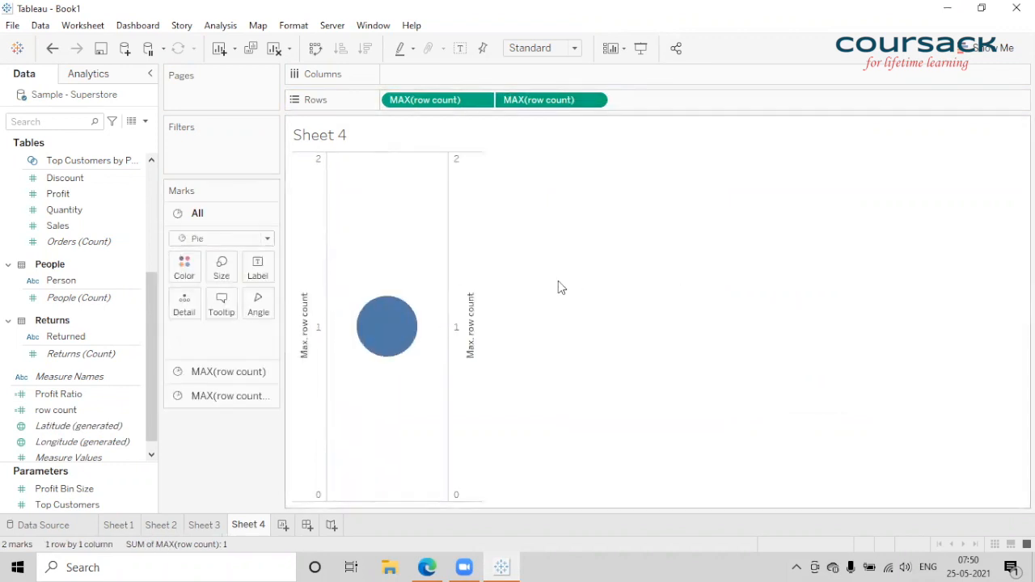
# Synchronize the secondary row count axis with the primary one and fit the chart to Entire View
pyautogui.rightClick(467, 332)
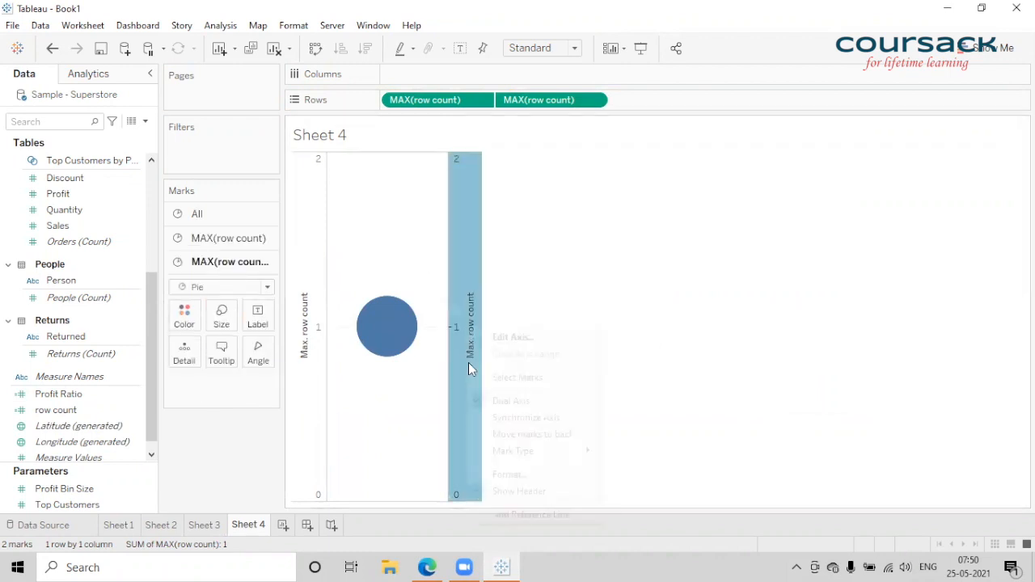
pyautogui.click(515, 413)
pyautogui.click(522, 50)
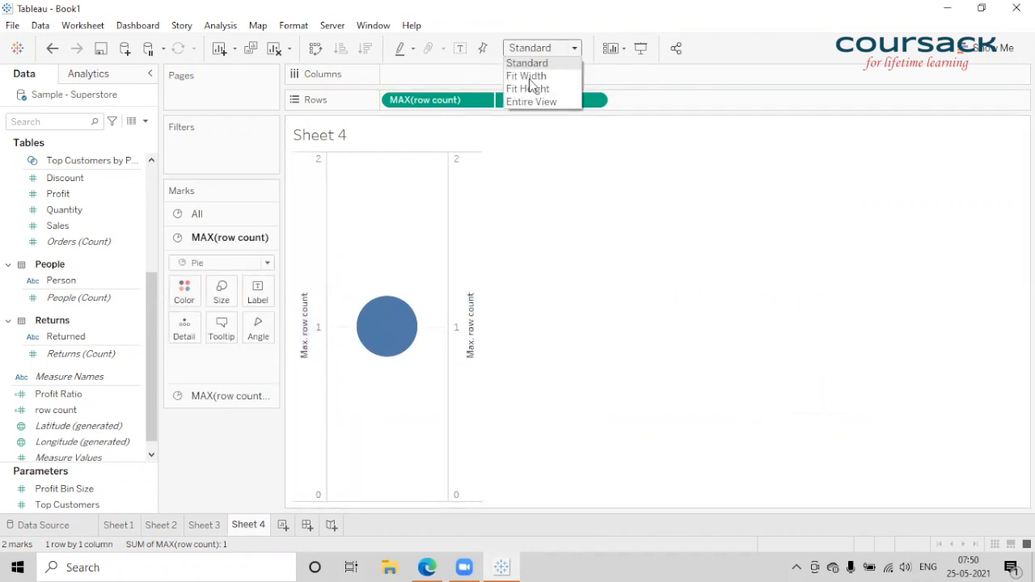
pyautogui.click(537, 101)
# Color the second MAX(row count) pie white
pyautogui.click(233, 396)
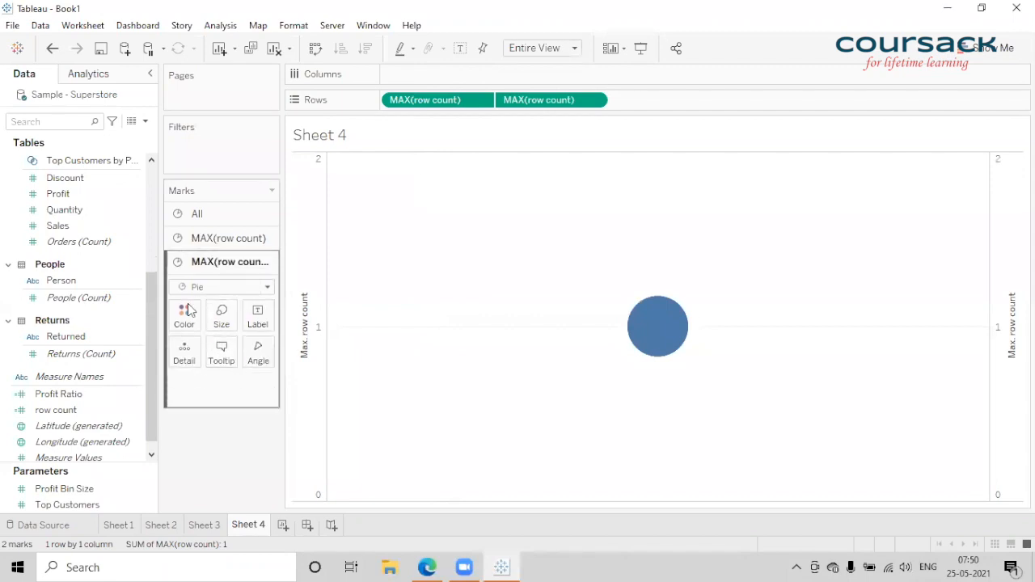
pyautogui.click(187, 320)
pyautogui.click(450, 263)
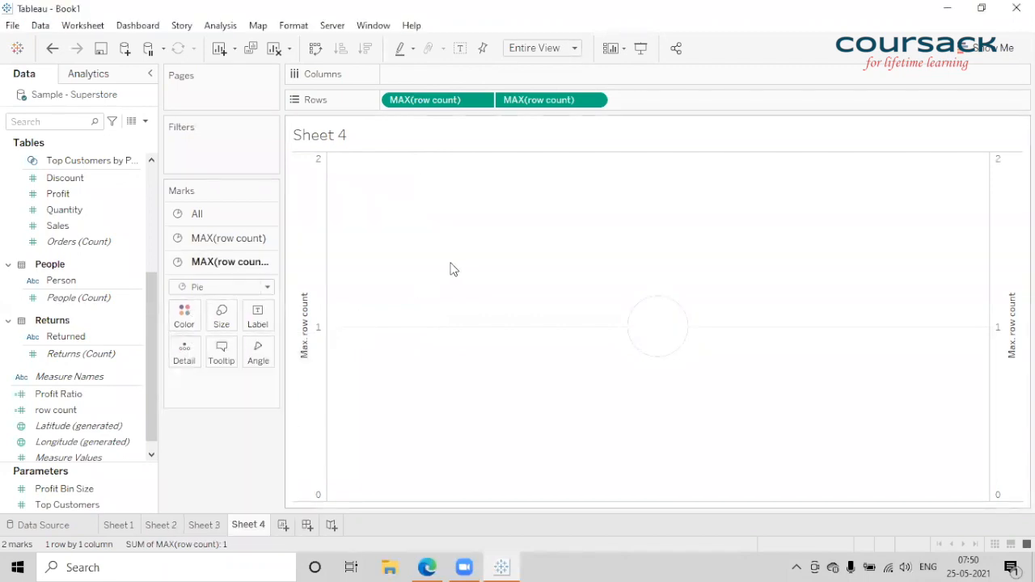
# Enlarge the pies, making the first MAX(row count) pie larger than the white one to form a donut ring
pyautogui.click(223, 316)
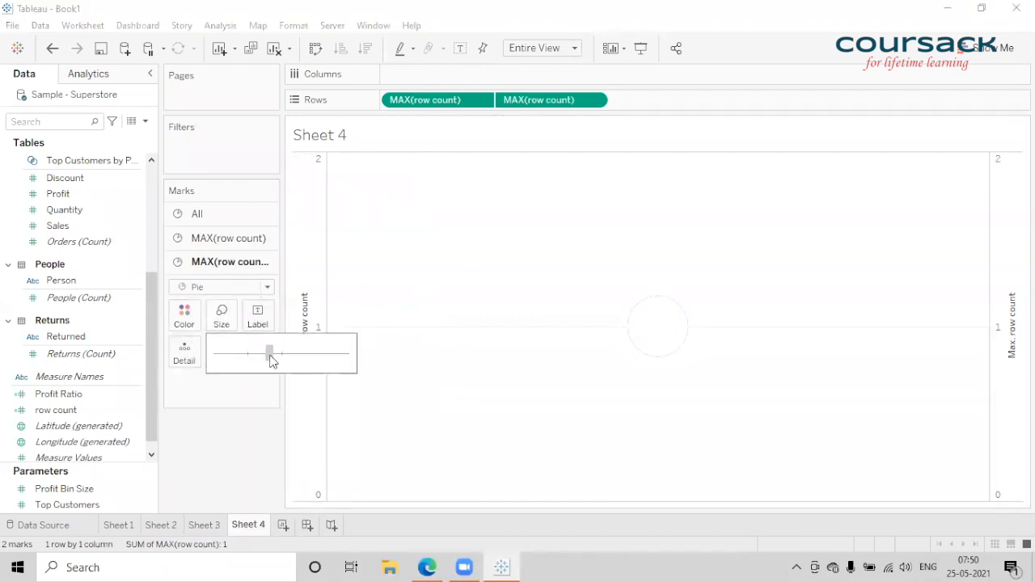
pyautogui.click(227, 240)
pyautogui.click(222, 292)
pyautogui.moveTo(249, 330); pyautogui.dragTo(292, 336)
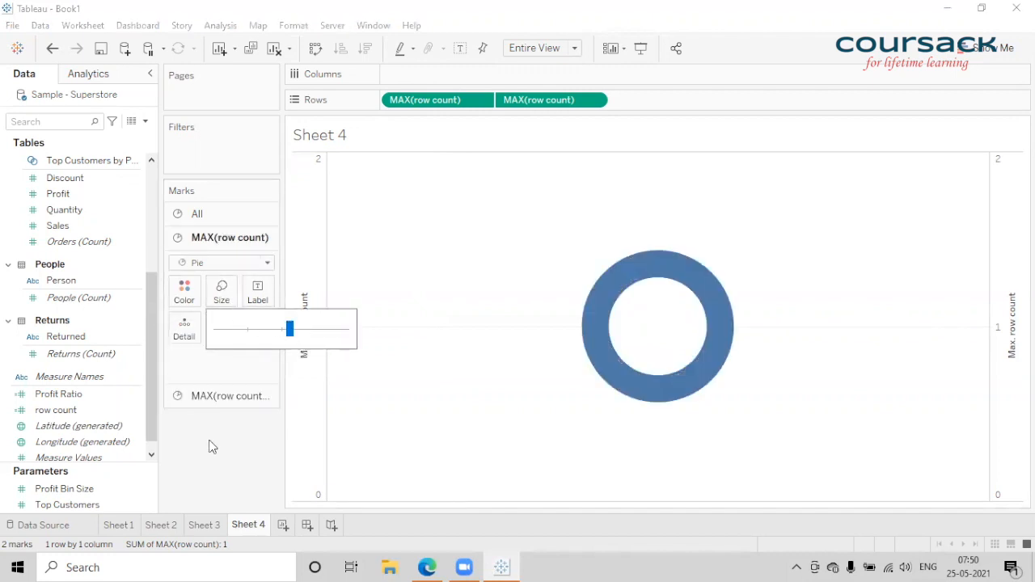
pyautogui.click(212, 446)
# Hide the headers of both row count axes around the donut
pyautogui.rightClick(293, 327)
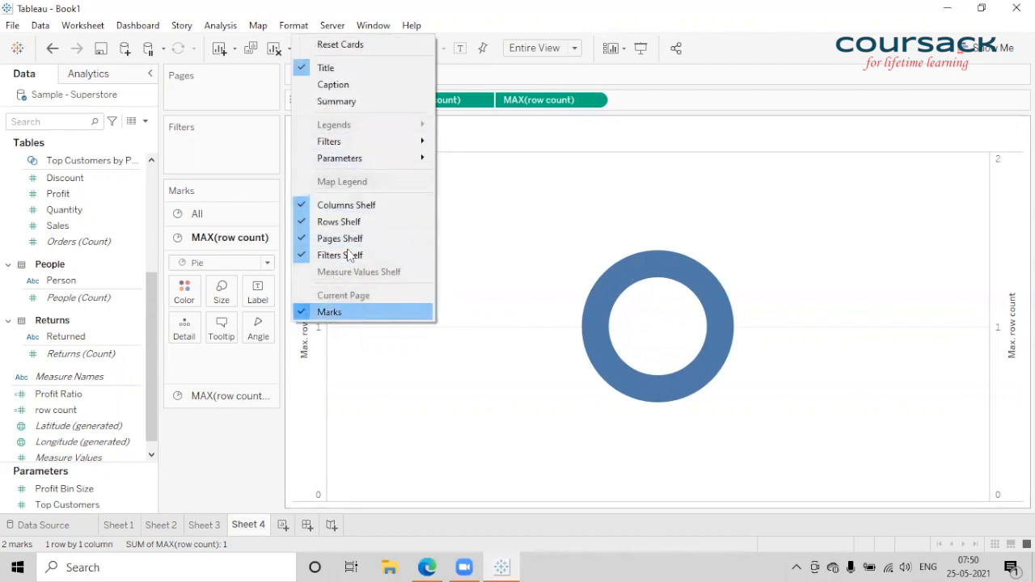
pyautogui.click(523, 223)
pyautogui.rightClick(1004, 323)
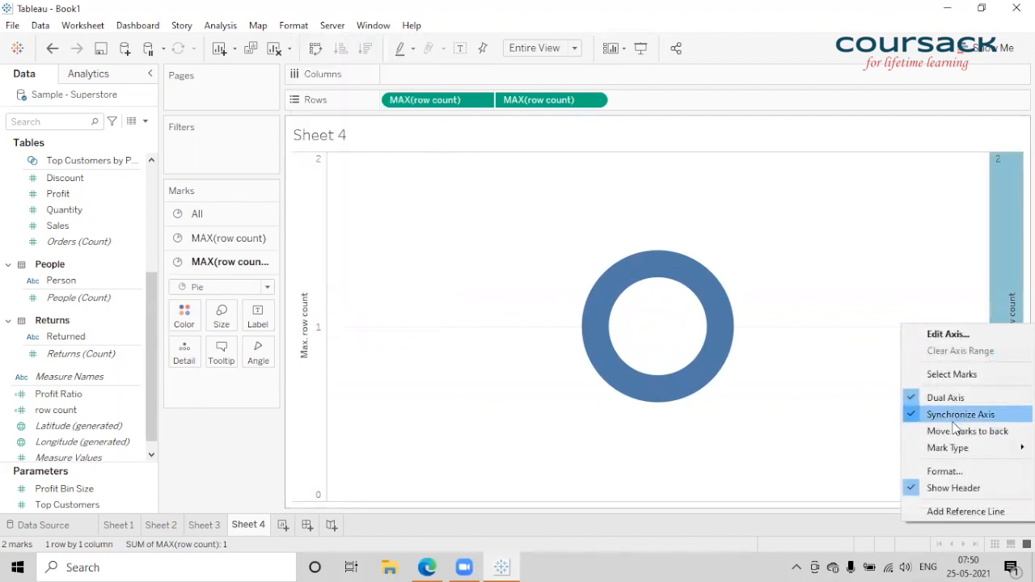
pyautogui.click(958, 489)
pyautogui.rightClick(301, 311)
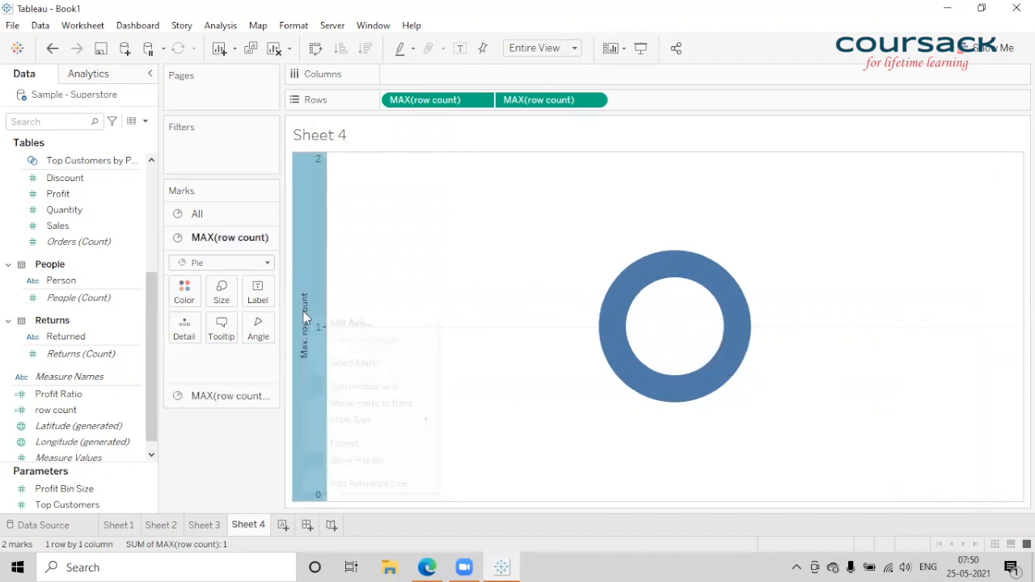
pyautogui.click(356, 460)
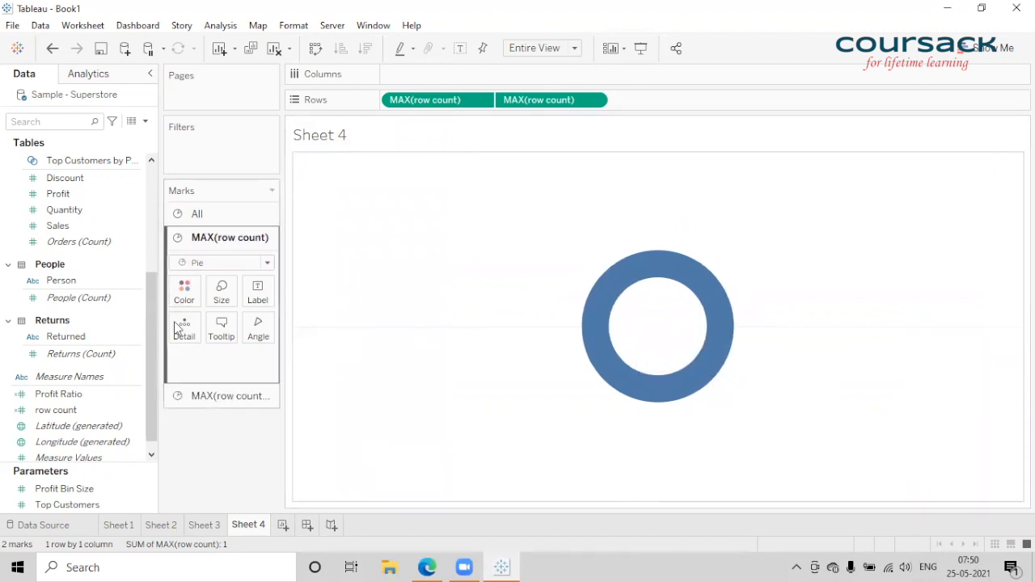
# Move Sheet 4 ahead of Sheet 3 in the sheet order and keep the donut sheet open
pyautogui.click(194, 525)
pyautogui.click(248, 526)
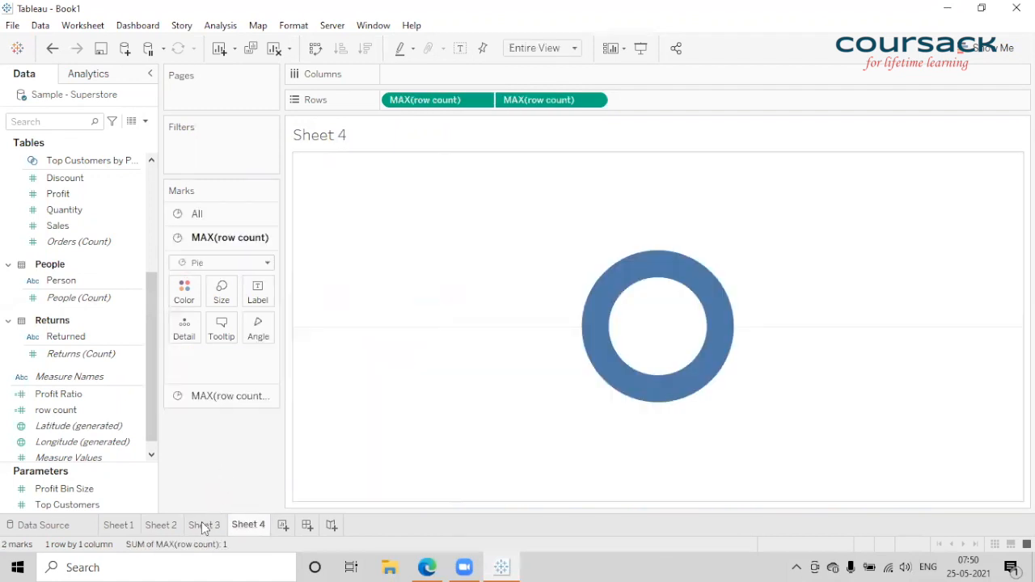
pyautogui.click(202, 524)
pyautogui.moveTo(247, 522); pyautogui.dragTo(198, 523)
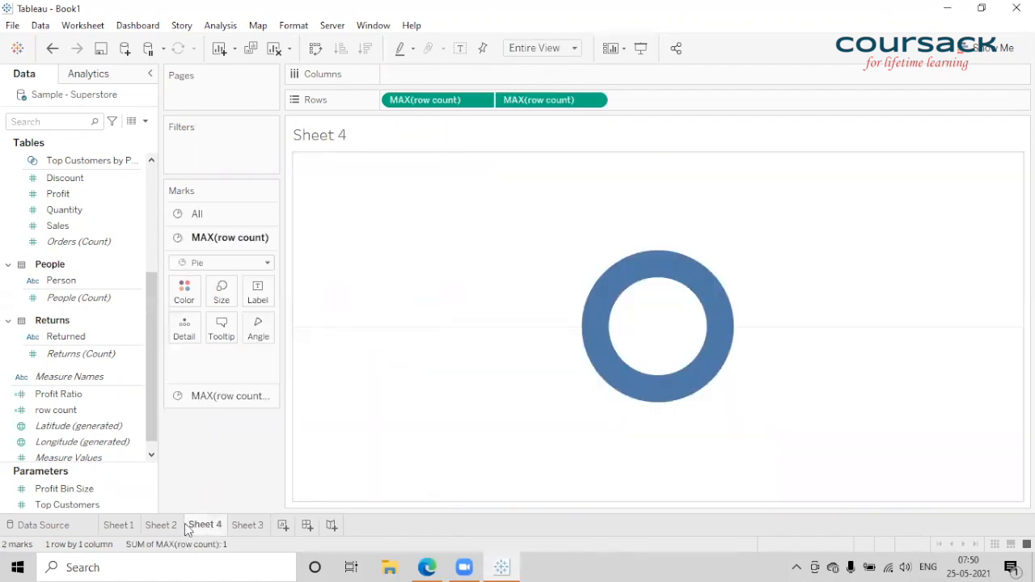
pyautogui.click(171, 527)
pyautogui.click(203, 525)
# Color the donut's outer ring by Segment and set its slice angles by Profit
pyautogui.write('seg')
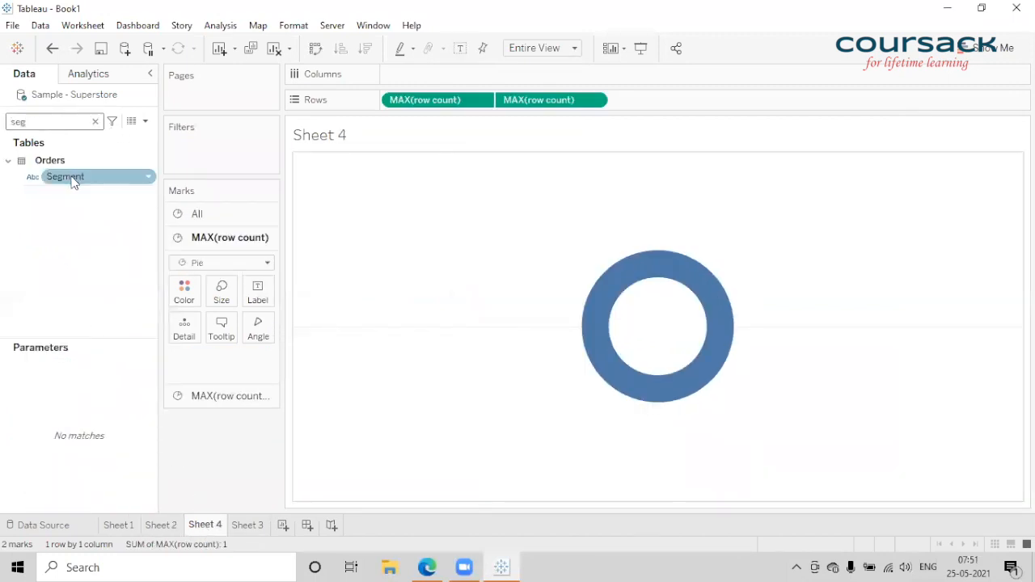
pyautogui.moveTo(67, 176); pyautogui.dragTo(184, 292)
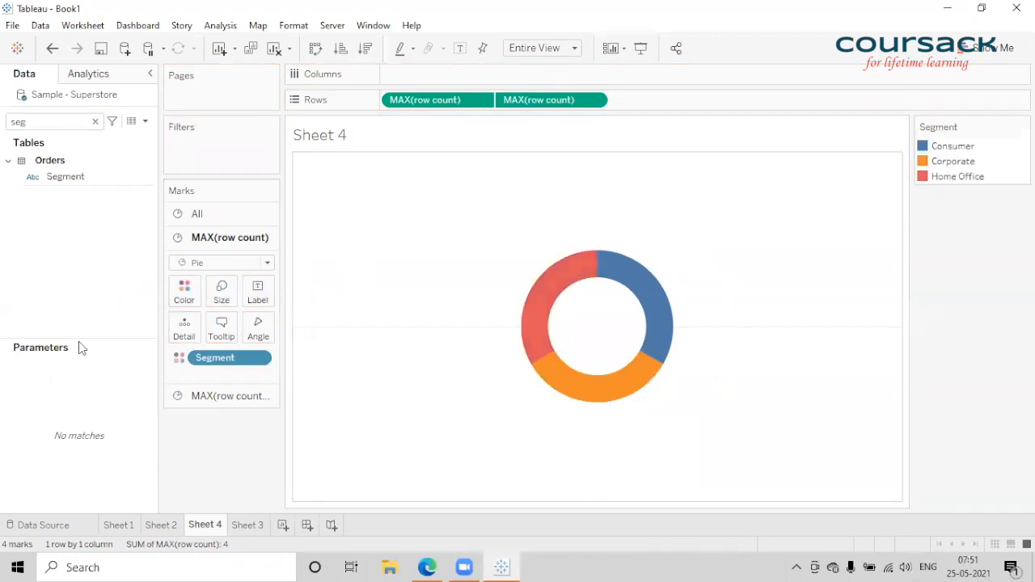
pyautogui.write('pr')
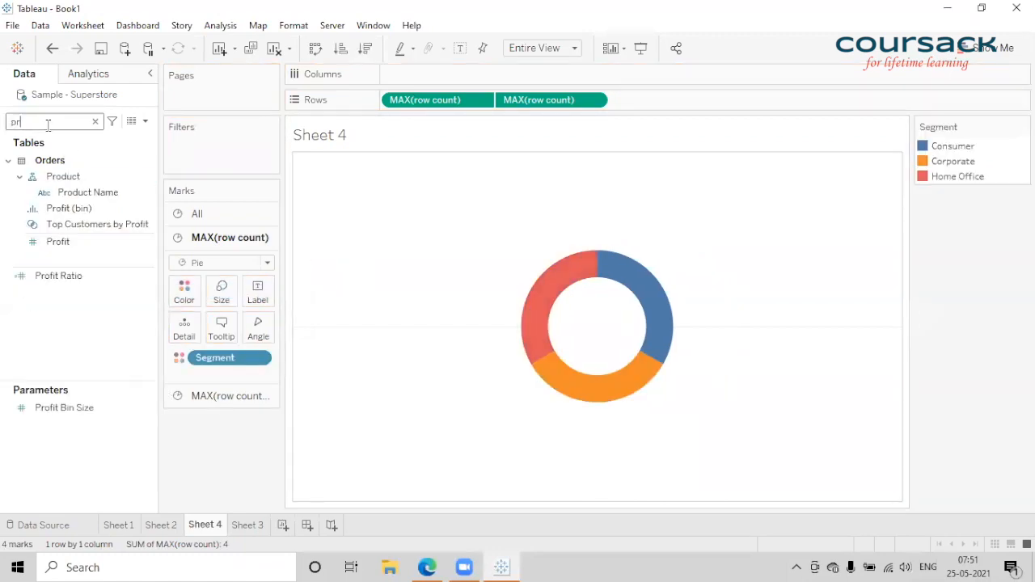
pyautogui.moveTo(58, 243); pyautogui.dragTo(258, 325)
pyautogui.moveTo(58, 243); pyautogui.dragTo(150, 381)
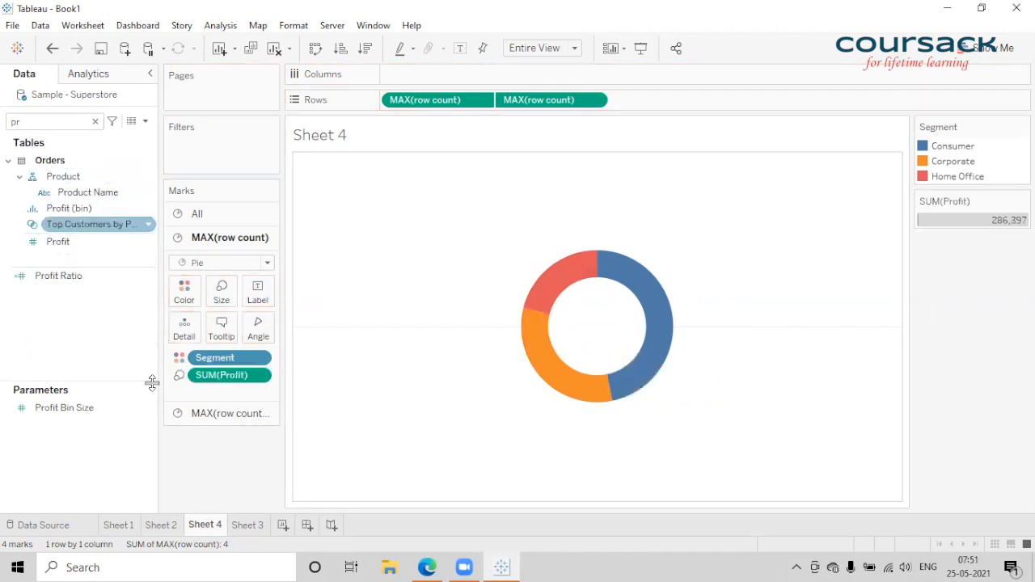
# Label the donut's white center with total Profit and the outer ring's slices with their Profit
pyautogui.click(225, 414)
pyautogui.click(76, 243)
pyautogui.moveTo(117, 282); pyautogui.dragTo(258, 320)
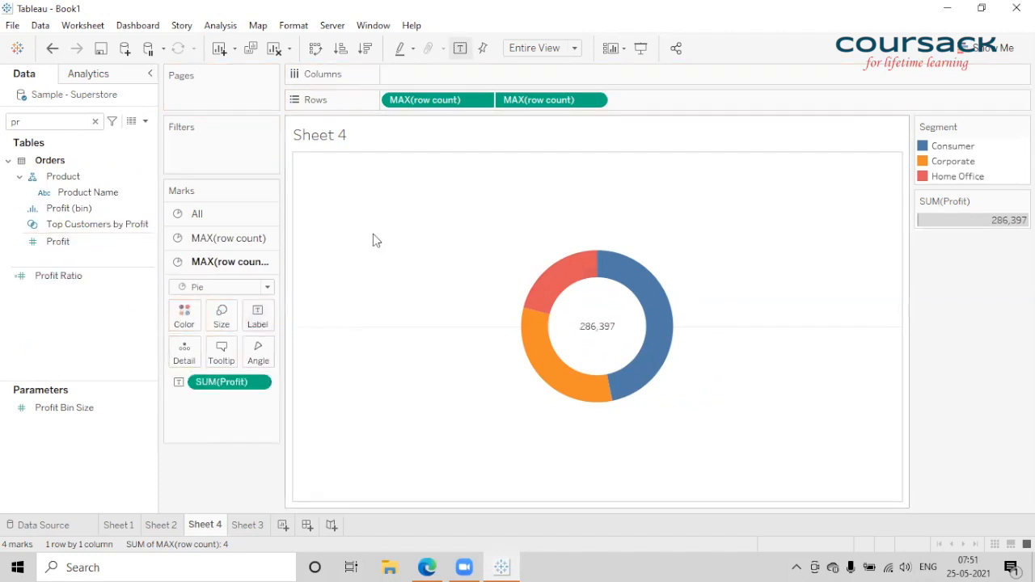
pyautogui.click(192, 246)
pyautogui.moveTo(58, 241); pyautogui.dragTo(257, 298)
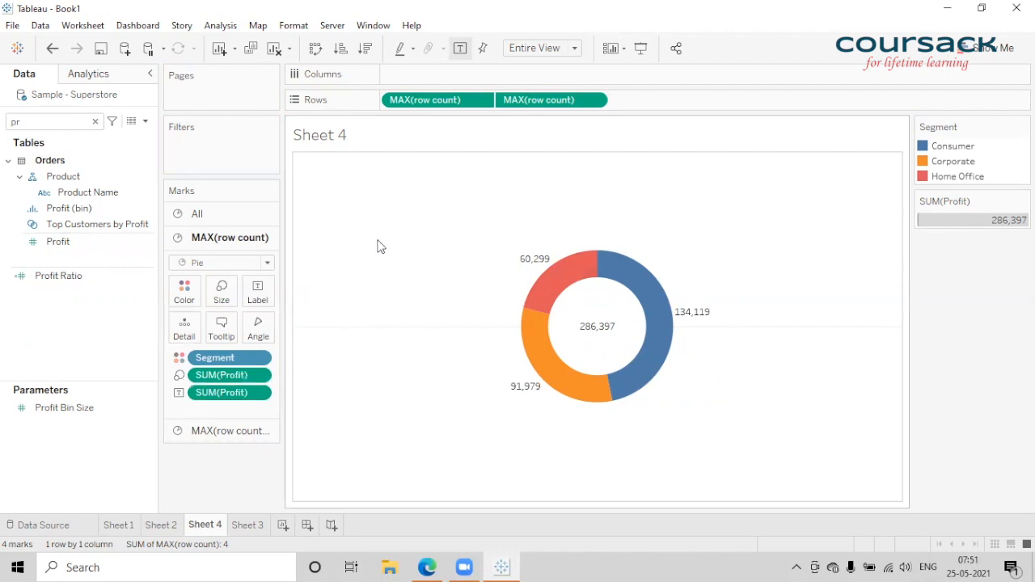
# Show the outer ring's Profit labels as Percent of Total with a quick table calculation
pyautogui.click(174, 525)
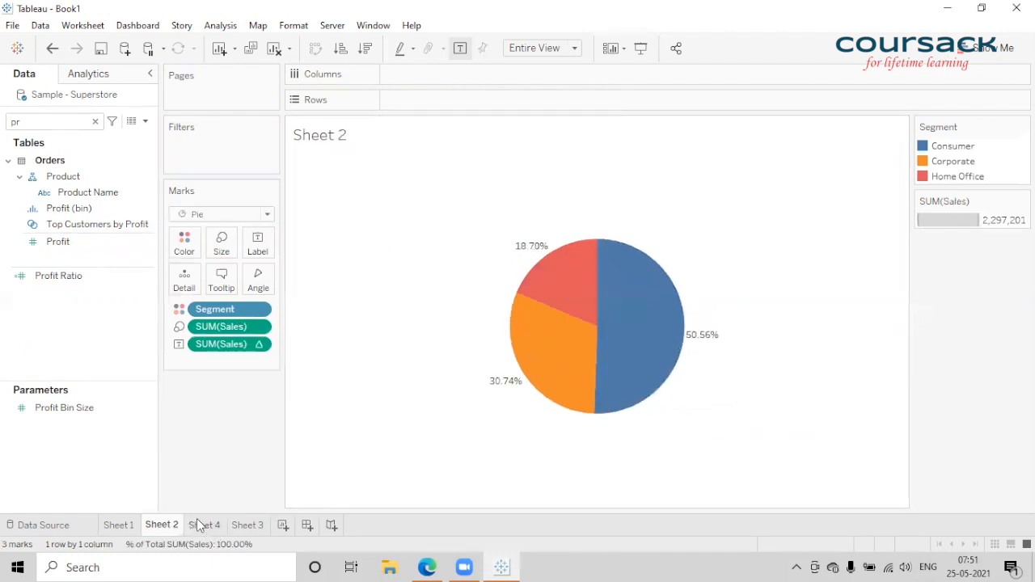
pyautogui.click(197, 525)
pyautogui.rightClick(260, 393)
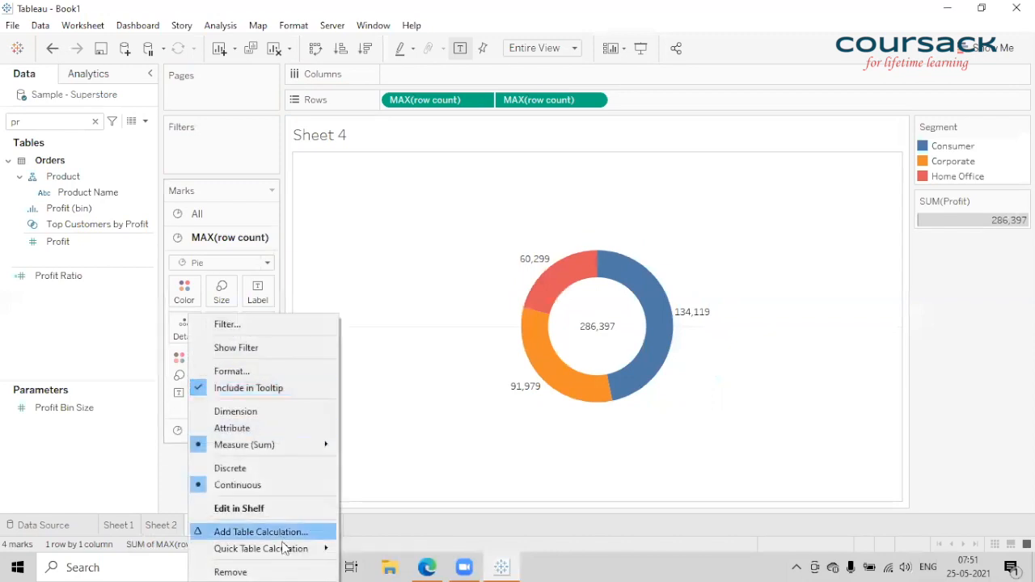
pyautogui.moveTo(318, 547)
pyautogui.click(380, 455)
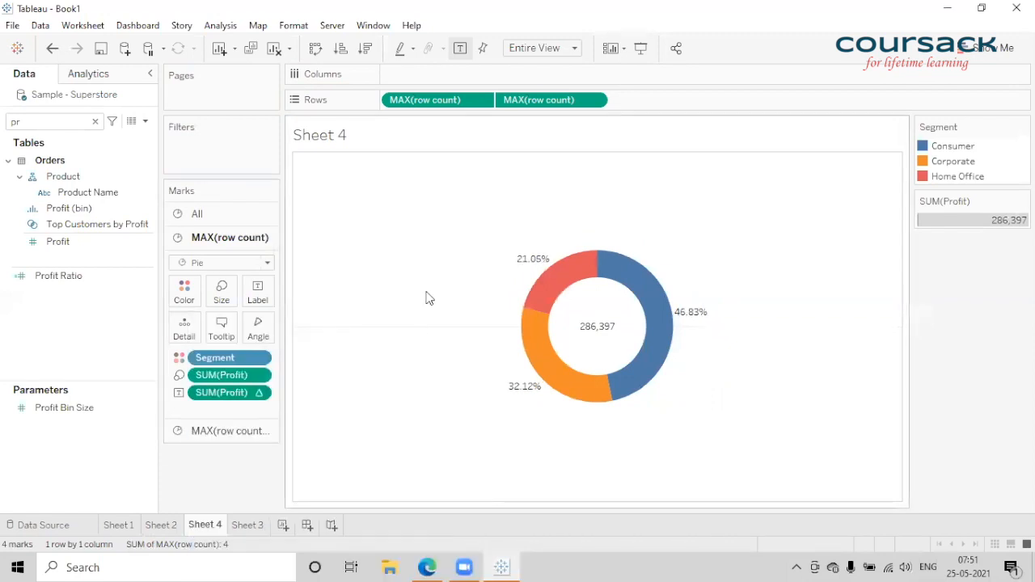
# Compare the pie on Sheet 2 with the donut on Sheet 4, check the Show Me chart types and clear the field search
pyautogui.click(161, 525)
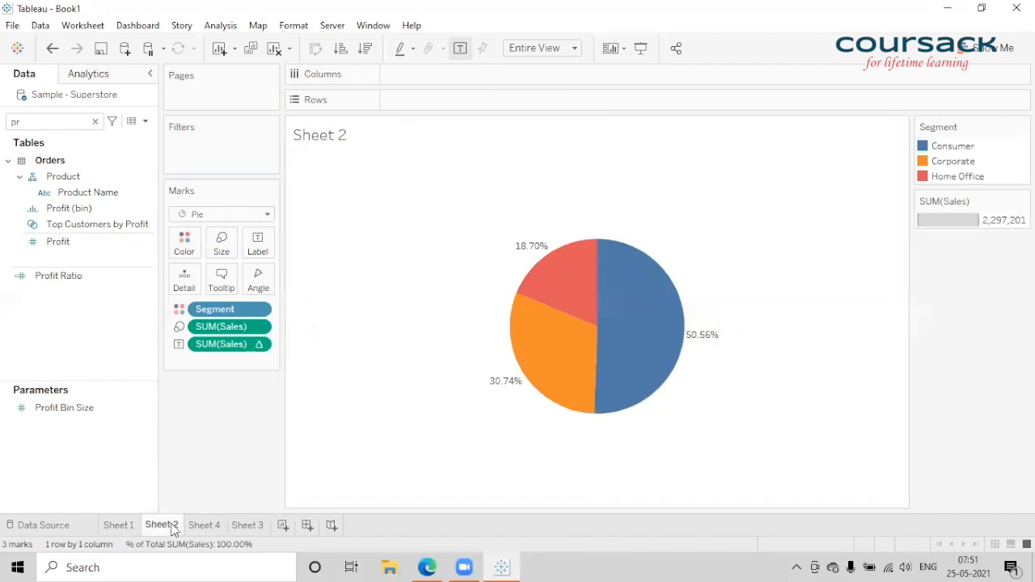
pyautogui.click(202, 525)
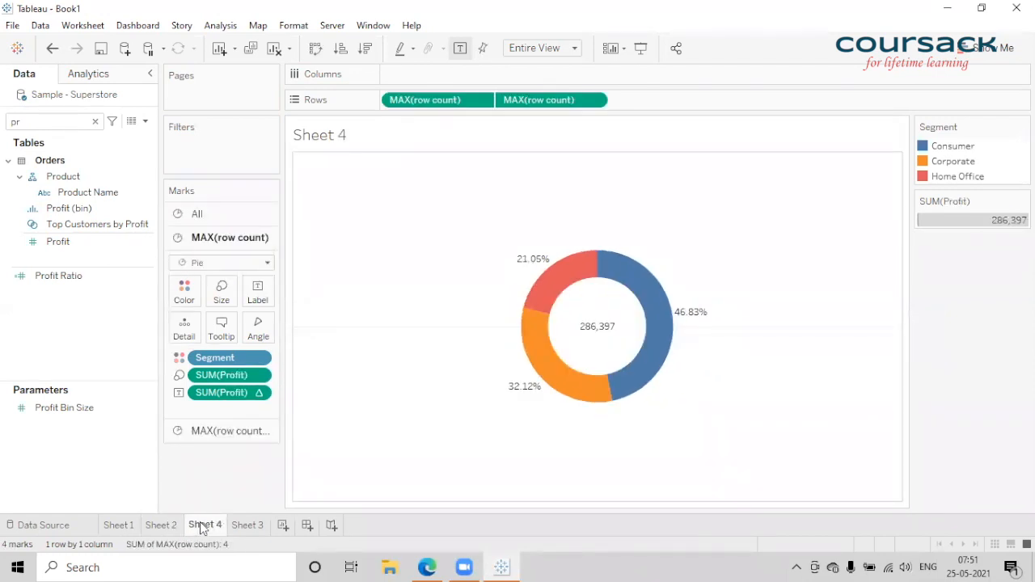
pyautogui.click(985, 48)
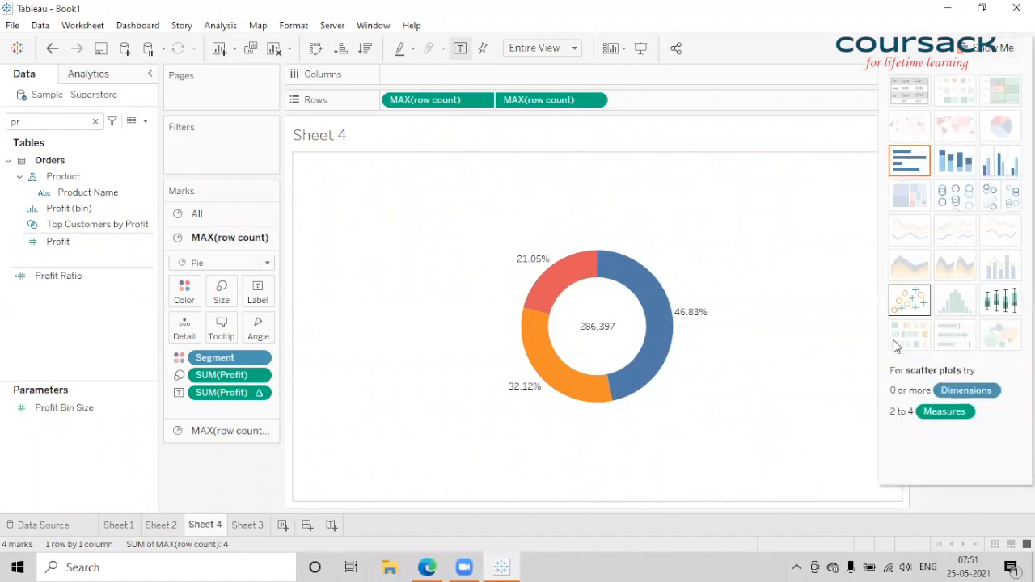
pyautogui.click(990, 48)
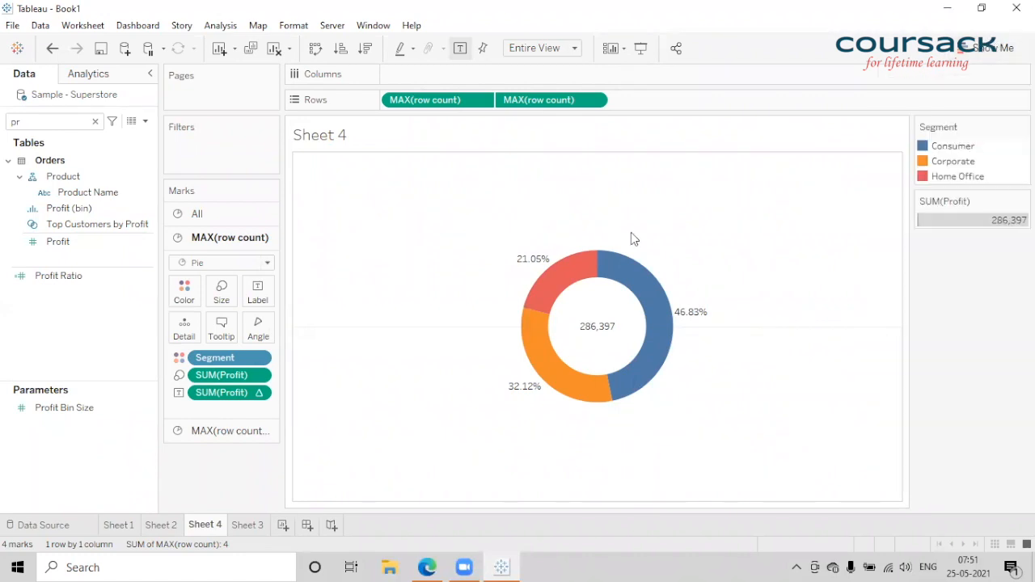
pyautogui.click(94, 122)
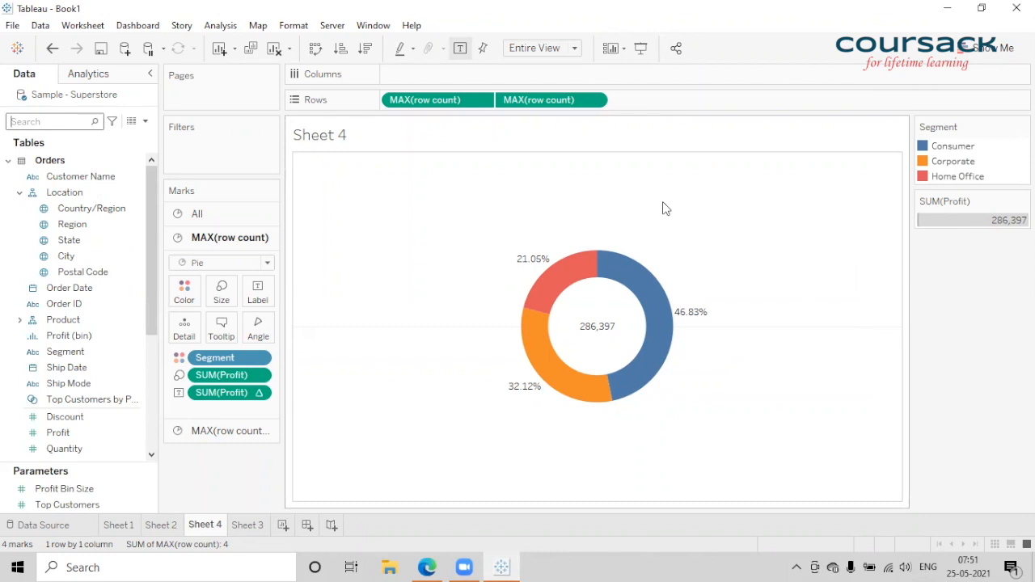
# Clear everything from the map worksheet, Sheet 3
pyautogui.click(168, 523)
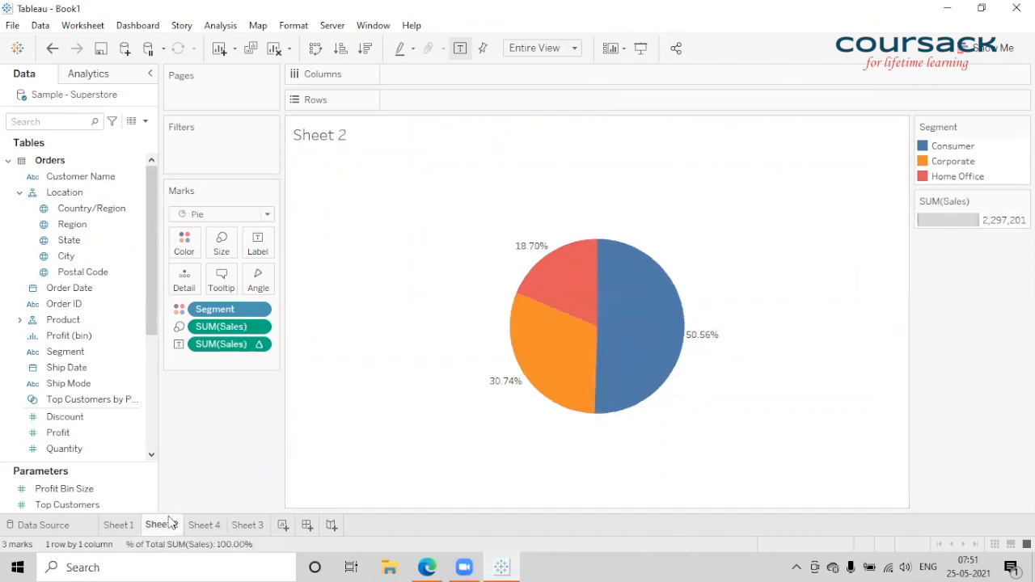
pyautogui.click(243, 526)
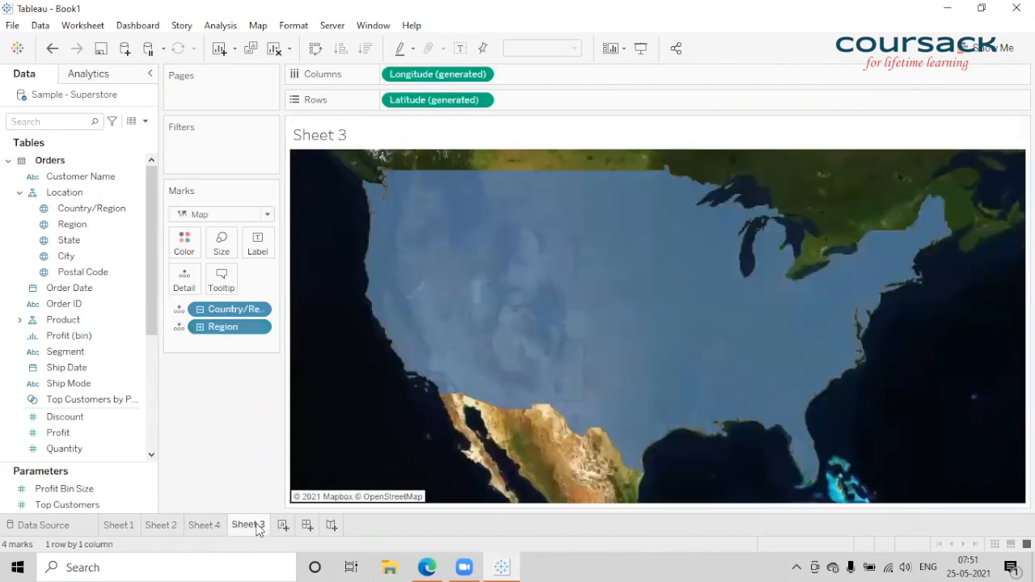
pyautogui.click(273, 49)
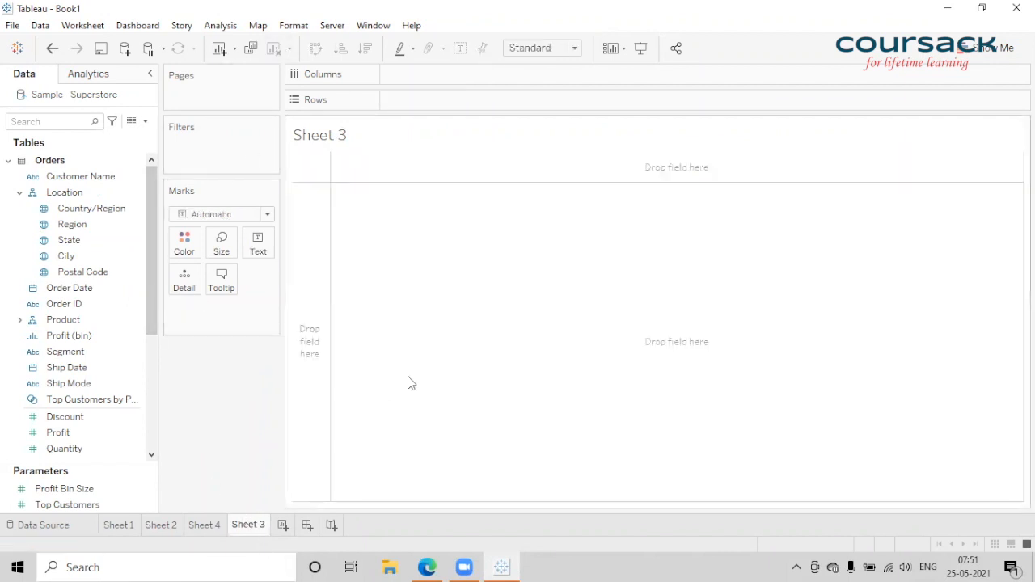
# Add a new worksheet and name it "yearly sales"
pyautogui.click(122, 527)
pyautogui.click(283, 525)
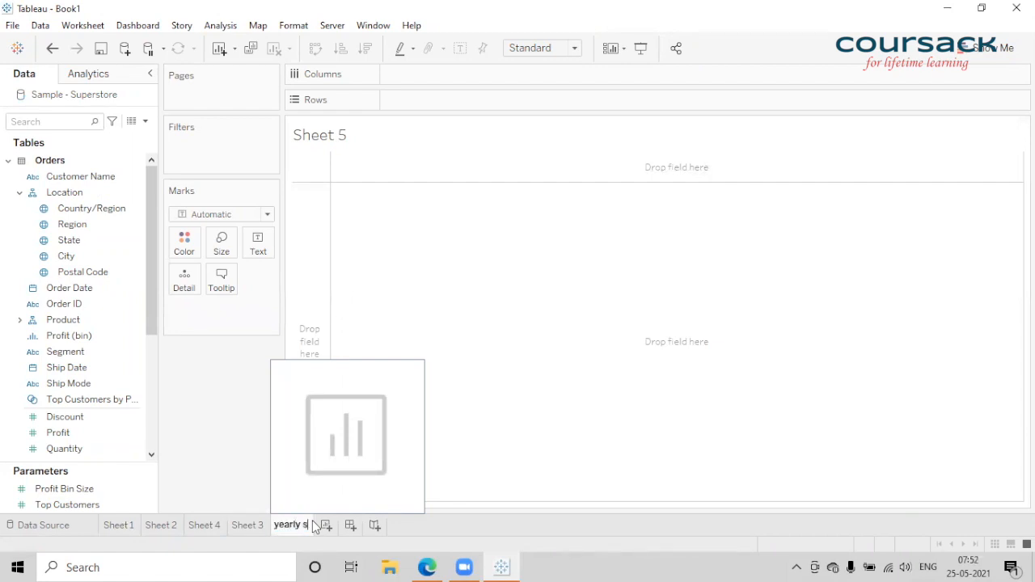
pyautogui.write('alwes')
pyautogui.press('BackSpace')
pyautogui.press('BackSpace')
pyautogui.press('BackSpace')
pyautogui.press('BackSpace')
pyautogui.write('es')
pyautogui.press('Return')
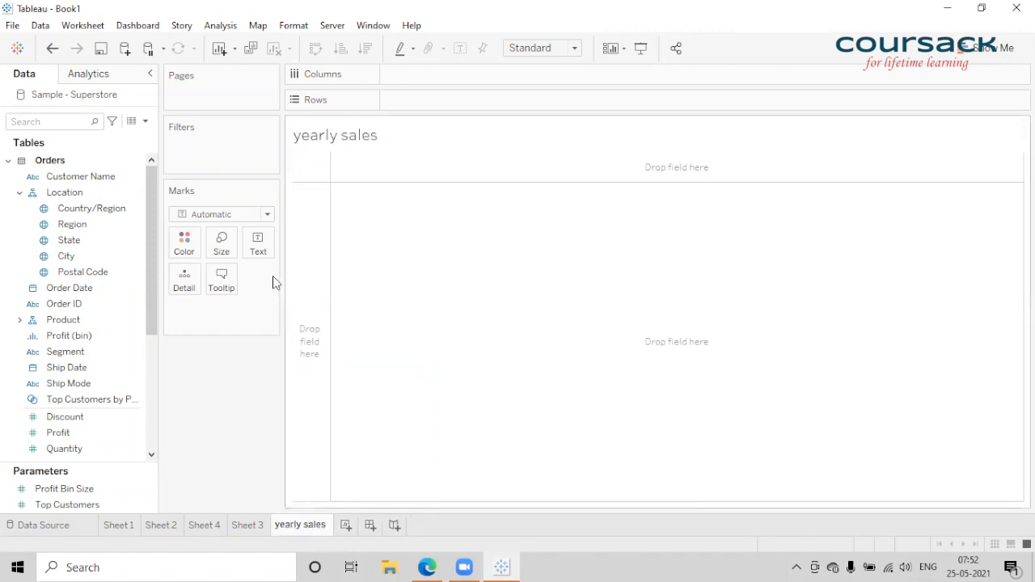
# Search the fields for "date" and place Order Date on Columns of the yearly sales sheet
pyautogui.click(77, 122)
pyautogui.write('ate')
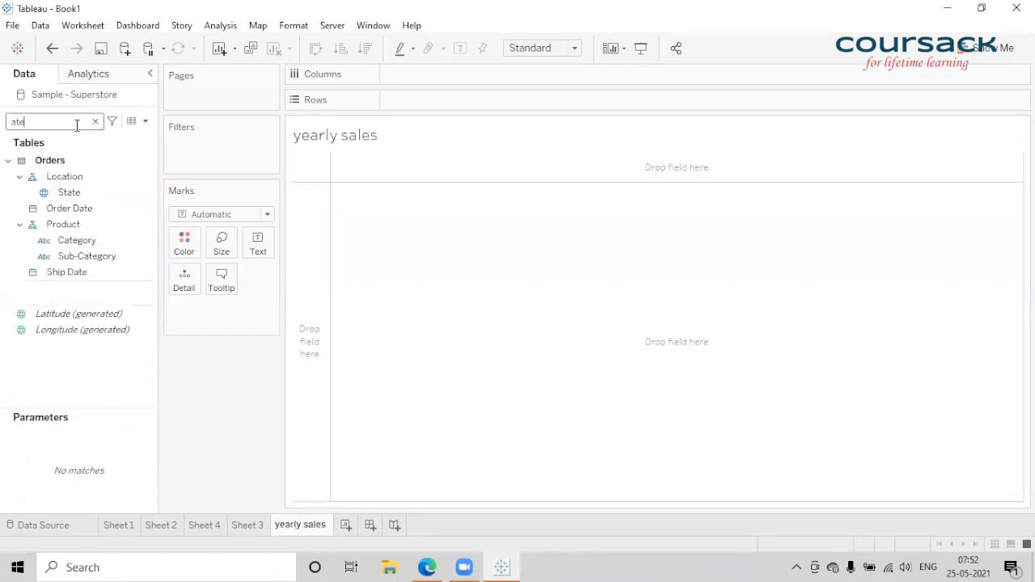
pyautogui.press('BackSpace')
pyautogui.press('BackSpace')
pyautogui.press('BackSpace')
pyautogui.write('da')
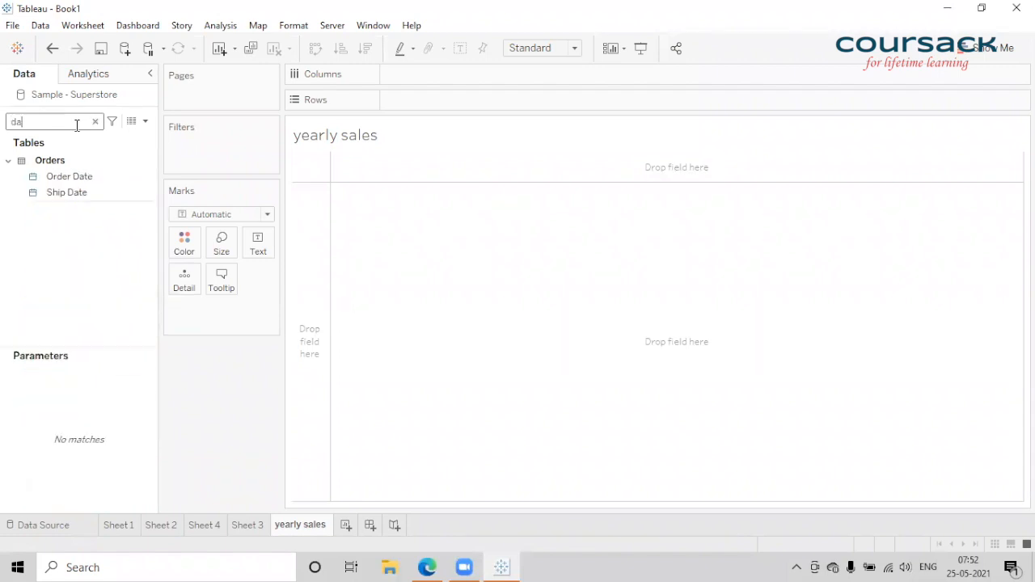
pyautogui.click(77, 192)
pyautogui.moveTo(90, 180); pyautogui.dragTo(429, 77)
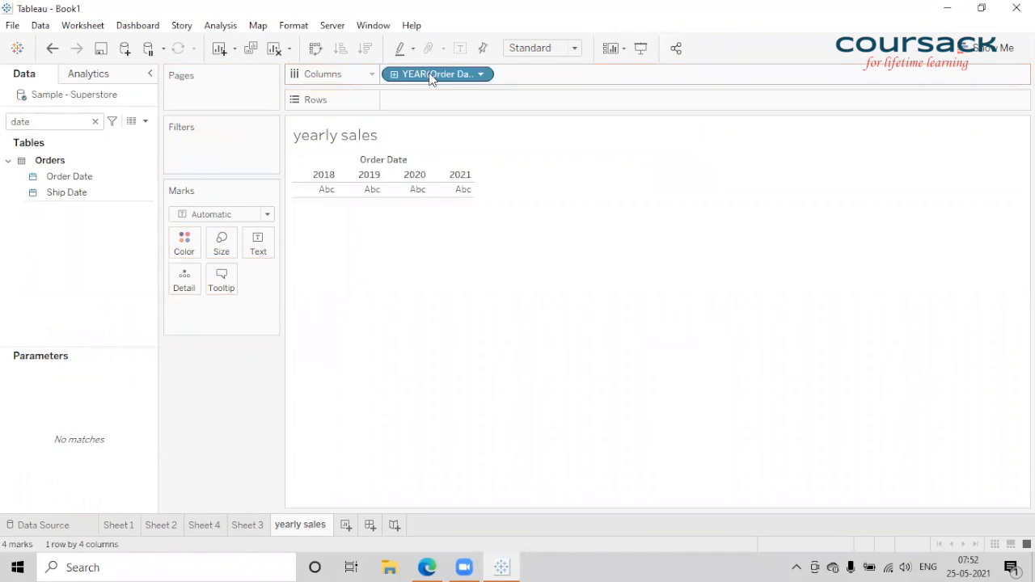
# Find the Sales field, place it on Rows, and switch Order Date on Columns to the discrete Month level
pyautogui.doubleClick(71, 122)
pyautogui.write('sa')
pyautogui.moveTo(65, 190); pyautogui.dragTo(405, 101)
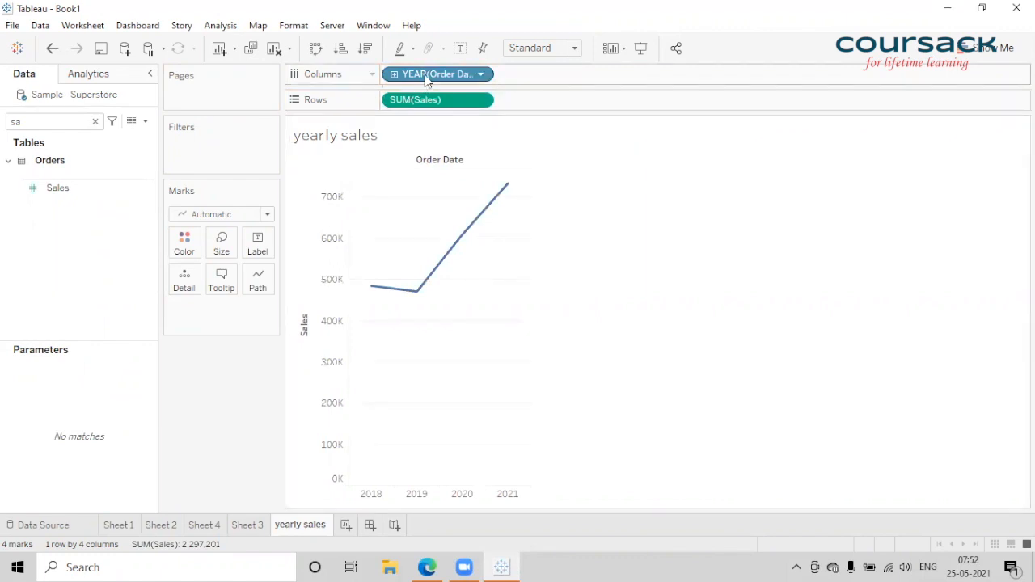
pyautogui.rightClick(418, 85)
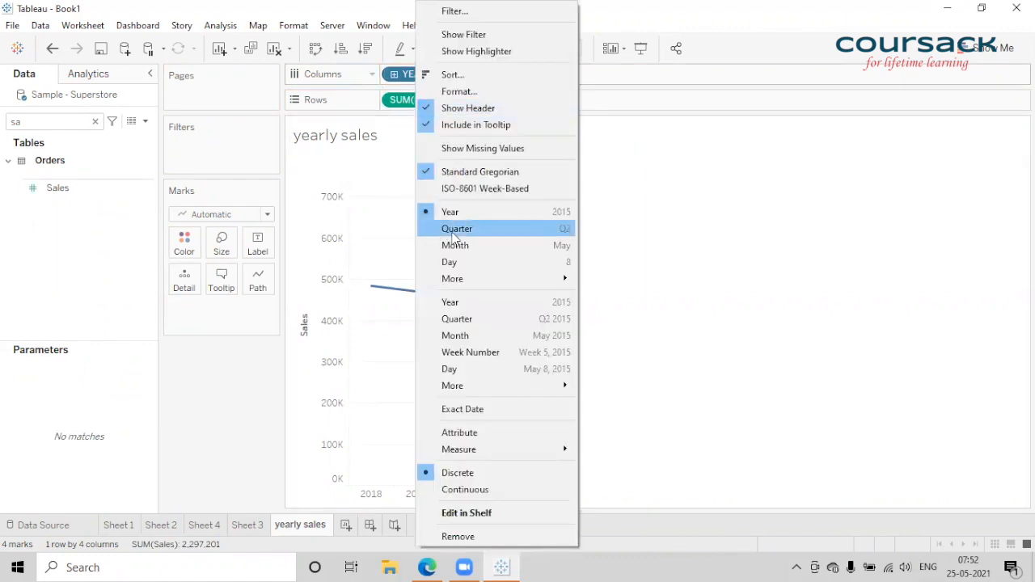
pyautogui.click(463, 246)
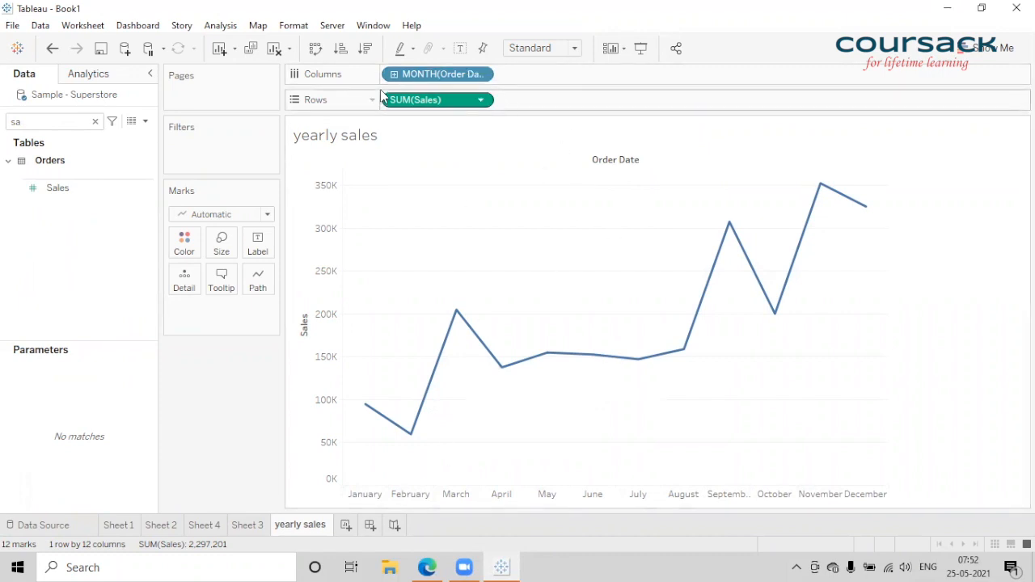
# Add another new worksheet, search the fields for "or" and place Order Date on Rows
pyautogui.click(346, 525)
pyautogui.click(49, 119)
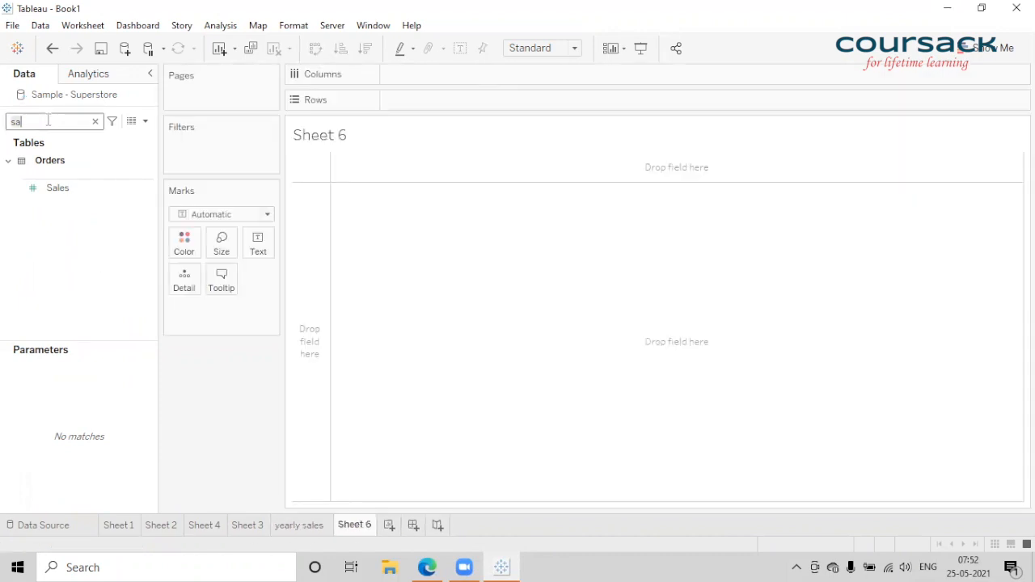
pyautogui.press('BackSpace')
pyautogui.press('BackSpace')
pyautogui.write('or')
pyautogui.moveTo(56, 176); pyautogui.dragTo(418, 111)
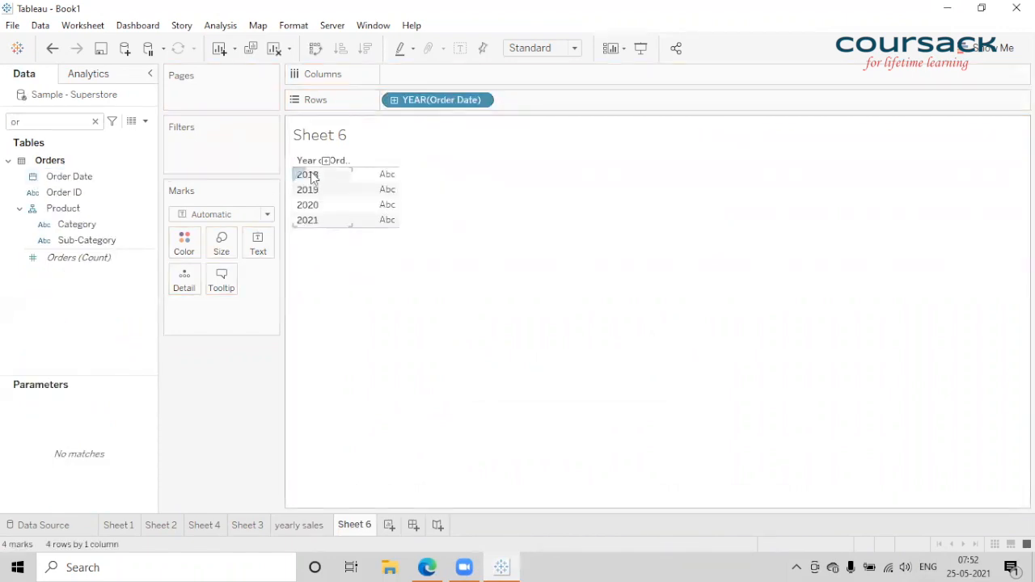
# Return to the yearly sales sheet and change Order Date on Columns to the continuous Month level (May 2015 style)
pyautogui.click(296, 524)
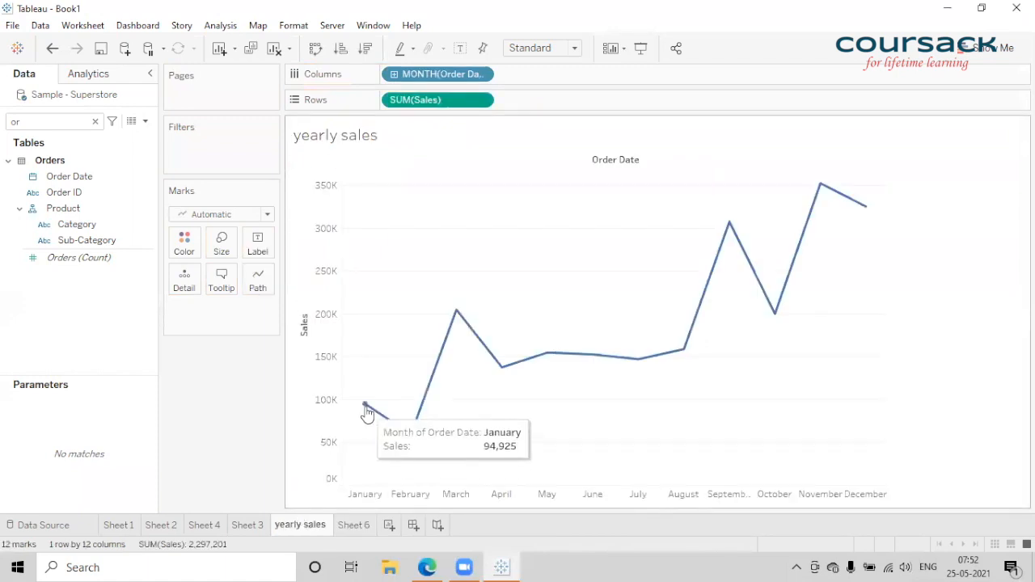
pyautogui.rightClick(427, 75)
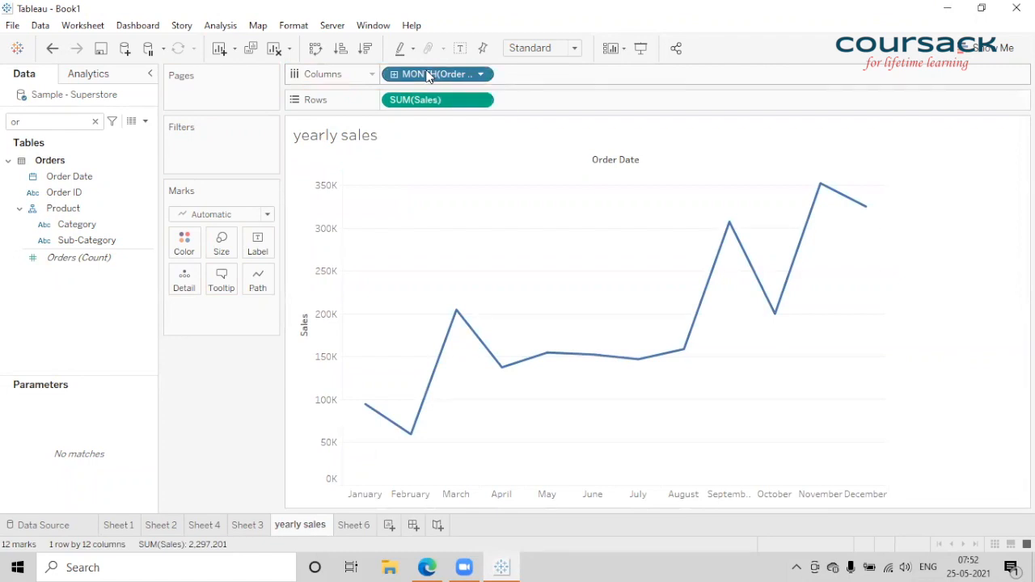
pyautogui.click(476, 336)
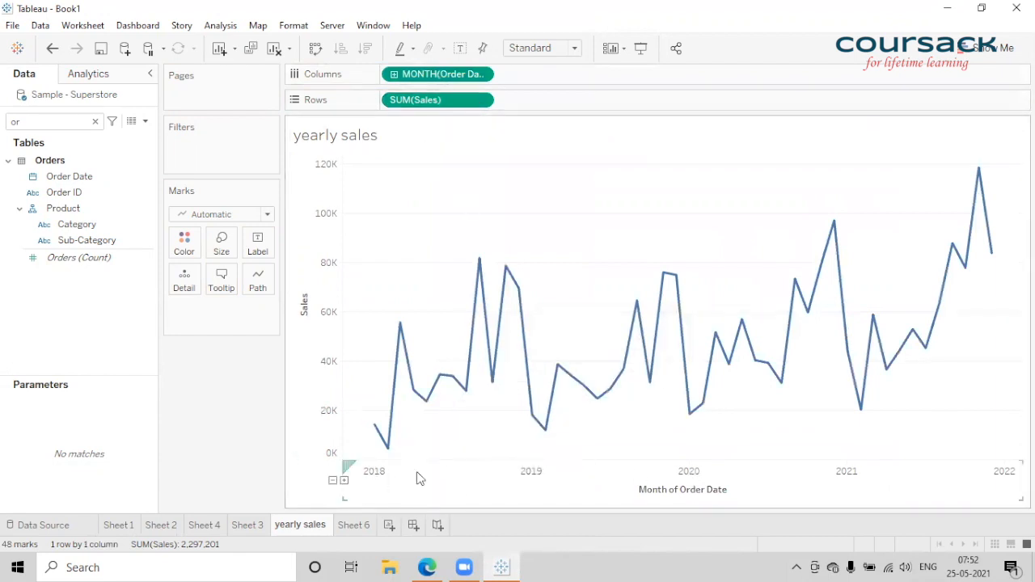
# Format the Order Date axis with the custom date format MMM-YY
pyautogui.rightClick(672, 476)
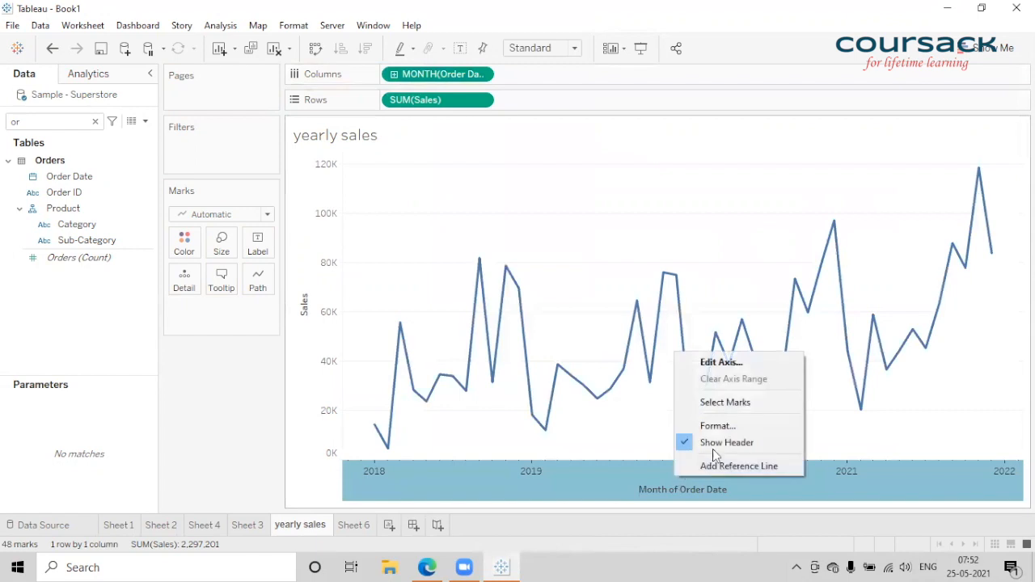
pyautogui.click(712, 426)
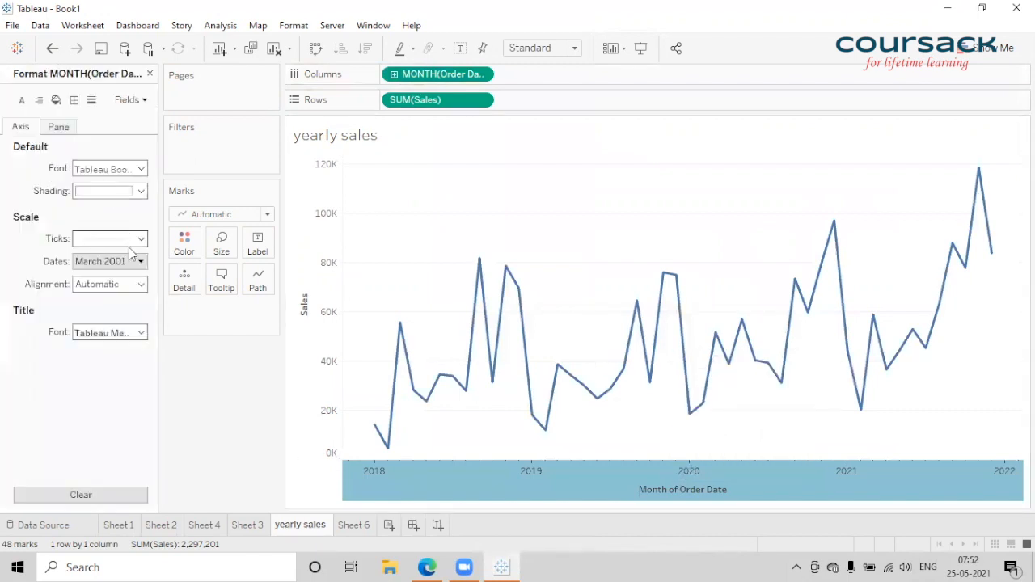
pyautogui.click(137, 261)
pyautogui.scroll(-3, 140, 417)
pyautogui.click(129, 439)
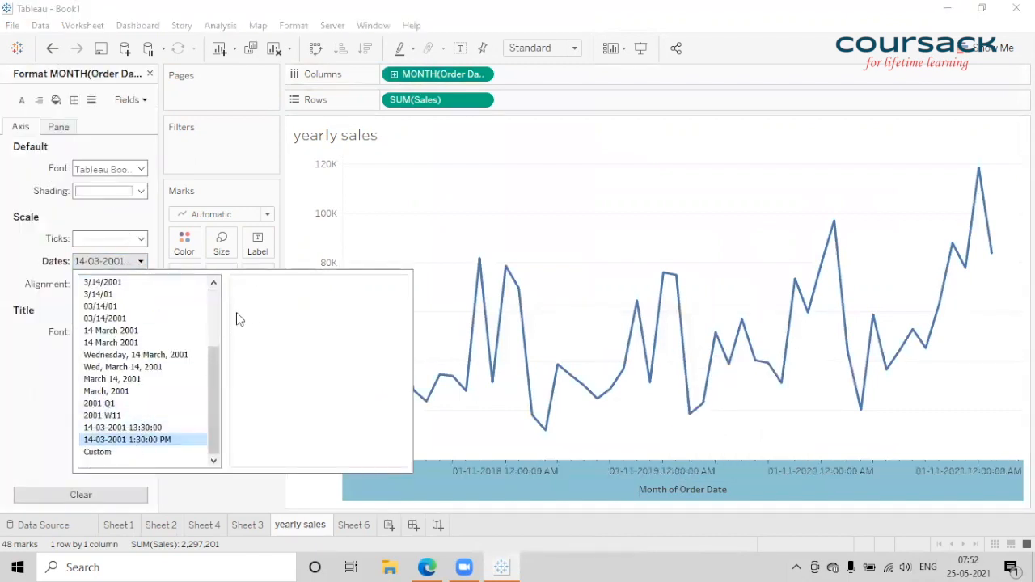
pyautogui.click(120, 453)
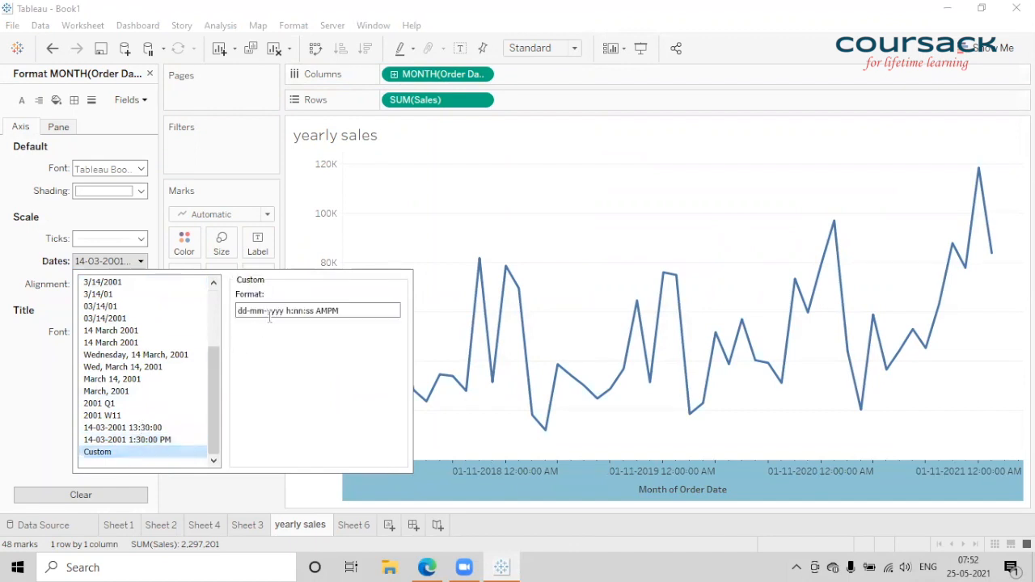
pyautogui.moveTo(339, 311); pyautogui.dragTo(146, 317)
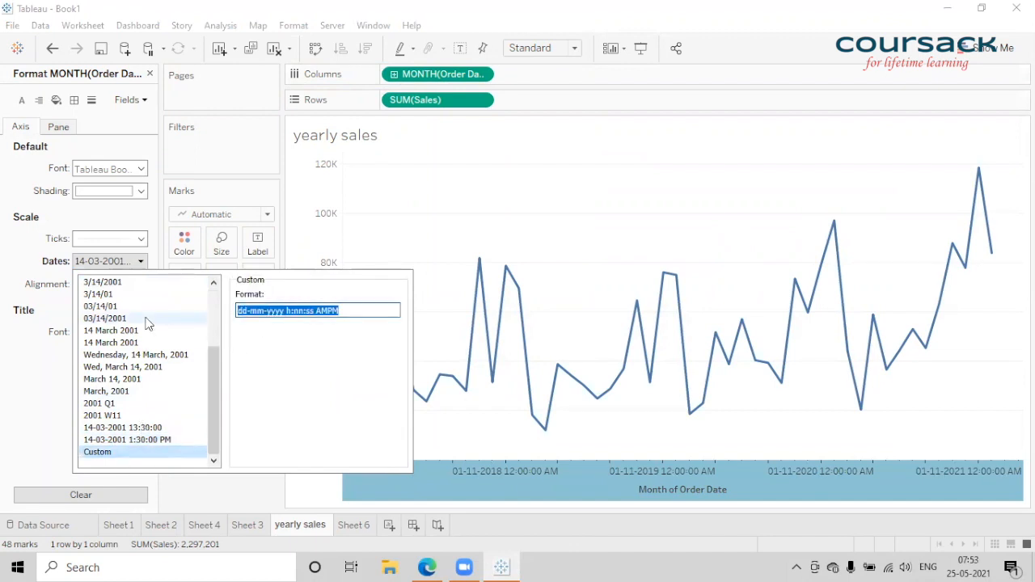
pyautogui.write('MMM-')
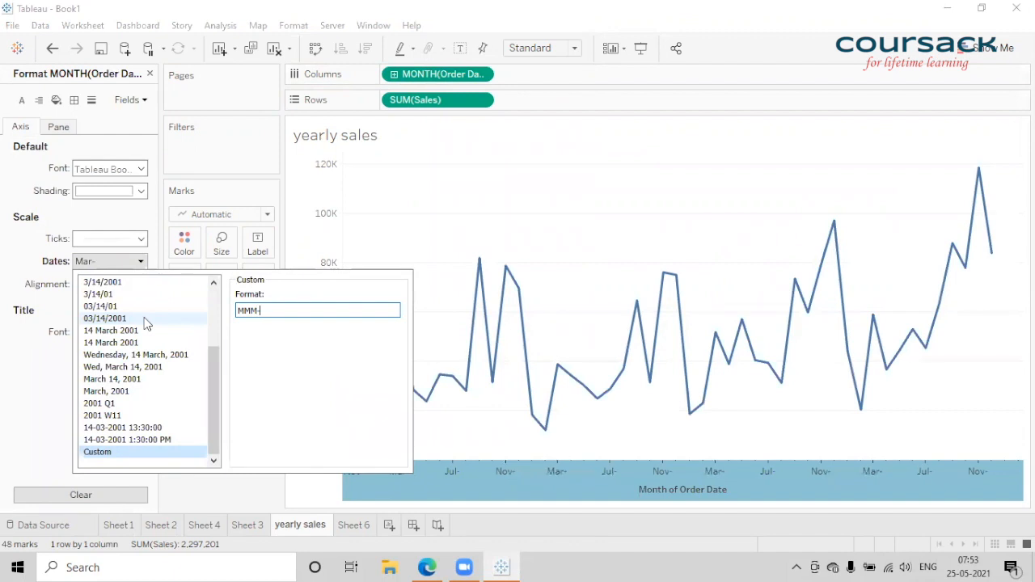
pyautogui.write('YY')
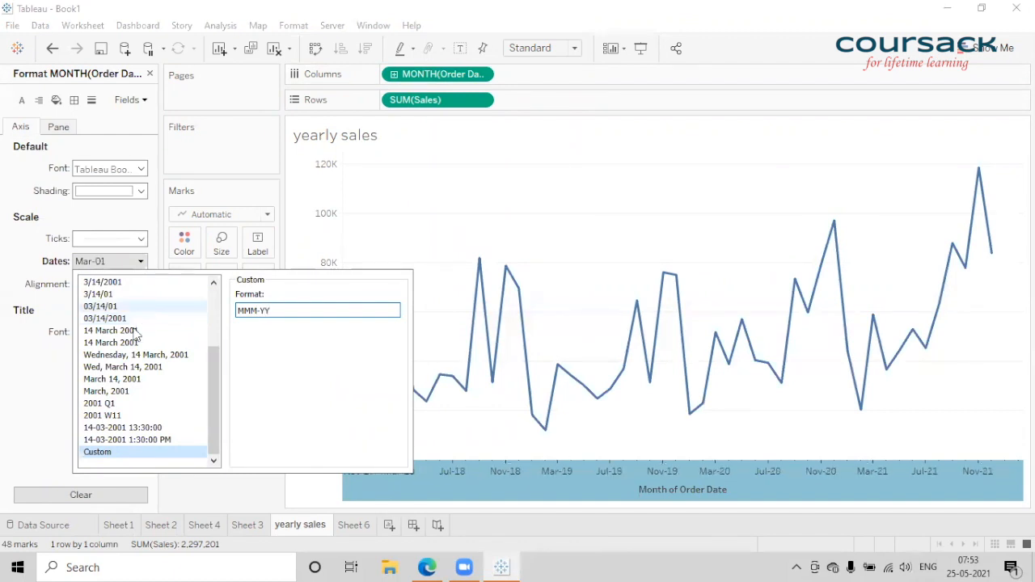
pyautogui.click(227, 490)
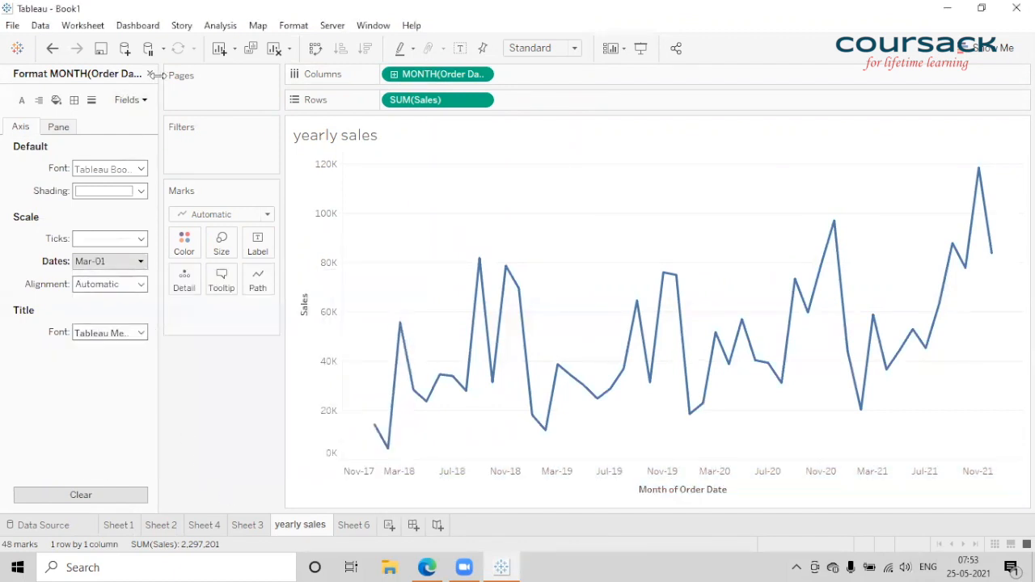
# Set the default worksheet font of the yearly sales sheet to Calibri, 10 pt
pyautogui.click(19, 101)
pyautogui.click(140, 191)
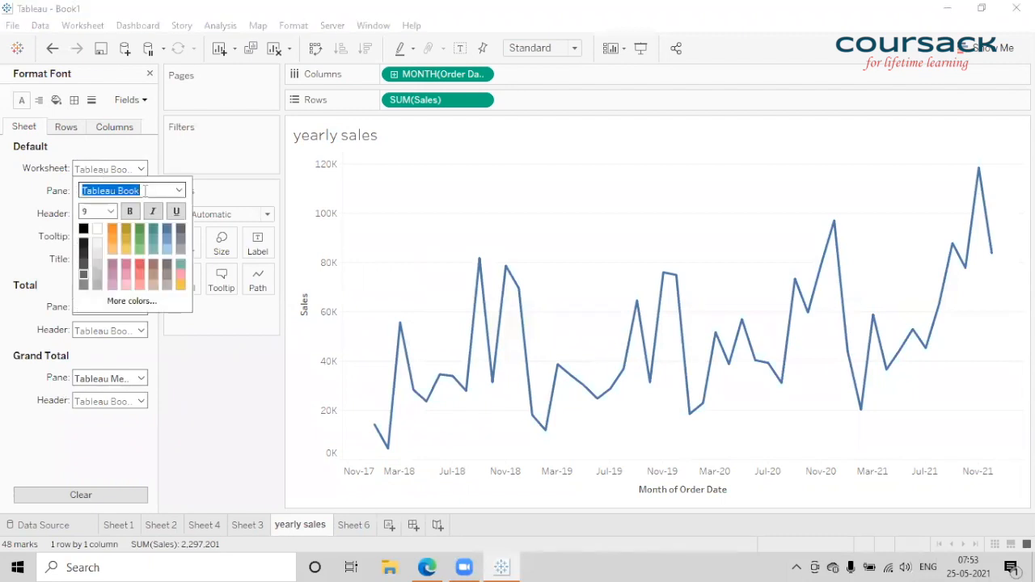
pyautogui.write('cal')
pyautogui.press('Return')
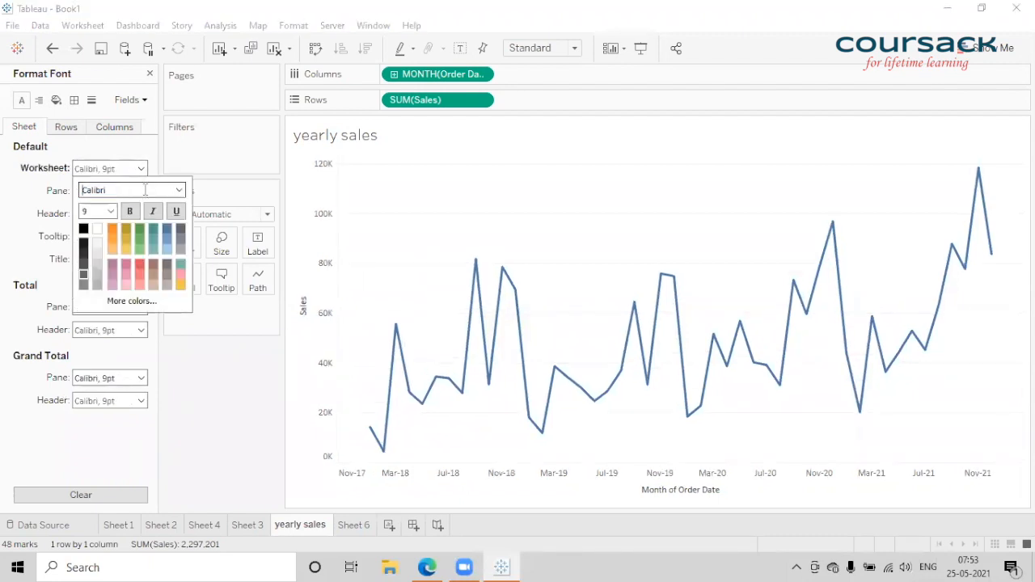
pyautogui.click(111, 211)
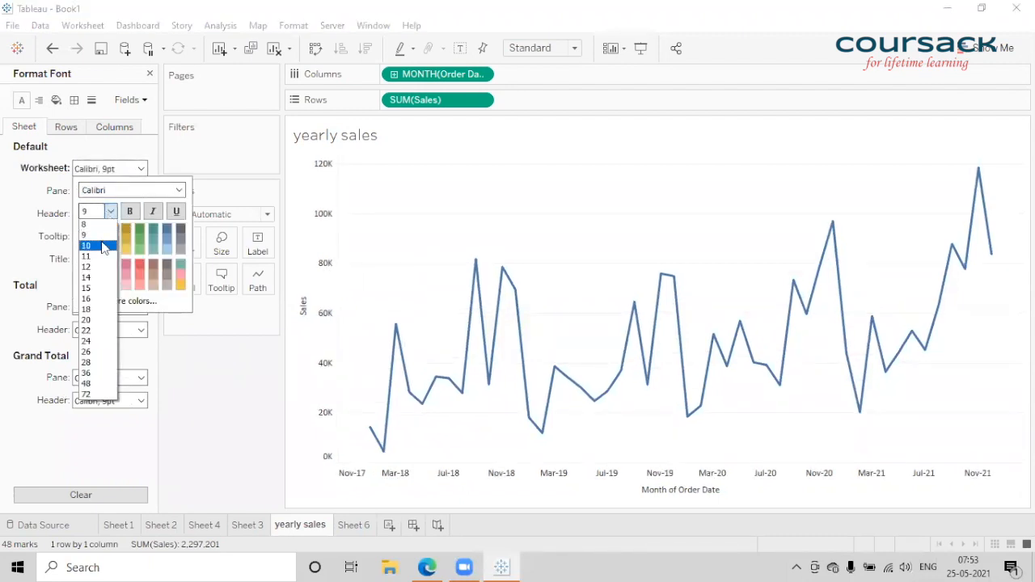
pyautogui.click(101, 239)
pyautogui.click(181, 346)
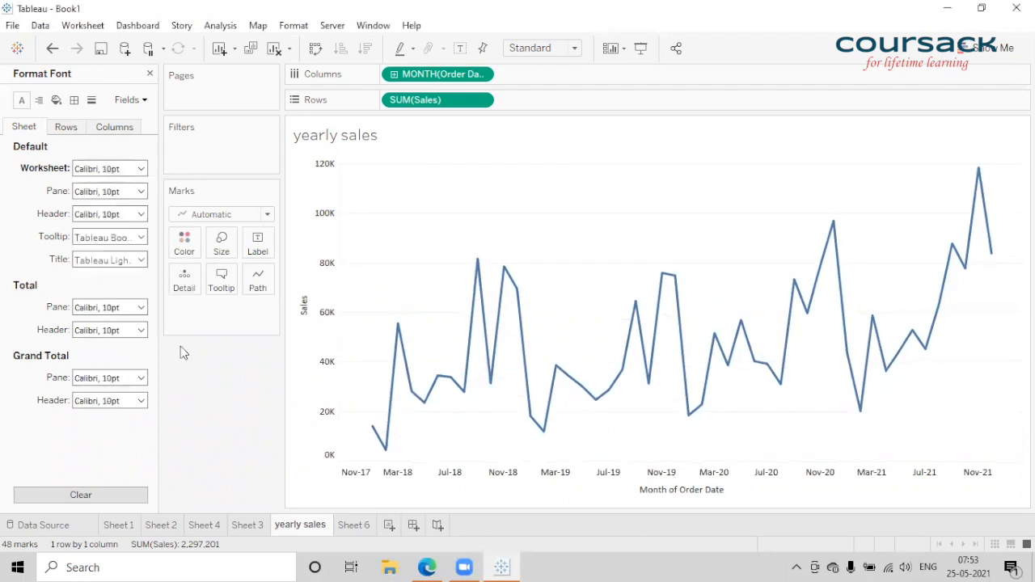
# Look through the line and border formatting and set the sheet's default cell border to a thin solid grey line
pyautogui.click(73, 100)
pyautogui.click(91, 99)
pyautogui.click(105, 191)
pyautogui.click(91, 211)
pyautogui.click(73, 100)
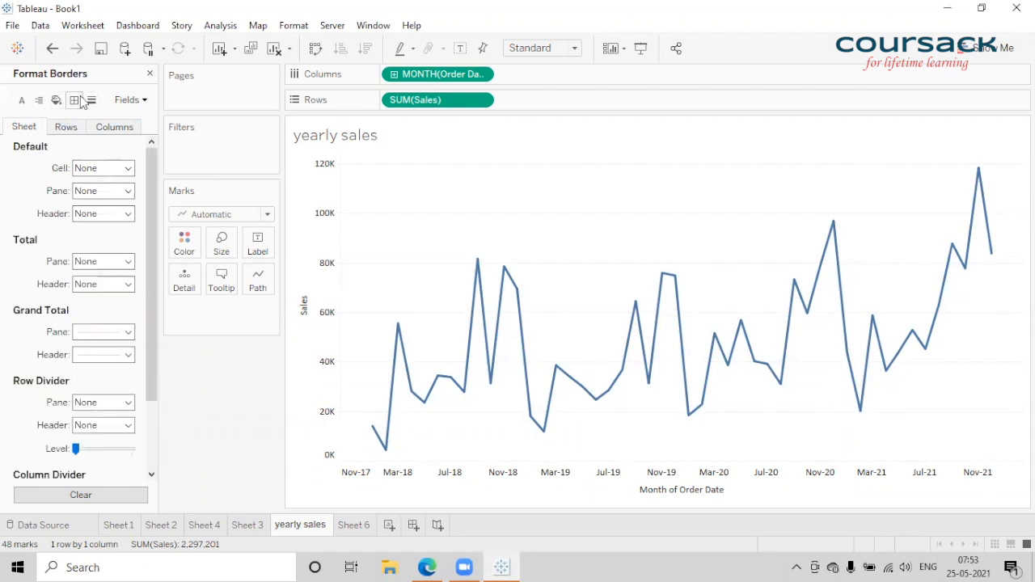
pyautogui.click(89, 168)
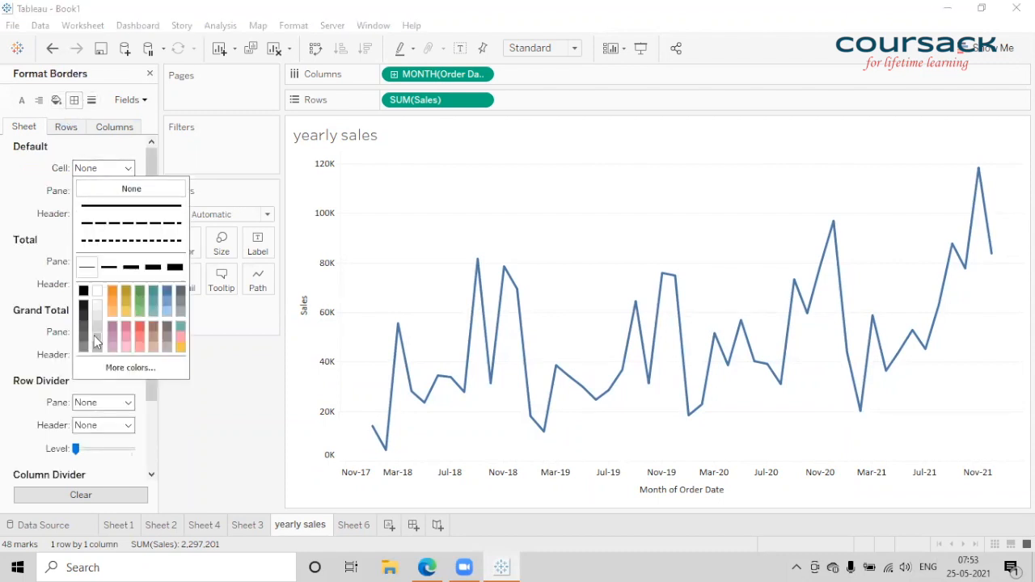
pyautogui.click(101, 313)
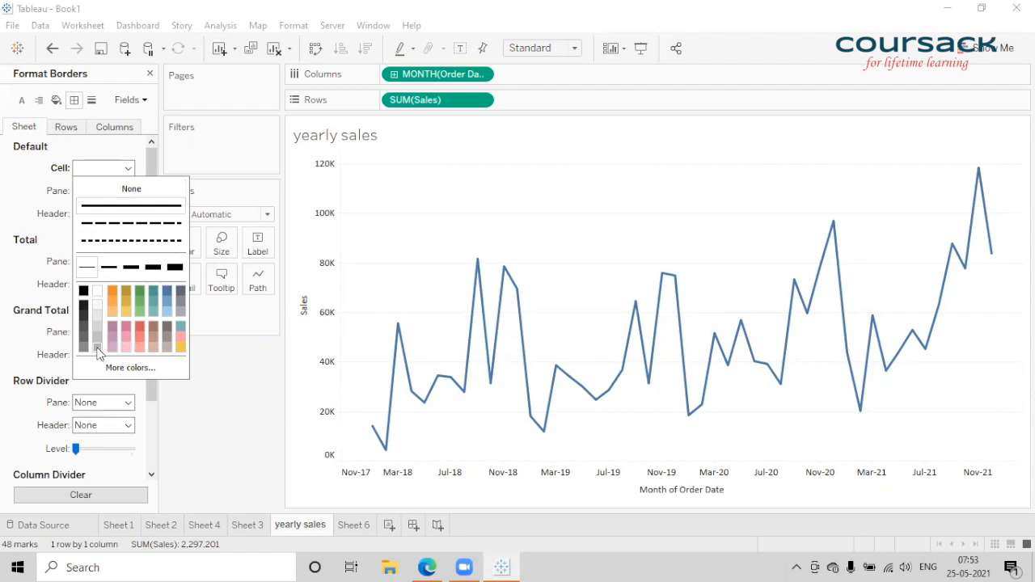
pyautogui.click(201, 412)
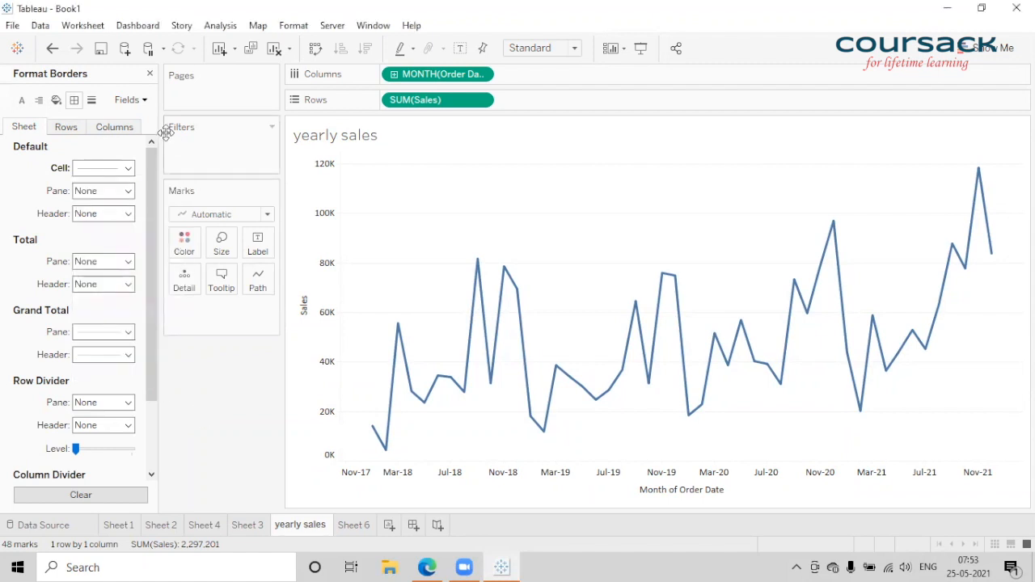
# Shade the whole worksheet background light beige and close the formatting pane
pyautogui.click(55, 101)
pyautogui.click(85, 170)
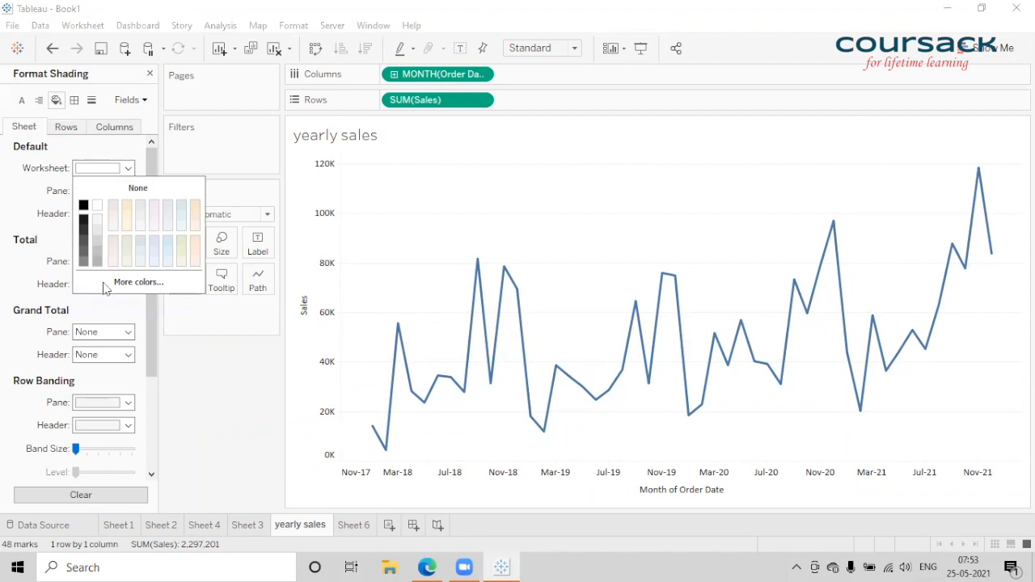
pyautogui.click(133, 208)
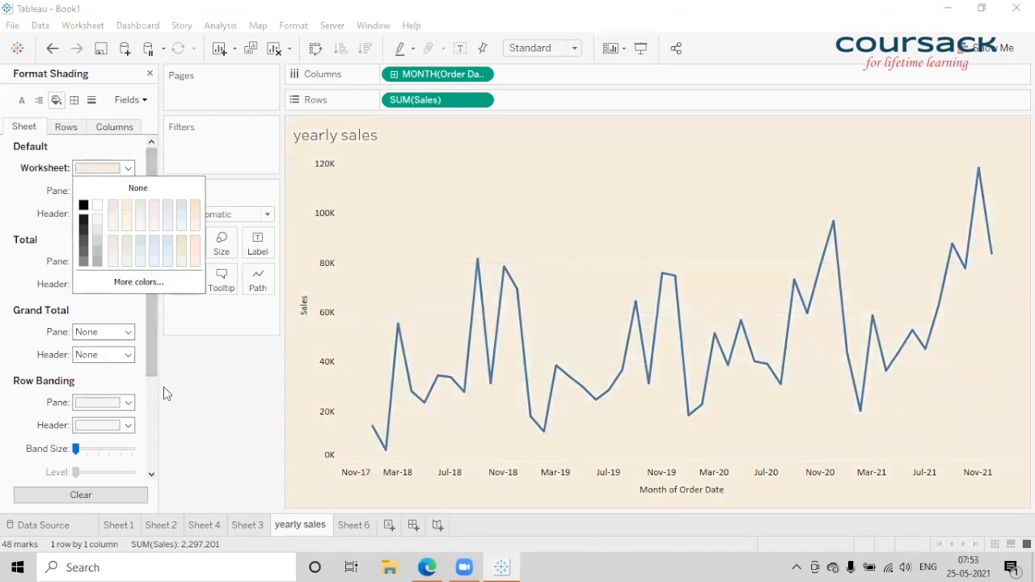
pyautogui.click(163, 386)
pyautogui.click(149, 74)
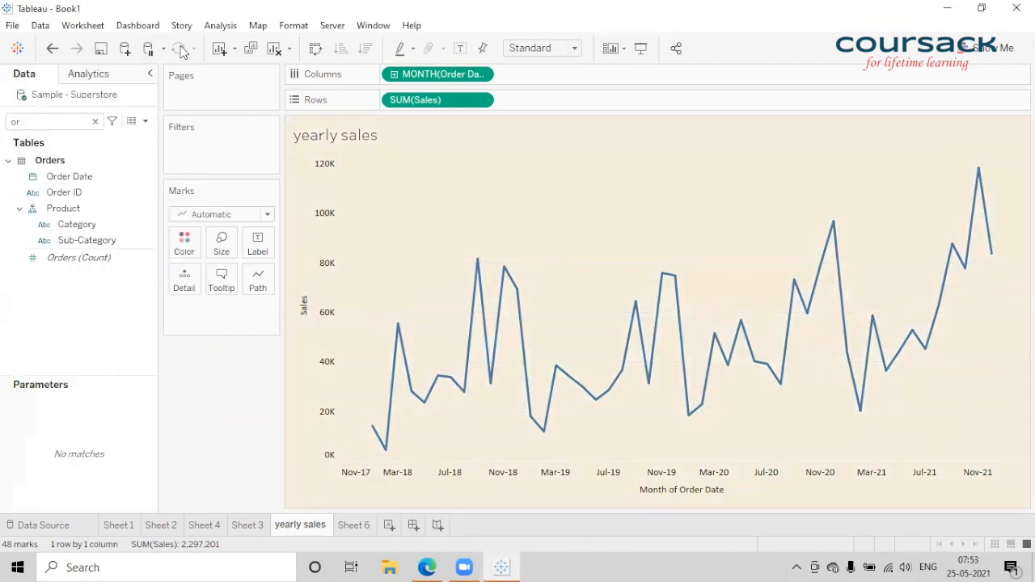
# Remove the title text from the Month of Order Date axis
pyautogui.rightClick(693, 489)
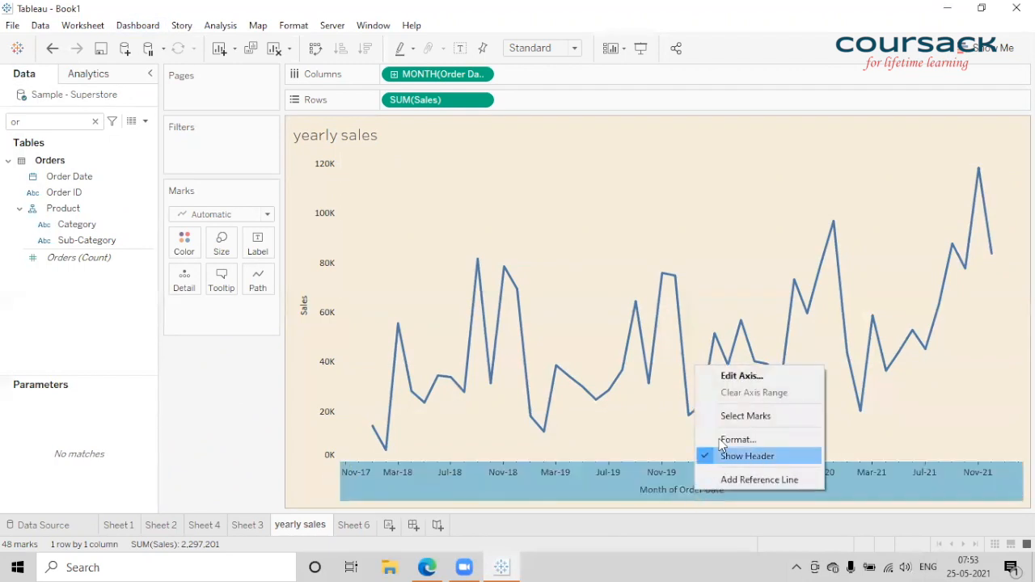
pyautogui.click(743, 376)
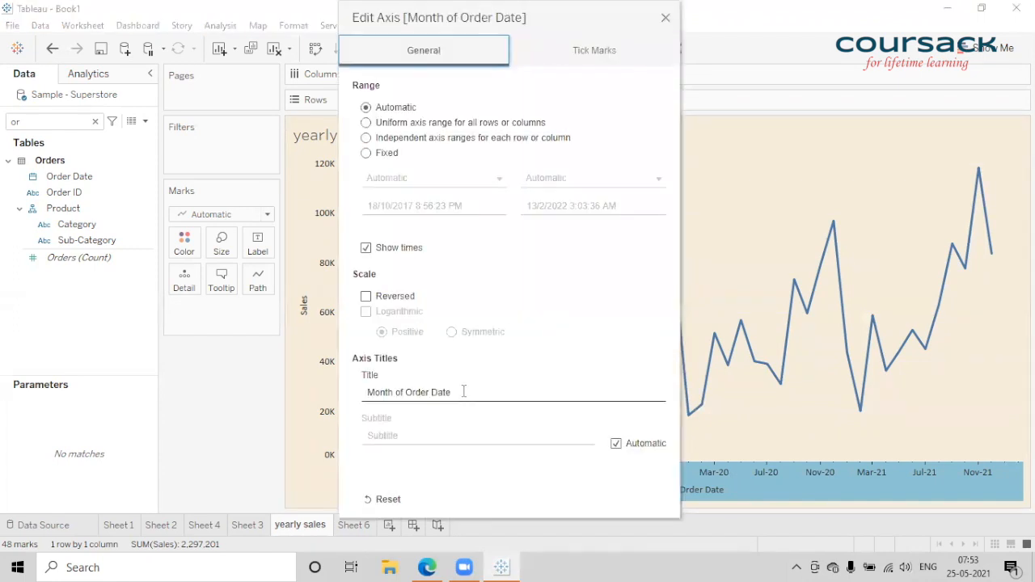
pyautogui.moveTo(452, 392); pyautogui.dragTo(368, 391)
pyautogui.press('BackSpace')
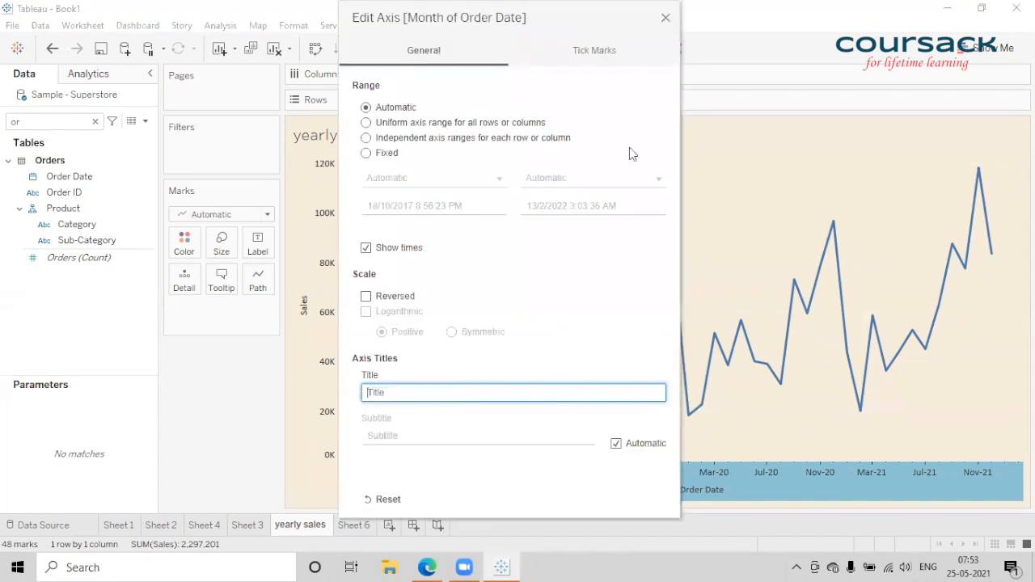
pyautogui.click(665, 18)
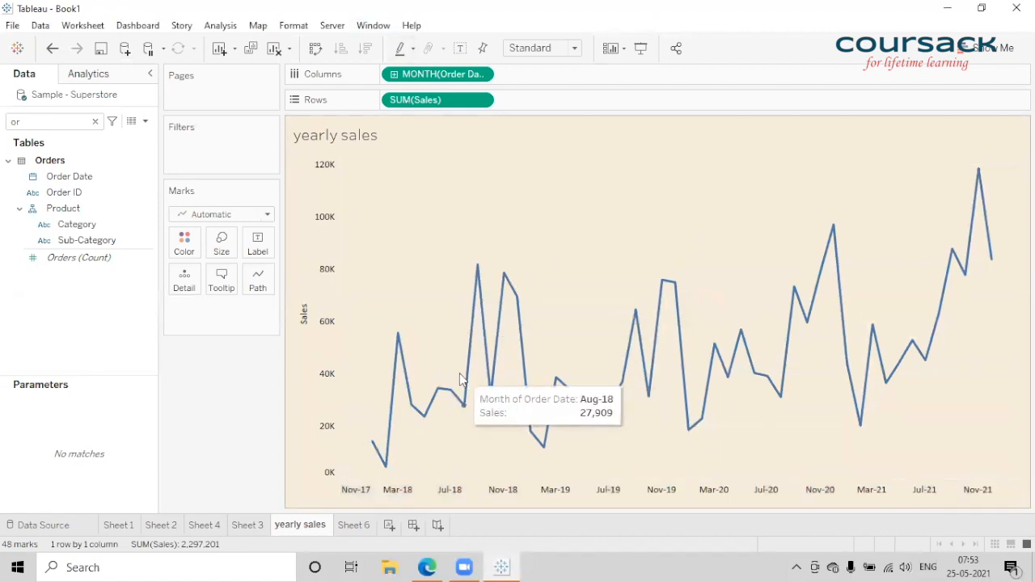
# Check the label font options and show mark labels on the yearly sales line
pyautogui.click(259, 244)
pyautogui.click(391, 342)
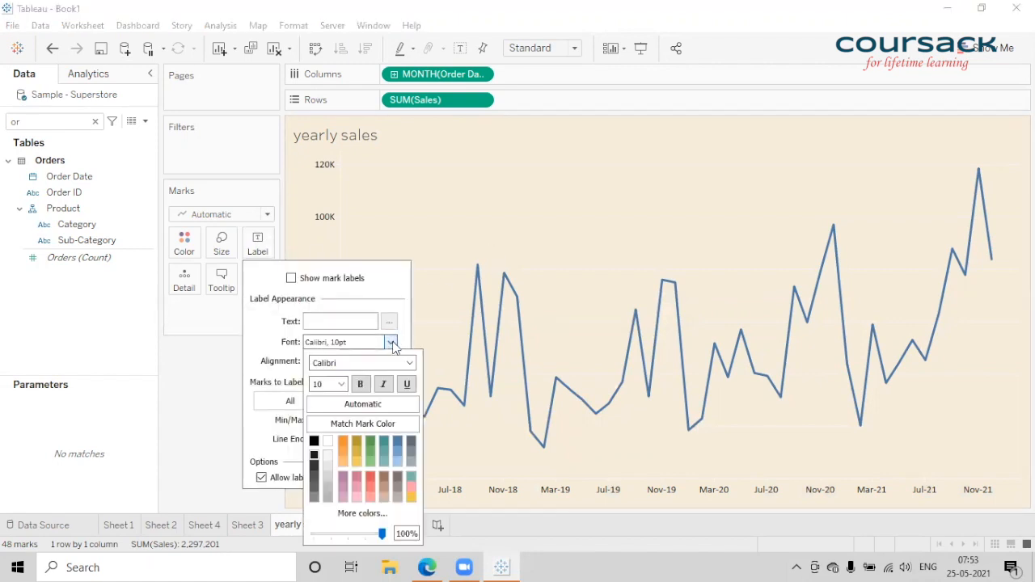
pyautogui.click(257, 242)
pyautogui.click(259, 244)
pyautogui.click(289, 278)
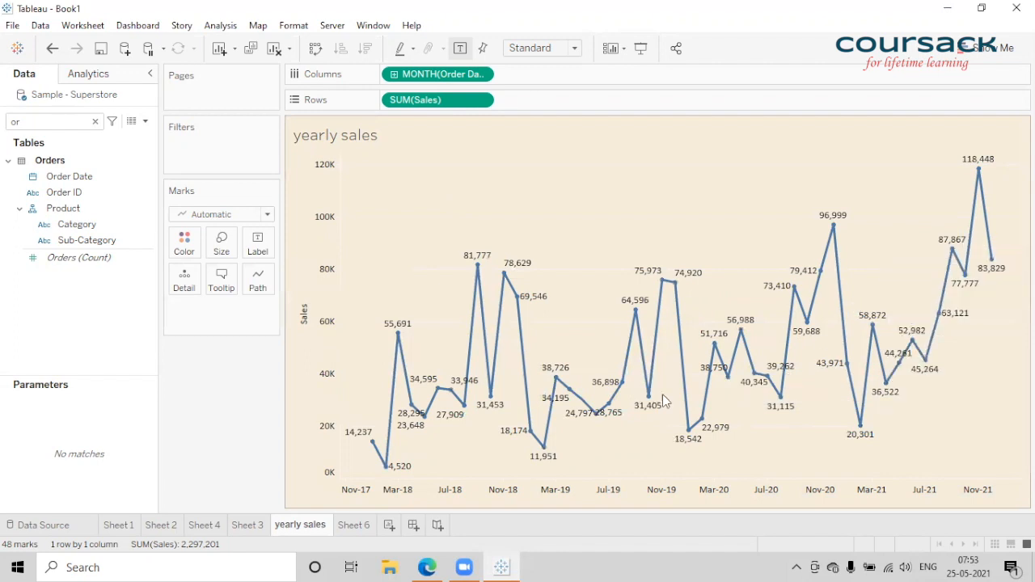
# Try limiting the mark labels to the Min/Max points and to Highlighted marks
pyautogui.click(259, 242)
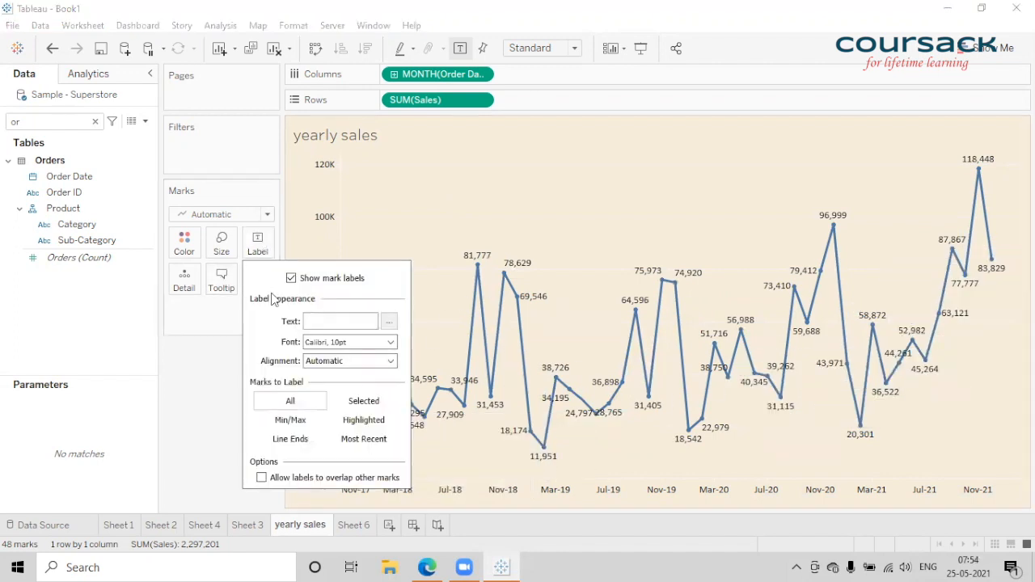
pyautogui.click(291, 420)
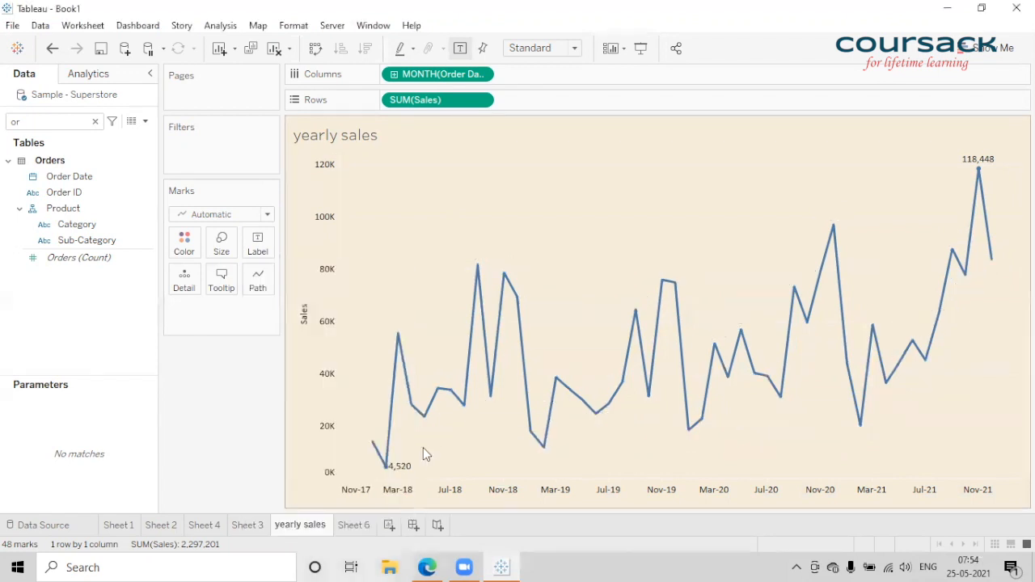
pyautogui.moveTo(978, 170)
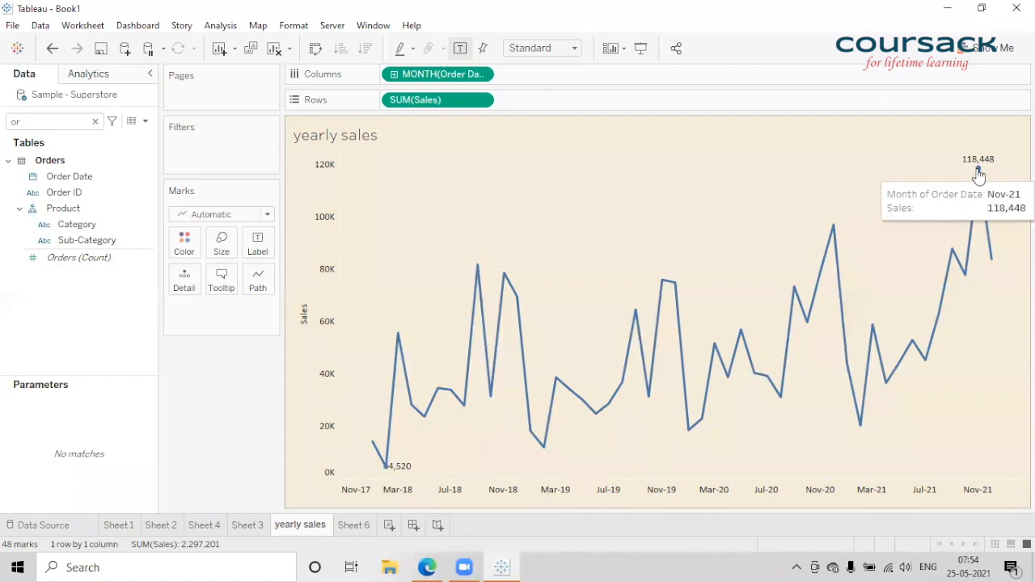
pyautogui.click(262, 250)
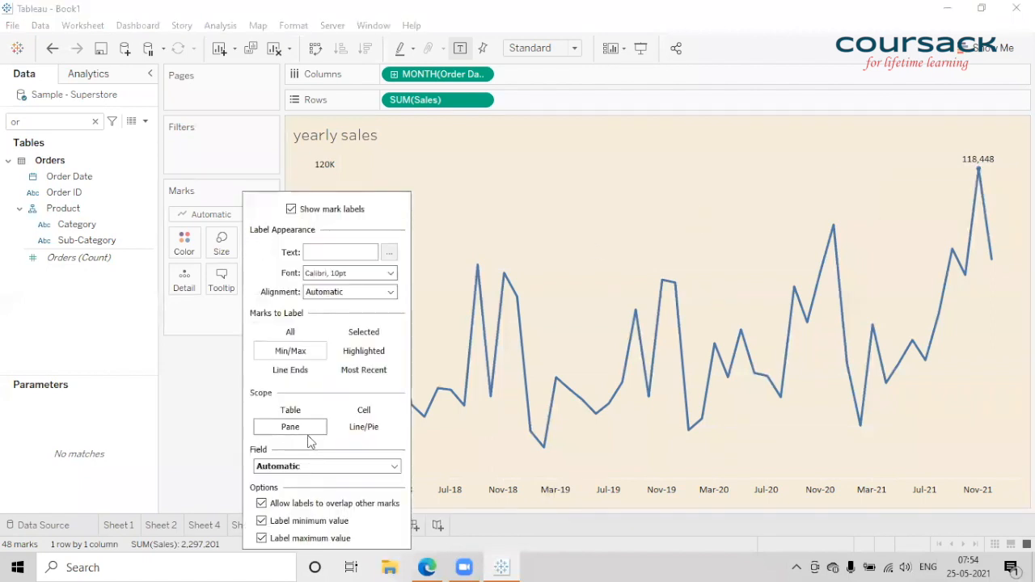
pyautogui.click(367, 353)
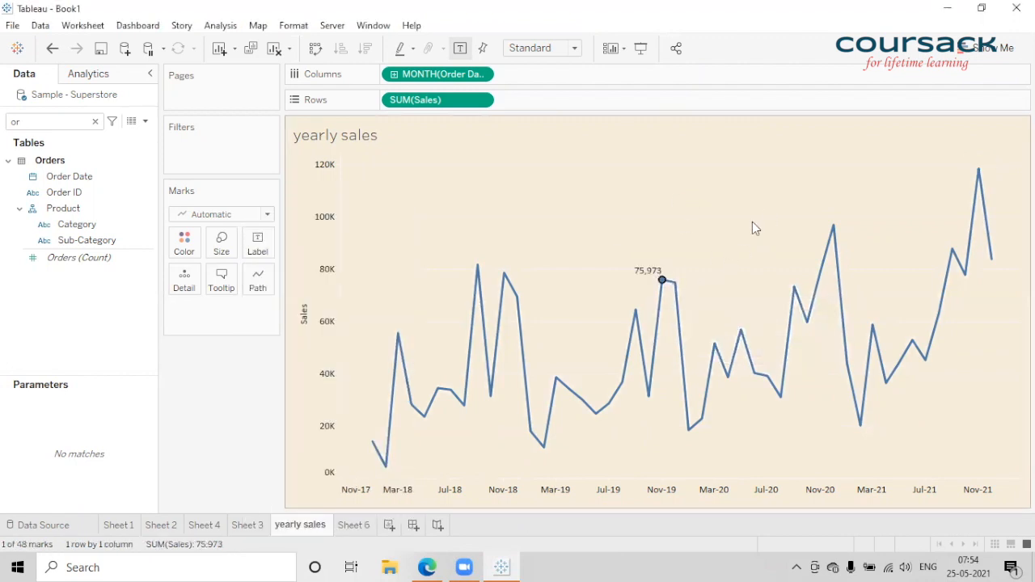
# Limit the sales line's mark labels to Line Ends
pyautogui.click(257, 243)
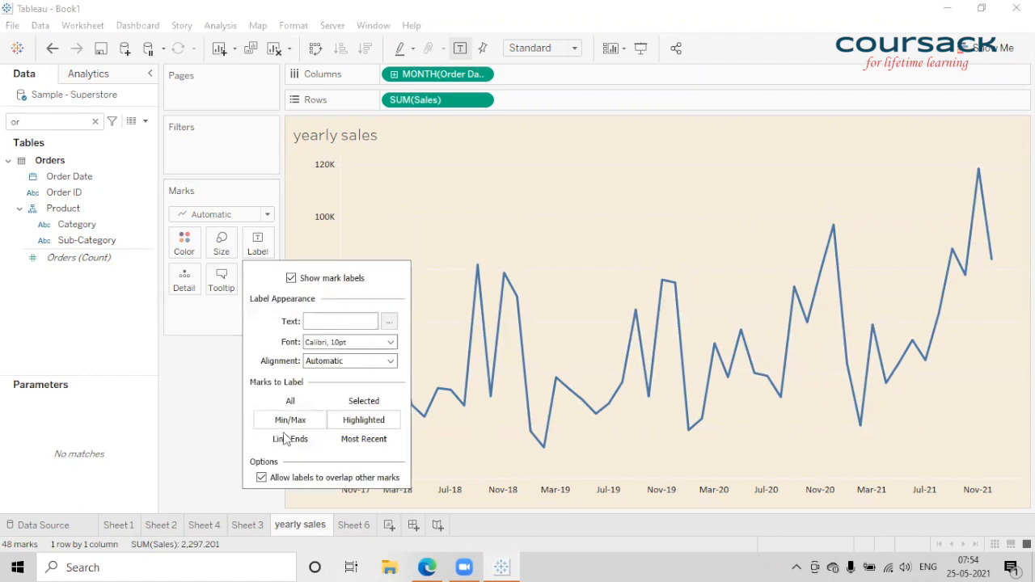
pyautogui.click(291, 439)
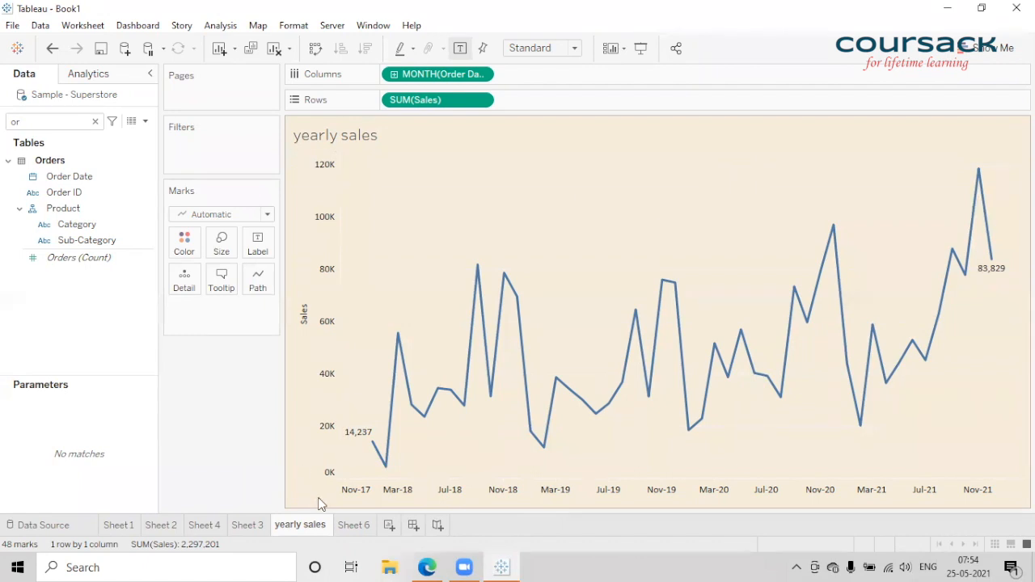
pyautogui.moveTo(497, 316)
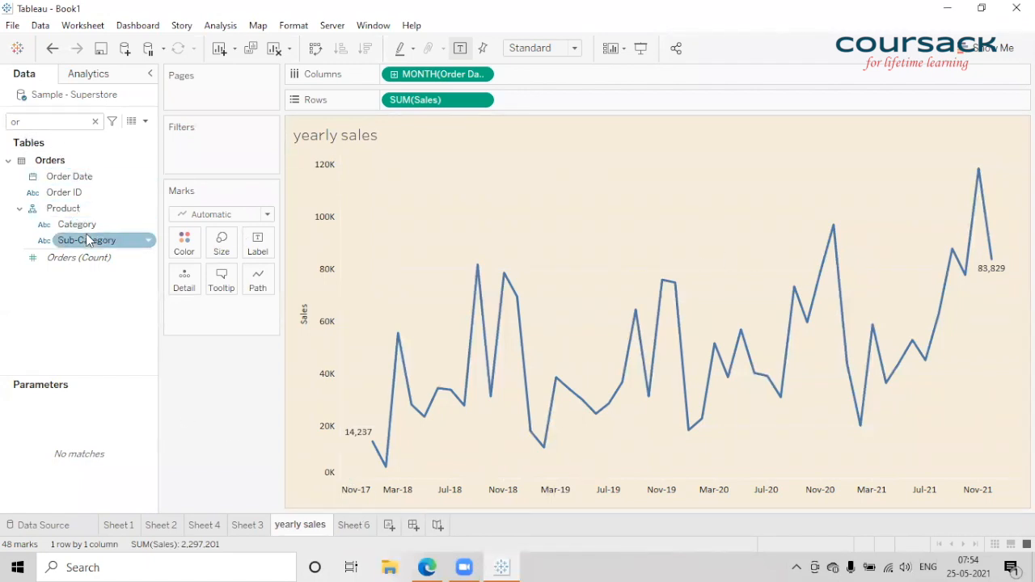
# Try splitting the sales line by Region colour and take Region off the marks again
pyautogui.press('BackSpace')
pyautogui.press('BackSpace')
pyautogui.write('reg')
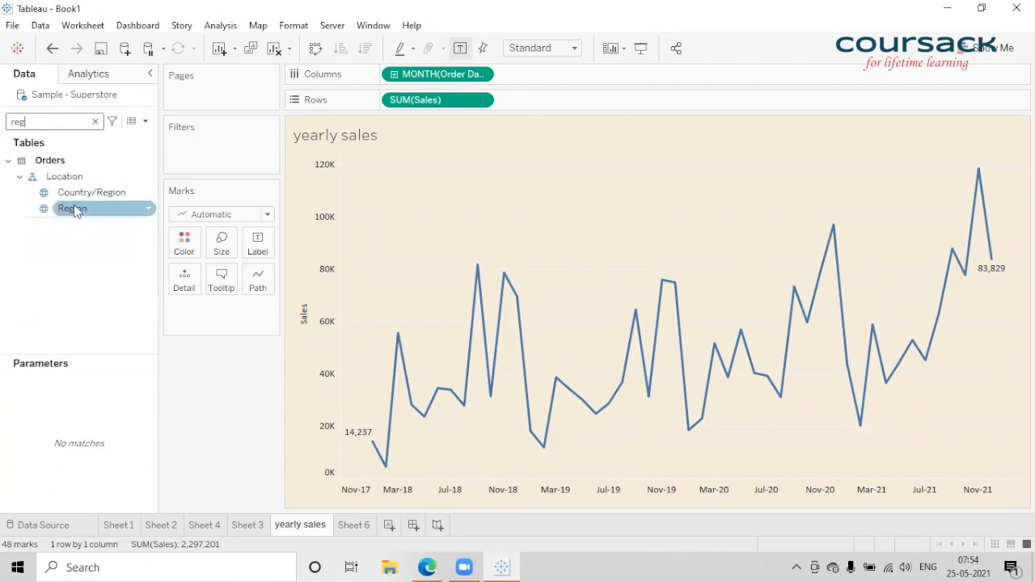
pyautogui.moveTo(75, 212); pyautogui.dragTo(184, 242)
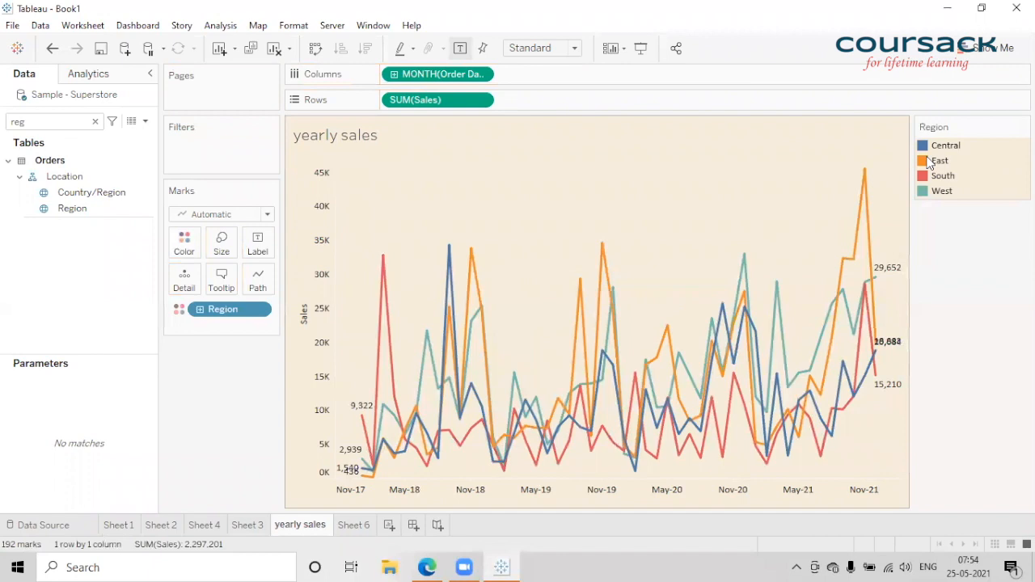
pyautogui.moveTo(232, 315); pyautogui.dragTo(234, 402)
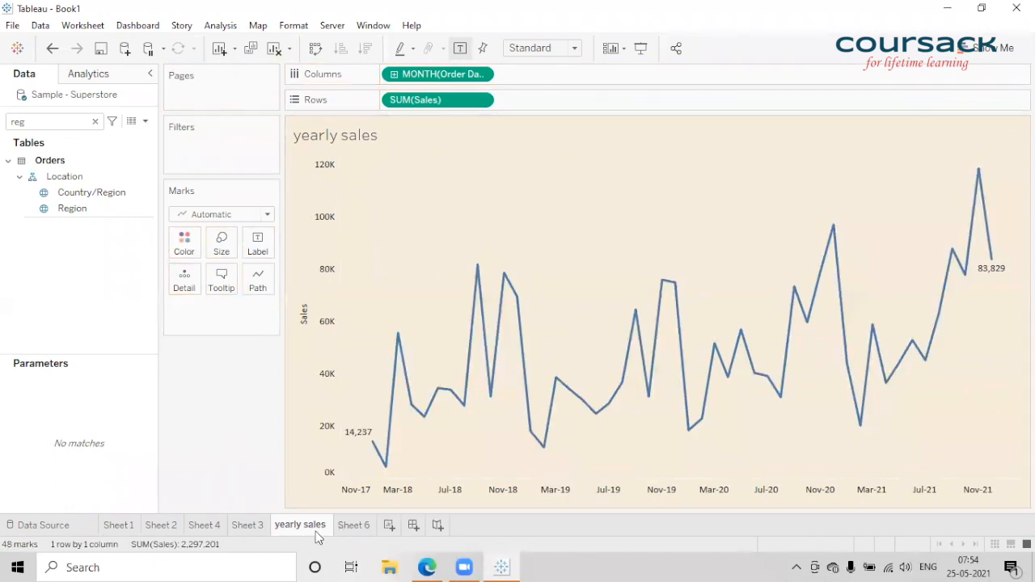
# Rename Sheet 6 as "state wise profit" and clear its existing contents
pyautogui.click(354, 525)
pyautogui.doubleClick(356, 526)
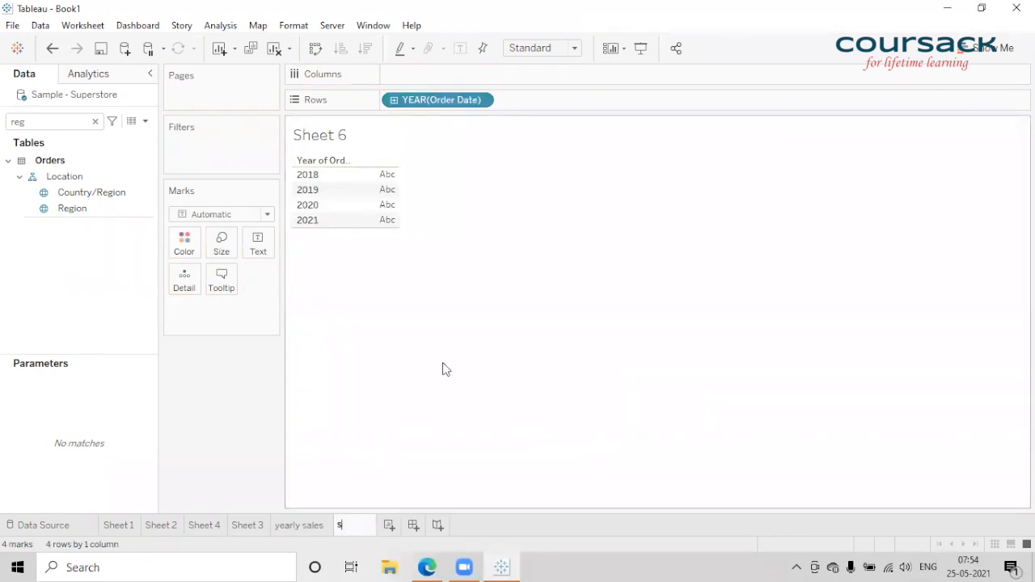
pyautogui.write('state wise profit')
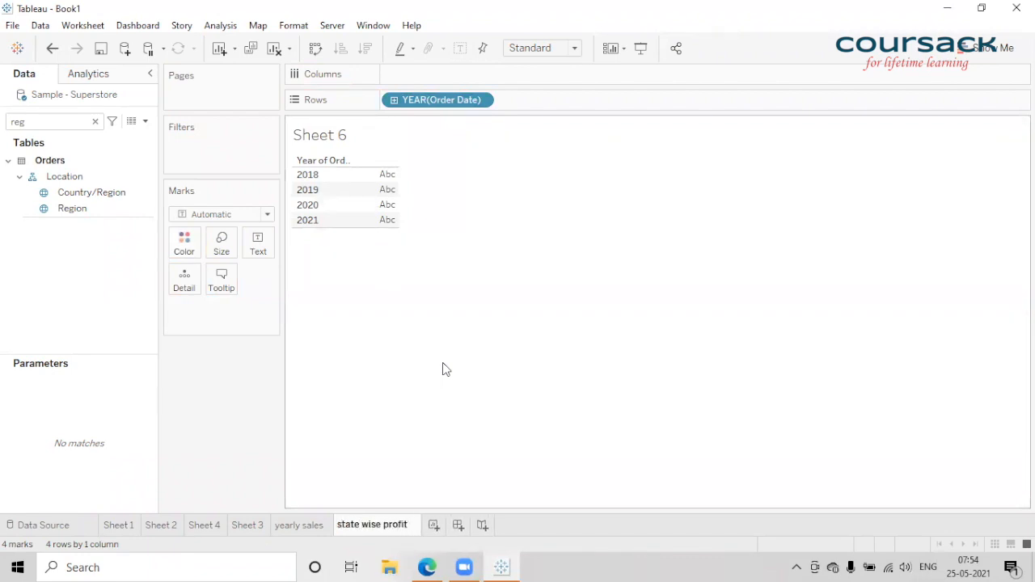
pyautogui.press('Return')
pyautogui.click(274, 48)
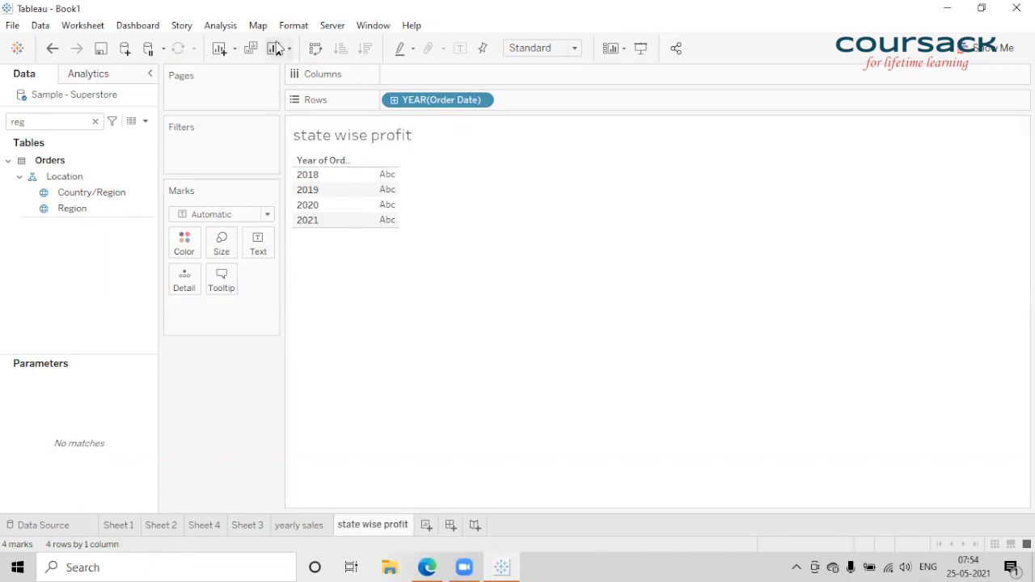
# Build a map from Country/Region drilled down to State, remove the Region level and set the mark type to Map
pyautogui.click(85, 120)
pyautogui.write('co')
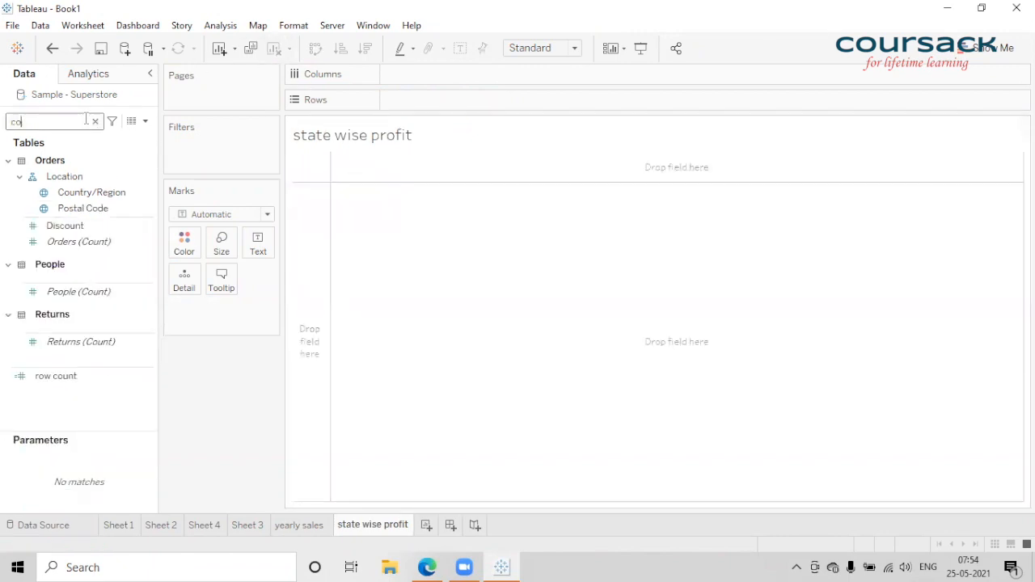
pyautogui.moveTo(85, 191); pyautogui.dragTo(475, 248)
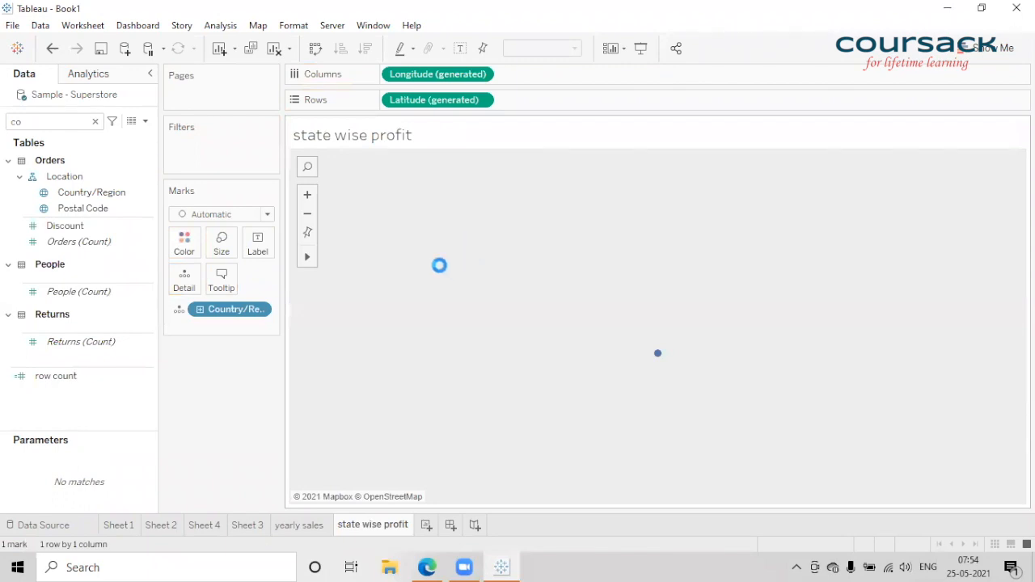
pyautogui.click(200, 309)
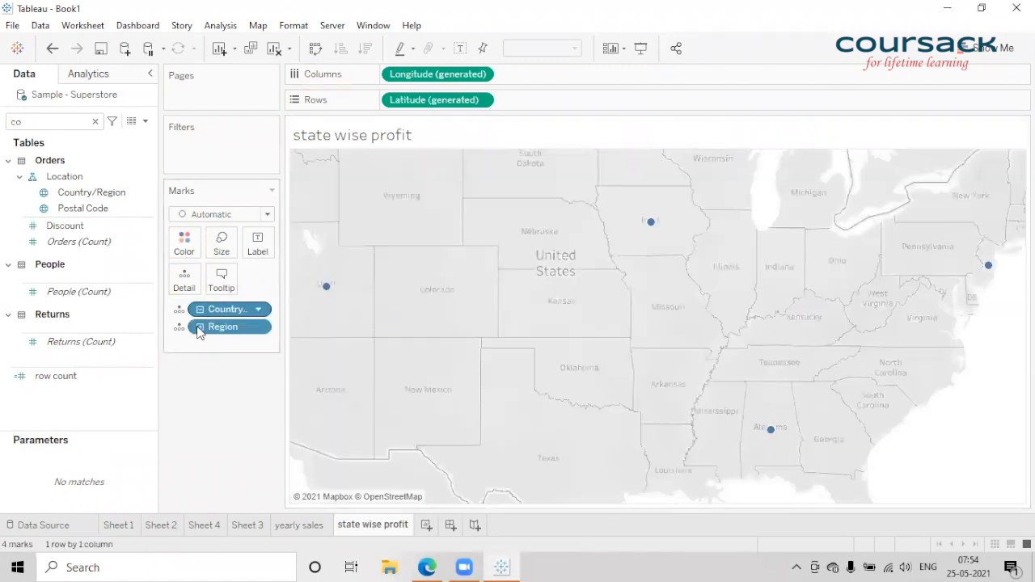
pyautogui.click(199, 327)
pyautogui.moveTo(212, 328); pyautogui.dragTo(205, 429)
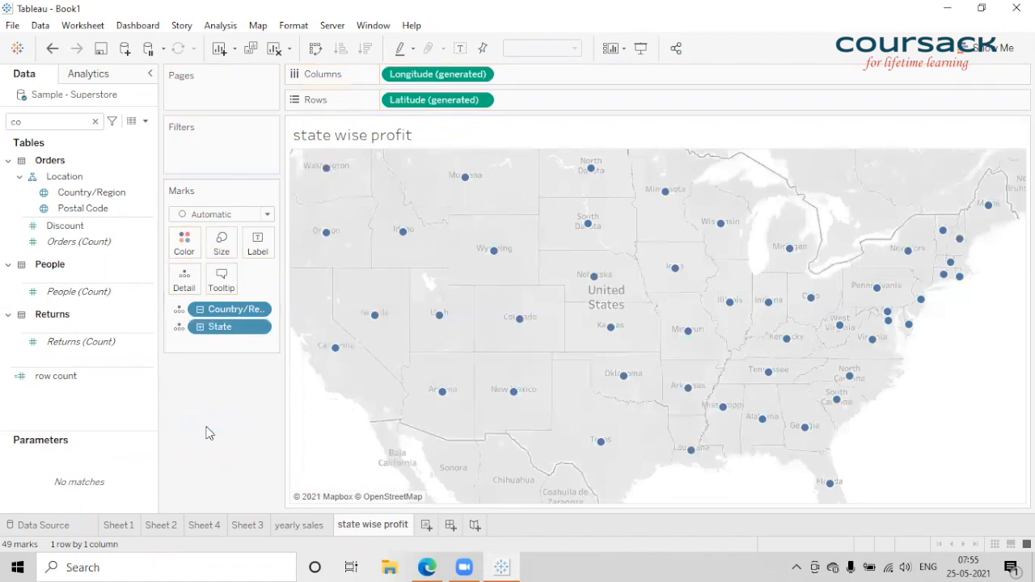
pyautogui.click(208, 215)
pyautogui.click(203, 370)
# Colour the map by State and hide the State colour legend
pyautogui.click(80, 125)
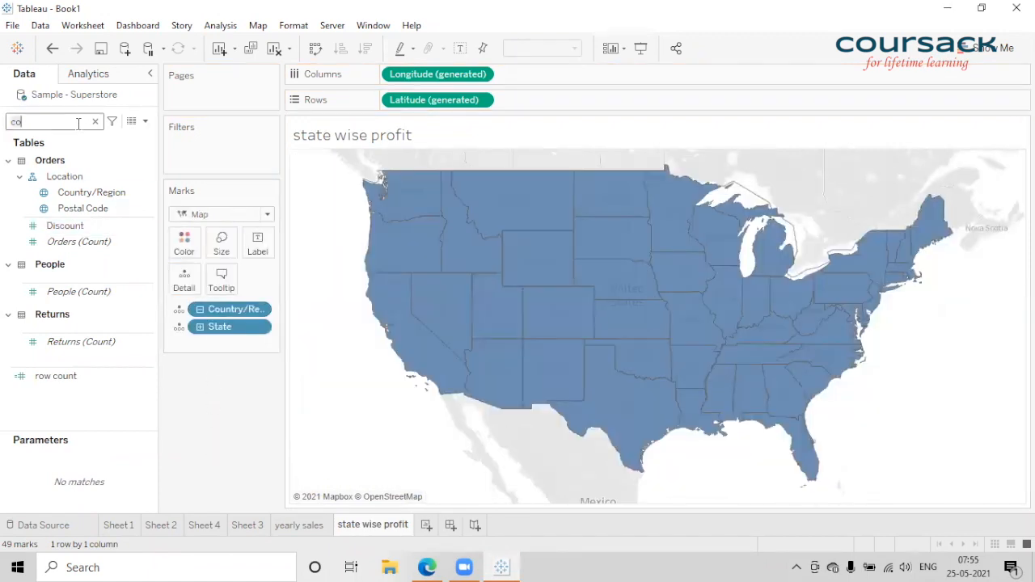
pyautogui.press('BackSpace')
pyautogui.press('BackSpace')
pyautogui.write('sta')
pyautogui.moveTo(69, 192); pyautogui.dragTo(185, 246)
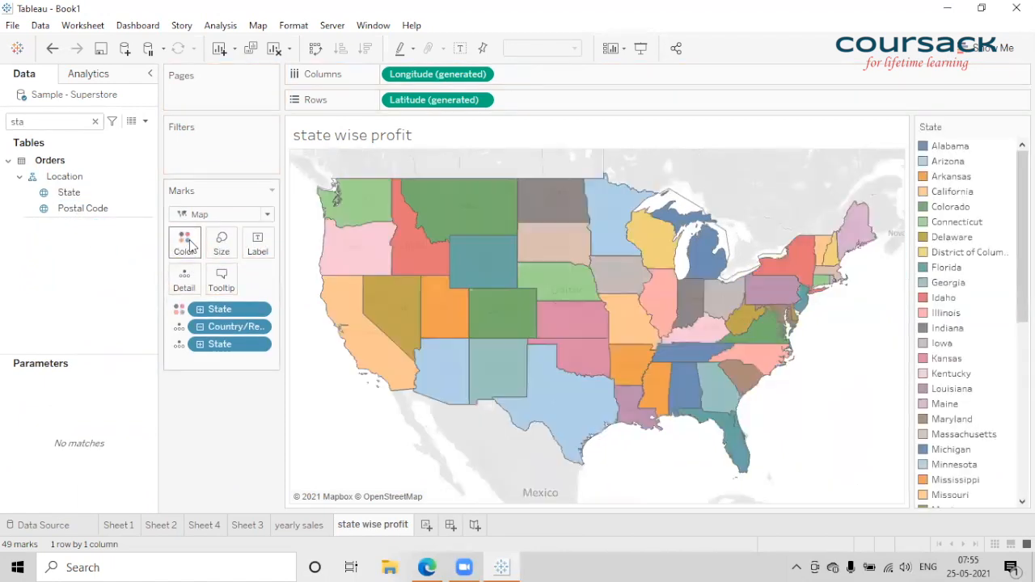
pyautogui.click(1022, 127)
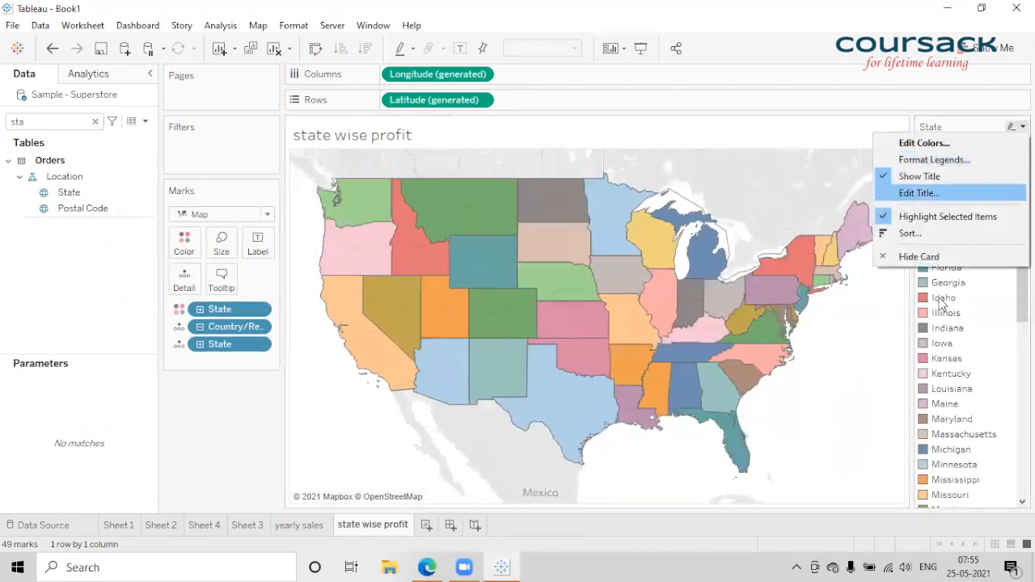
pyautogui.click(934, 257)
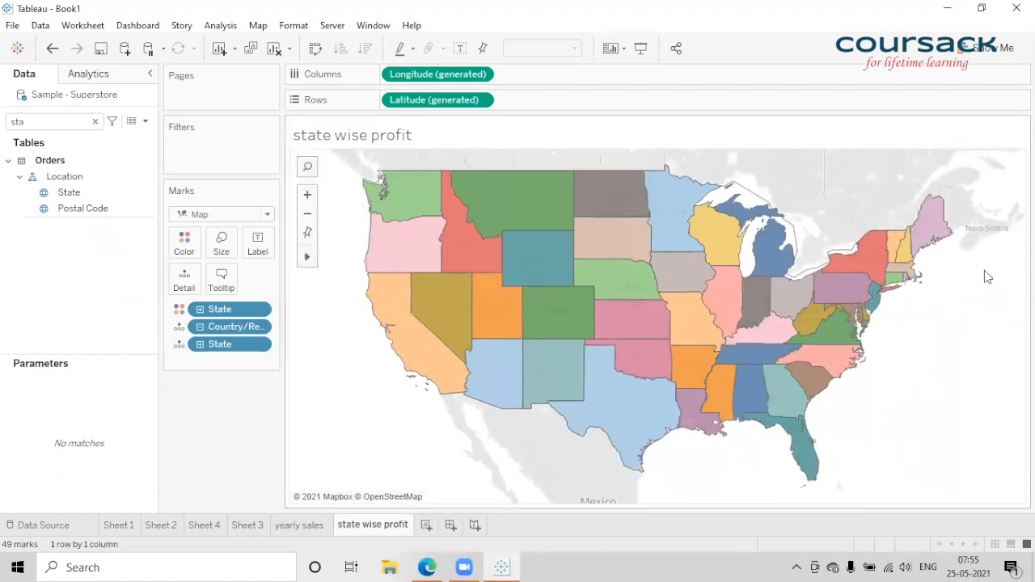
# Set the background map's washout to 100% in the map layers
pyautogui.click(256, 26)
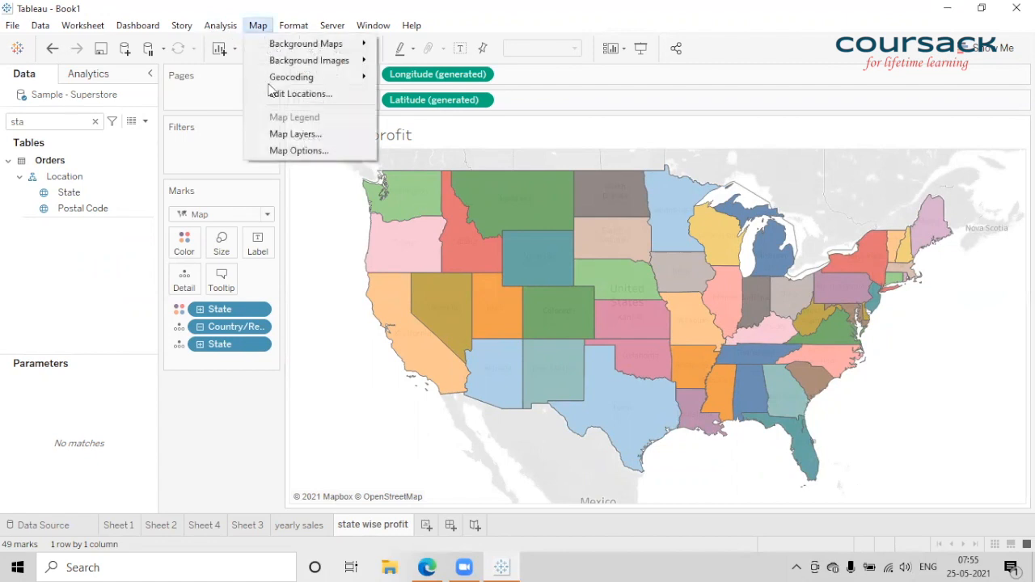
pyautogui.click(287, 135)
pyautogui.moveTo(62, 149); pyautogui.dragTo(105, 151)
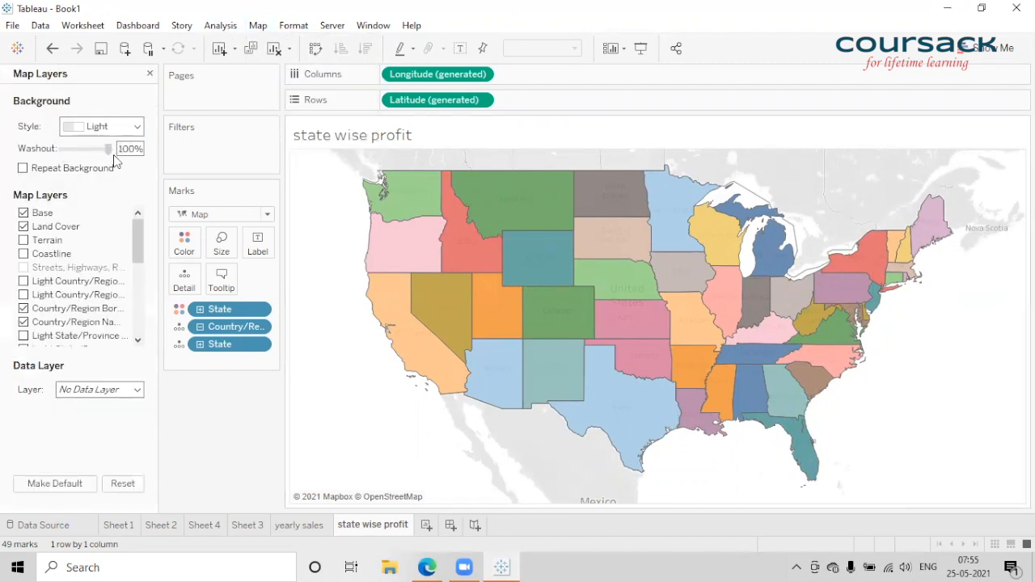
pyautogui.click(149, 73)
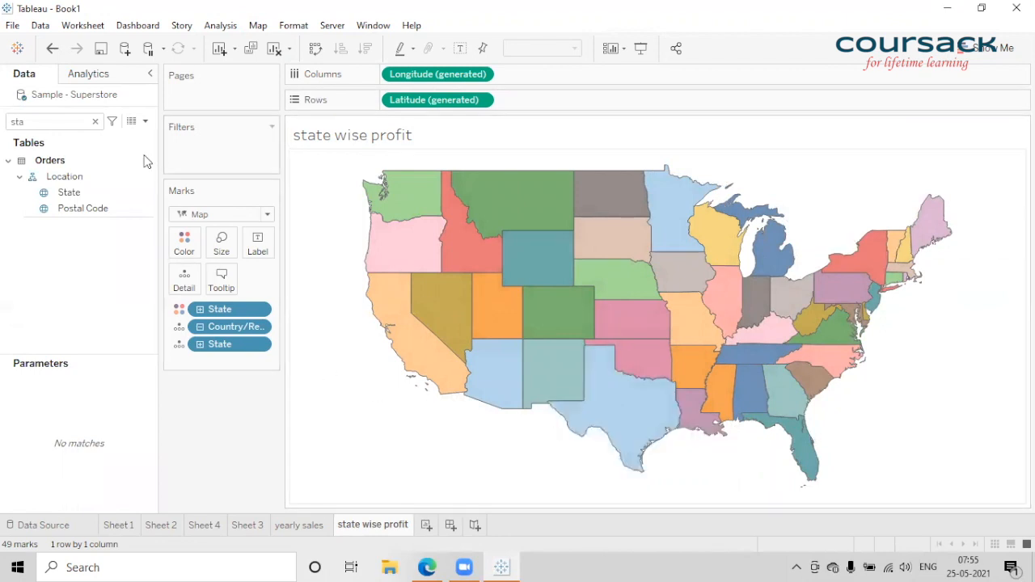
# Find the Profit field, label each state with it and clear the field search
pyautogui.press('BackSpace')
pyautogui.press('BackSpace')
pyautogui.press('BackSpace')
pyautogui.write('pro')
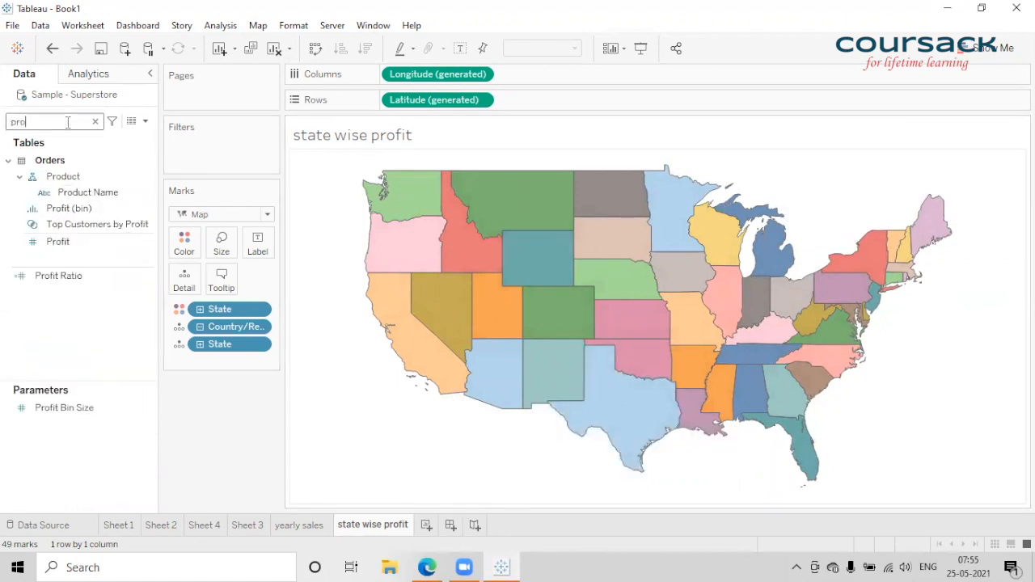
pyautogui.moveTo(59, 241); pyautogui.dragTo(257, 249)
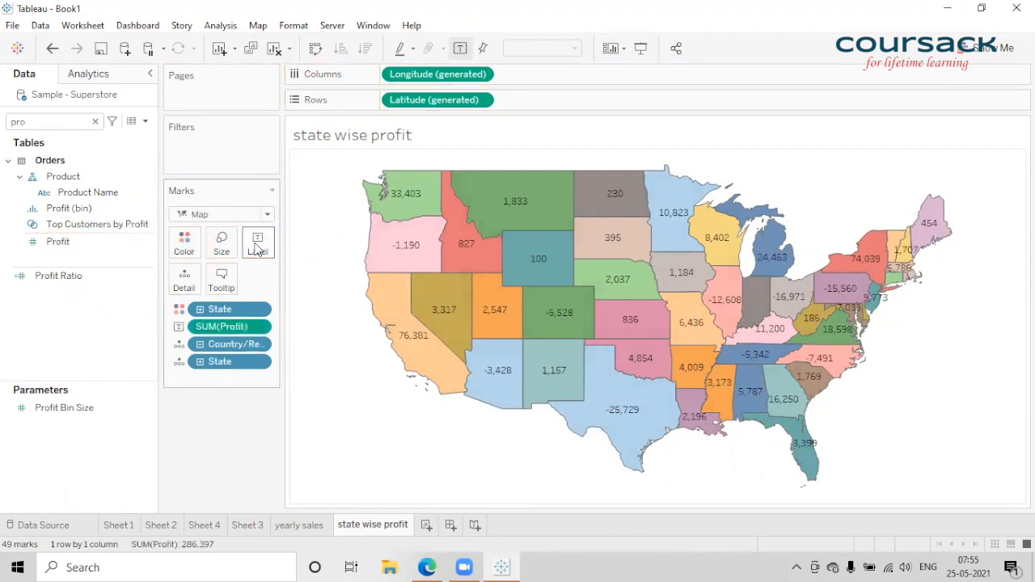
pyautogui.click(95, 121)
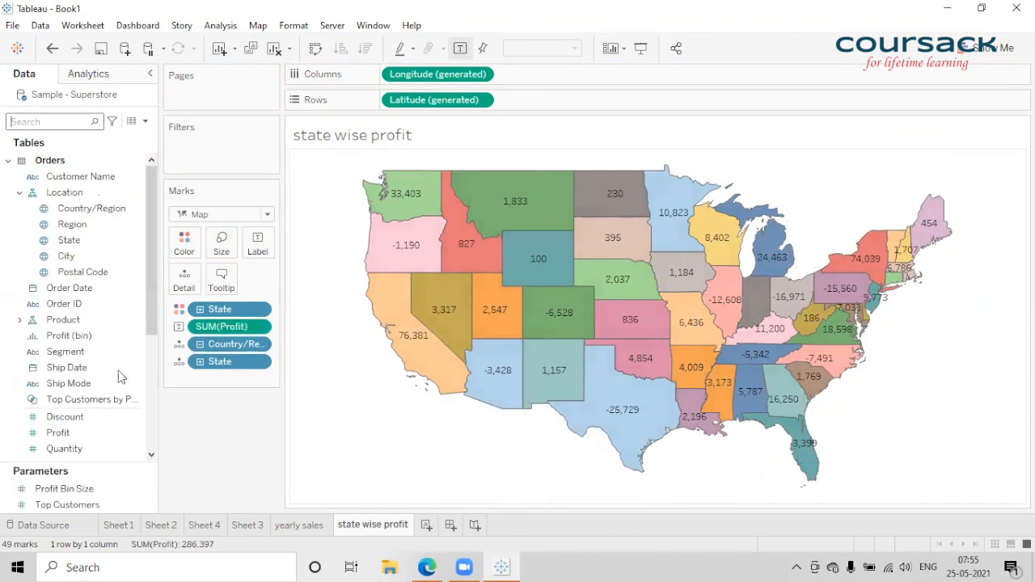
# Add a new worksheet and name it customer sales
pyautogui.click(427, 526)
pyautogui.doubleClick(433, 527)
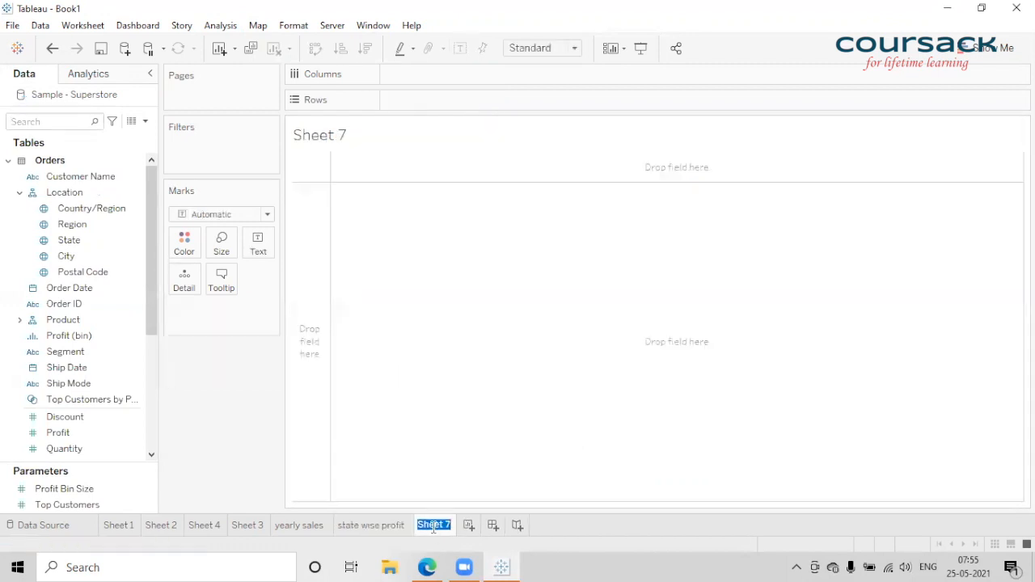
pyautogui.write('cat')
pyautogui.write('tomer sals')
pyautogui.press('BackSpace')
pyautogui.write('es')
pyautogui.press('Return')
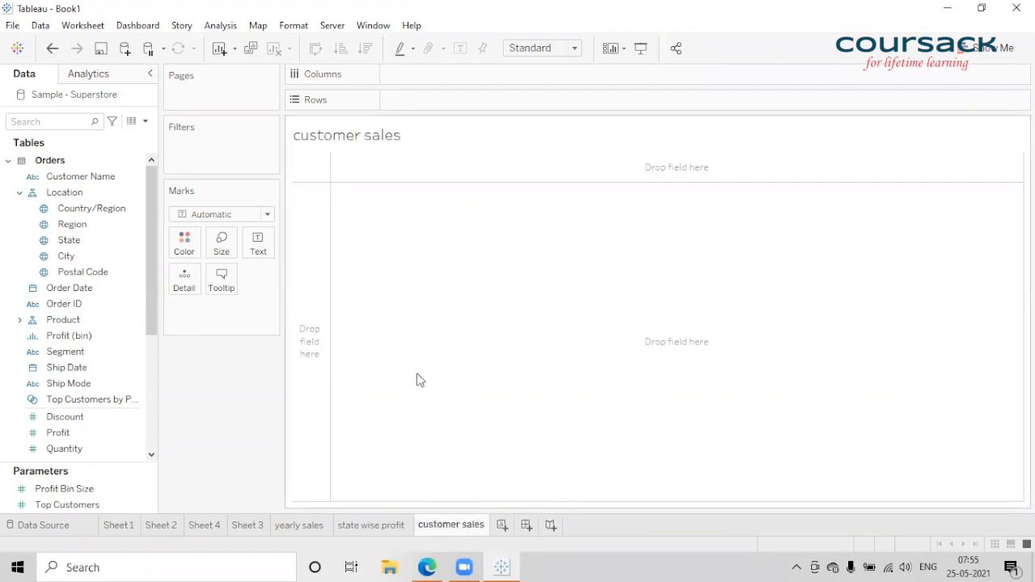
# List Customer Name as rows with Sales as the text values, sorted in descending order of sales
pyautogui.click(60, 123)
pyautogui.write('cus')
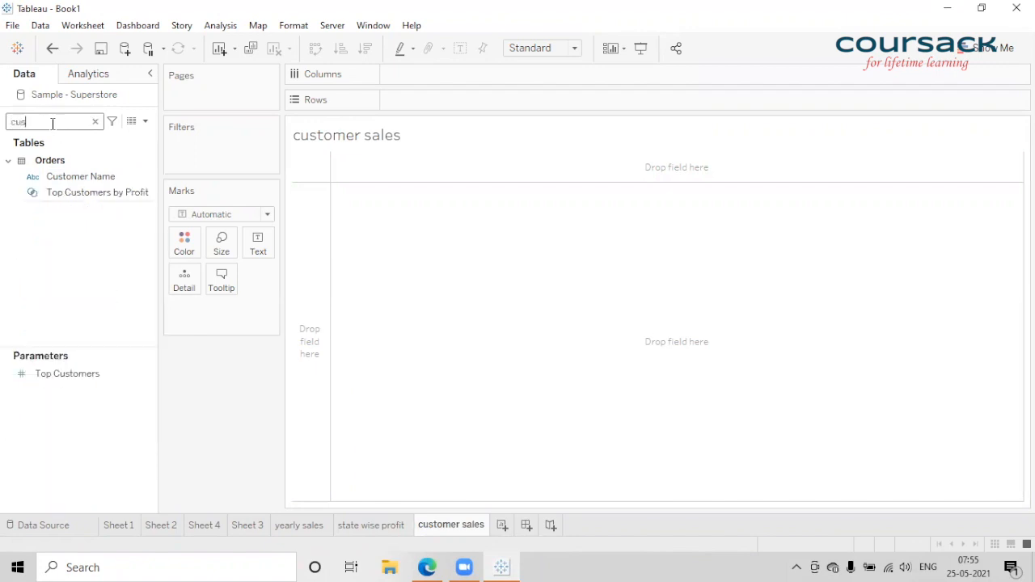
pyautogui.moveTo(71, 176); pyautogui.dragTo(418, 100)
pyautogui.click(46, 122)
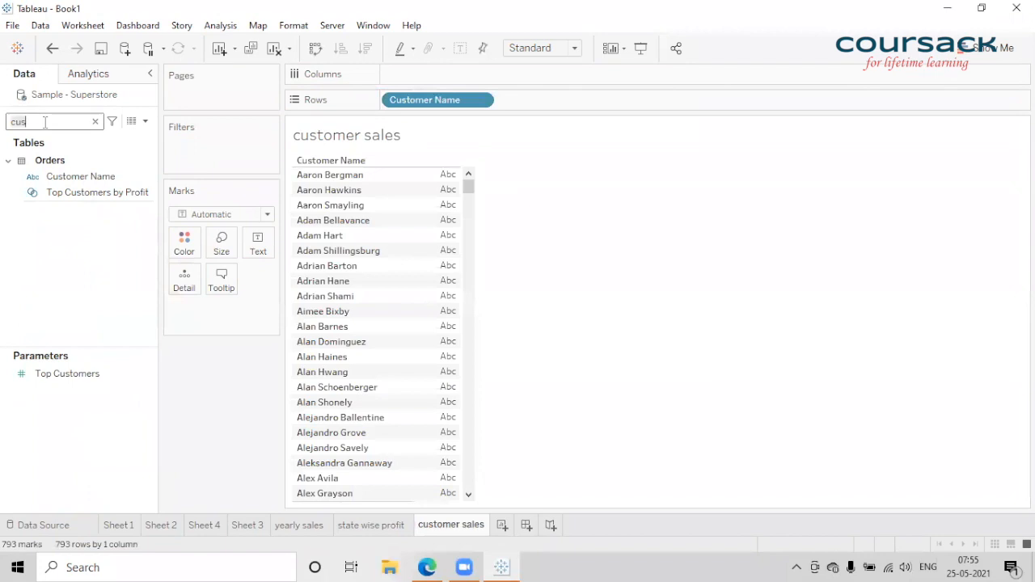
pyautogui.write('sa')
pyautogui.moveTo(57, 188); pyautogui.dragTo(258, 242)
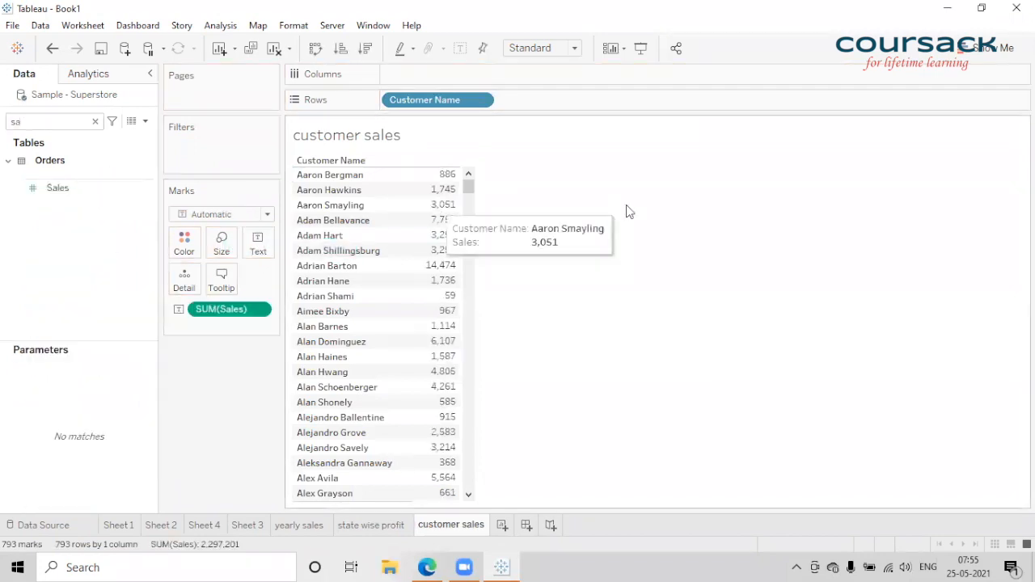
pyautogui.click(365, 50)
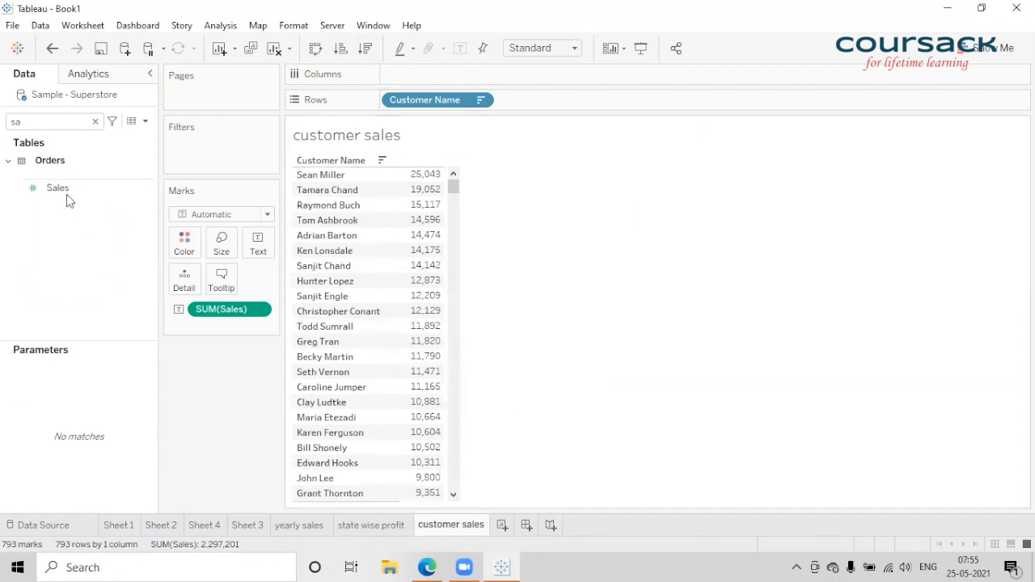
# Find the Order Date field and split the customer sales table into yearly columns with it
pyautogui.press('BackSpace')
pyautogui.press('BackSpace')
pyautogui.write('ord')
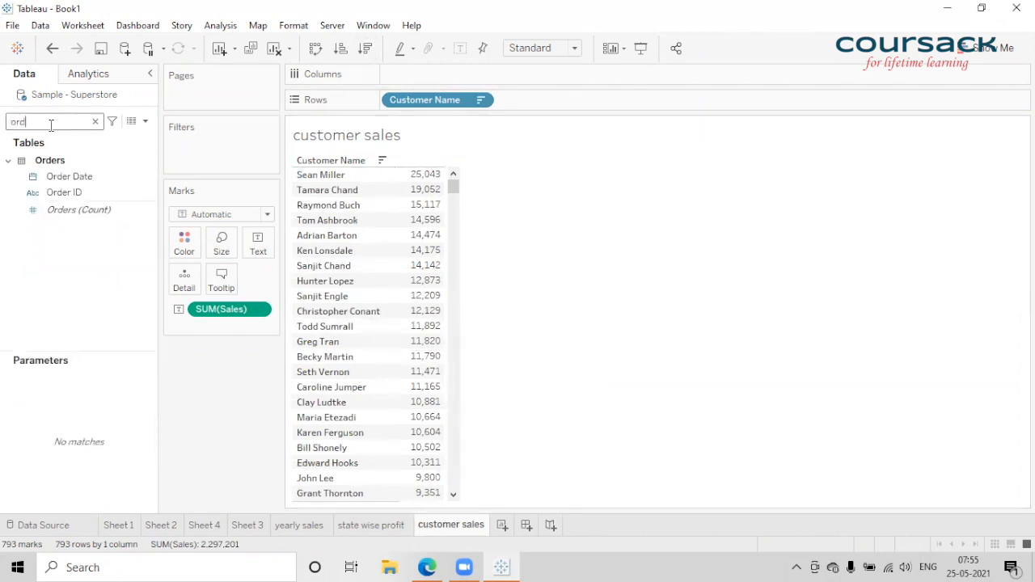
pyautogui.moveTo(69, 177); pyautogui.dragTo(408, 71)
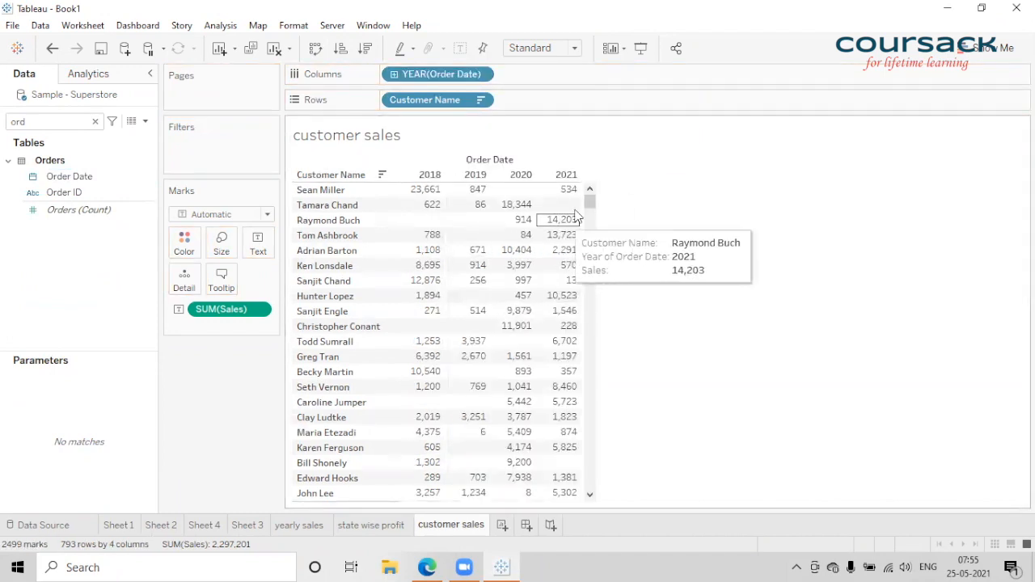
# Try to replace the table's blank sales cells with zeros using an ad hoc ZN(SUM([Sales])) calculation as text
pyautogui.scroll(-10, 582, 404)
pyautogui.scroll(-10, 589, 483)
pyautogui.moveTo(589, 480)
pyautogui.mouseDown()
pyautogui.moveTo(588, 316)
pyautogui.moveTo(563, 198)
pyautogui.moveTo(587, 476)
pyautogui.mouseUp()
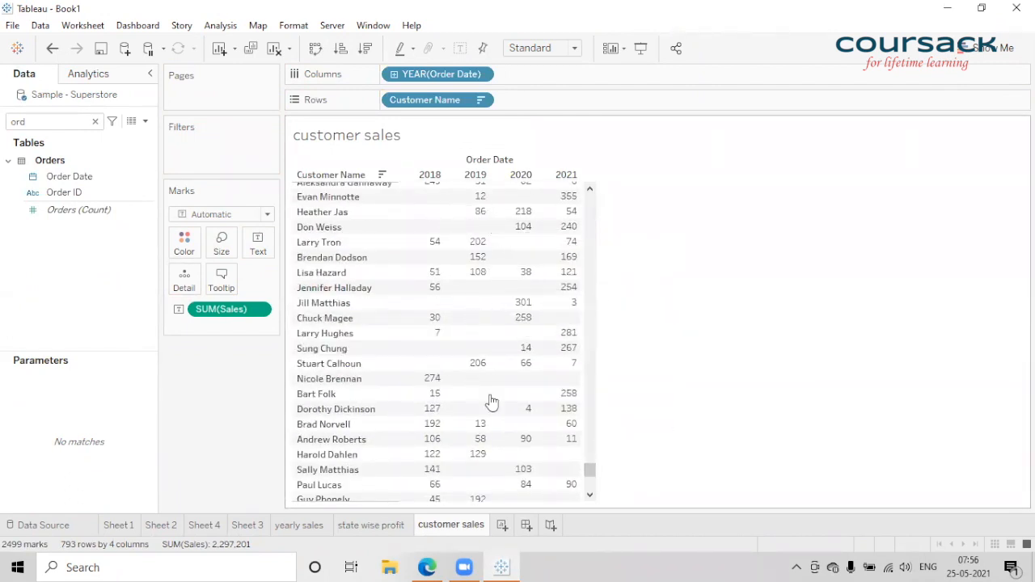
pyautogui.moveTo(589, 484); pyautogui.dragTo(591, 497)
pyautogui.doubleClick(187, 327)
pyautogui.write('zn')
pyautogui.press('Return')
pyautogui.write('sum')
pyautogui.press('Return')
pyautogui.write('sal')
pyautogui.press('Return')
pyautogui.write(')')
pyautogui.press('Return')
pyautogui.click(179, 327)
pyautogui.click(184, 367)
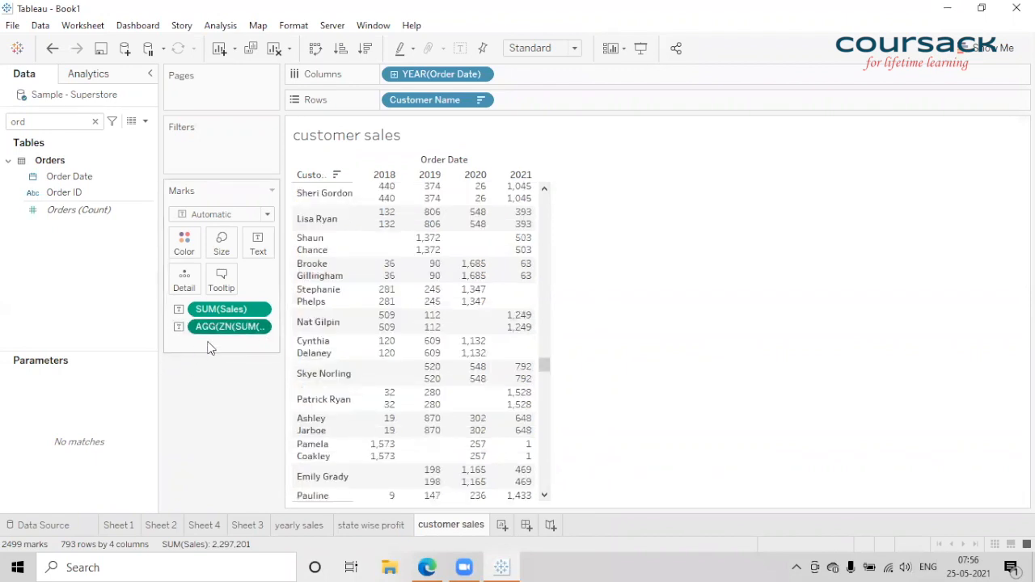
# Clear the sales values and the ad hoc calculation from the table and put Sales back as text
pyautogui.moveTo(222, 311); pyautogui.dragTo(229, 381)
pyautogui.doubleClick(51, 122)
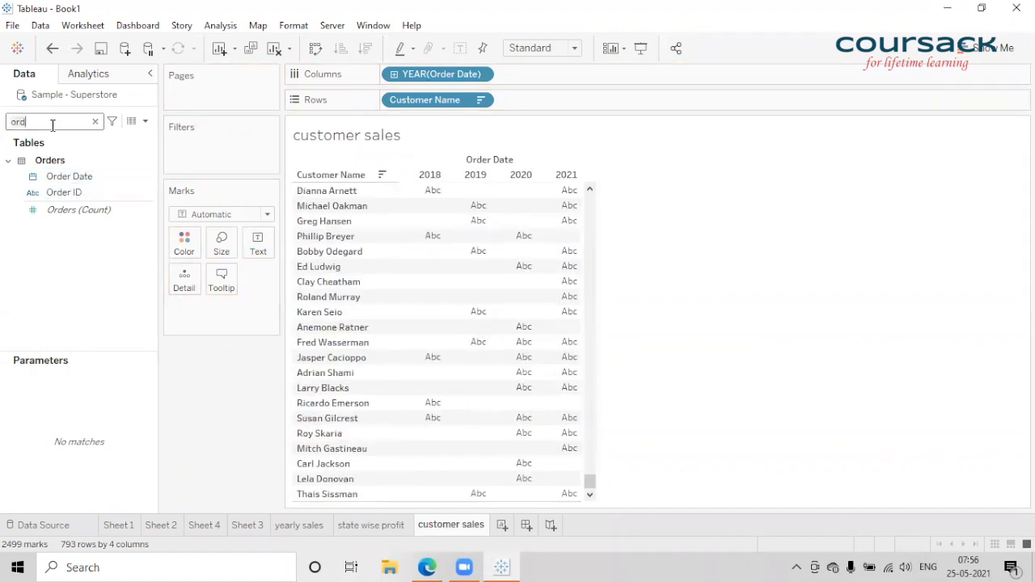
pyautogui.write('sa')
pyautogui.moveTo(57, 194); pyautogui.dragTo(257, 242)
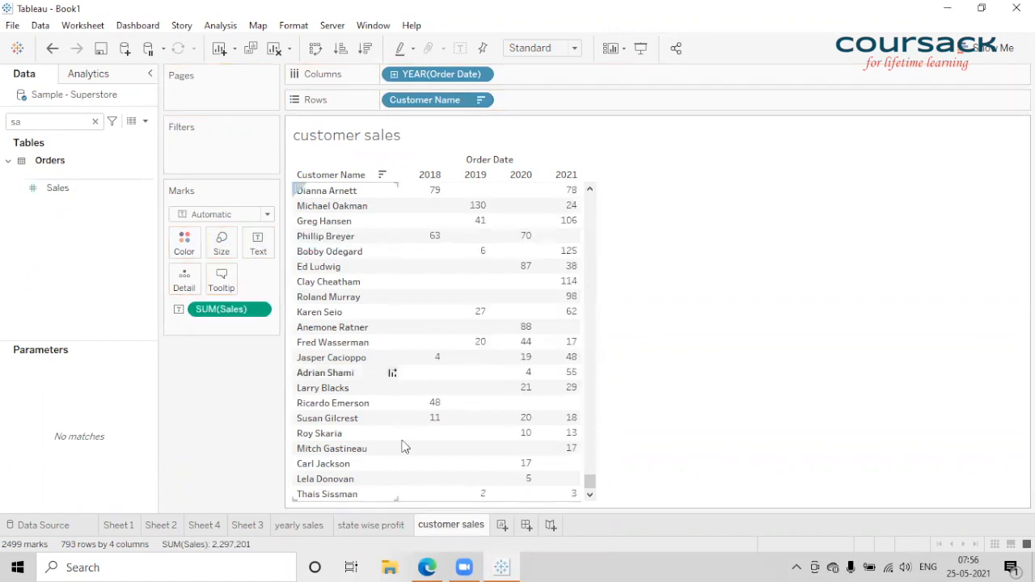
# Delete the worksheets Sheet 1, Sheet 2 and Sheet 3
pyautogui.click(298, 528)
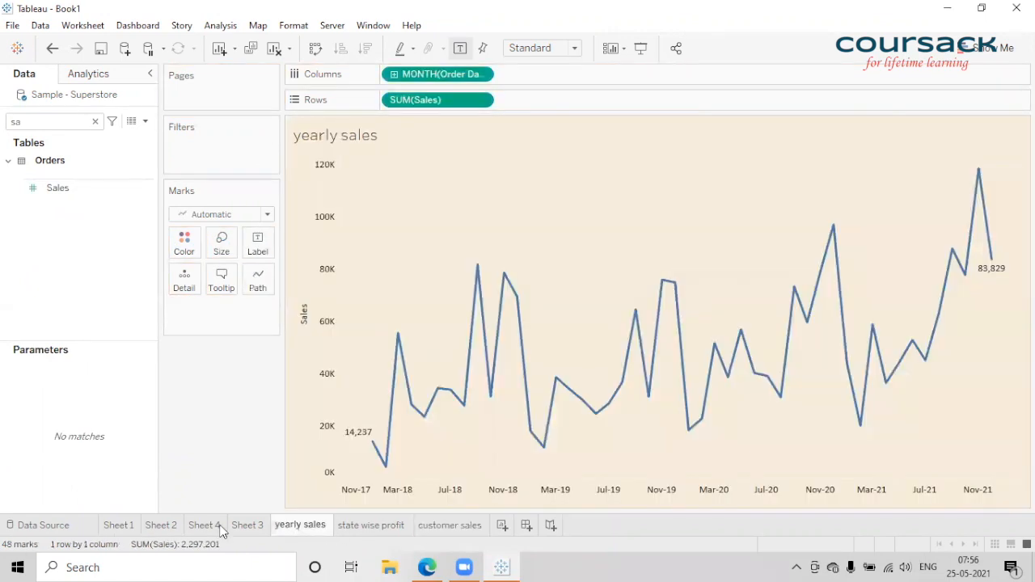
pyautogui.click(123, 525)
pyautogui.rightClick(126, 526)
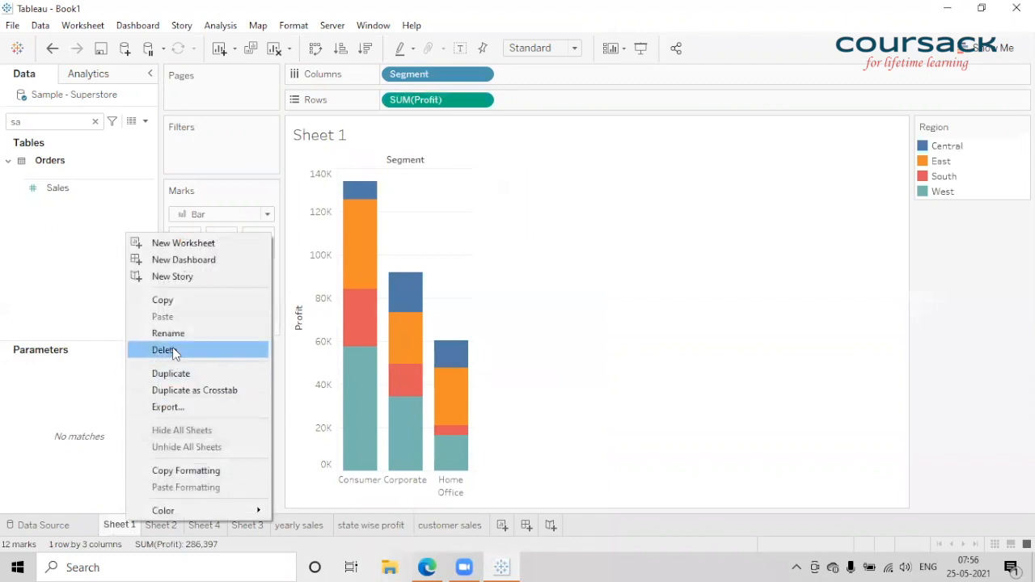
pyautogui.click(162, 406)
pyautogui.rightClick(130, 525)
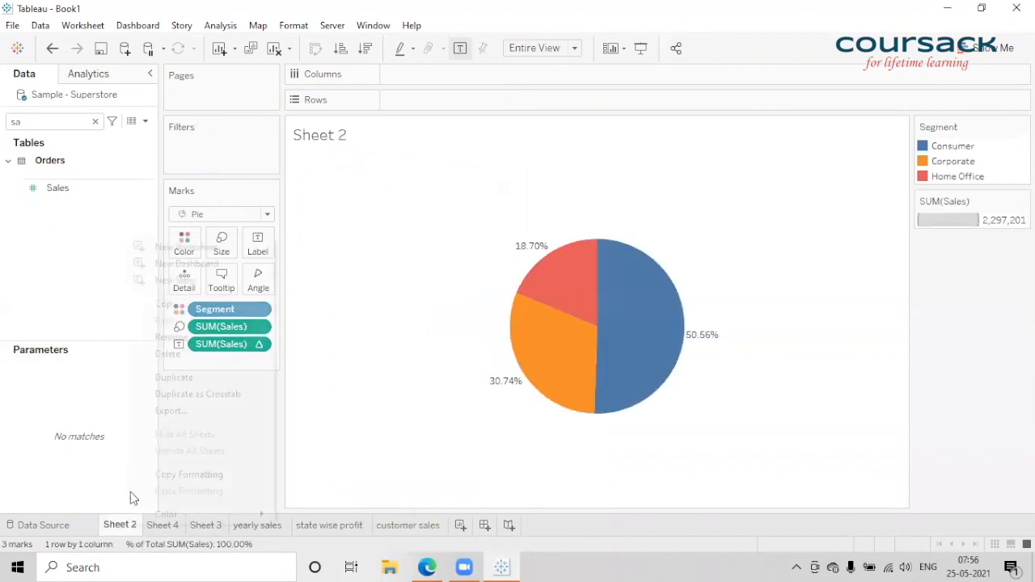
pyautogui.click(177, 354)
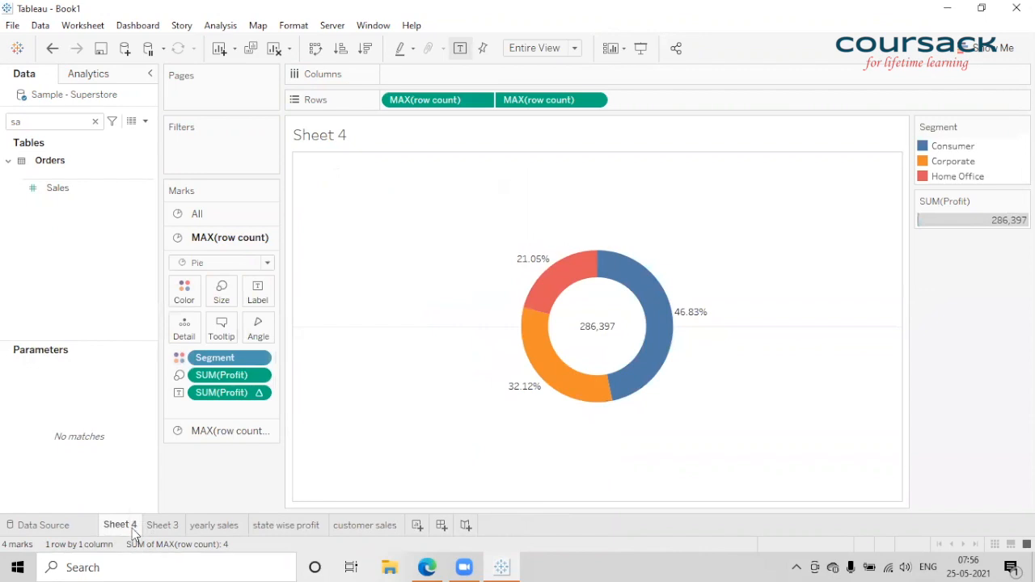
pyautogui.click(154, 527)
pyautogui.rightClick(163, 527)
pyautogui.click(208, 354)
# Move the Sheet 4 donut chart worksheet after customer sales and rename it segment wise profit
pyautogui.click(120, 525)
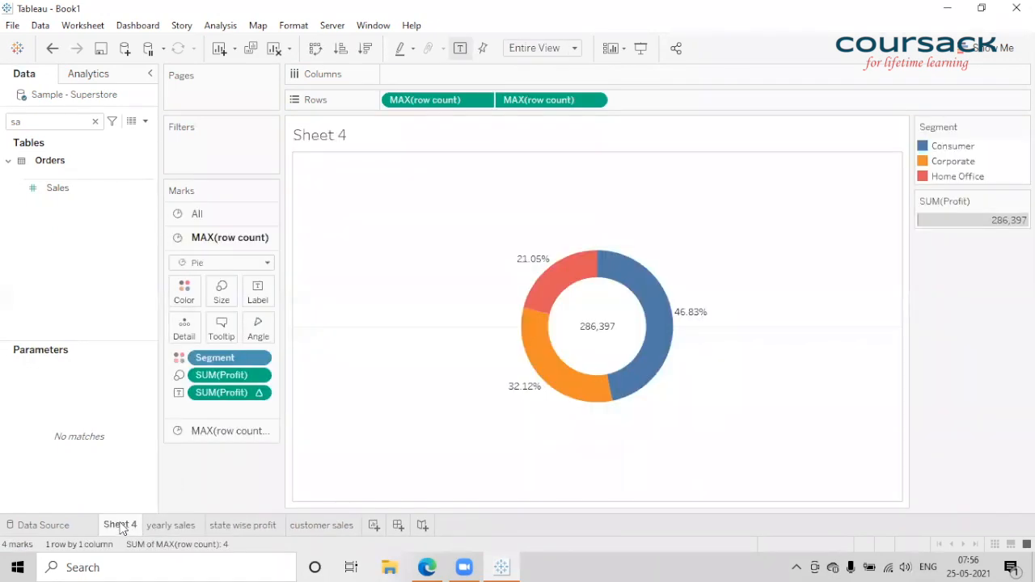
pyautogui.moveTo(123, 527)
pyautogui.mouseDown()
pyautogui.moveTo(318, 525)
pyautogui.moveTo(251, 526)
pyautogui.mouseUp()
pyautogui.click(336, 525)
pyautogui.doubleClick(352, 524)
pyautogui.write('segment')
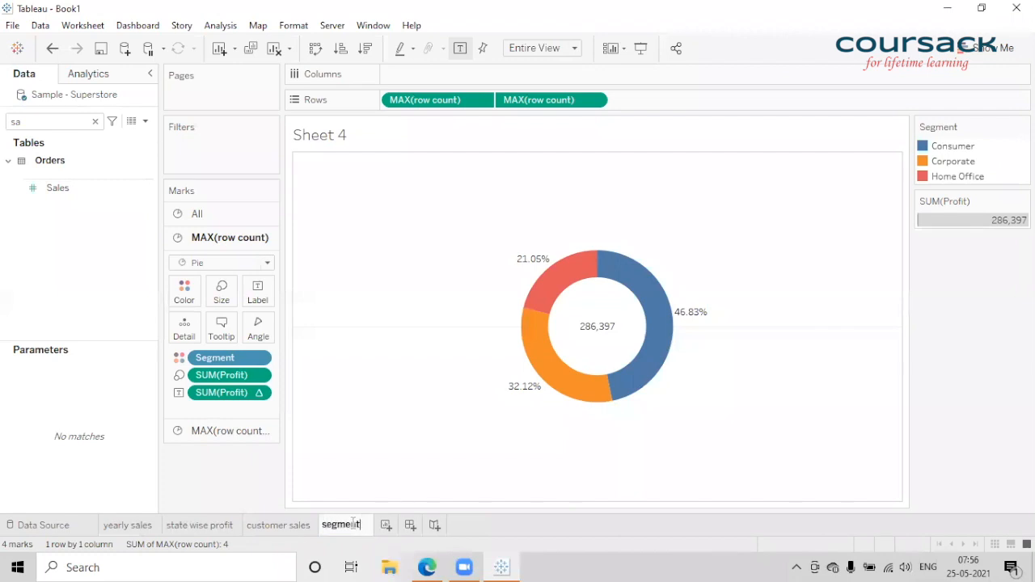
pyautogui.write(' wise pro')
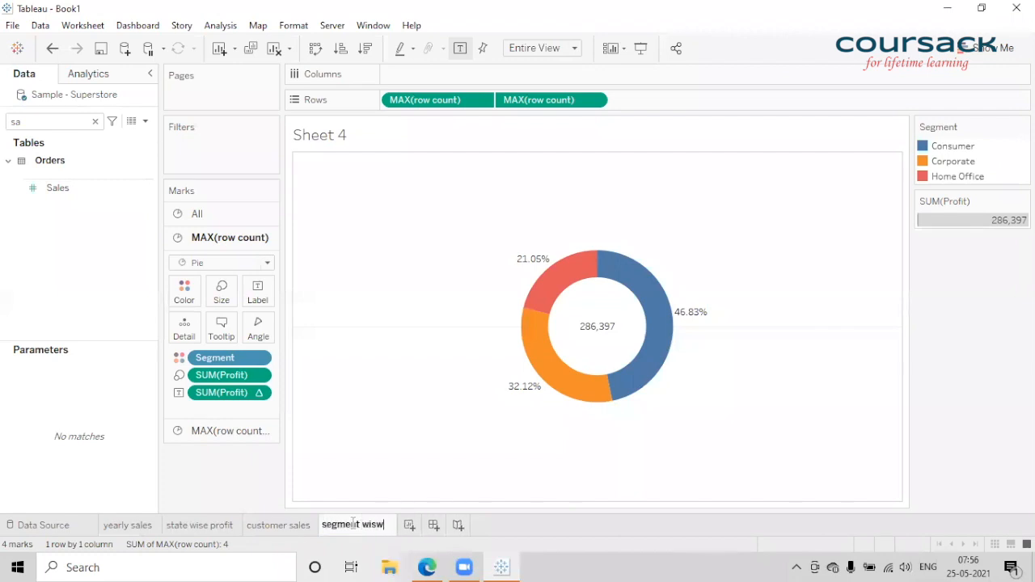
pyautogui.write('fit')
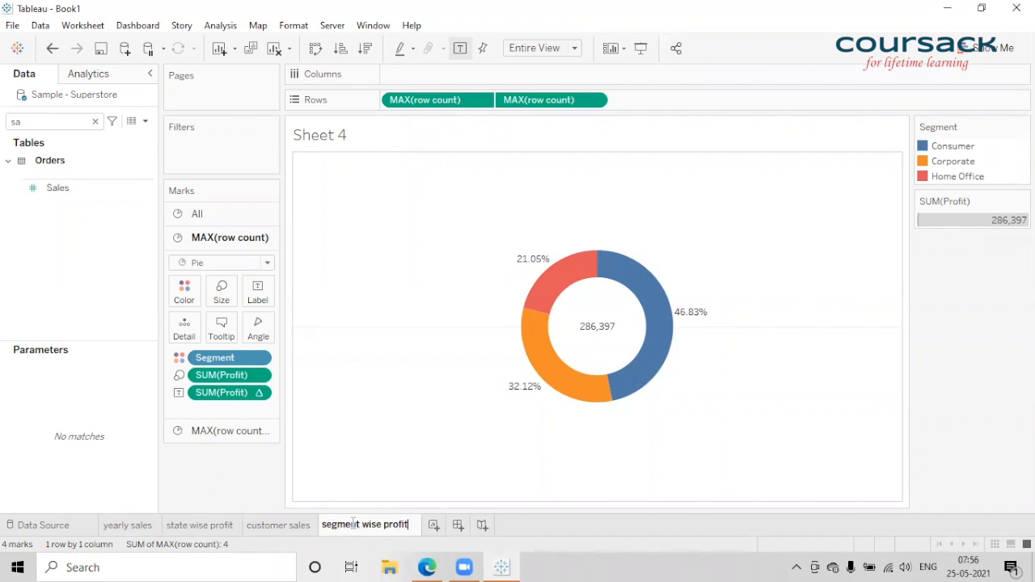
pyautogui.press('Return')
pyautogui.click(194, 524)
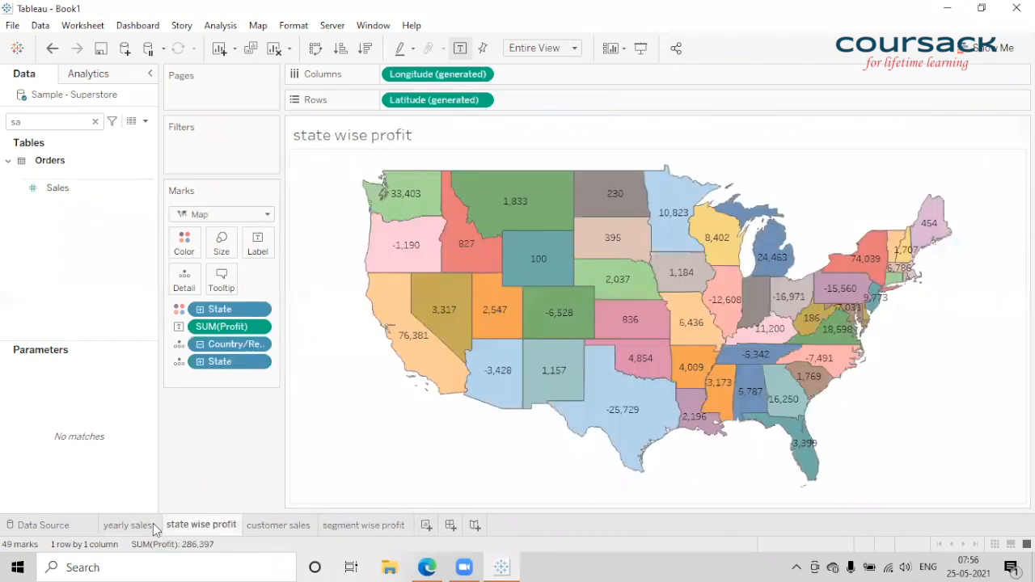
# Review the yearly sales, state wise profit, customer sales and segment wise profit worksheets, ending on customer sales
pyautogui.click(153, 524)
pyautogui.click(182, 528)
pyautogui.click(267, 529)
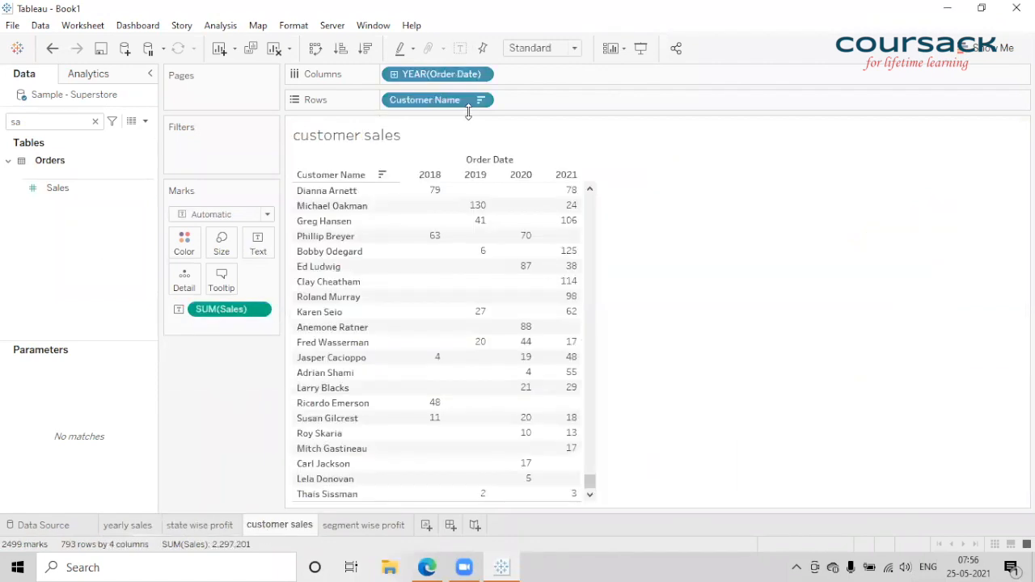
pyautogui.click(376, 524)
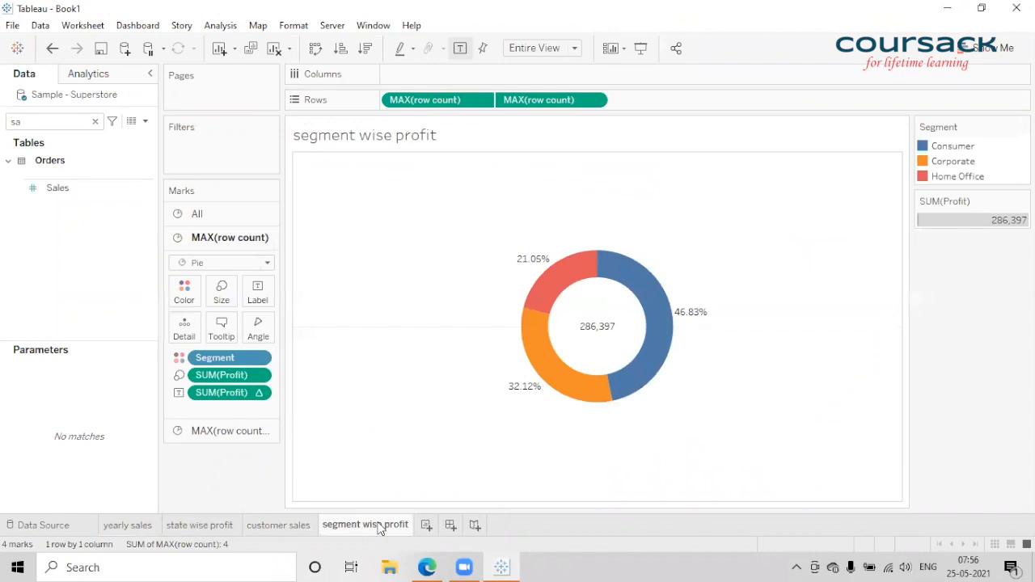
pyautogui.click(283, 524)
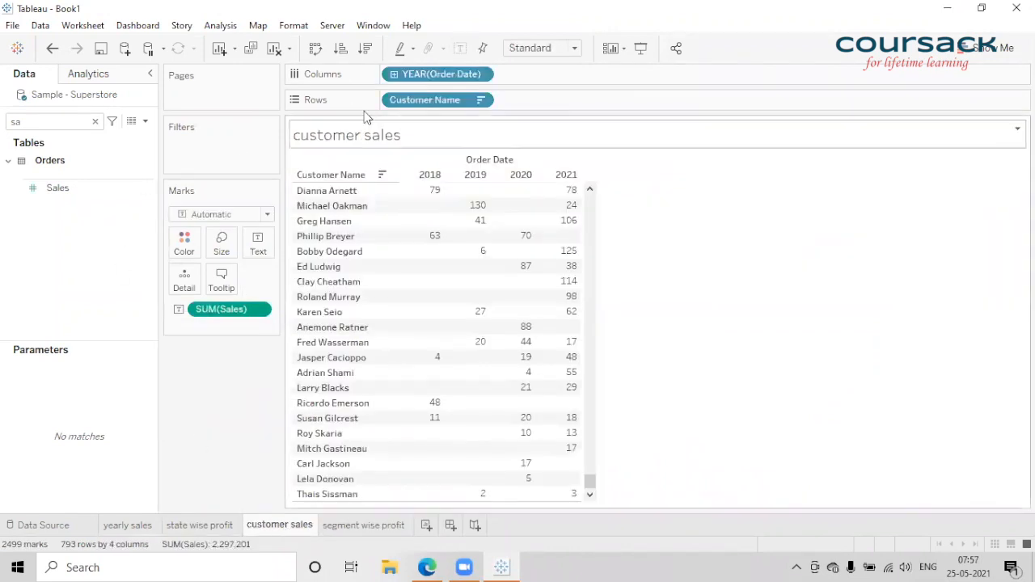
# Try discrete lines, area and treemap charts on the customer sales sheet, and undo back to the text table
pyautogui.click(980, 48)
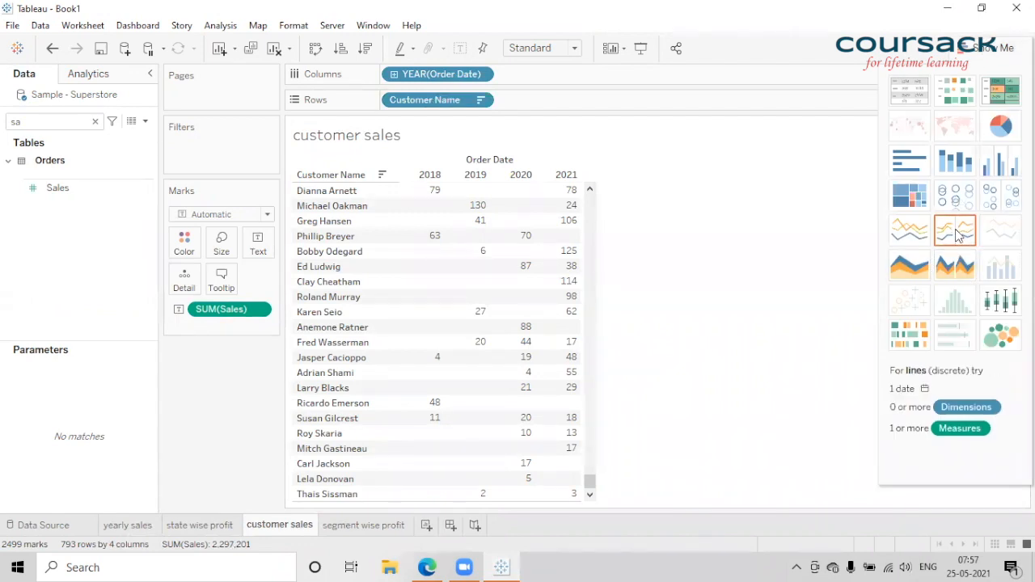
pyautogui.click(956, 235)
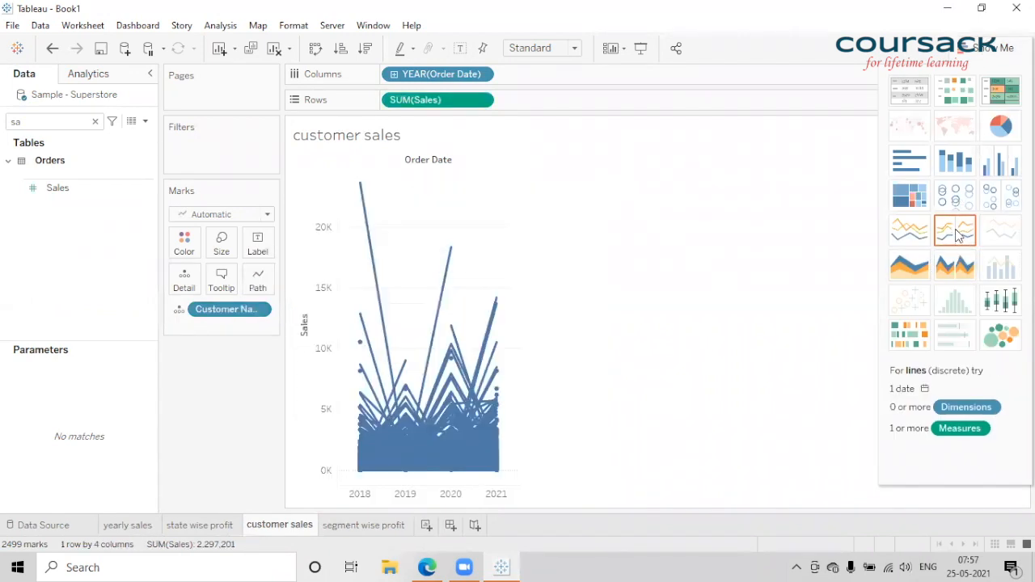
pyautogui.click(909, 267)
pyautogui.click(909, 196)
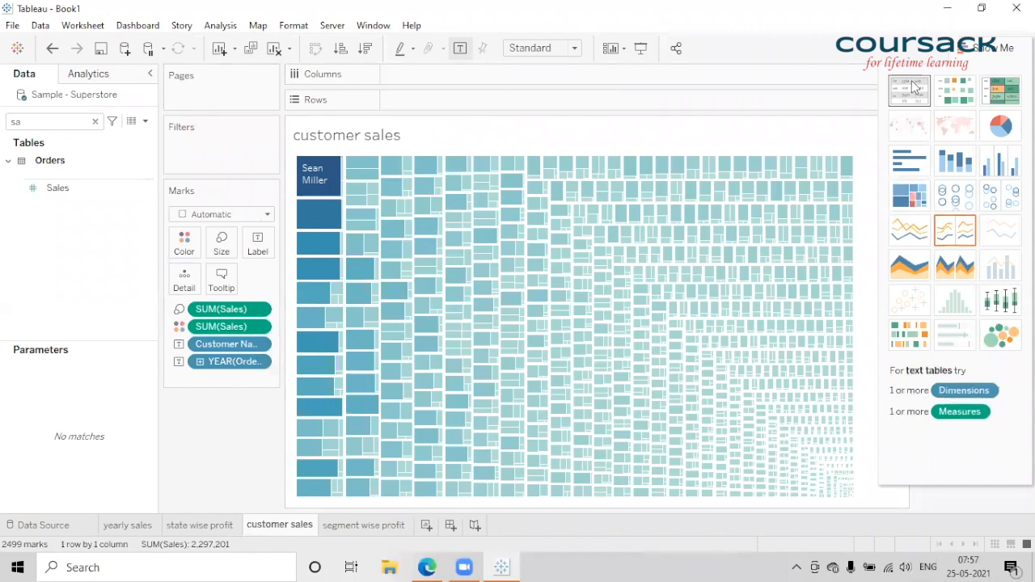
pyautogui.click(52, 48)
pyautogui.click(52, 48)
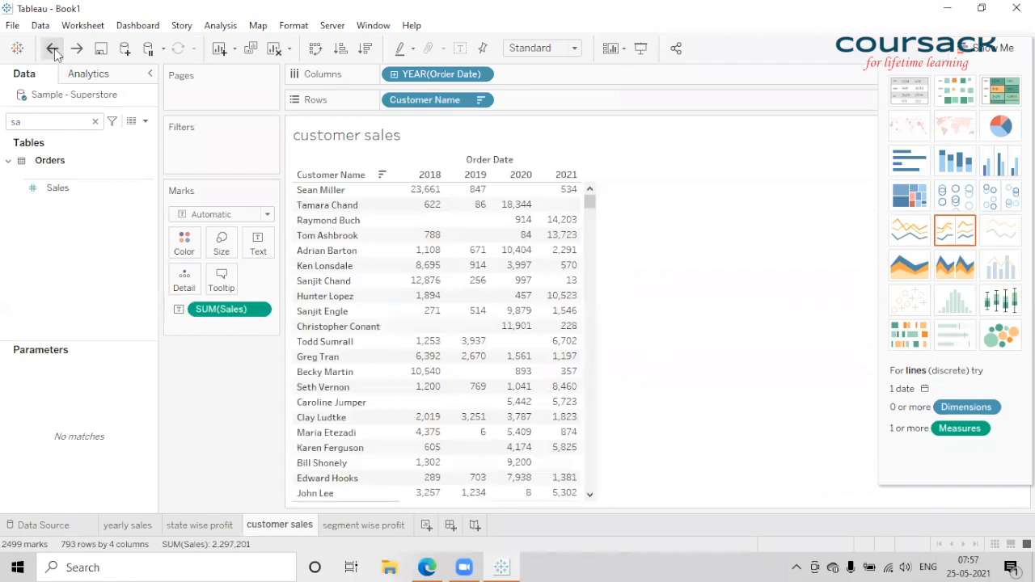
pyautogui.click(977, 53)
# Switch to the yearly sales worksheet and clear the field search so all data fields are listed
pyautogui.moveTo(590, 201)
pyautogui.mouseDown()
pyautogui.moveTo(607, 461)
pyautogui.moveTo(594, 420)
pyautogui.moveTo(607, 197)
pyautogui.mouseUp()
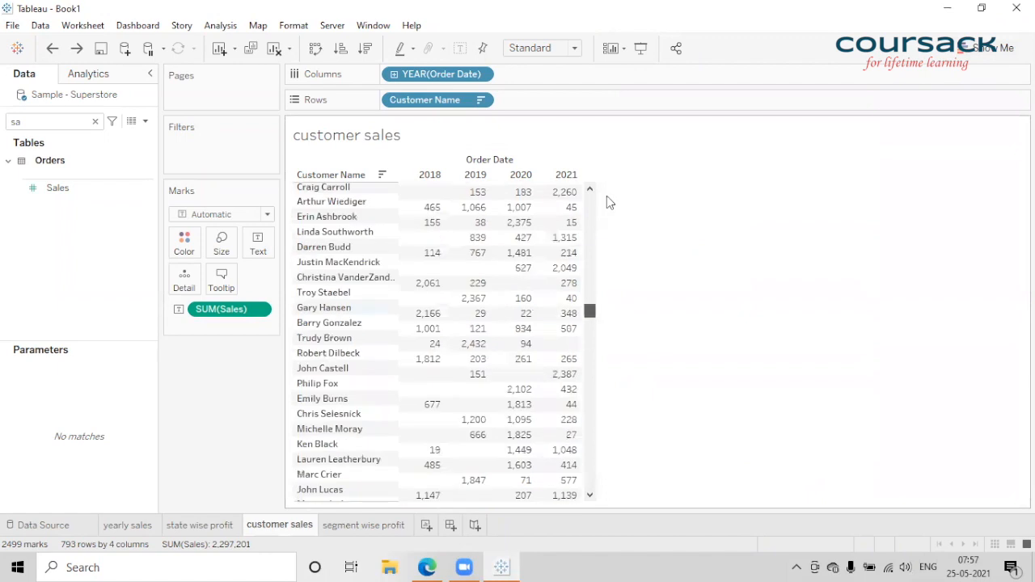
pyautogui.click(126, 524)
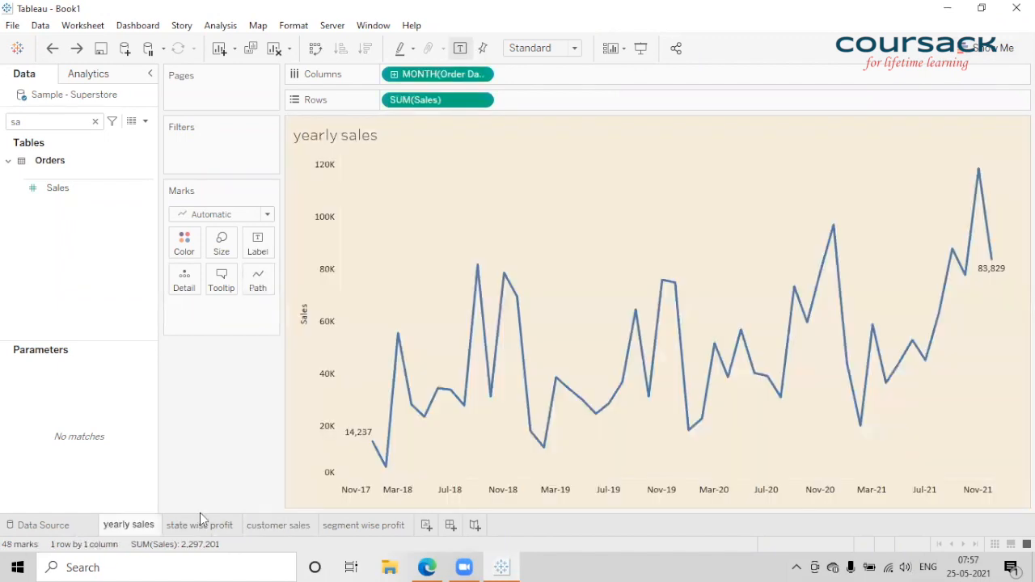
pyautogui.click(95, 121)
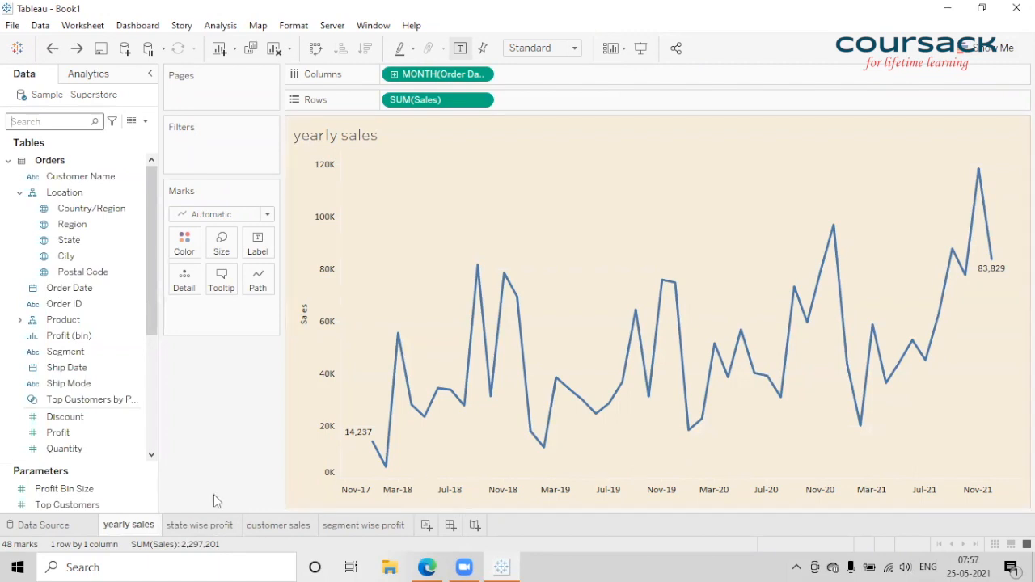
pyautogui.click(426, 526)
pyautogui.click(467, 526)
pyautogui.rightClick(475, 526)
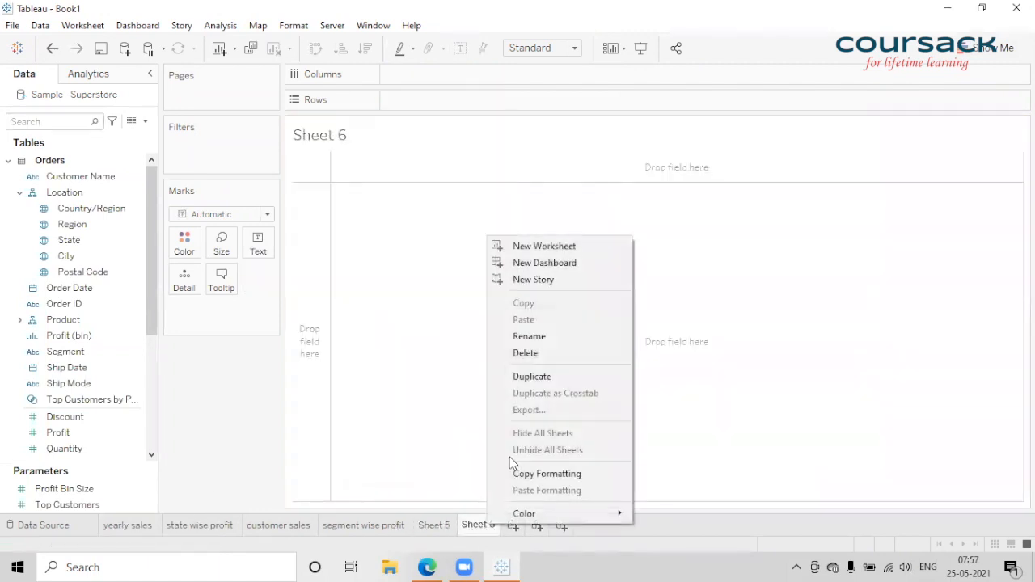
pyautogui.click(532, 373)
pyautogui.rightClick(441, 530)
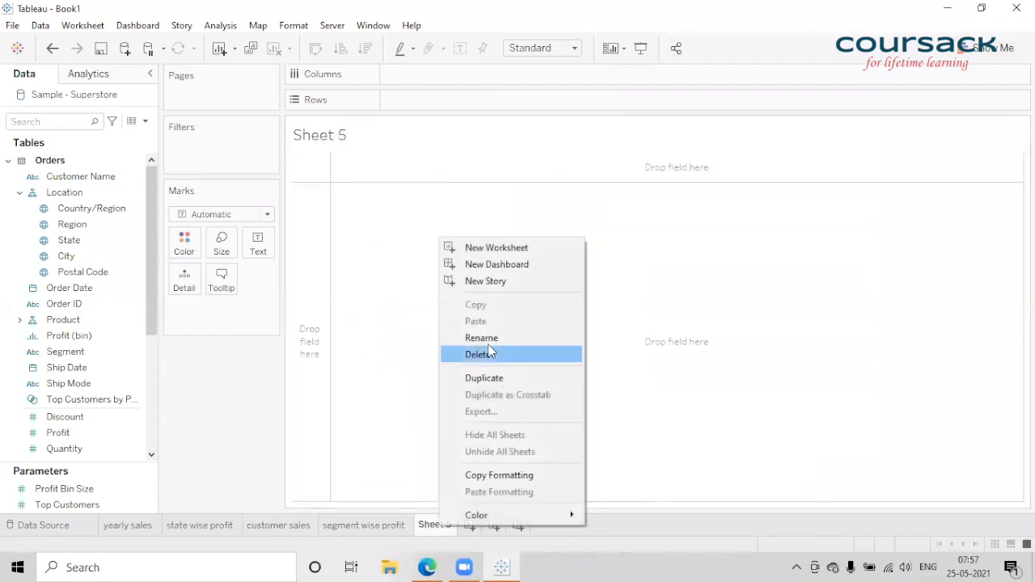
pyautogui.click(490, 354)
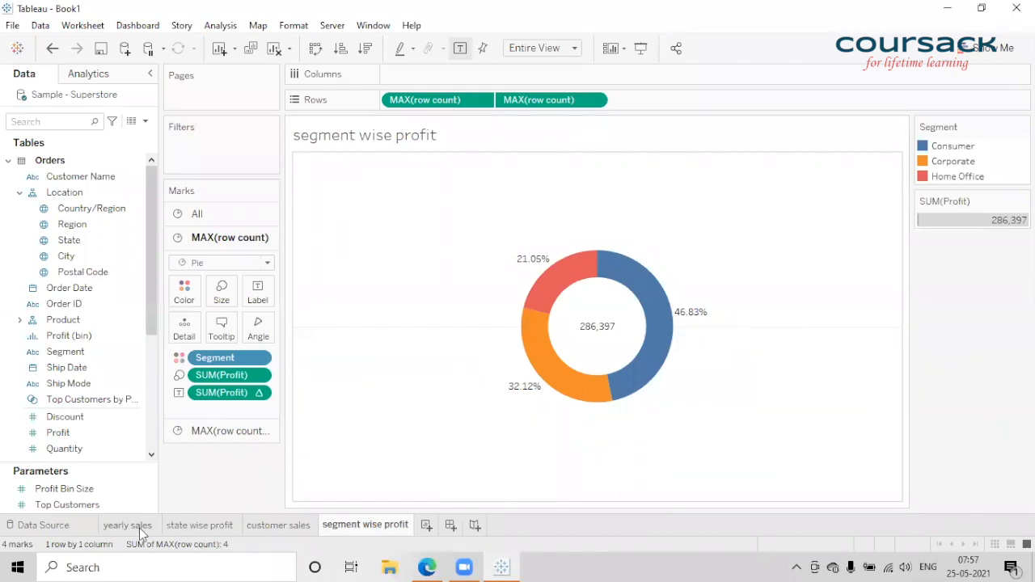
# Create a new dashboard and widen its side pane so the sheet names can be read in full
pyautogui.moveTo(142, 532)
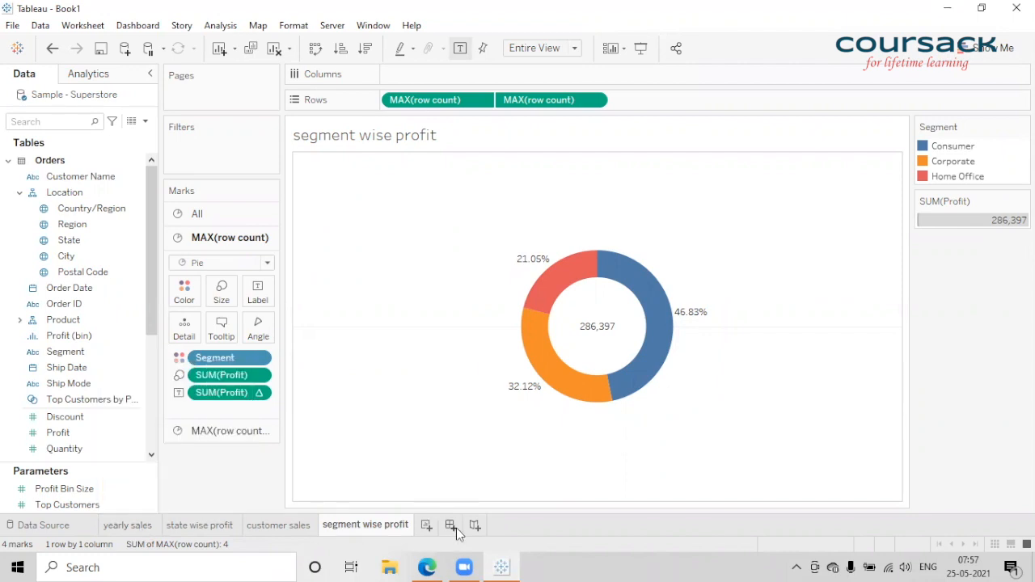
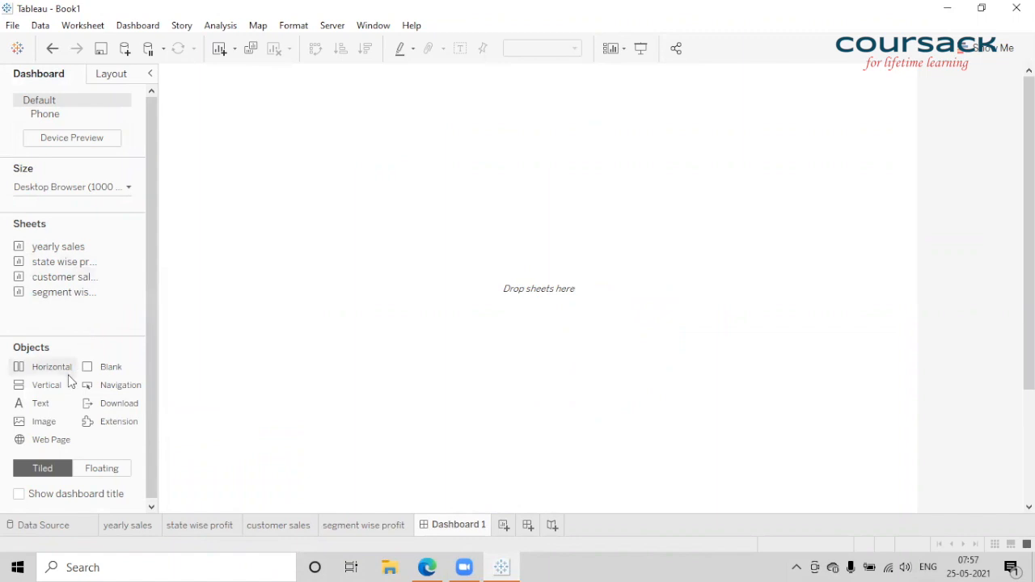
pyautogui.moveTo(158, 345); pyautogui.dragTo(192, 349)
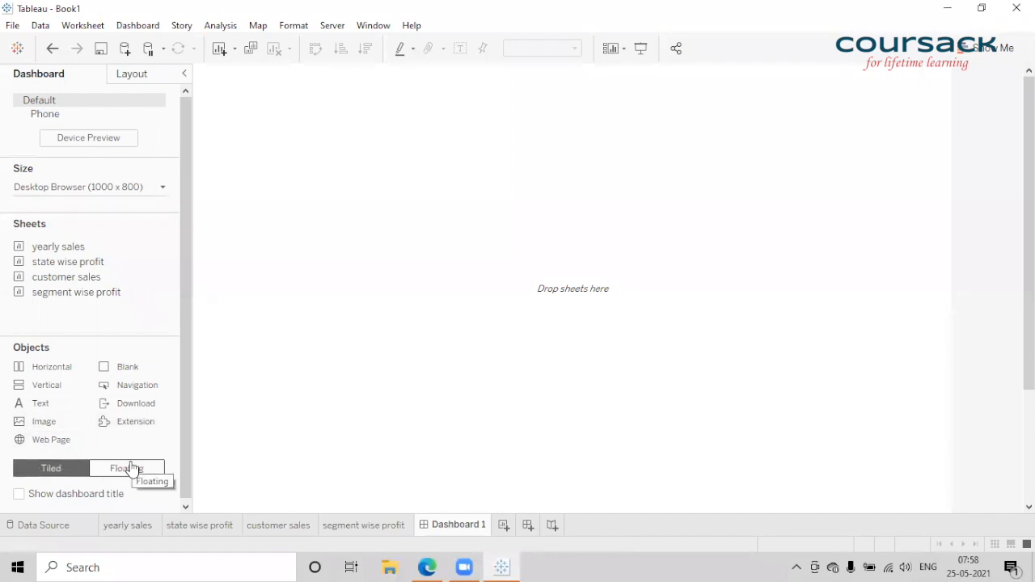
# Try a tiled layout with yearly sales on the dashboard and state wise profit to its left
pyautogui.moveTo(33, 247); pyautogui.dragTo(71, 491)
pyautogui.moveTo(42, 248); pyautogui.dragTo(364, 255)
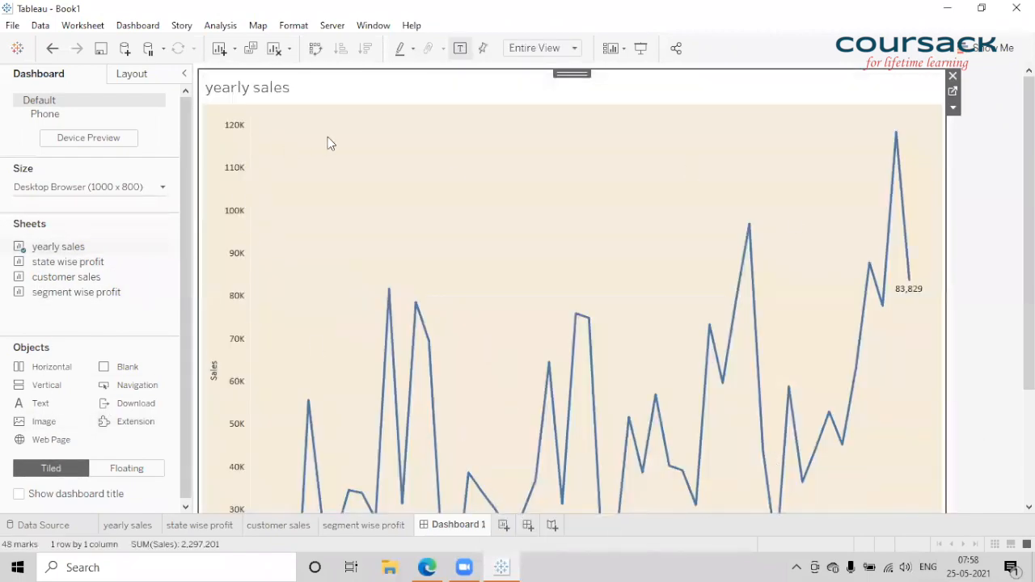
pyautogui.moveTo(72, 266)
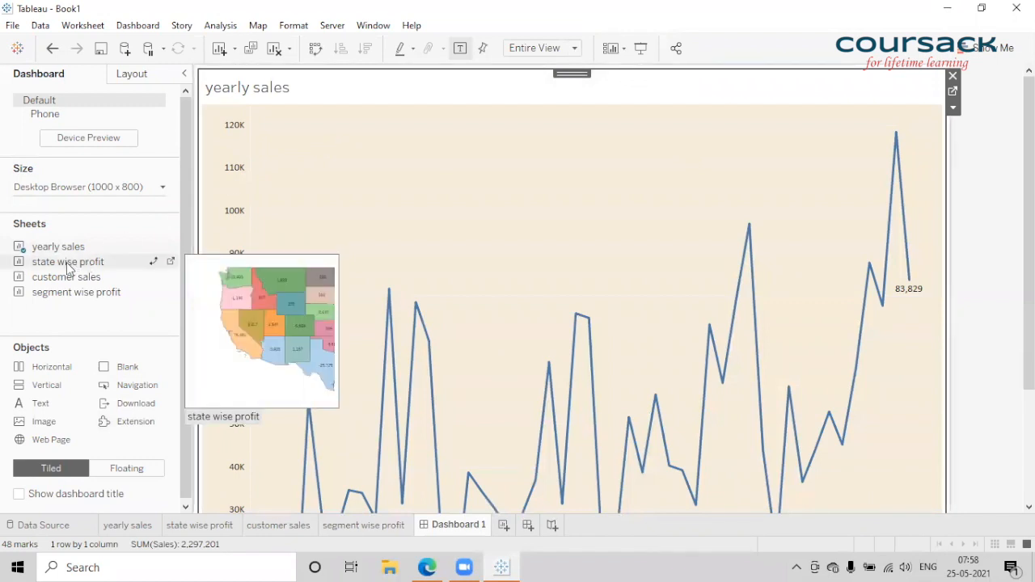
pyautogui.moveTo(69, 267); pyautogui.dragTo(774, 339)
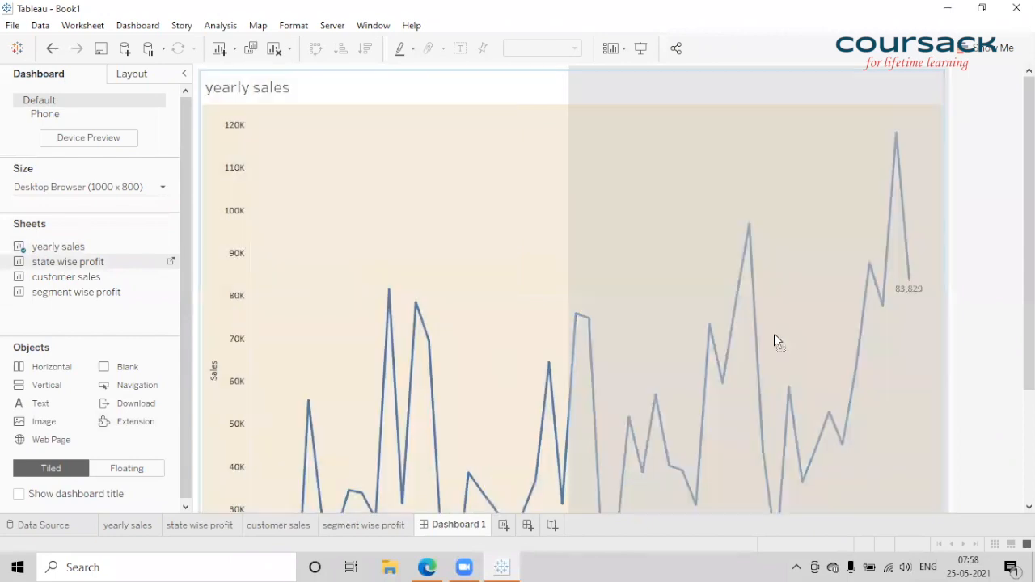
pyautogui.moveTo(692, 213); pyautogui.dragTo(275, 255)
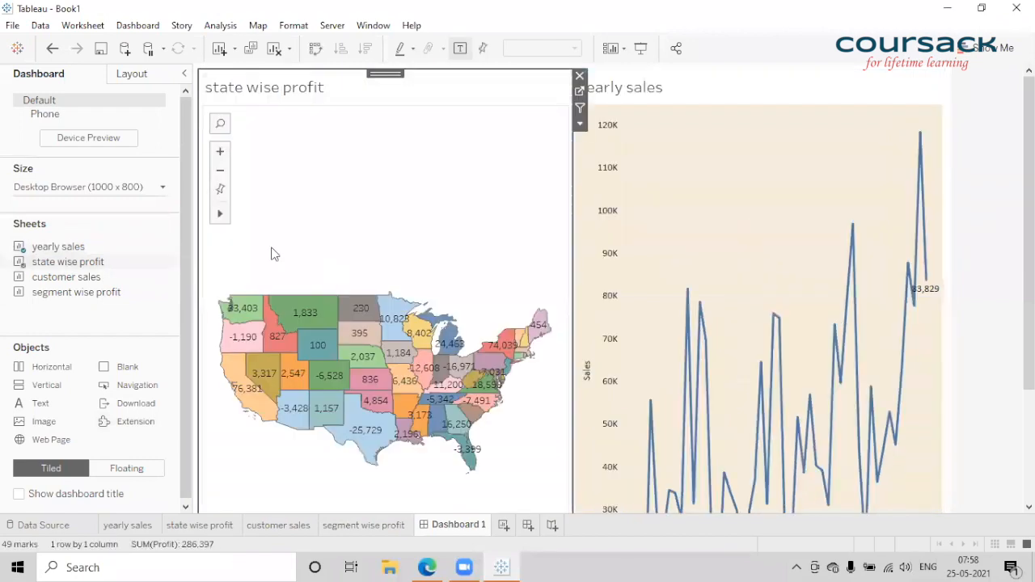
# Undo that placement, try state wise profit tiled to the right of yearly sales, and clear the dashboard
pyautogui.click(51, 48)
pyautogui.moveTo(398, 268); pyautogui.dragTo(792, 269)
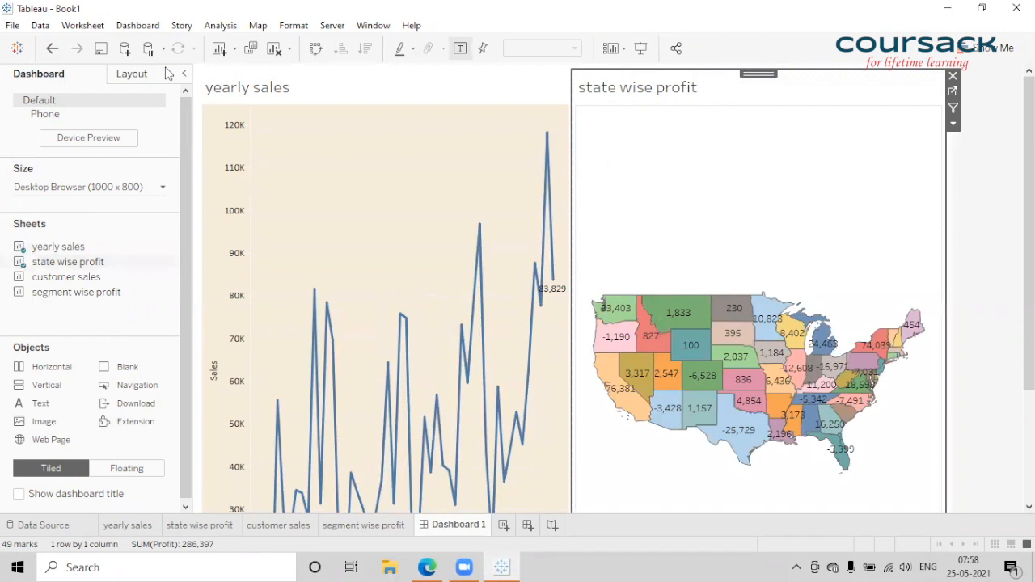
pyautogui.click(52, 48)
pyautogui.click(274, 49)
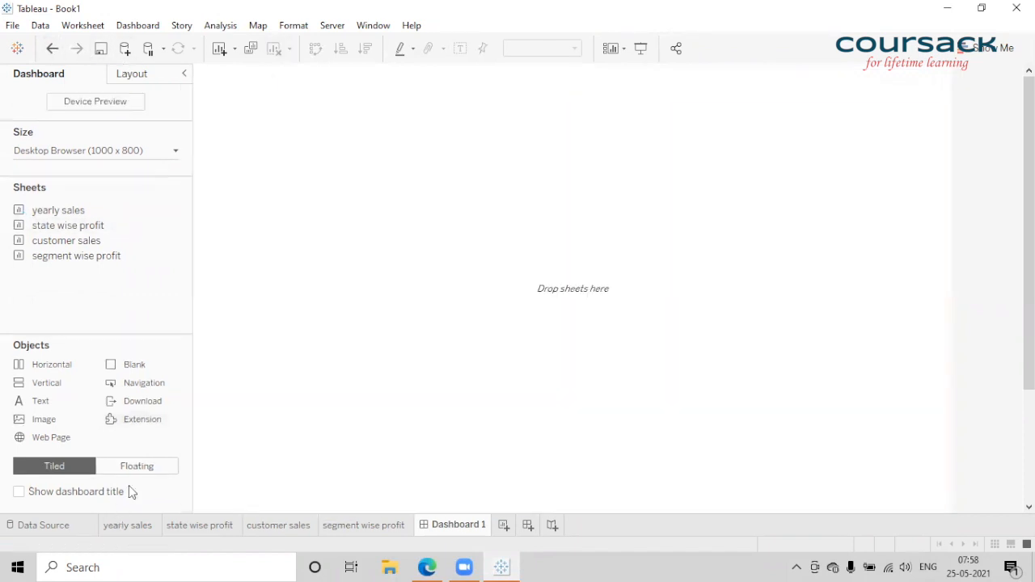
# Place the yearly sales and state wise profit sheets on the dashboard as floating objects
pyautogui.click(139, 467)
pyautogui.moveTo(53, 209); pyautogui.dragTo(408, 203)
pyautogui.moveTo(67, 225); pyautogui.dragTo(681, 127)
# Enlarge the floating yearly sales chart and move it to the dashboard's upper-left corner
pyautogui.click(475, 232)
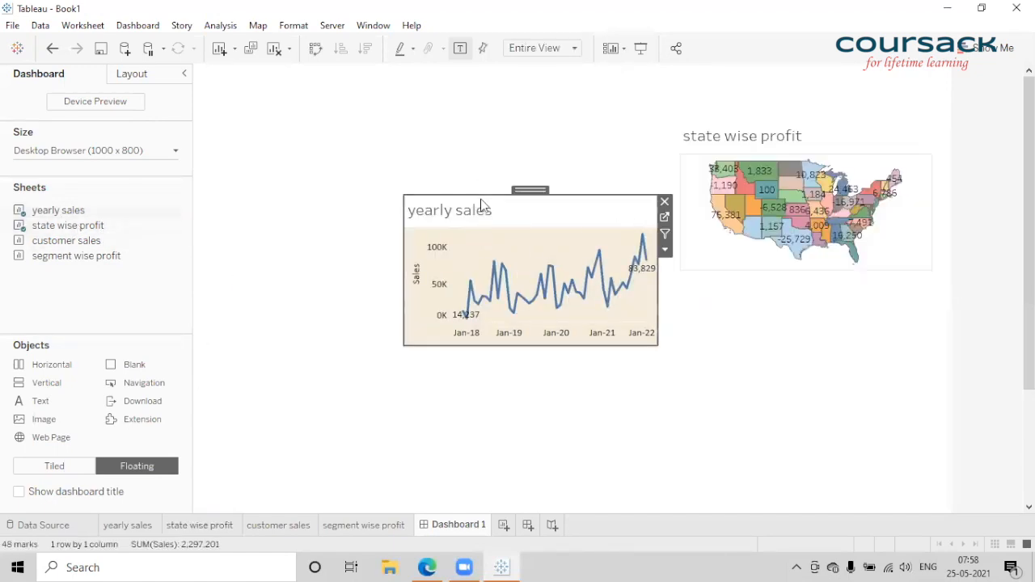
pyautogui.moveTo(526, 186); pyautogui.dragTo(345, 118)
pyautogui.moveTo(478, 280); pyautogui.dragTo(521, 354)
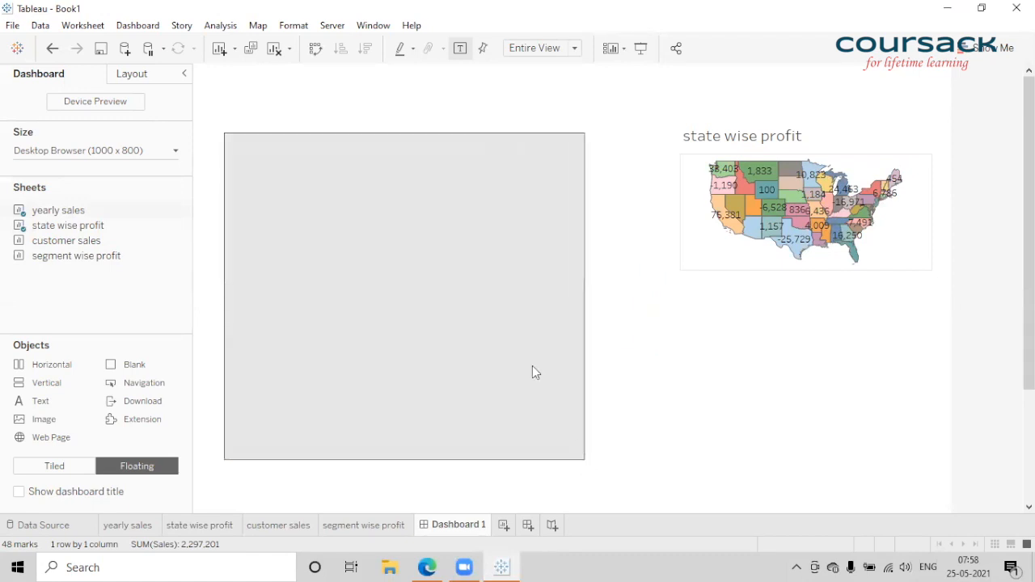
pyautogui.moveTo(402, 125); pyautogui.dragTo(389, 65)
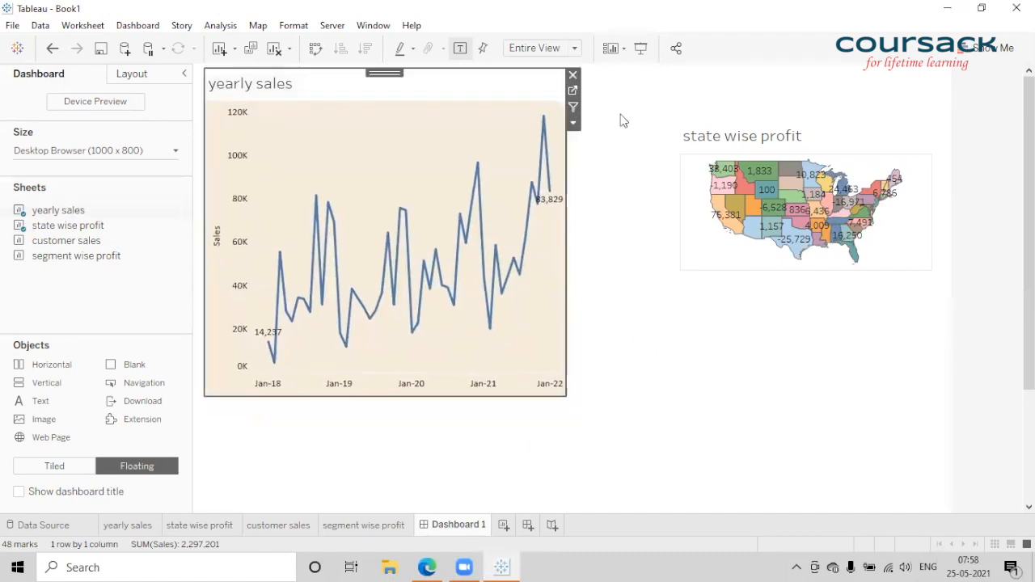
# Enlarge the floating state wise profit map and fit it directly beside the yearly sales chart
pyautogui.click(800, 130)
pyautogui.moveTo(676, 122); pyautogui.dragTo(566, 129)
pyautogui.moveTo(720, 127); pyautogui.dragTo(714, 99)
pyautogui.moveTo(717, 270); pyautogui.dragTo(715, 398)
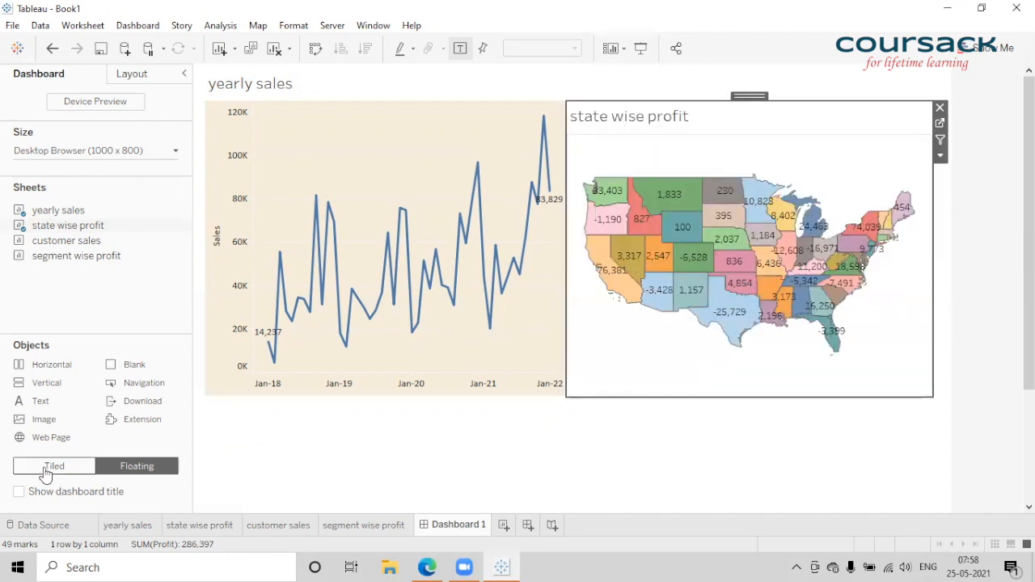
# Clear both floating sheets from the dashboard and set object placement back to Tiled
pyautogui.click(275, 49)
pyautogui.click(57, 469)
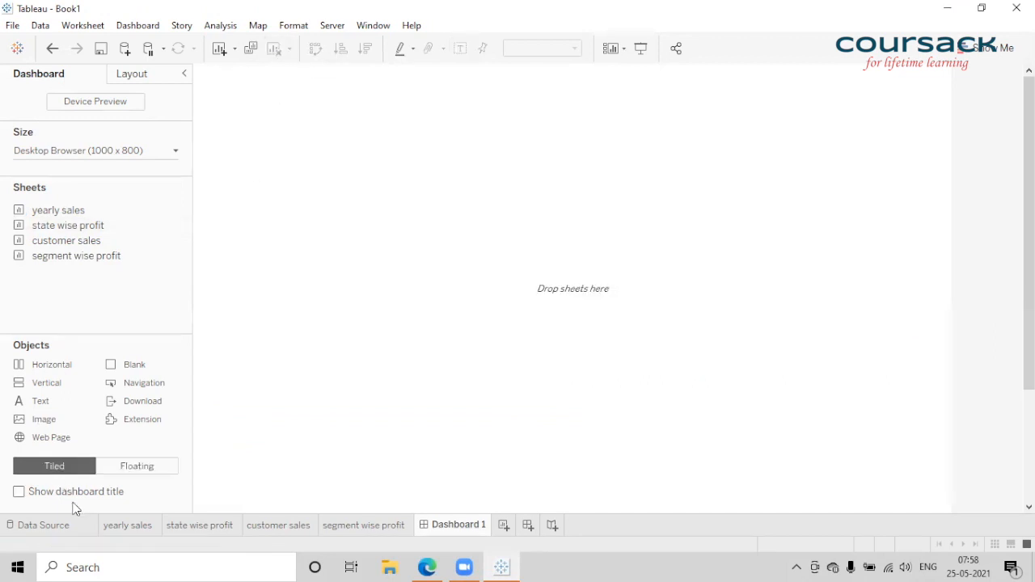
# Set the dashboard size to Automatic instead of a fixed size
pyautogui.click(81, 151)
pyautogui.click(71, 177)
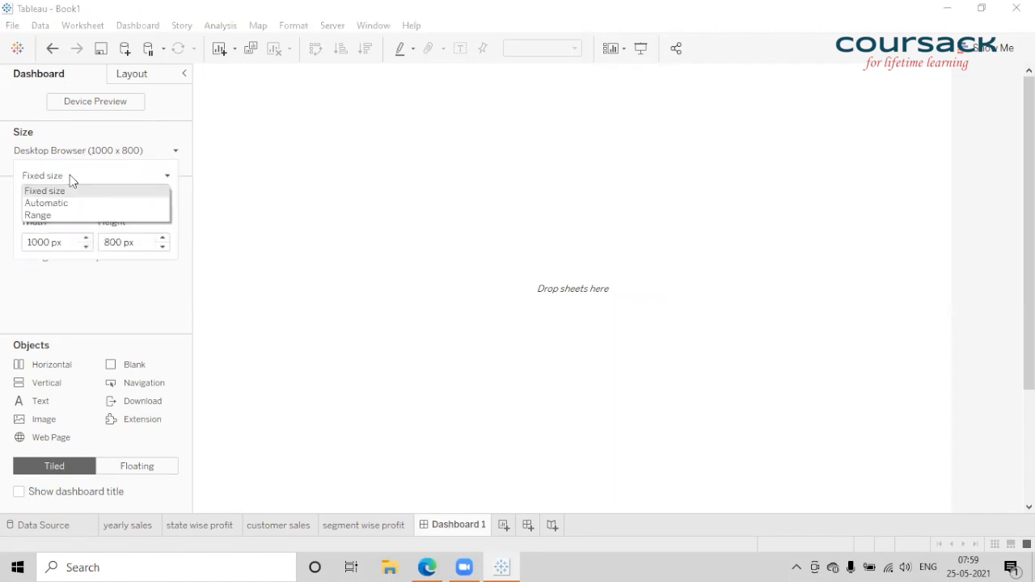
pyautogui.click(98, 278)
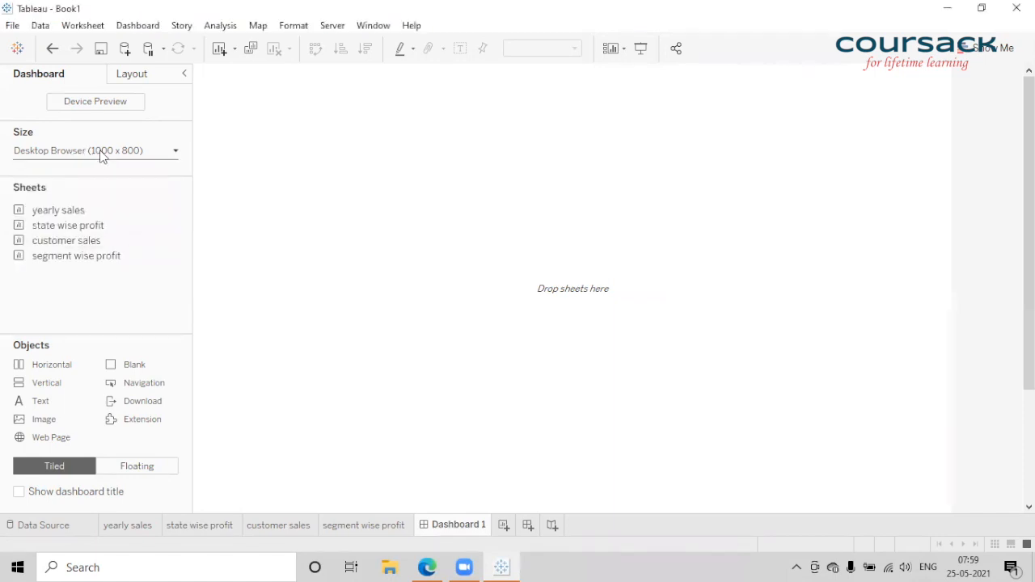
pyautogui.click(97, 151)
pyautogui.click(80, 177)
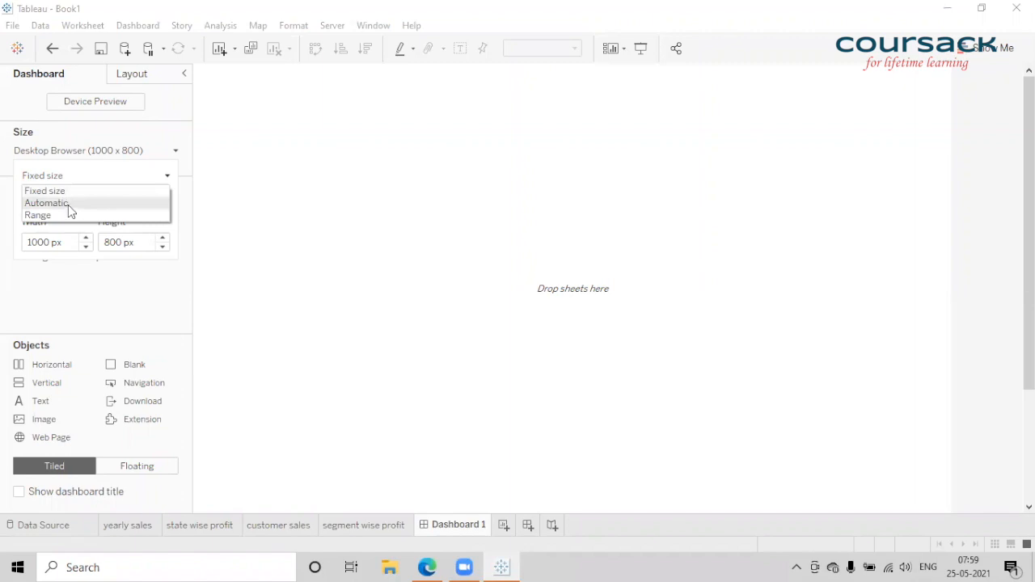
pyautogui.click(68, 205)
pyautogui.click(124, 291)
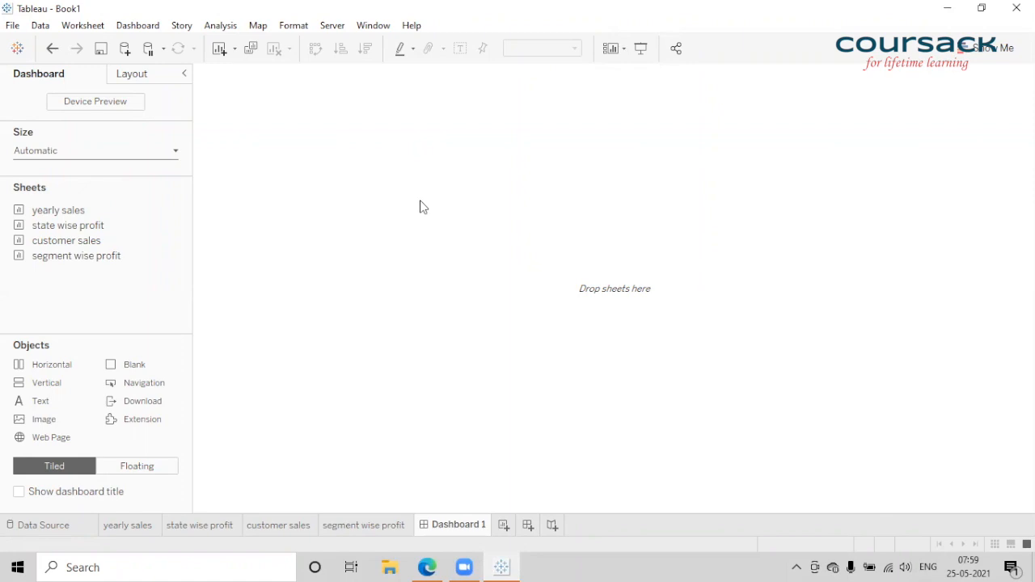
# Preview the dashboard with the Desktop device type and look through the available monitor models
pyautogui.click(89, 103)
pyautogui.click(430, 84)
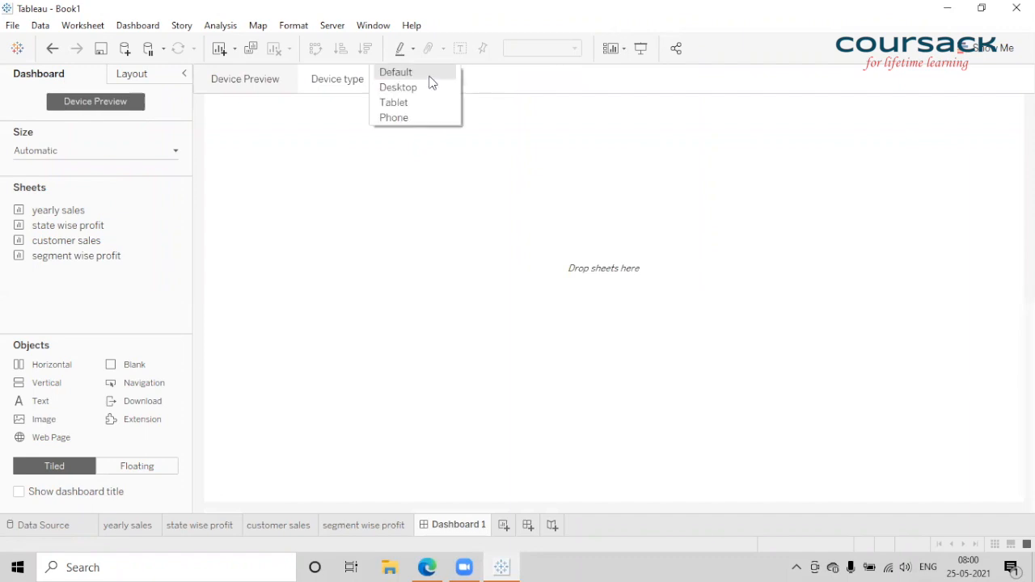
pyautogui.click(419, 87)
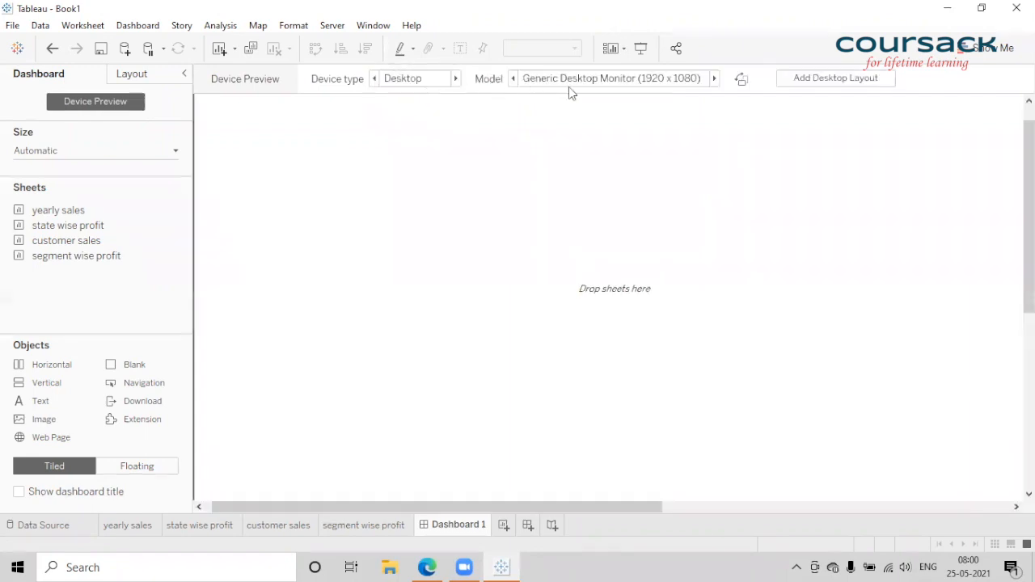
pyautogui.click(636, 81)
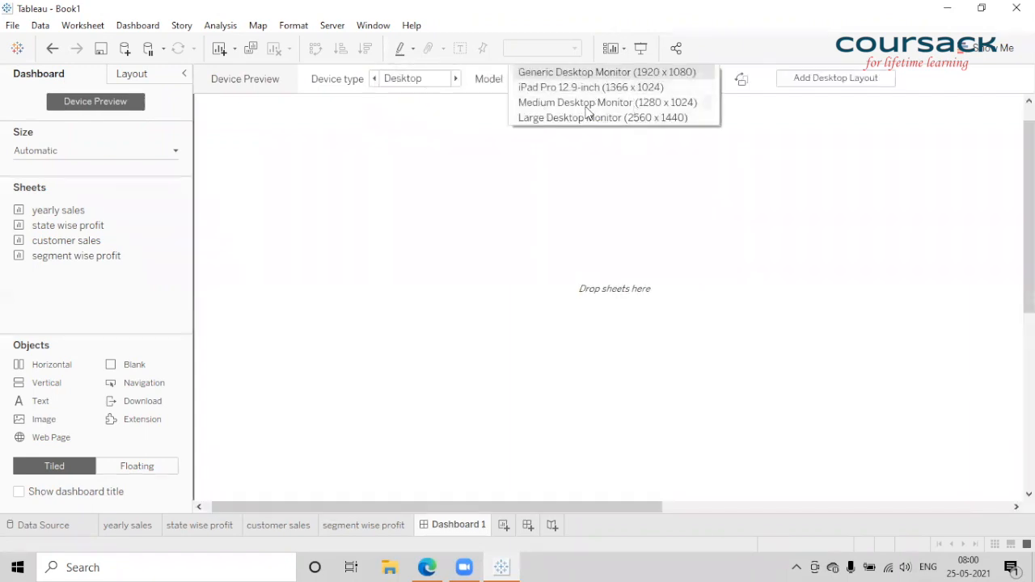
pyautogui.click(790, 147)
# Preview the dashboard with the Tablet device type and look through the available tablet models
pyautogui.click(421, 85)
pyautogui.click(418, 102)
pyautogui.click(593, 78)
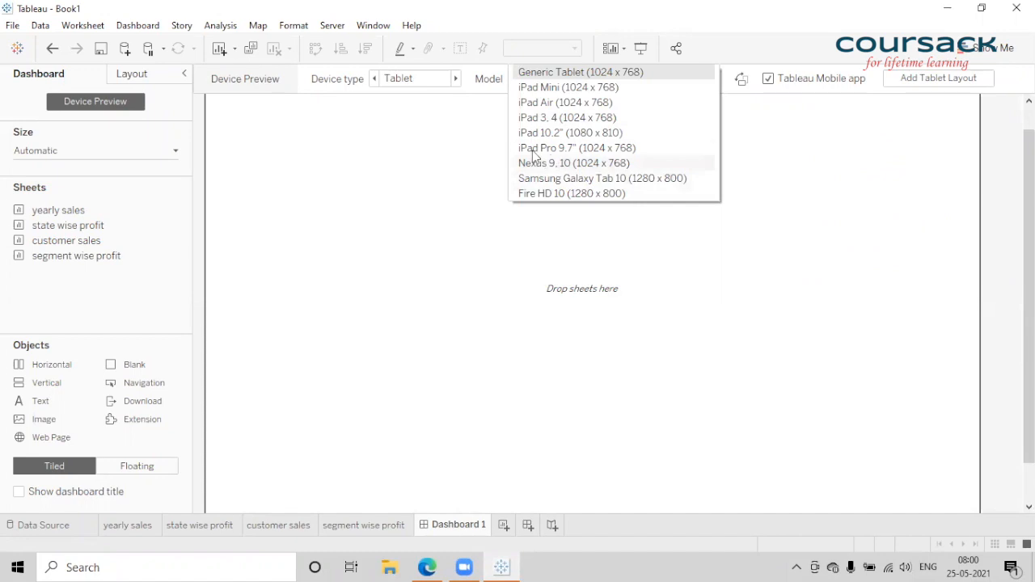
pyautogui.click(830, 157)
# Preview the dashboard with the Phone device type, look through the available phone models, and close the device preview
pyautogui.click(393, 83)
pyautogui.click(395, 118)
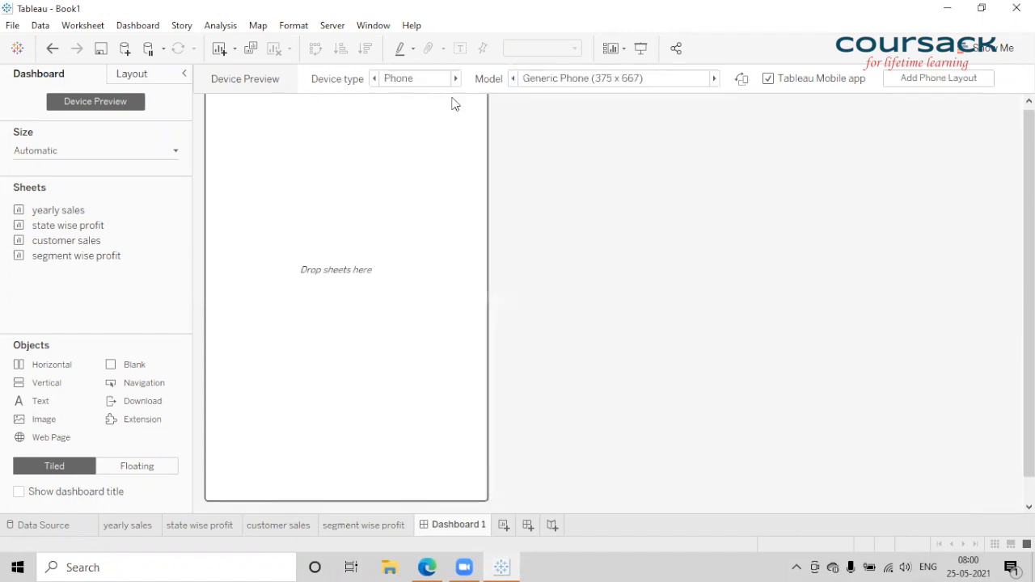
pyautogui.click(596, 78)
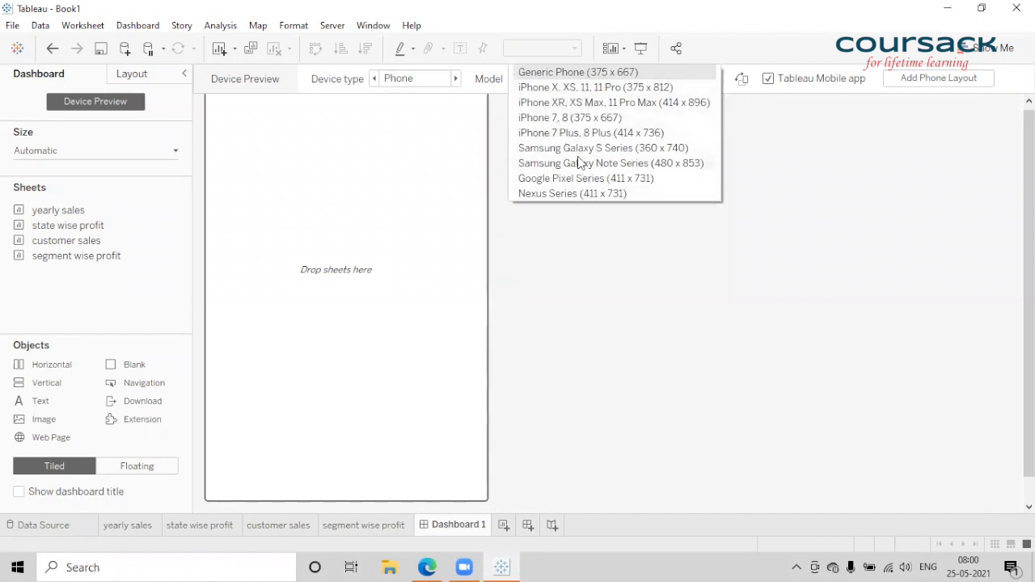
pyautogui.click(756, 176)
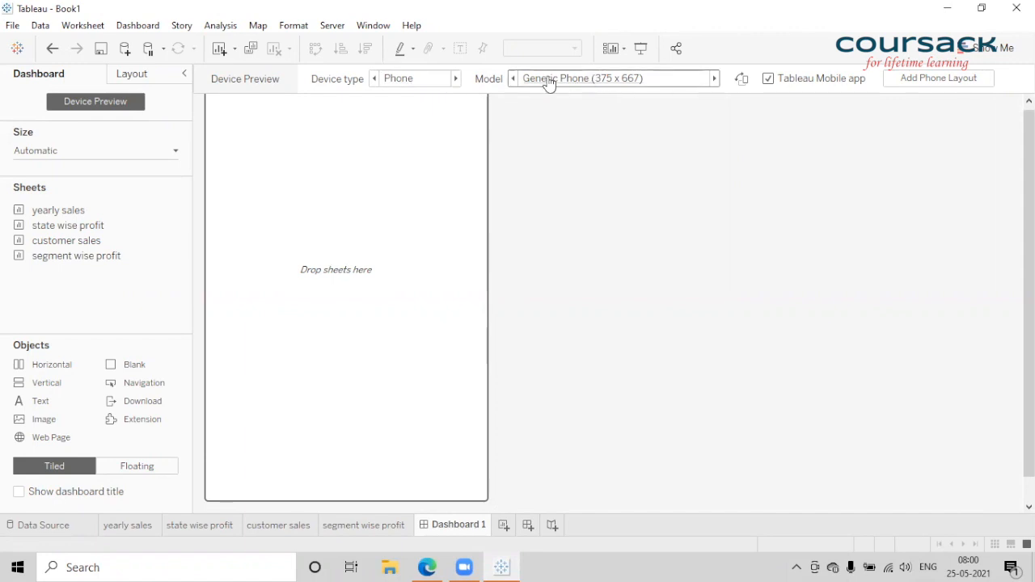
pyautogui.click(410, 85)
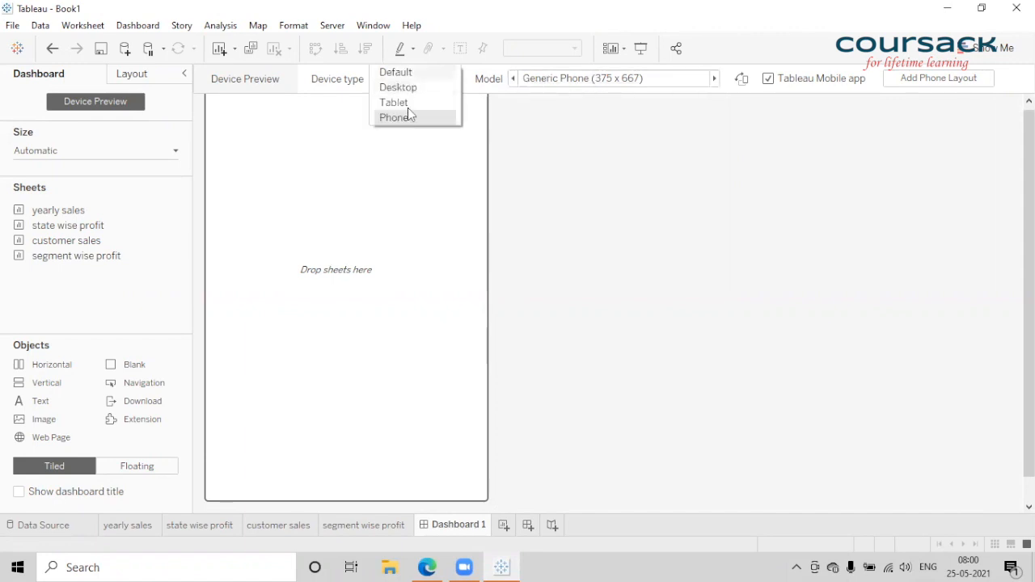
pyautogui.click(582, 159)
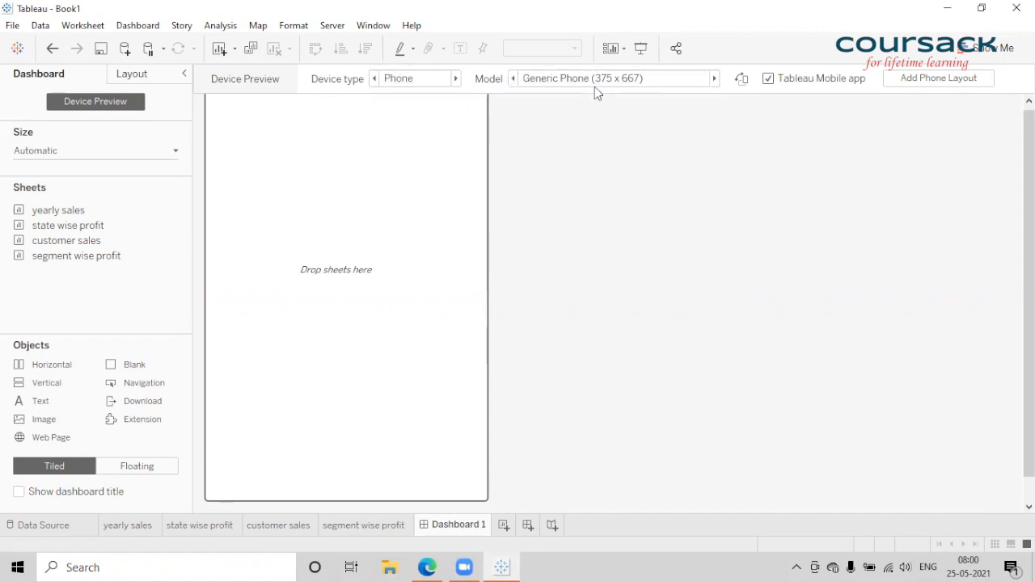
pyautogui.click(117, 104)
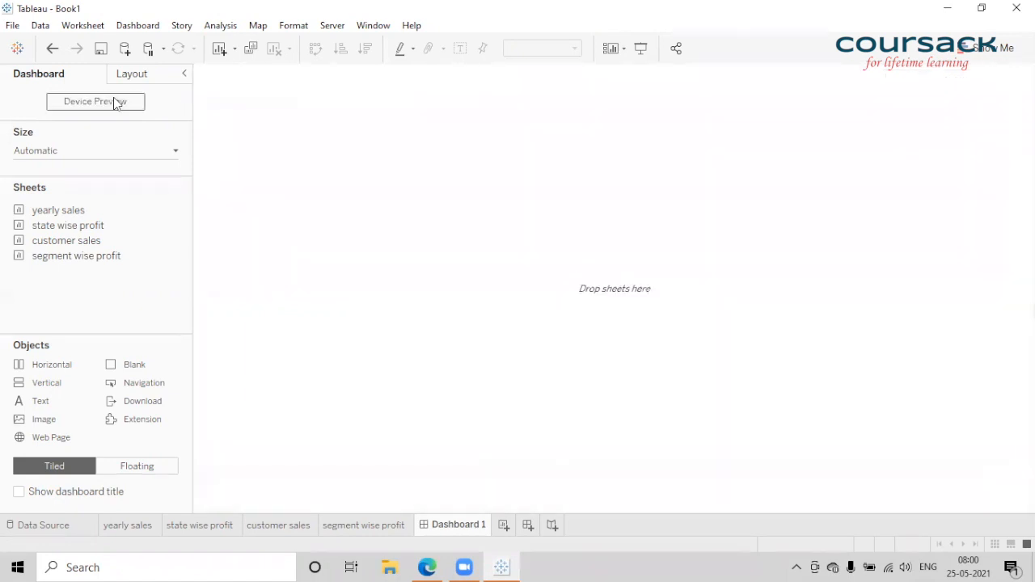
# Try the Range option for the dashboard size, and switch it to a custom Fixed size
pyautogui.click(63, 154)
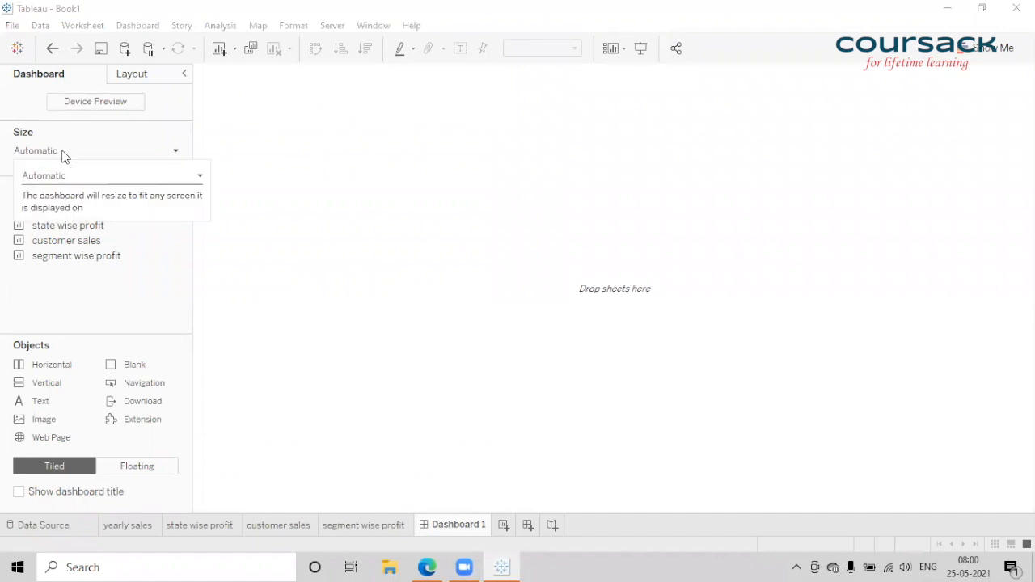
pyautogui.click(62, 179)
pyautogui.click(59, 217)
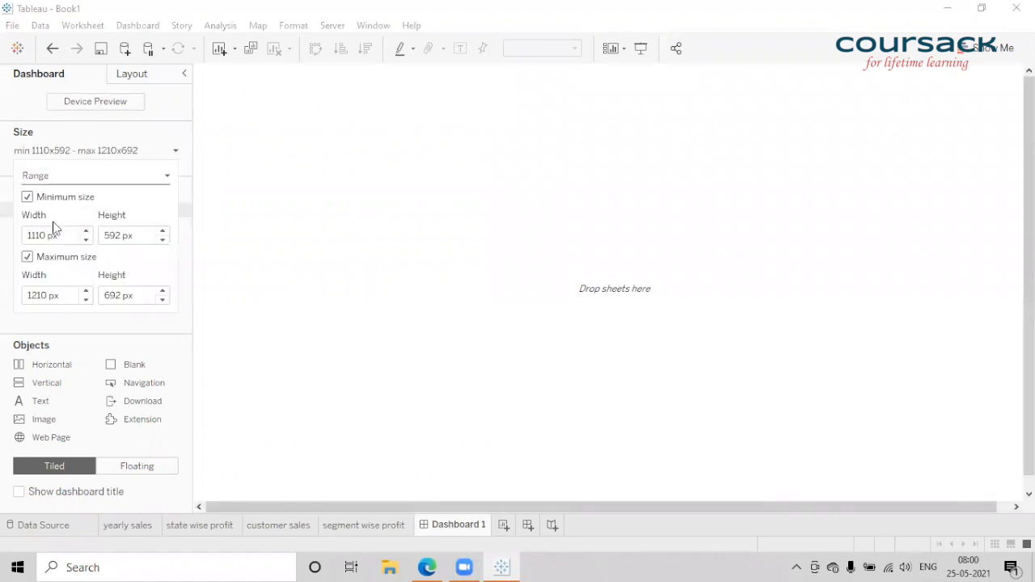
pyautogui.click(60, 177)
pyautogui.click(60, 191)
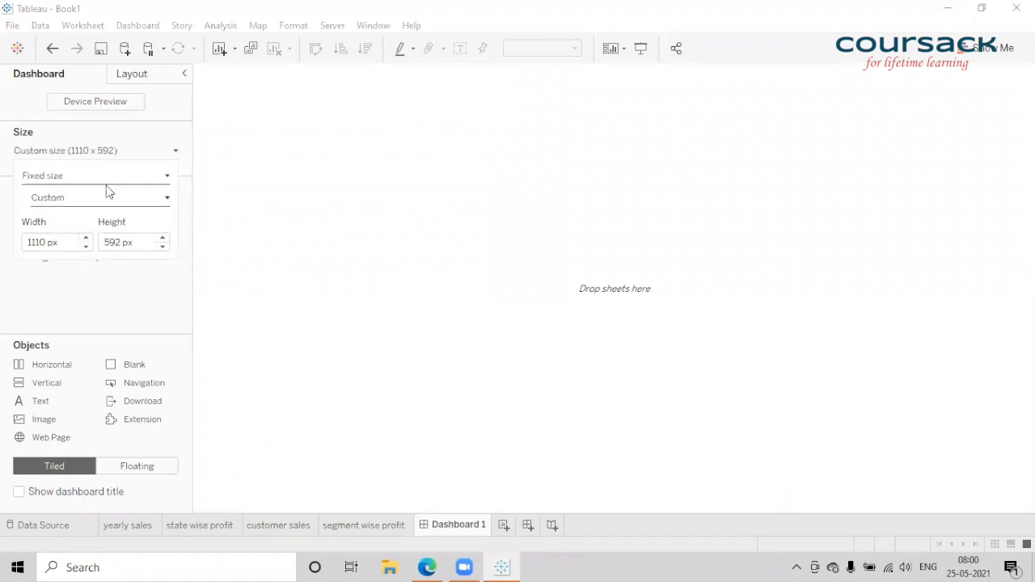
pyautogui.click(68, 291)
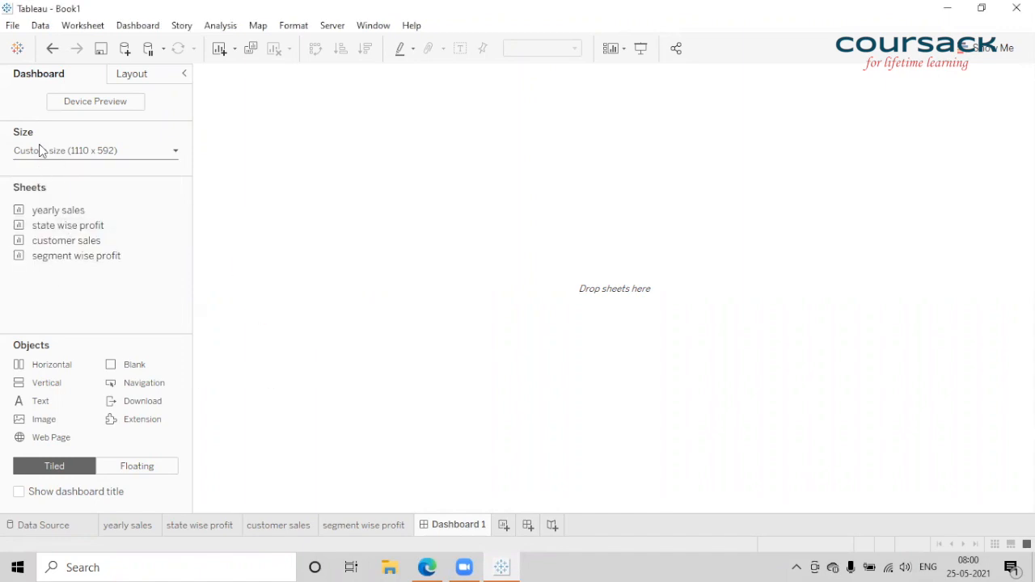
# Add the yearly sales sheet to the empty dashboard and hide its title
pyautogui.moveTo(51, 232)
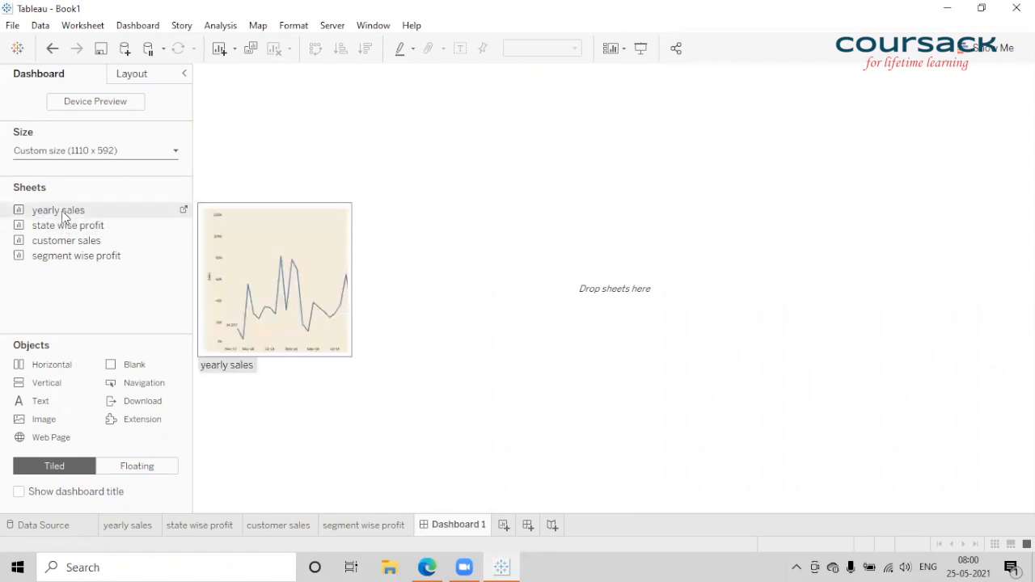
pyautogui.moveTo(92, 213); pyautogui.dragTo(464, 189)
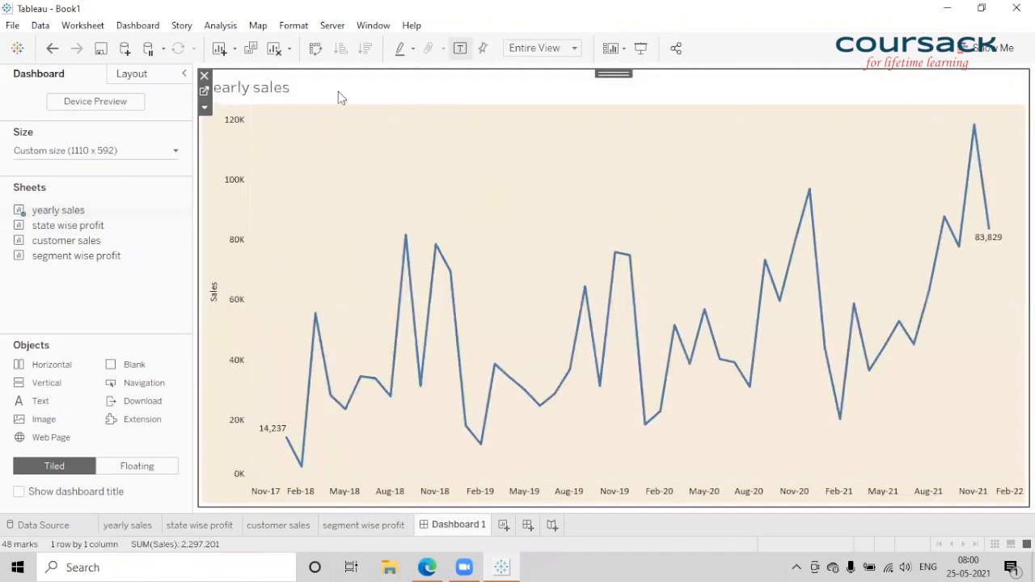
pyautogui.rightClick(266, 86)
pyautogui.click(310, 129)
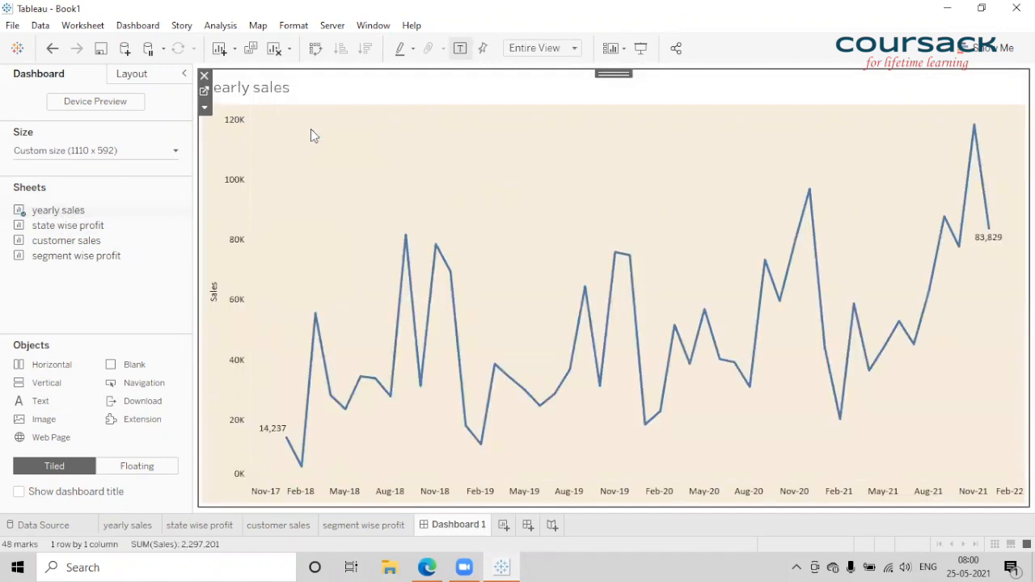
# Reduce the fixed dashboard width to 910 px
pyautogui.click(171, 150)
pyautogui.click(85, 247)
pyautogui.click(86, 247)
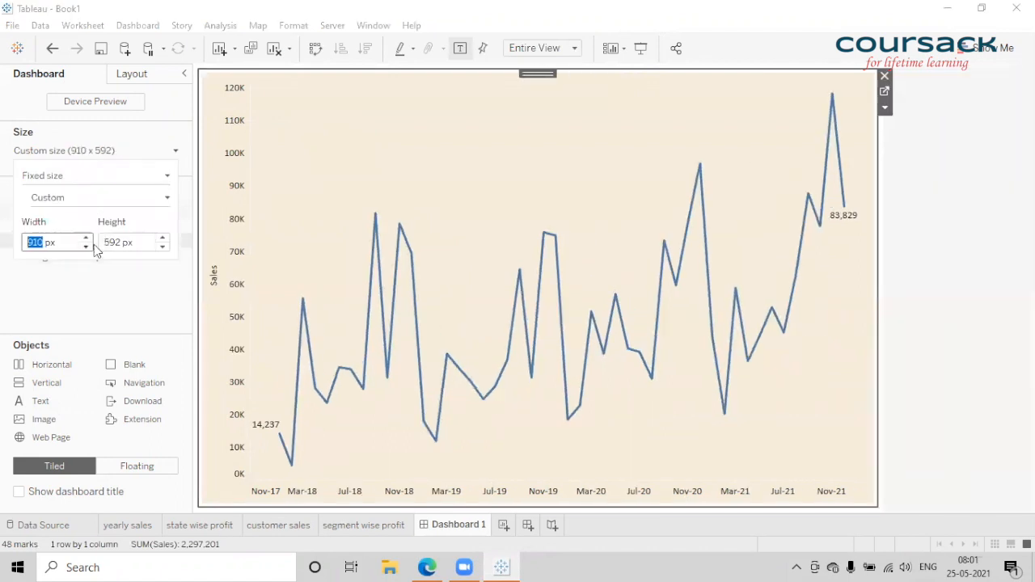
pyautogui.click(928, 221)
# Add the state wise profit map below the yearly sales chart, give it slightly more height, and hide its title
pyautogui.moveTo(40, 230); pyautogui.dragTo(564, 365)
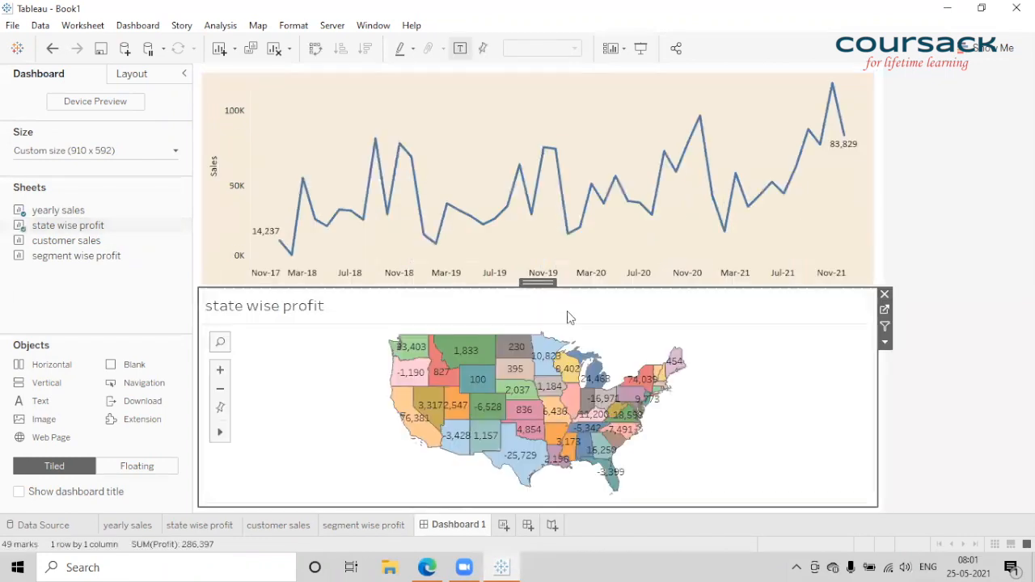
pyautogui.moveTo(576, 279); pyautogui.dragTo(576, 278)
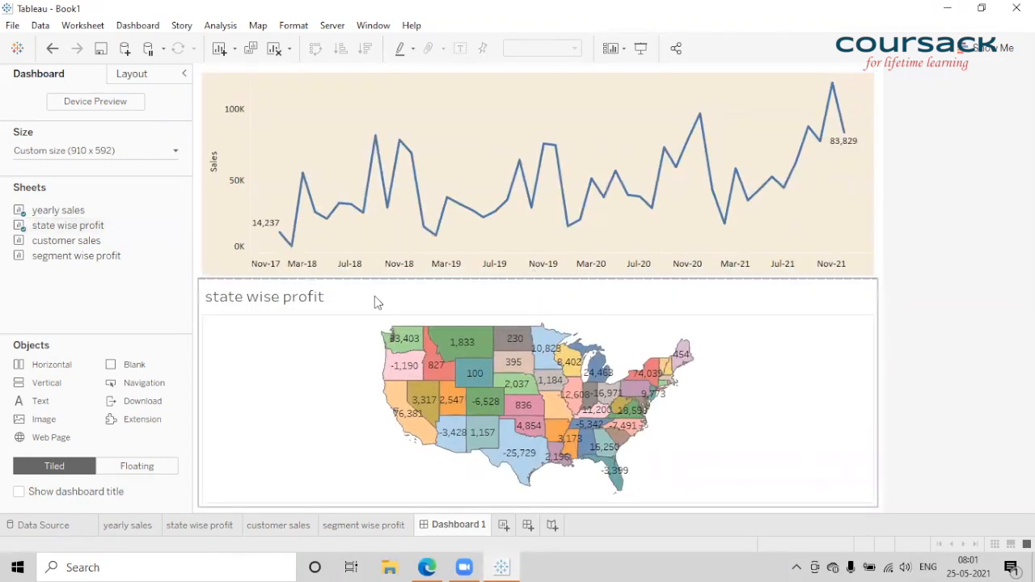
pyautogui.rightClick(247, 304)
pyautogui.click(302, 348)
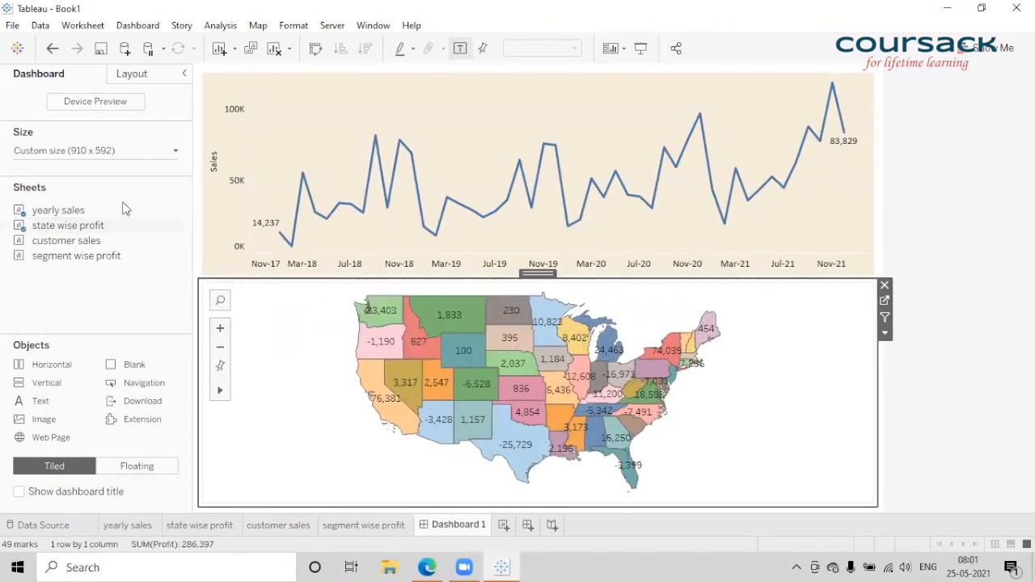
# Increase the fixed dashboard height to 692 px
pyautogui.click(174, 151)
pyautogui.click(164, 238)
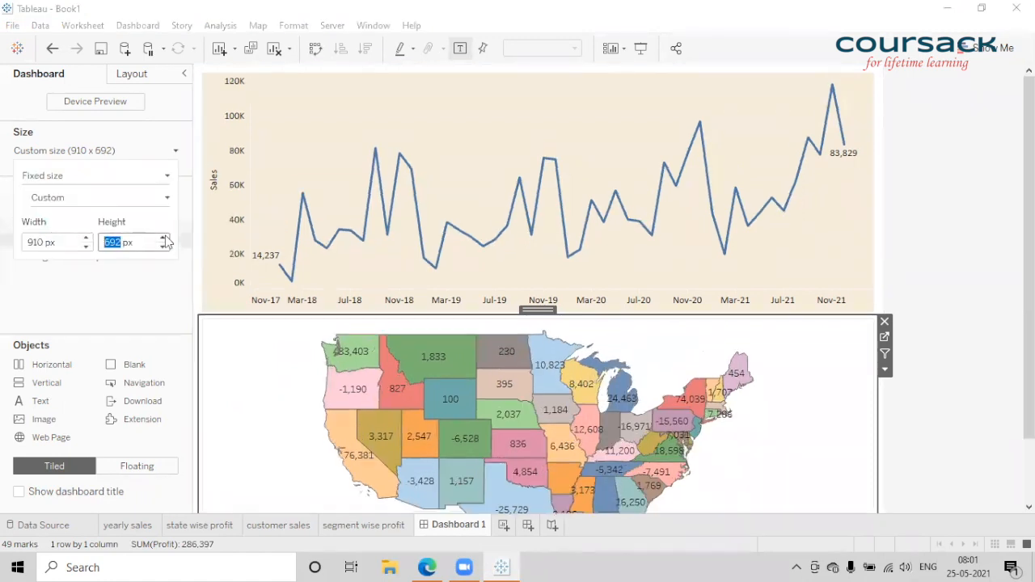
pyautogui.click(1002, 244)
# Move the boundary between the yearly sales chart and the map slightly upward, and check the full dashboard
pyautogui.moveTo(1029, 176)
pyautogui.mouseDown()
pyautogui.moveTo(1029, 233)
pyautogui.moveTo(1029, 169)
pyautogui.mouseUp()
pyautogui.moveTo(636, 316); pyautogui.dragTo(640, 299)
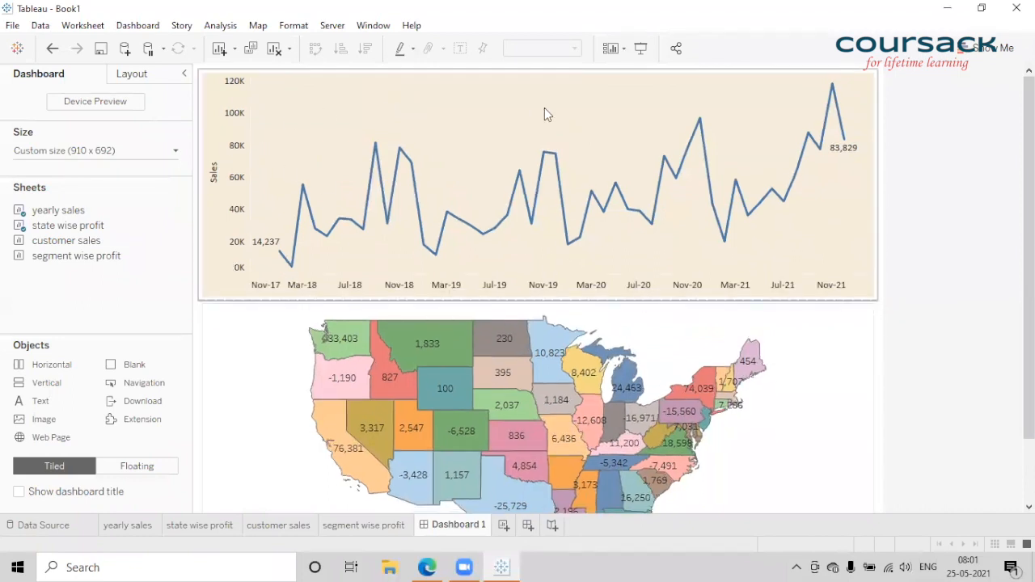
pyautogui.click(985, 298)
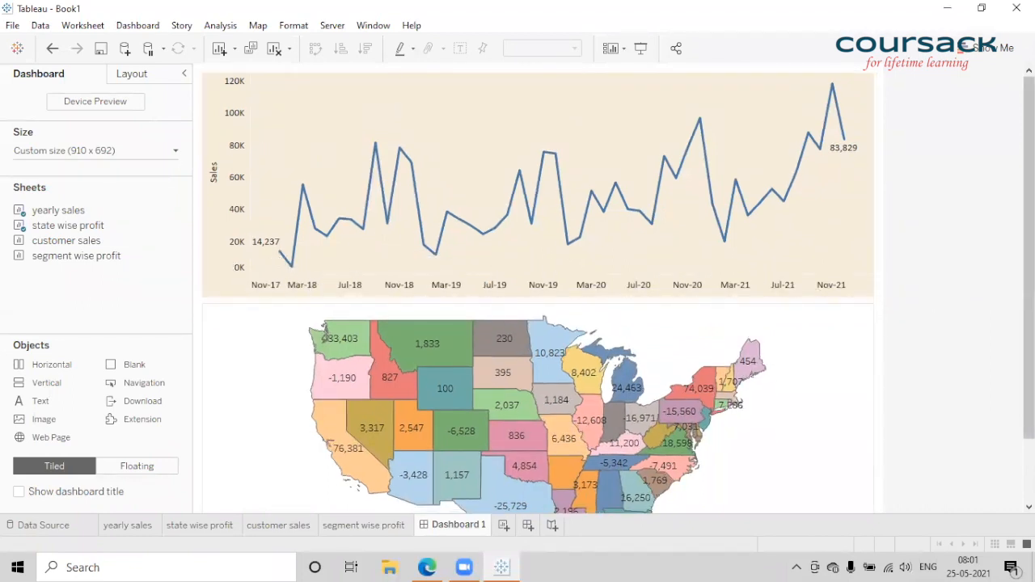
pyautogui.scroll(-2, 518, 364)
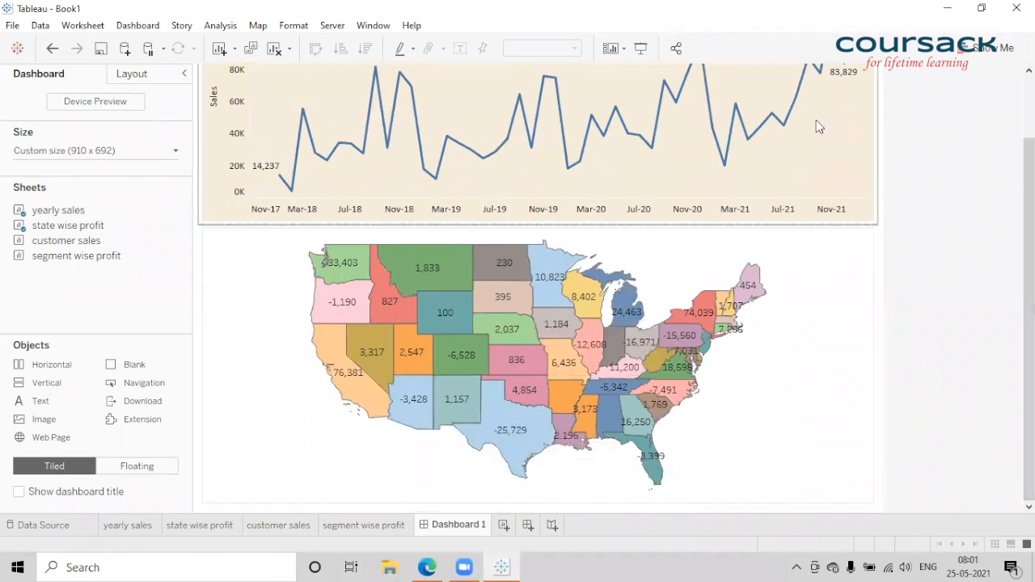
pyautogui.scroll(2, 818, 127)
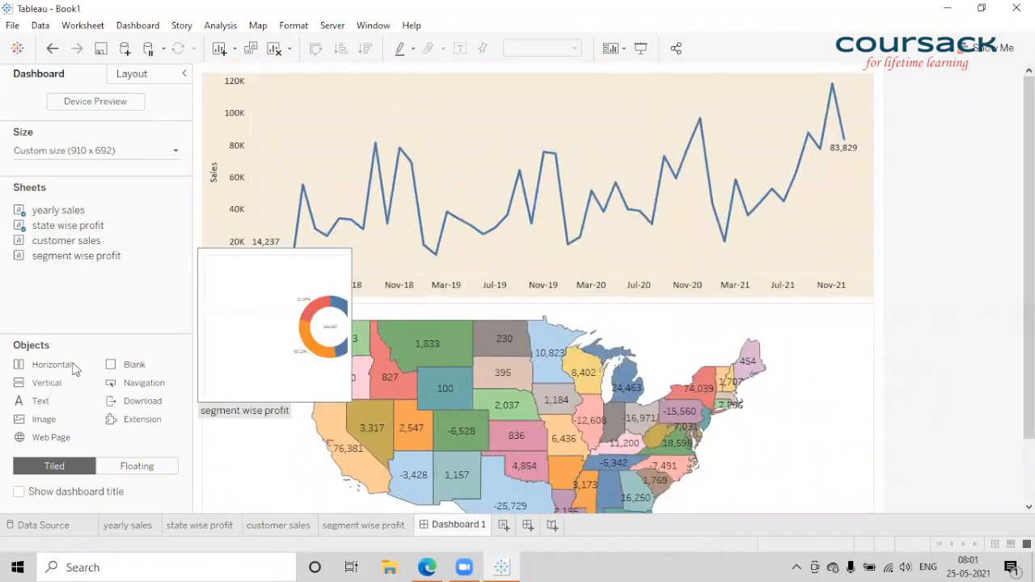
# Add a text object above the yearly sales chart reading "STATE YEARLY SALES AND PROFIT"
pyautogui.moveTo(43, 404); pyautogui.dragTo(506, 146)
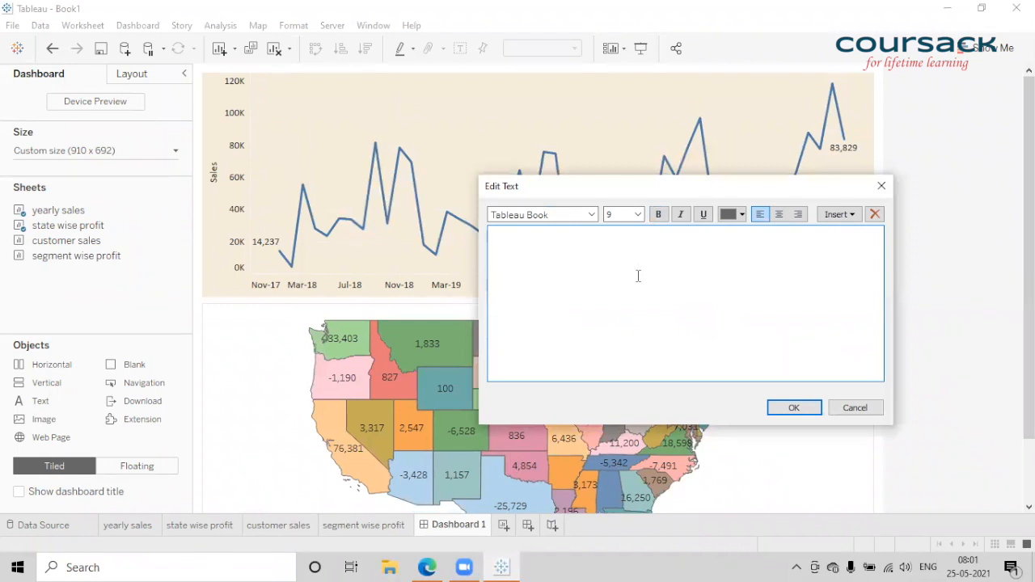
pyautogui.write('STATE')
pyautogui.write('AES')
pyautogui.press('BackSpace')
pyautogui.press('BackSpace')
pyautogui.write('LEA D')
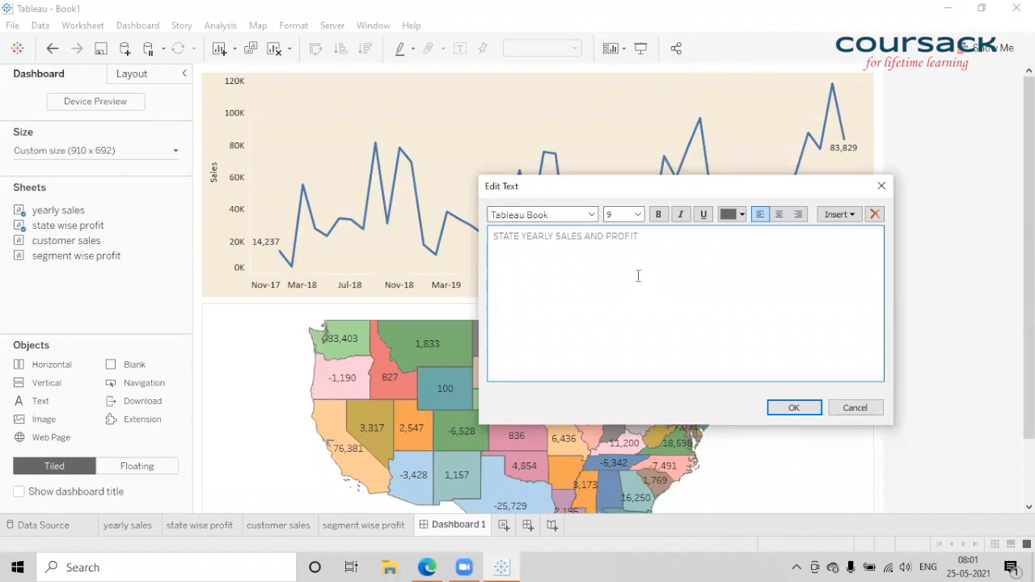
# Format the whole title text as centred, bold, near-black Calibri at size 10, and place it on the dashboard
pyautogui.hotkey('ctrl', 'a')
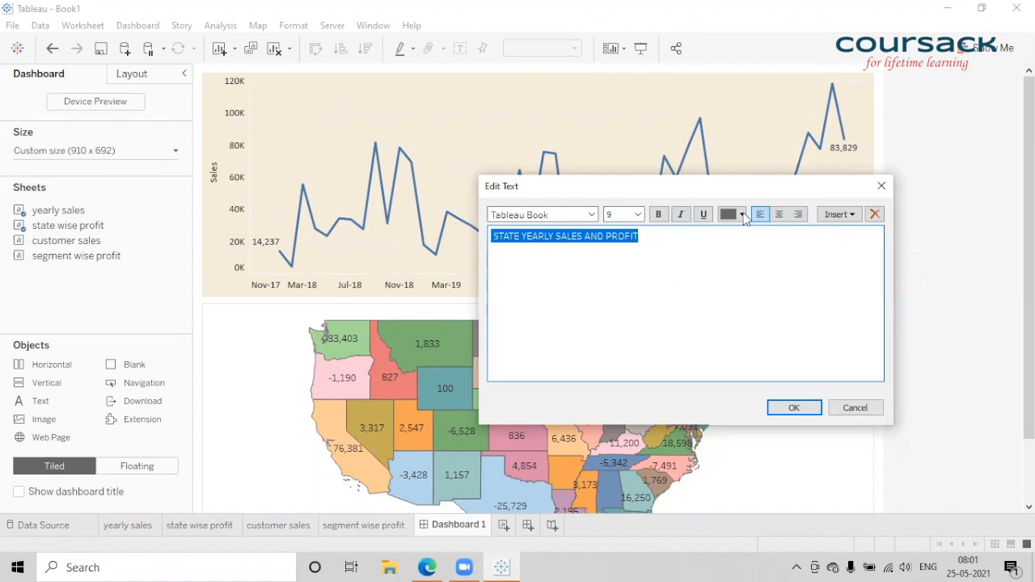
pyautogui.click(778, 214)
pyautogui.click(563, 213)
pyautogui.write('CAlibri')
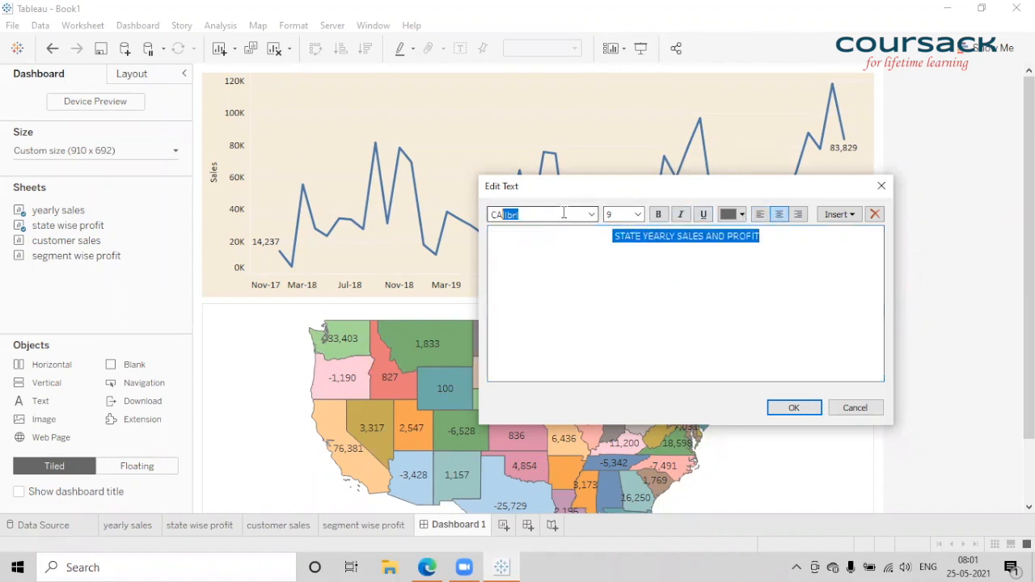
pyautogui.press('Return')
pyautogui.click(638, 214)
pyautogui.click(611, 247)
pyautogui.click(658, 215)
pyautogui.click(732, 214)
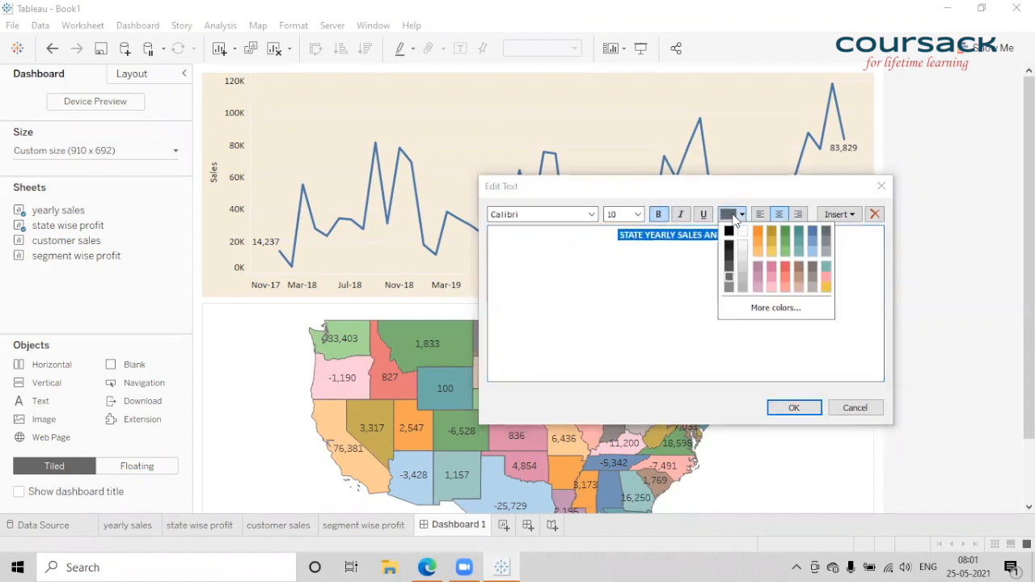
pyautogui.click(729, 245)
pyautogui.click(716, 269)
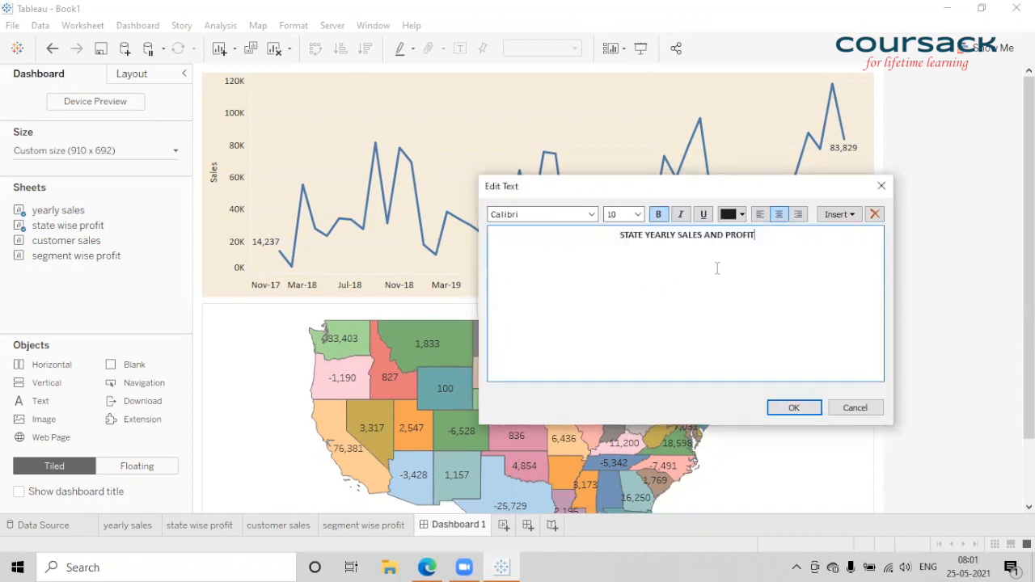
pyautogui.click(795, 408)
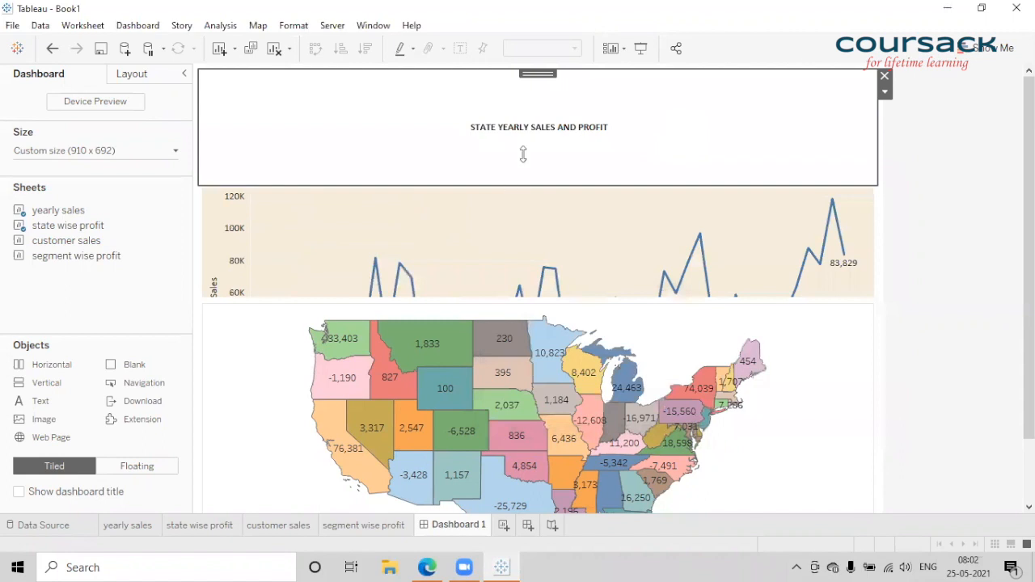
# Shrink the title's text object to a thin strip above the chart and enlarge the title's font
pyautogui.moveTo(523, 155); pyautogui.dragTo(530, 94)
pyautogui.doubleClick(555, 86)
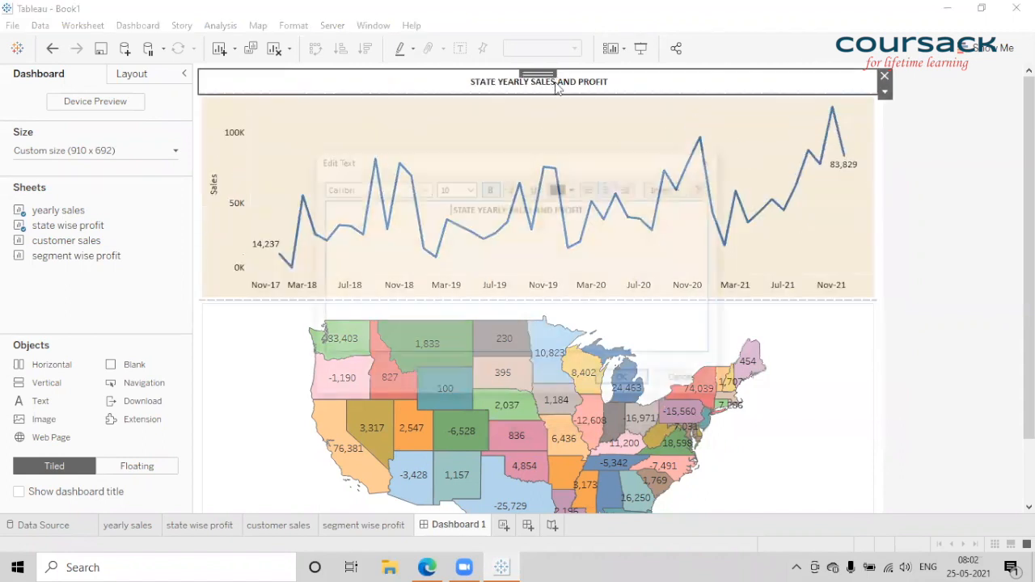
pyautogui.moveTo(591, 211); pyautogui.dragTo(450, 208)
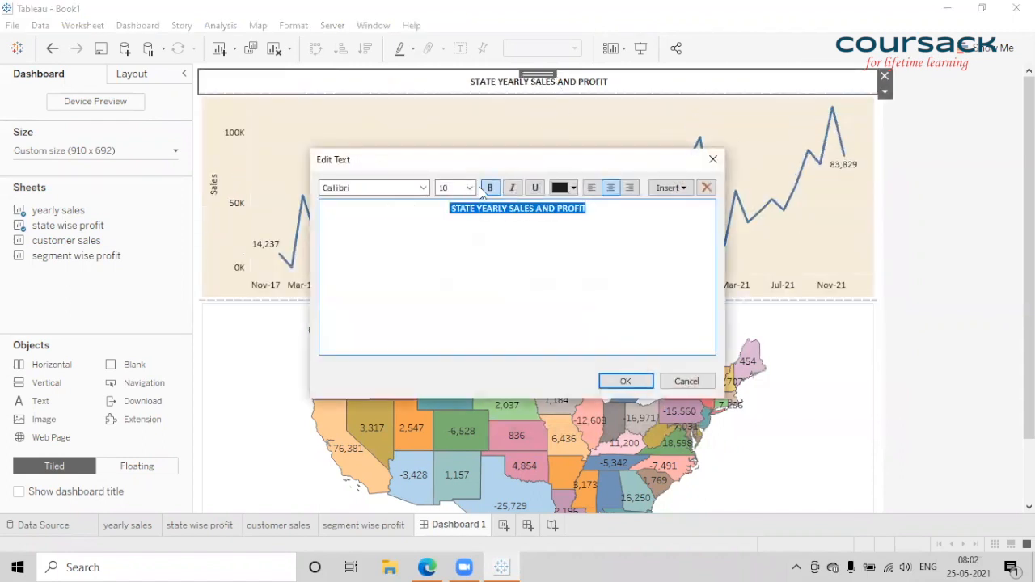
pyautogui.click(619, 381)
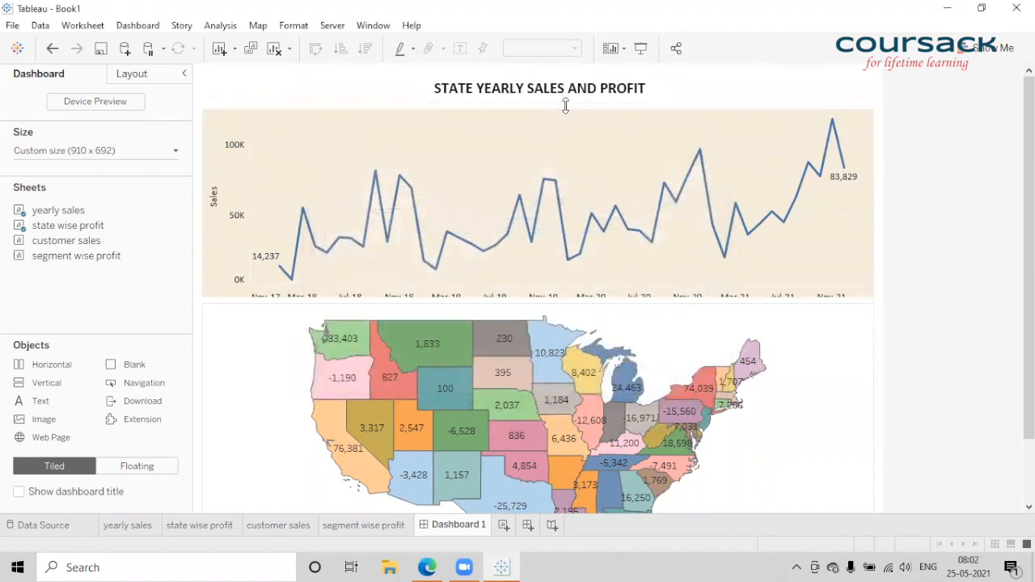
# Give the dashboard's outer tiled container a thin solid black border
pyautogui.click(922, 108)
pyautogui.click(852, 71)
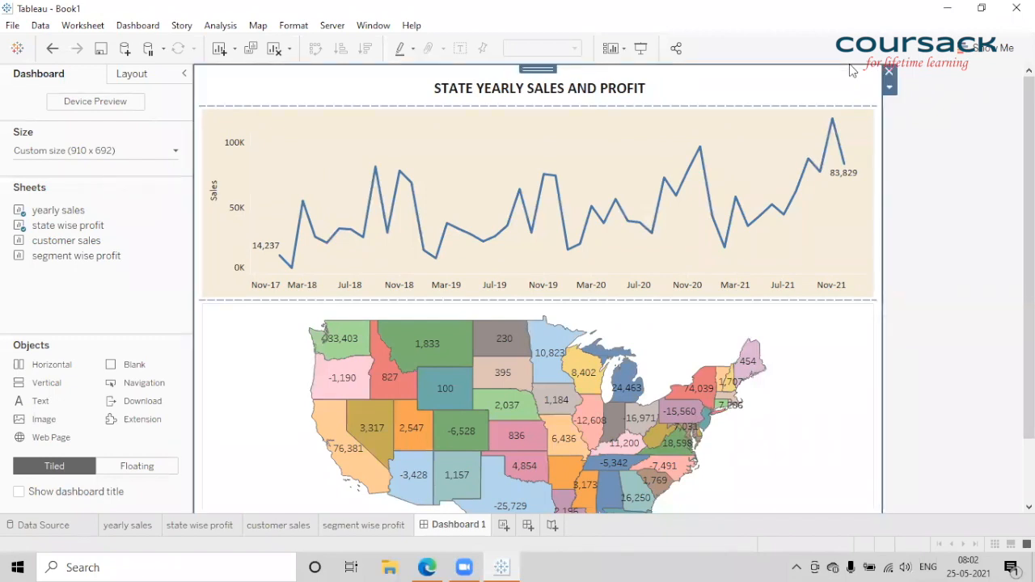
pyautogui.click(117, 73)
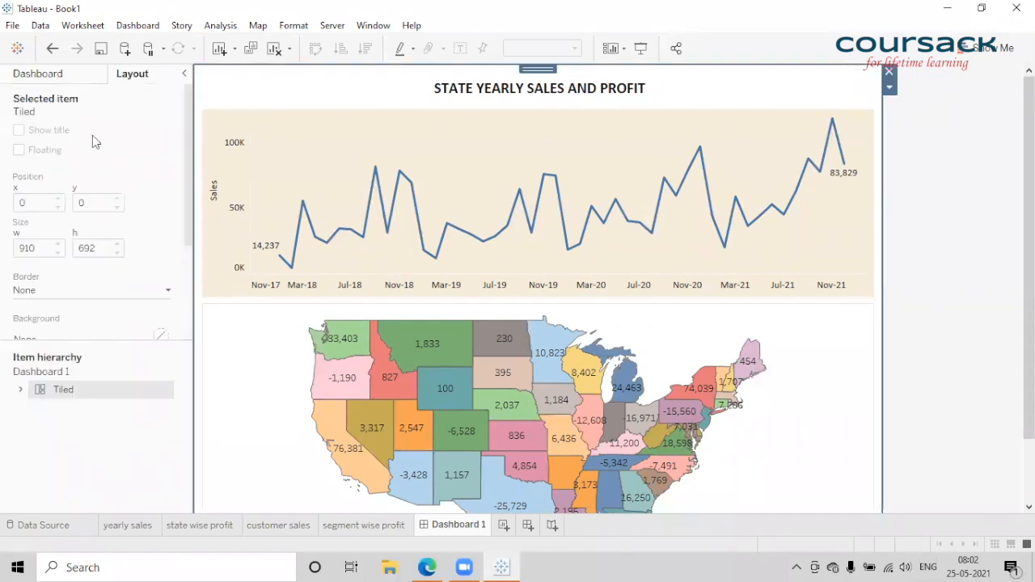
pyautogui.click(41, 293)
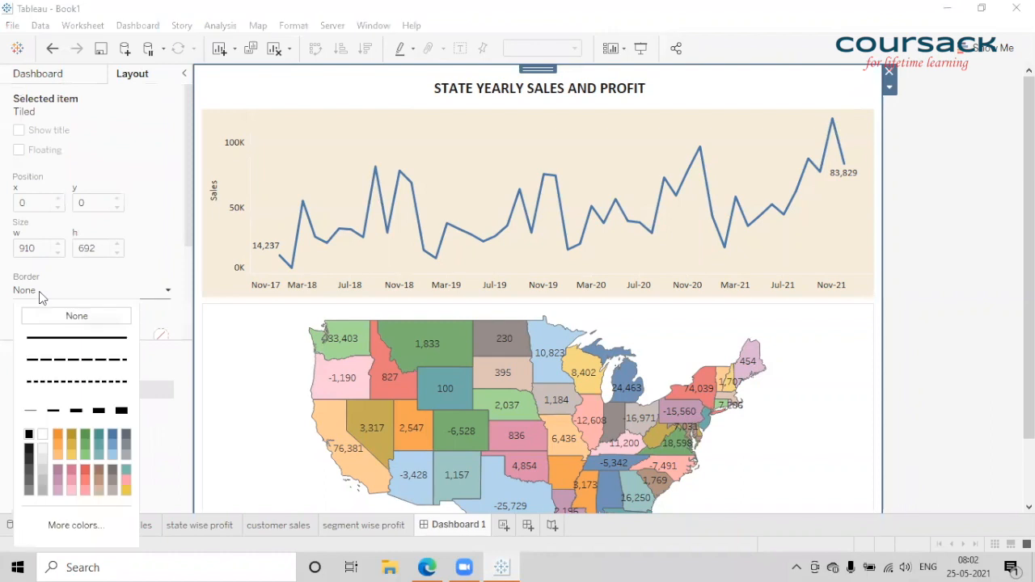
pyautogui.click(54, 382)
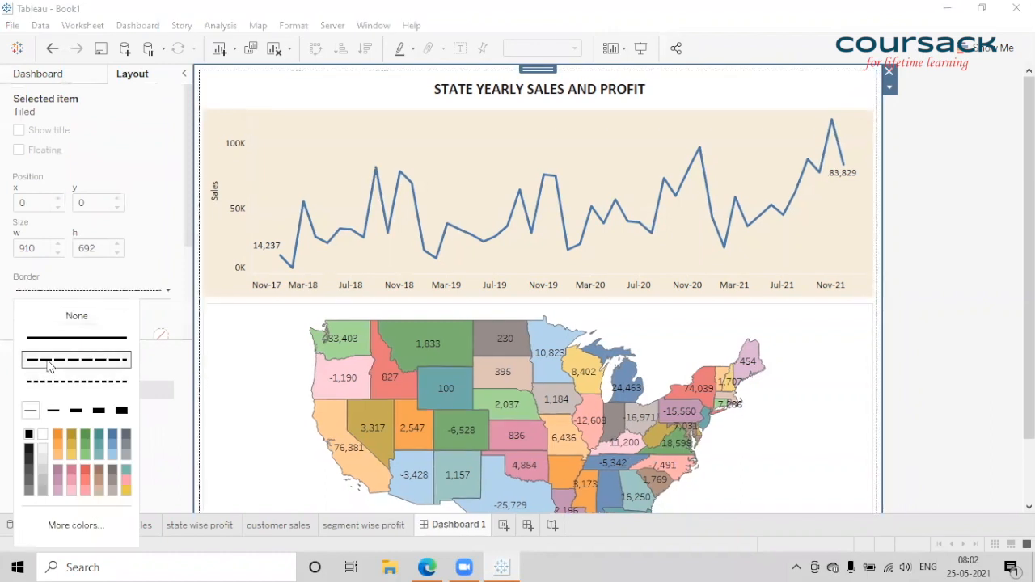
pyautogui.click(29, 412)
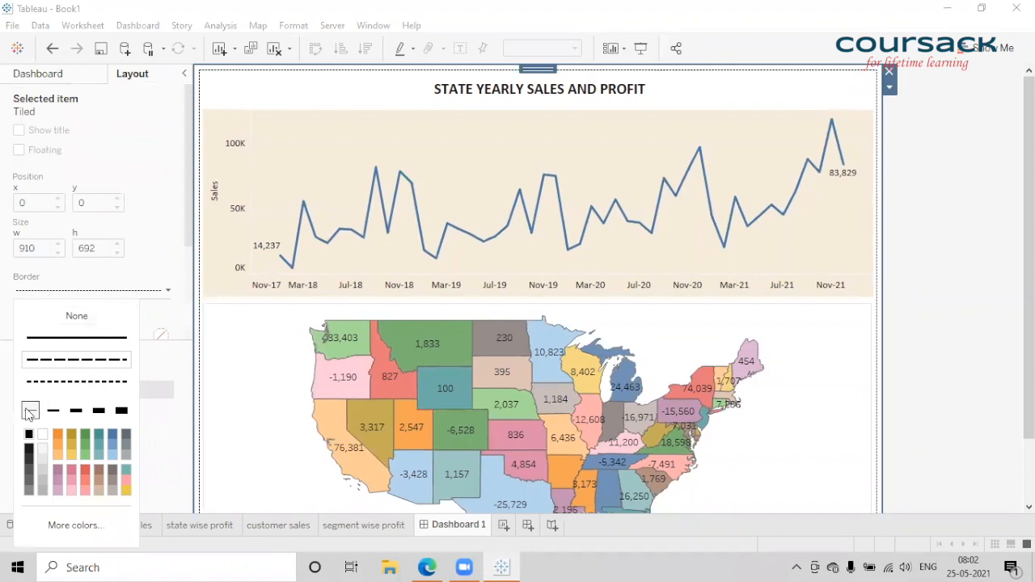
pyautogui.click(59, 338)
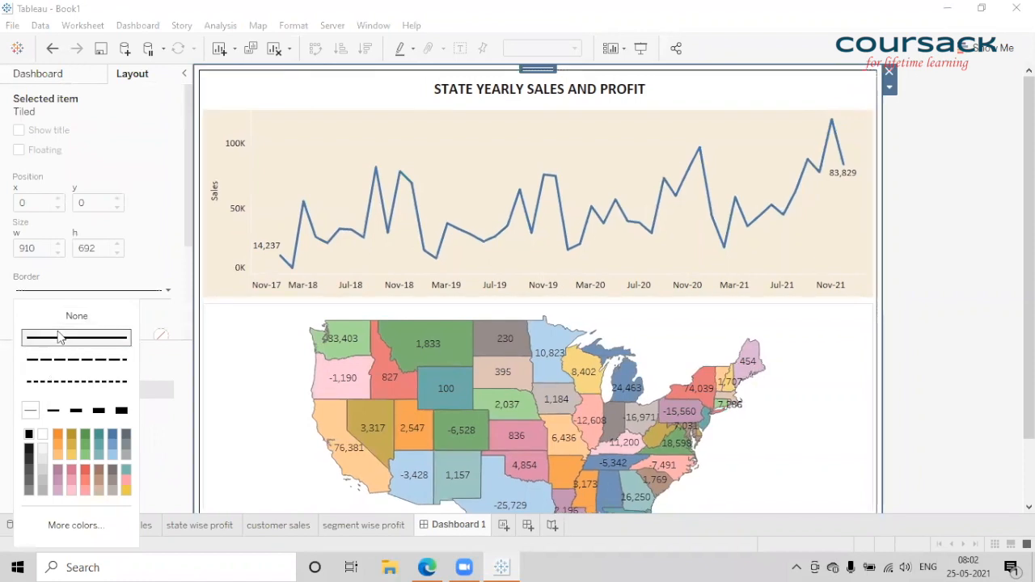
pyautogui.click(983, 229)
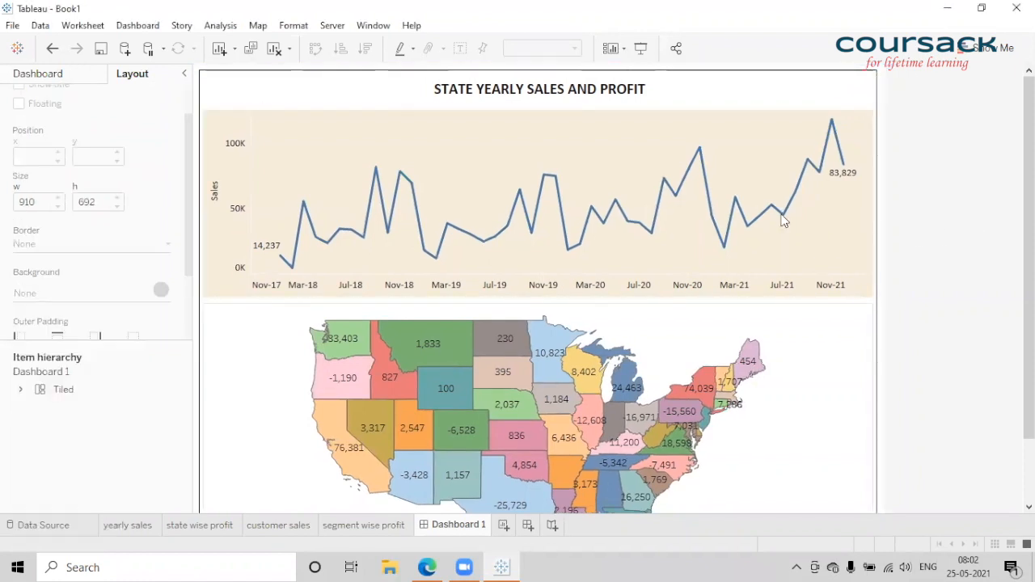
# Move the boundary between the yearly sales chart and the map slightly downward
pyautogui.click(69, 77)
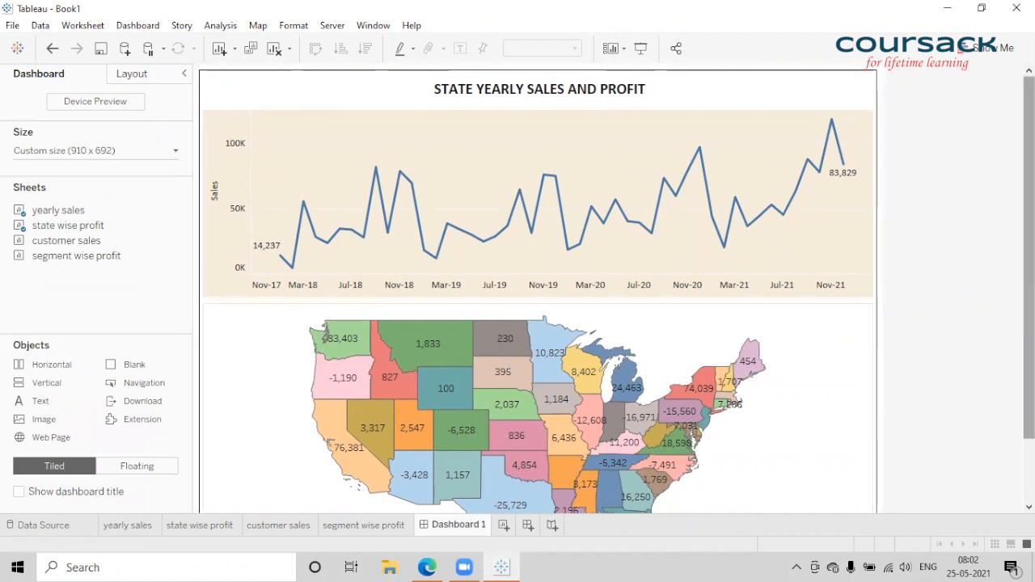
pyautogui.scroll(-2, 610, 301)
pyautogui.scroll(2, 609, 301)
pyautogui.moveTo(610, 301); pyautogui.dragTo(610, 313)
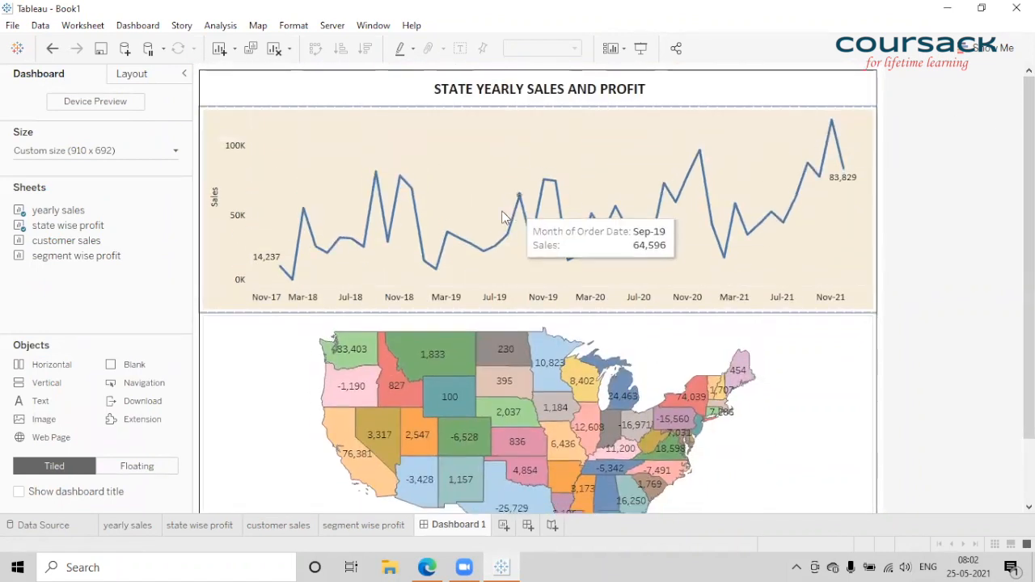
# On the yearly sales worksheet, set the Sales axis number format to Currency (Standard)
pyautogui.click(876, 136)
pyautogui.click(885, 129)
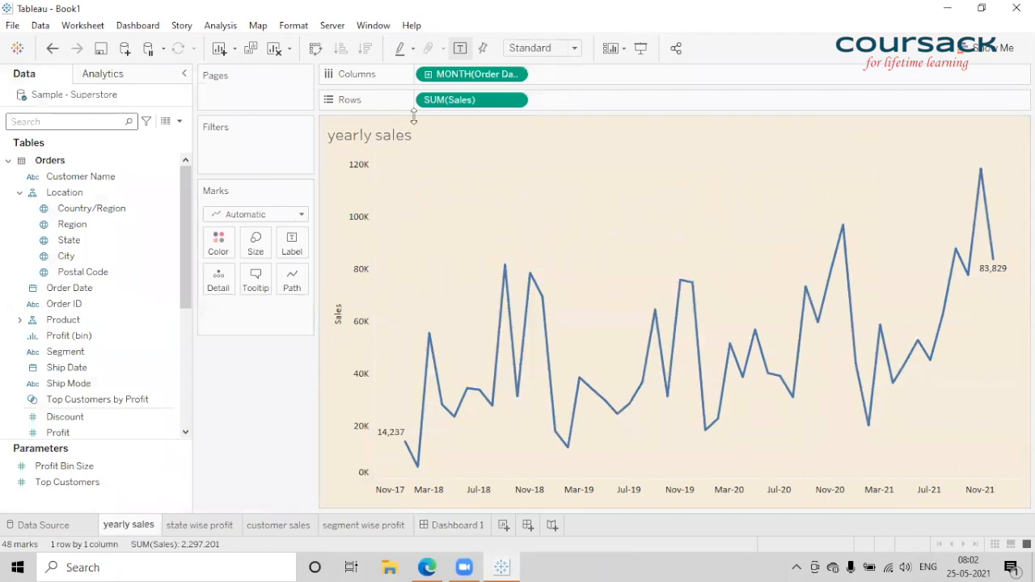
pyautogui.rightClick(485, 100)
pyautogui.click(509, 158)
pyautogui.click(98, 263)
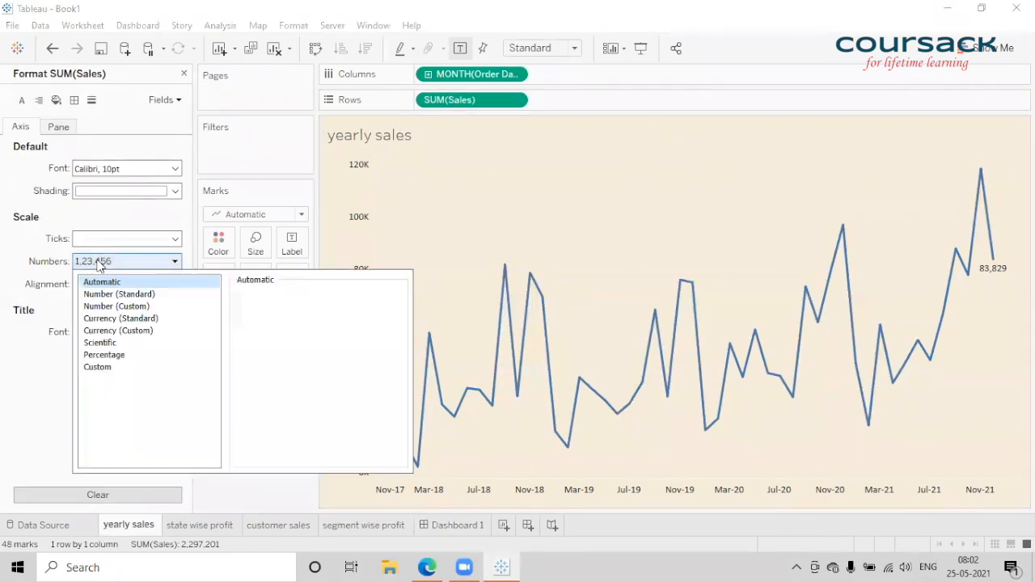
pyautogui.click(160, 320)
# Set the locale of the Sales axis currency to English (United States) and close the formatting options
pyautogui.click(295, 312)
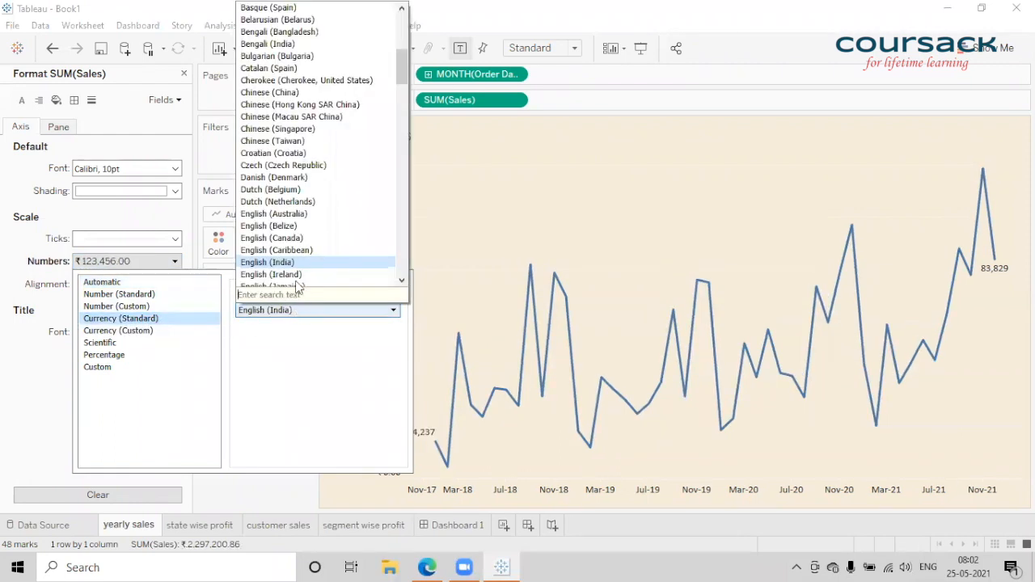
pyautogui.scroll(-1, 305, 272)
pyautogui.scroll(9, 305, 273)
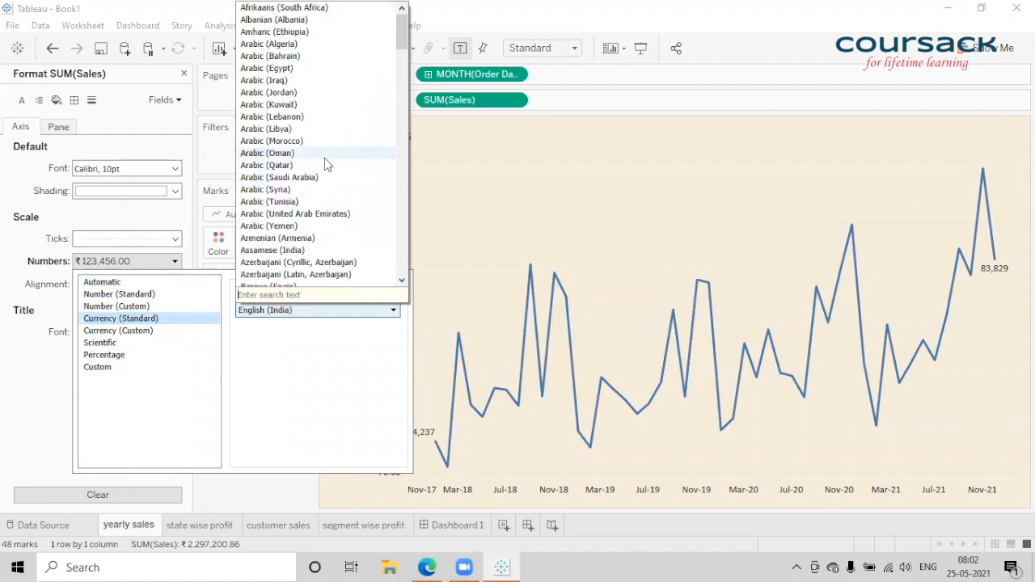
pyautogui.scroll(-1, 327, 164)
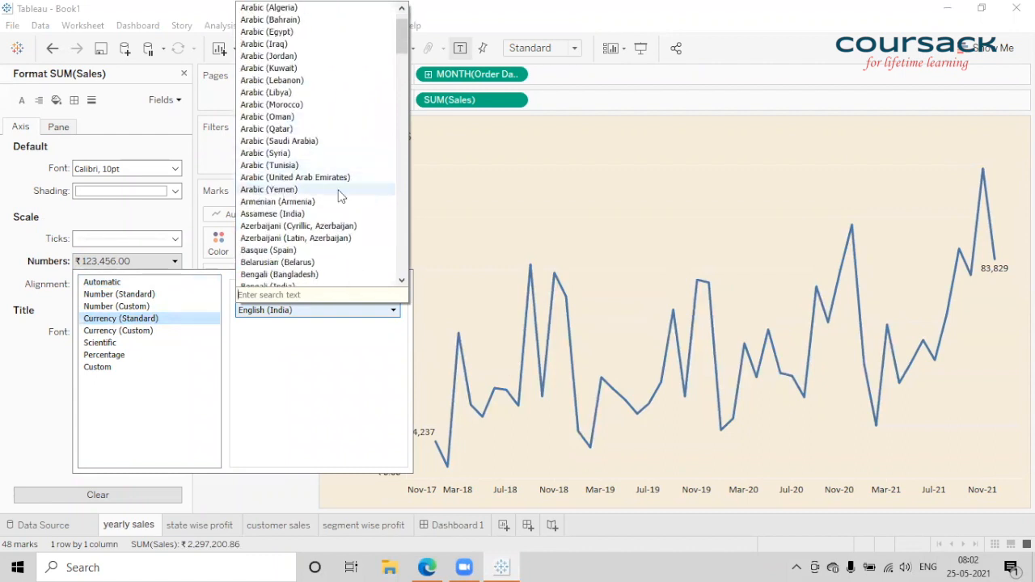
pyautogui.scroll(-8, 340, 195)
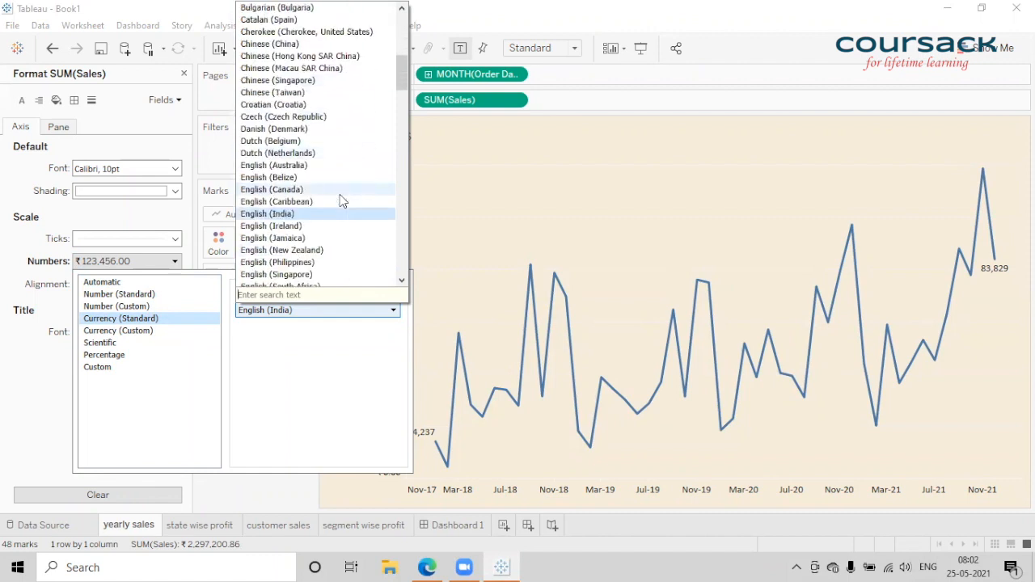
pyautogui.scroll(-2, 340, 201)
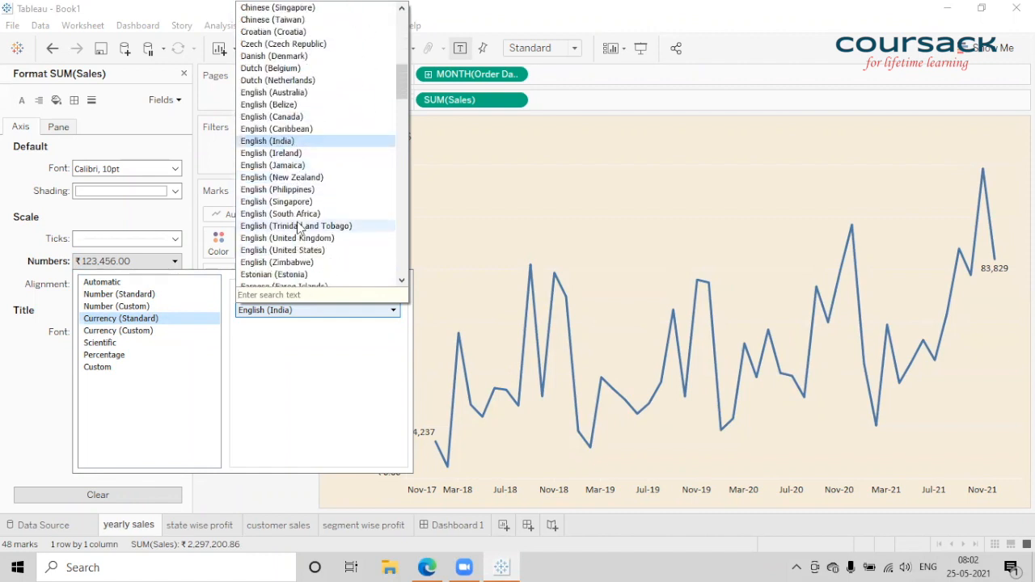
pyautogui.scroll(-1, 299, 227)
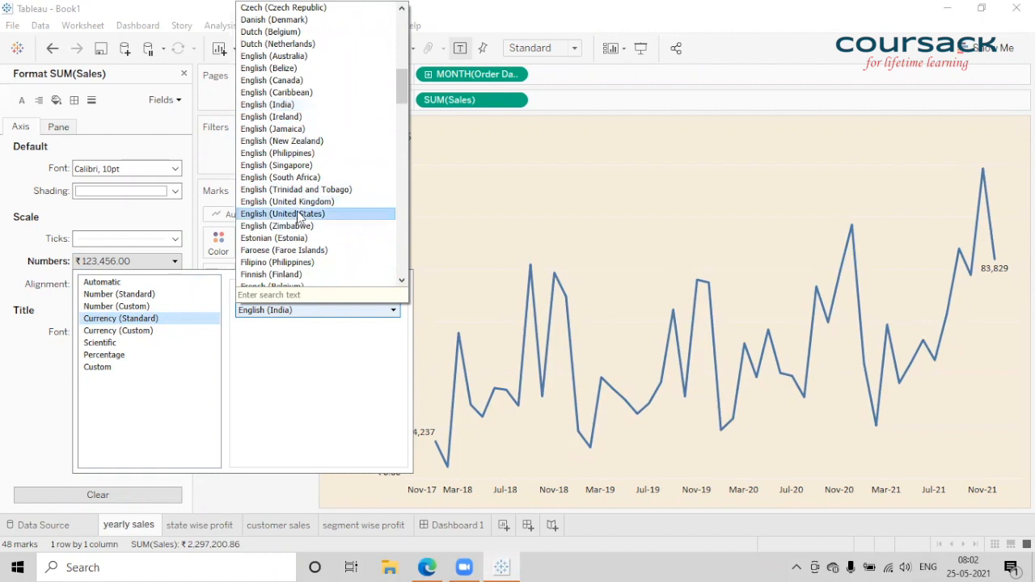
pyautogui.click(297, 213)
pyautogui.click(441, 407)
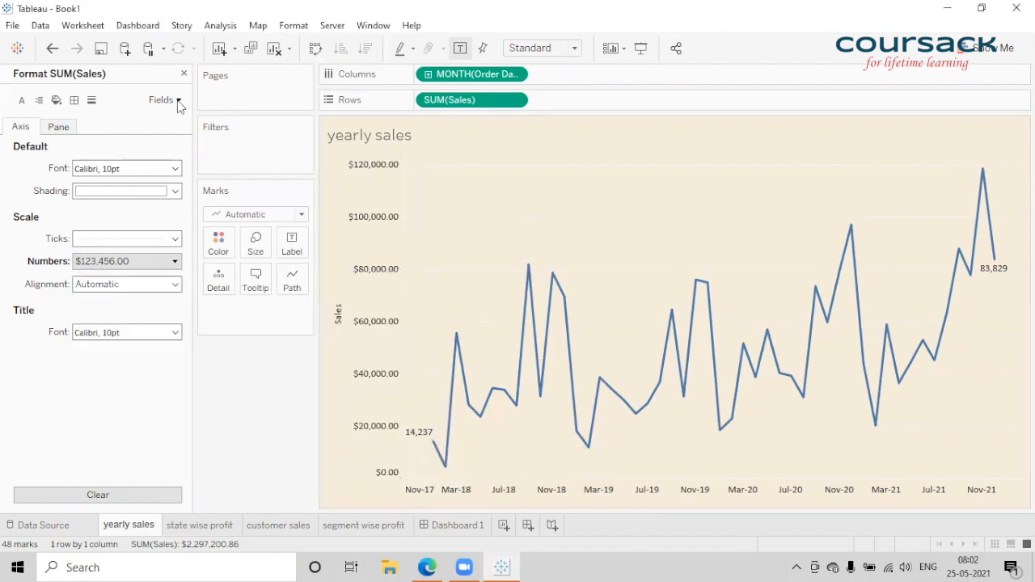
pyautogui.click(183, 74)
# Compare the yearly sales chart's axis and mark labels on the dashboard and on its worksheet
pyautogui.click(456, 527)
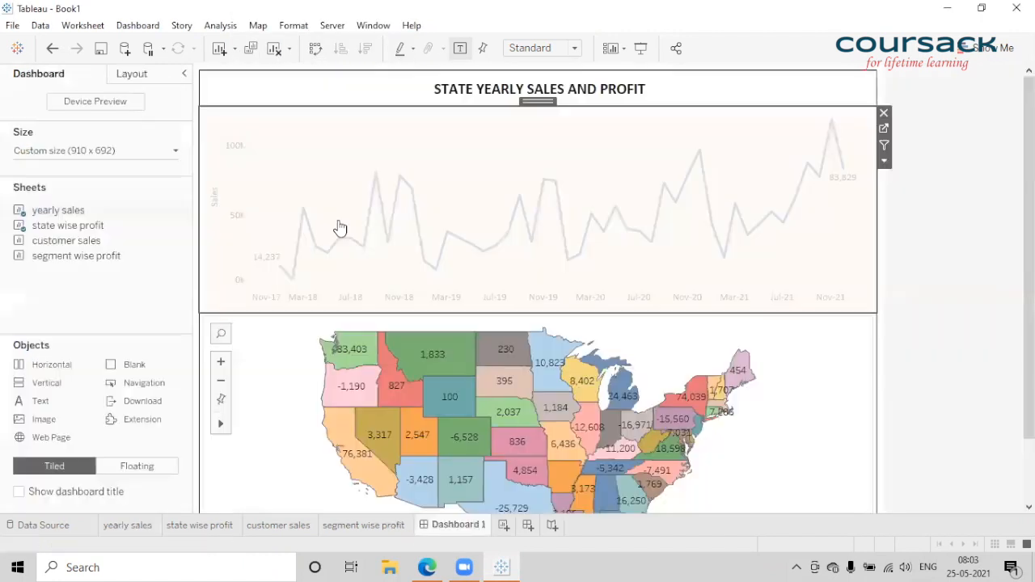
pyautogui.moveTo(629, 392)
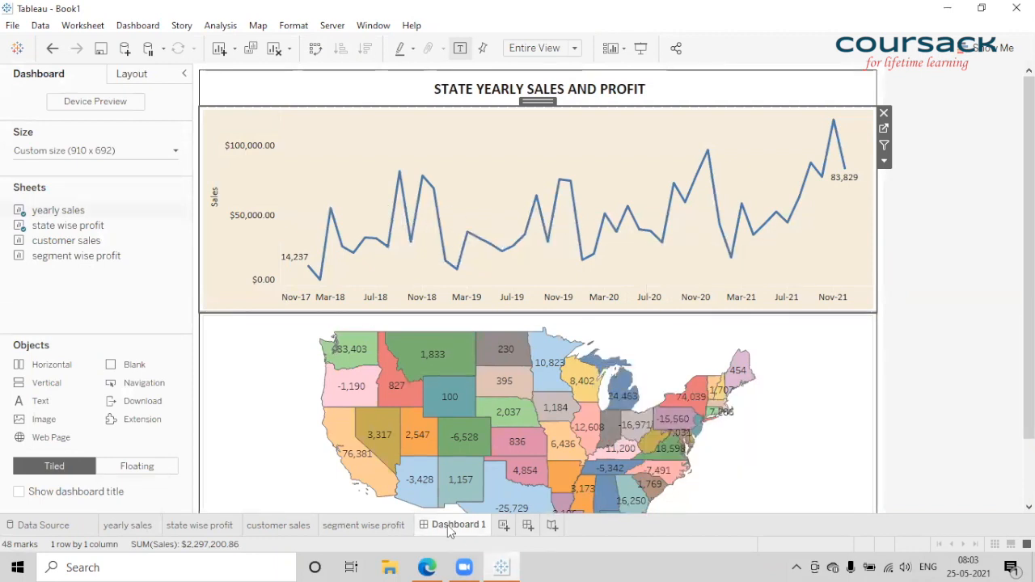
pyautogui.click(128, 525)
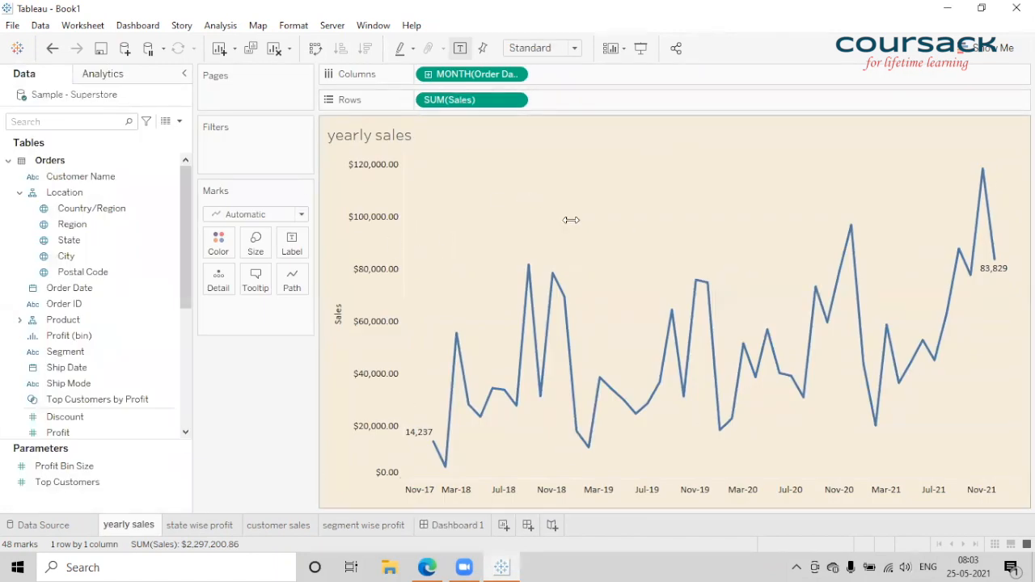
pyautogui.click(444, 525)
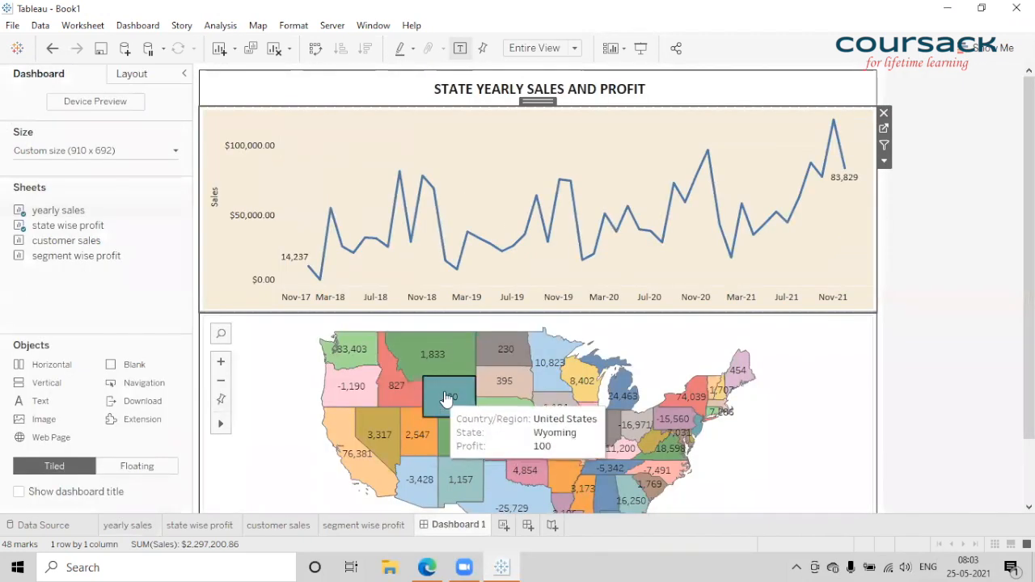
# Find the Sales field from the yearly sales worksheet by searching for "SA", and open its default number format
pyautogui.click(128, 526)
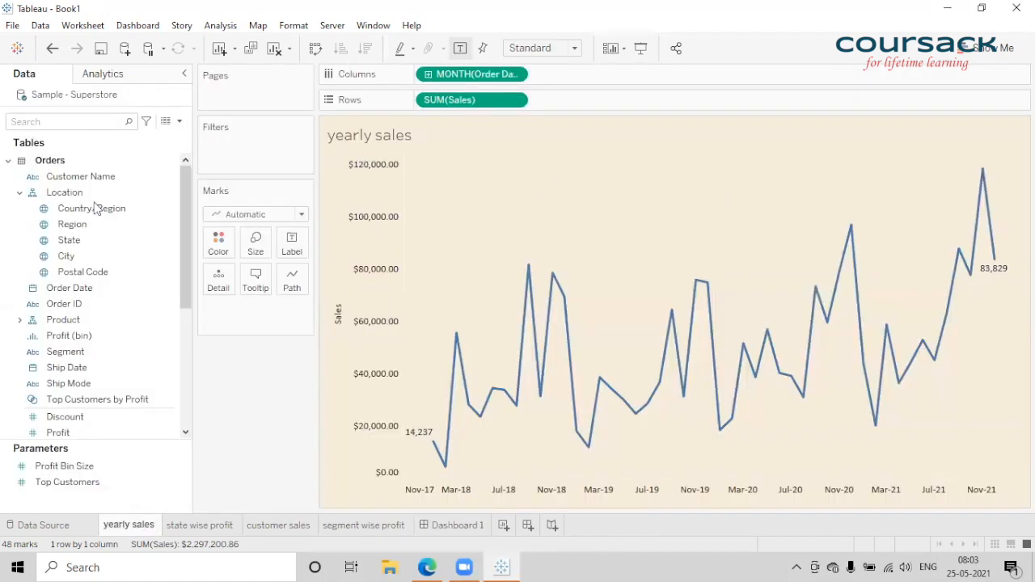
pyautogui.click(96, 121)
pyautogui.write('SUM')
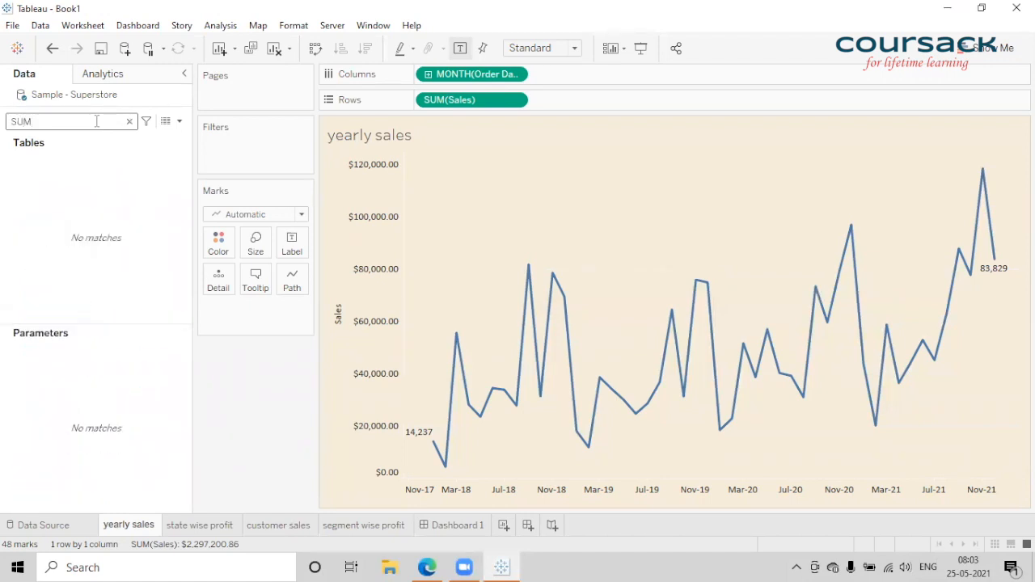
pyautogui.press('BackSpace')
pyautogui.press('BackSpace')
pyautogui.write('A')
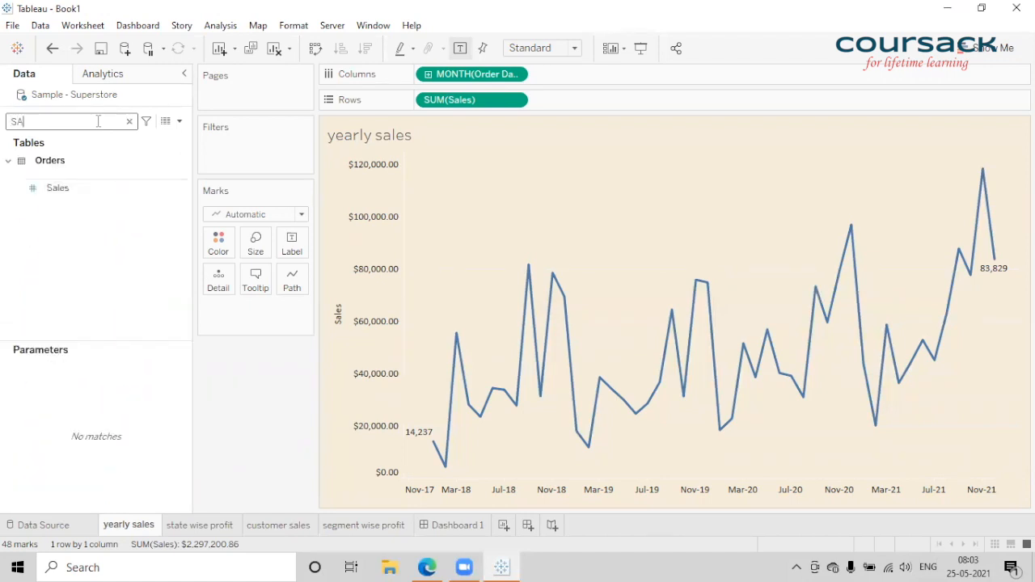
pyautogui.click(93, 190)
pyautogui.rightClick(93, 191)
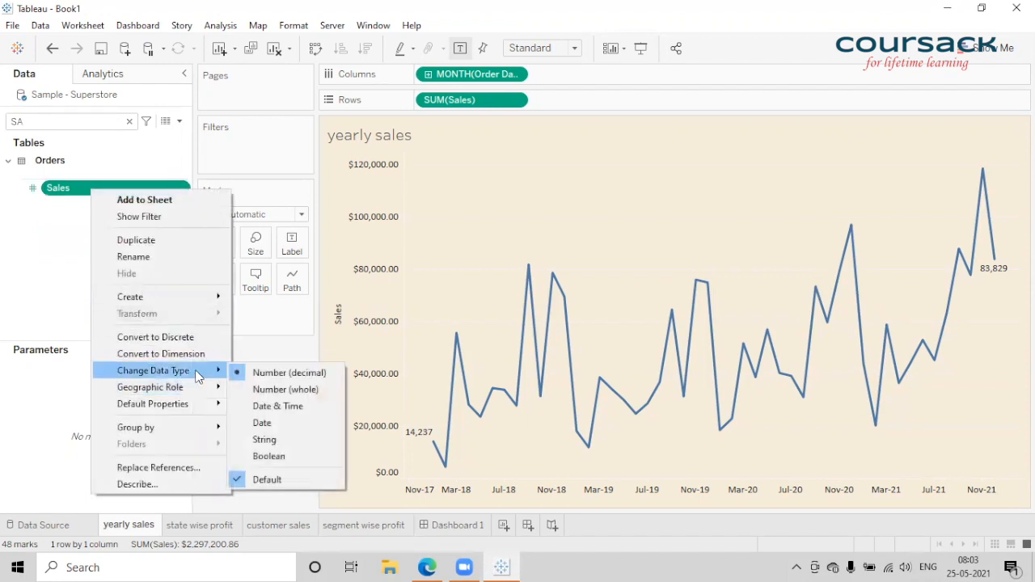
pyautogui.moveTo(198, 406)
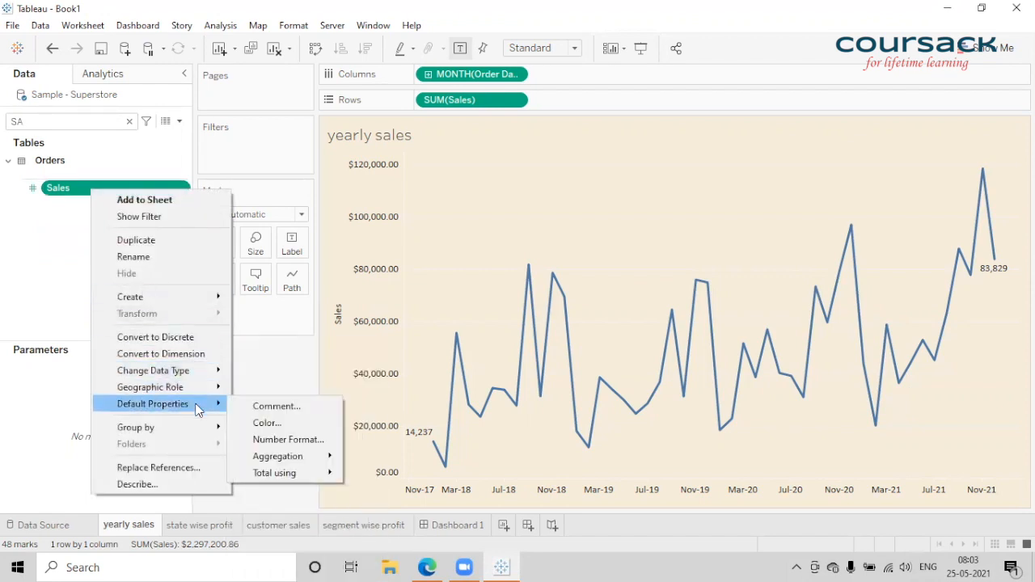
pyautogui.click(283, 439)
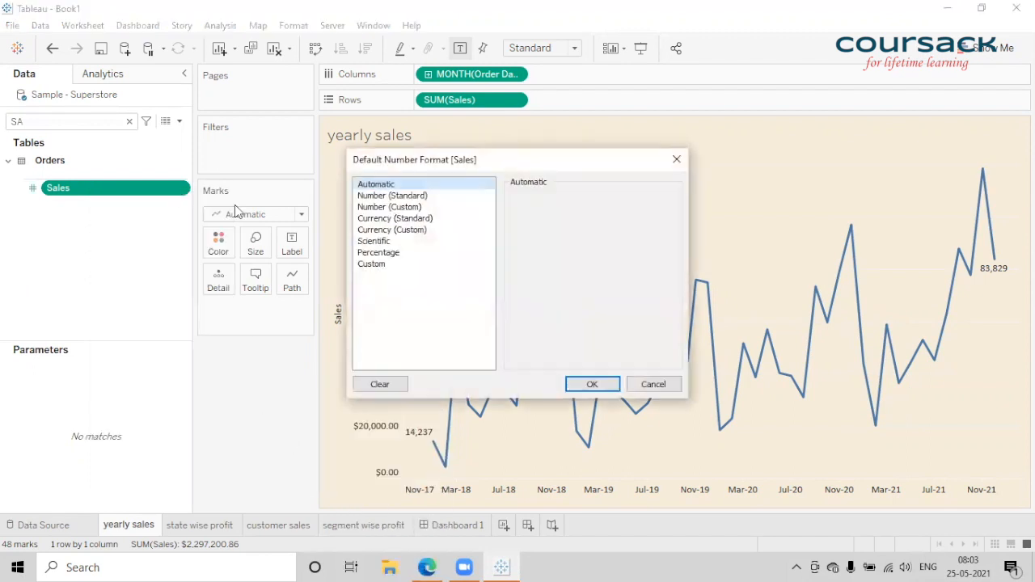
# Set the default number format of Sales to Currency (Standard) with the English (United States) locale
pyautogui.click(408, 231)
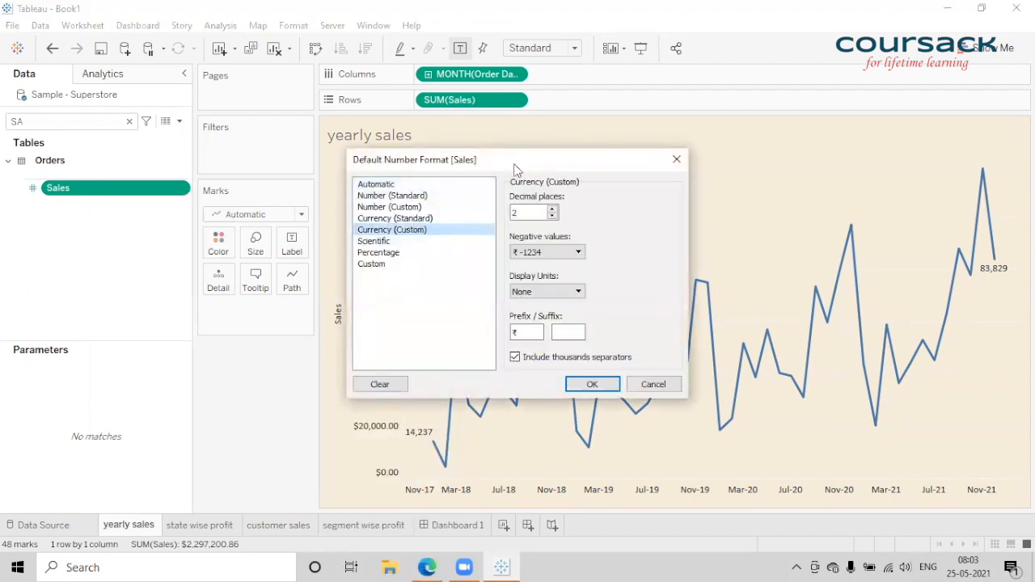
pyautogui.click(413, 219)
pyautogui.click(572, 211)
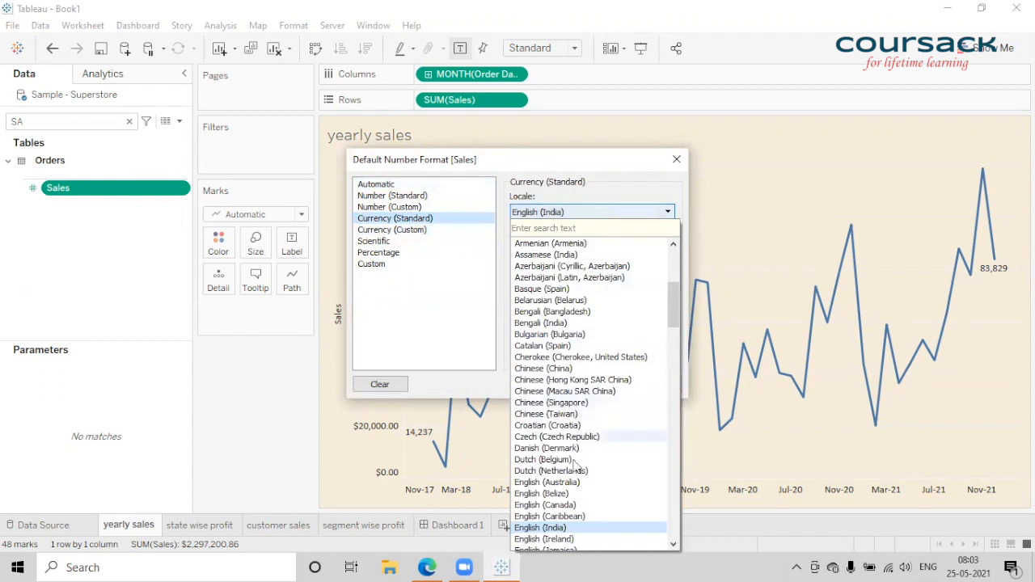
pyautogui.scroll(-2, 578, 524)
pyautogui.scroll(-2, 578, 524)
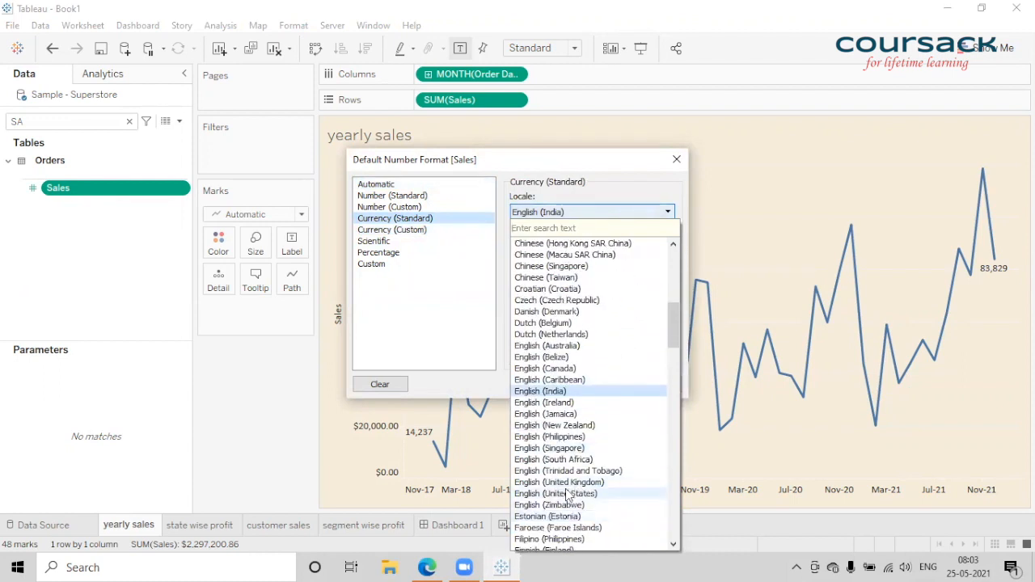
pyautogui.click(580, 493)
pyautogui.click(586, 390)
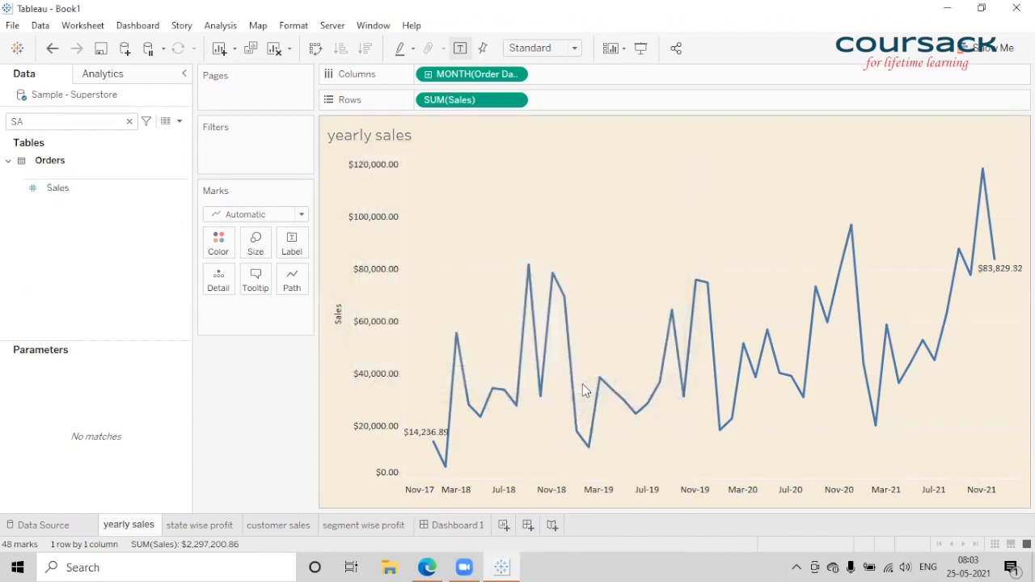
# Clear the field search on the state wise profit worksheet and return to Dashboard 1
pyautogui.click(453, 524)
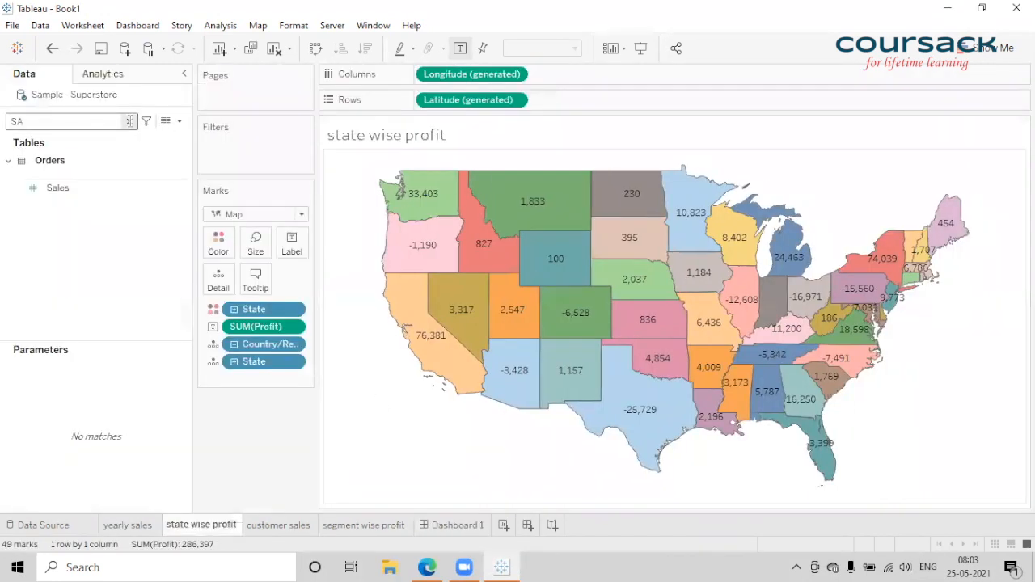
pyautogui.click(128, 121)
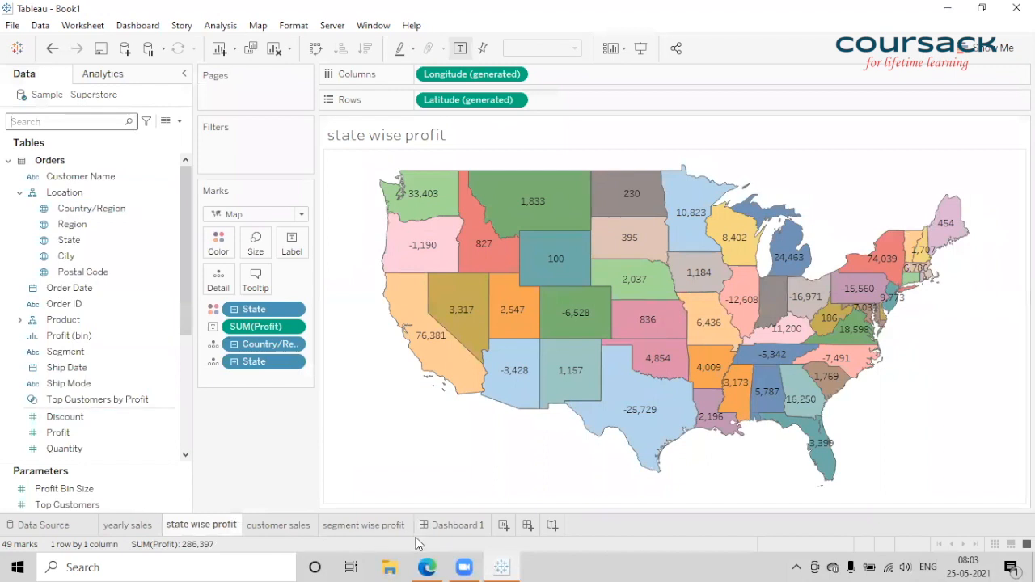
pyautogui.click(456, 526)
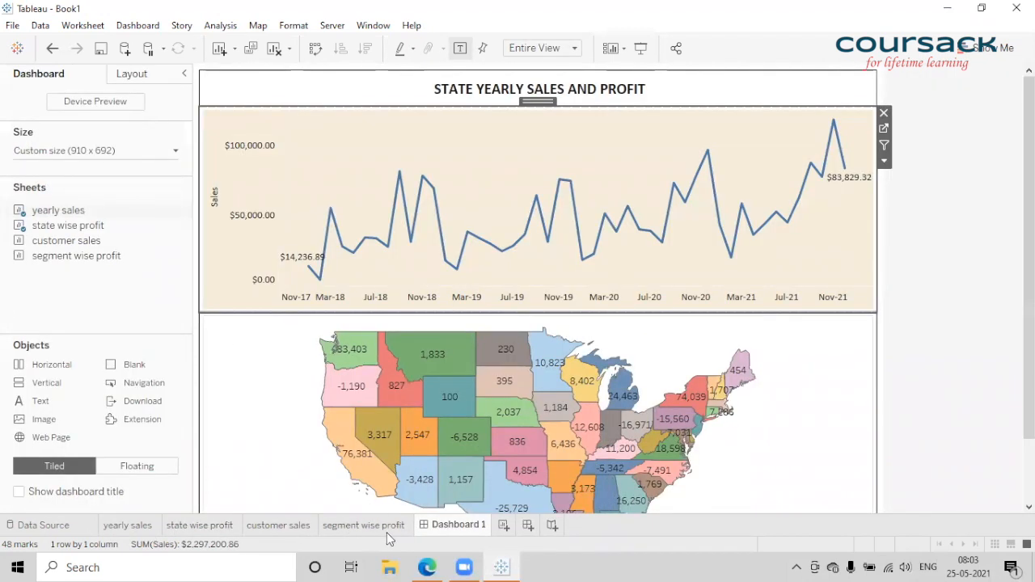
# Hide all worksheets used in Dashboard 1
pyautogui.rightClick(474, 519)
pyautogui.click(508, 443)
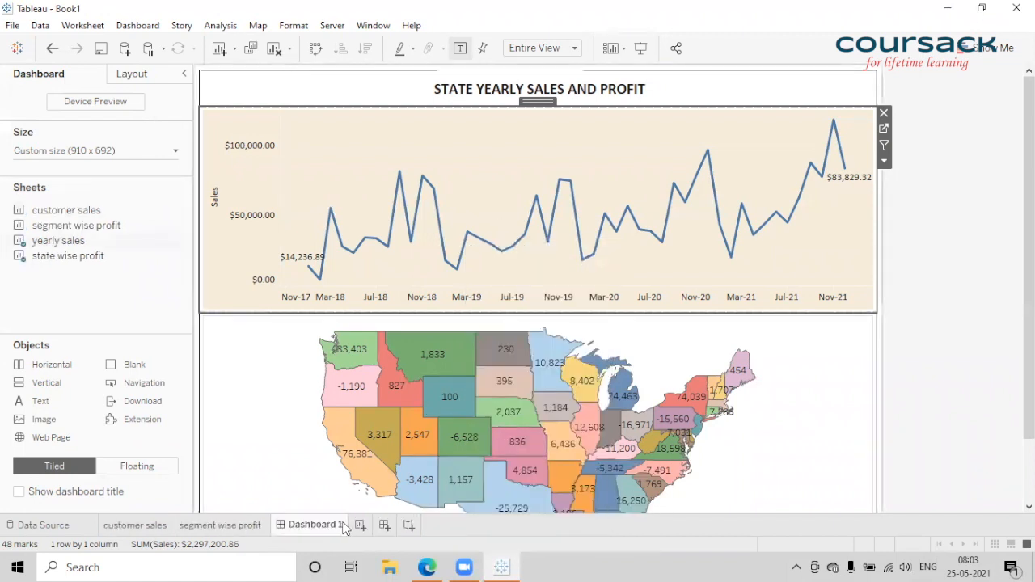
# Try placing the segment wise profit sheet as a tiled object on a new dashboard
pyautogui.click(384, 526)
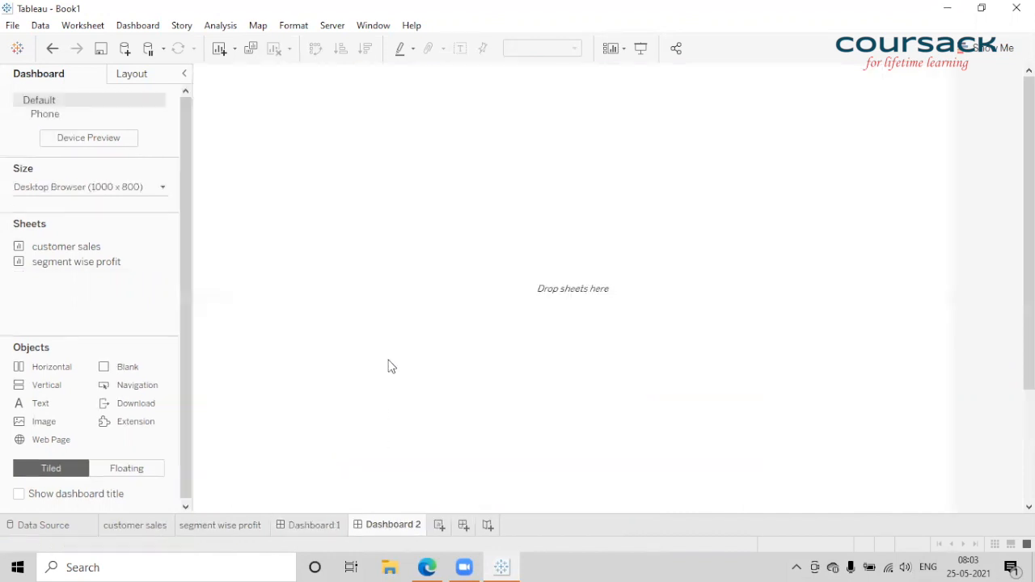
pyautogui.moveTo(75, 264); pyautogui.dragTo(447, 180)
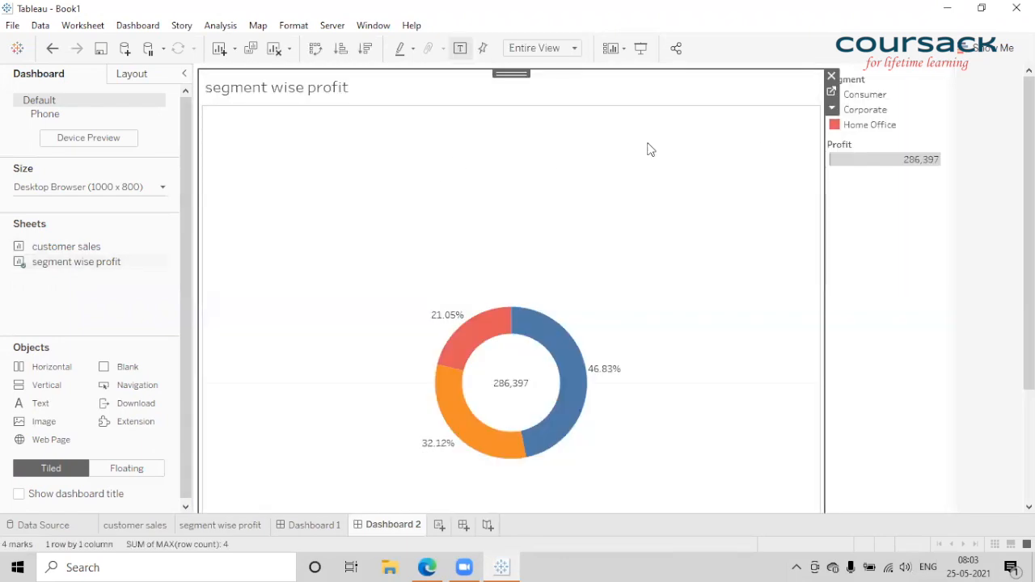
pyautogui.click(275, 50)
# Try placing the customer sales sheet as a floating object on the empty dashboard
pyautogui.click(137, 466)
pyautogui.moveTo(54, 210); pyautogui.dragTo(397, 193)
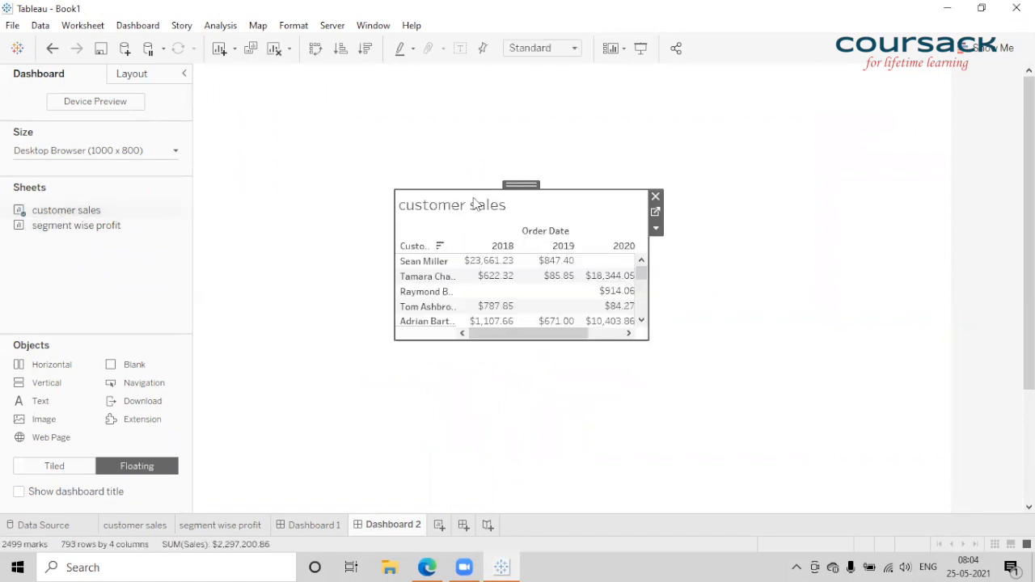
pyautogui.press('Delete')
# Place the segment wise profit sheet as a floating object on Dashboard 2 and hide its title
pyautogui.moveTo(76, 226); pyautogui.dragTo(363, 267)
pyautogui.rightClick(429, 236)
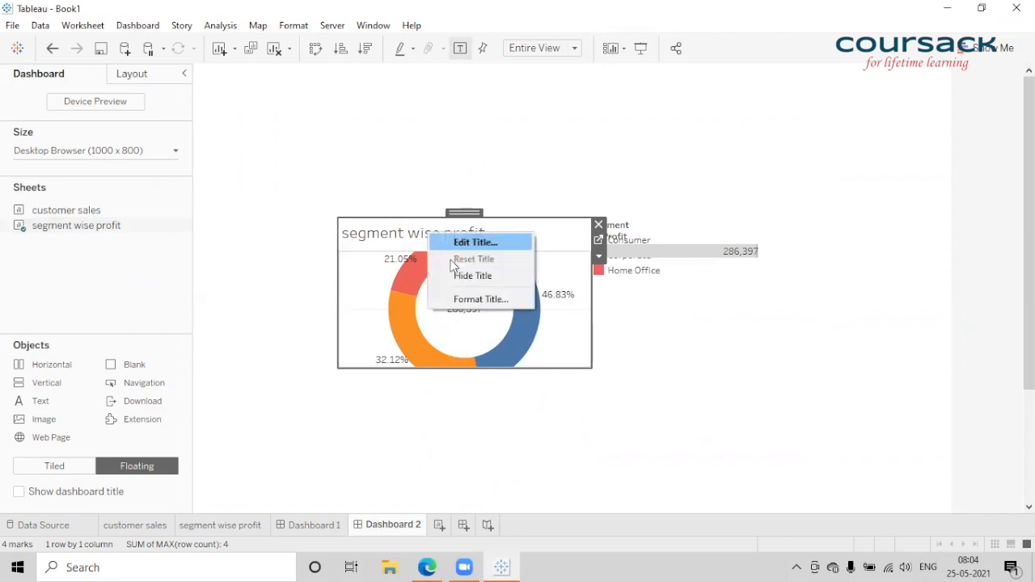
pyautogui.click(456, 270)
# Enlarge the floating donut chart and remove its Profit and Segment legends
pyautogui.moveTo(438, 212); pyautogui.dragTo(435, 113)
pyautogui.moveTo(590, 187); pyautogui.dragTo(689, 192)
pyautogui.click(739, 238)
pyautogui.click(770, 237)
pyautogui.click(648, 236)
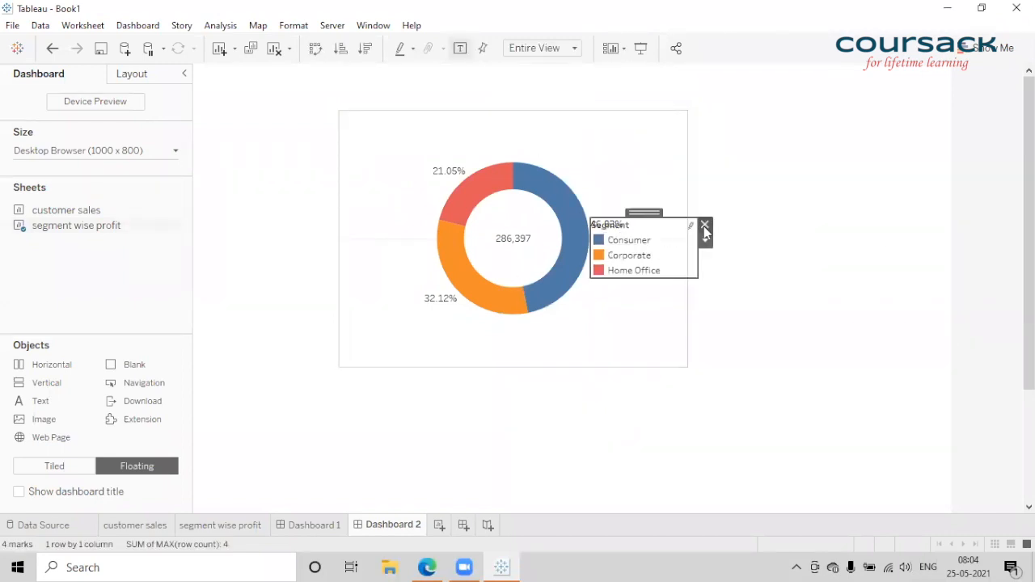
pyautogui.click(708, 233)
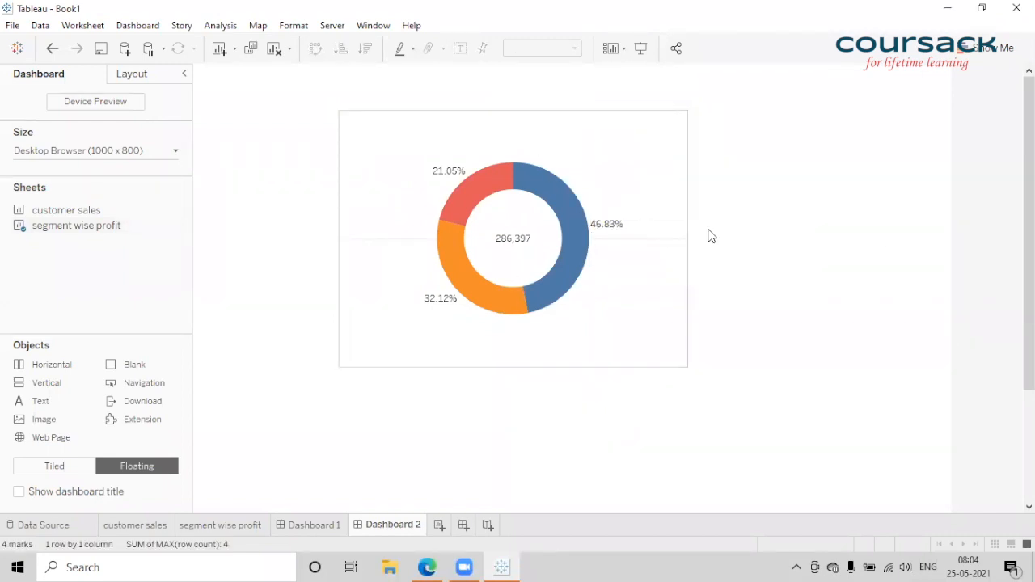
# Move the donut chart up near the dashboard's upper edge and widen it on both sides
pyautogui.click(513, 113)
pyautogui.moveTo(513, 102); pyautogui.dragTo(493, 74)
pyautogui.click(666, 304)
pyautogui.moveTo(666, 305); pyautogui.dragTo(828, 302)
pyautogui.moveTo(321, 247); pyautogui.dragTo(195, 247)
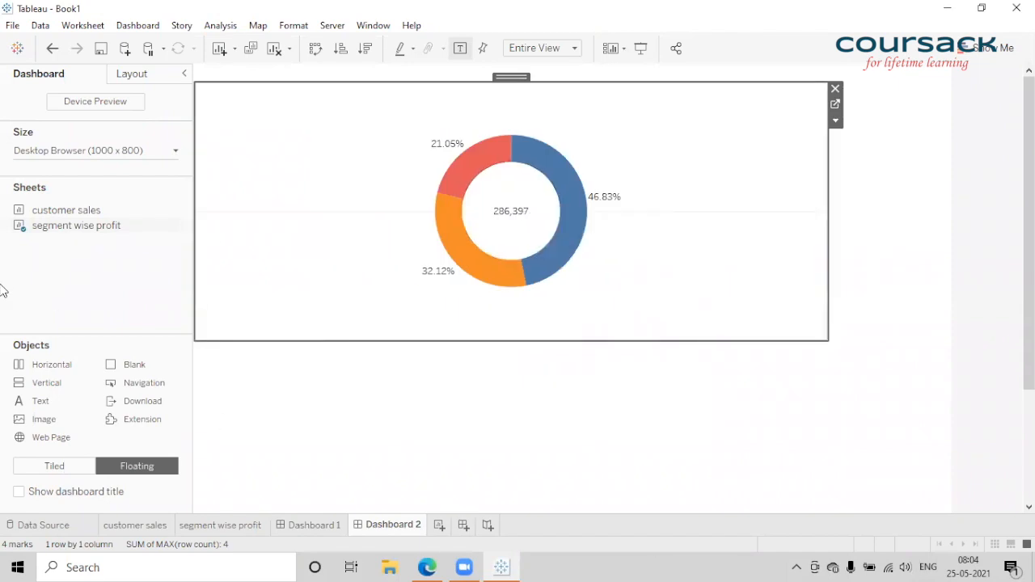
# Place the customer sales sheet as a floating object below the donut chart and hide its title
pyautogui.click(50, 466)
pyautogui.moveTo(57, 210); pyautogui.dragTo(477, 417)
pyautogui.moveTo(490, 528); pyautogui.dragTo(15, 290)
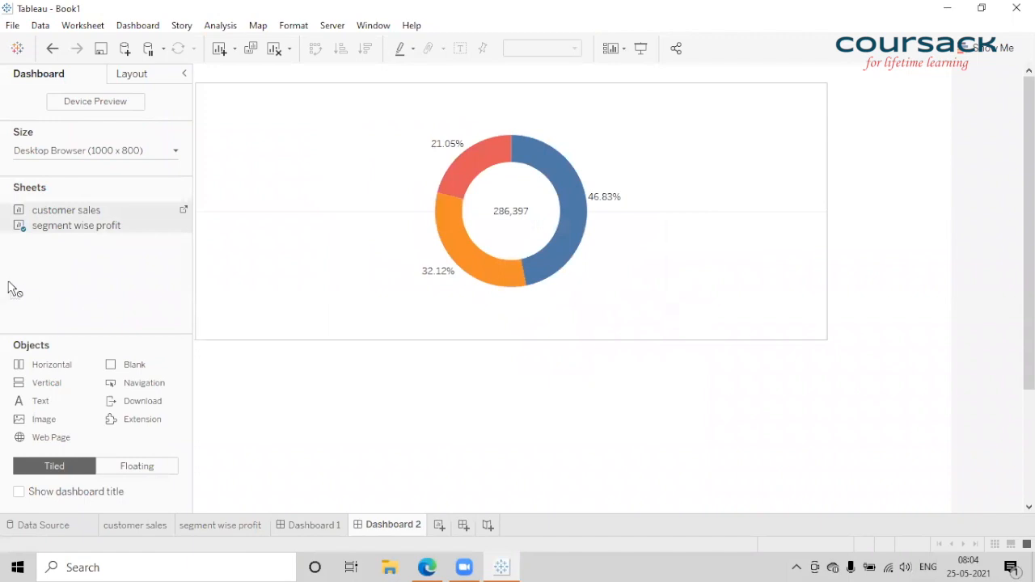
pyautogui.click(149, 468)
pyautogui.moveTo(66, 212); pyautogui.dragTo(410, 340)
pyautogui.rightClick(503, 361)
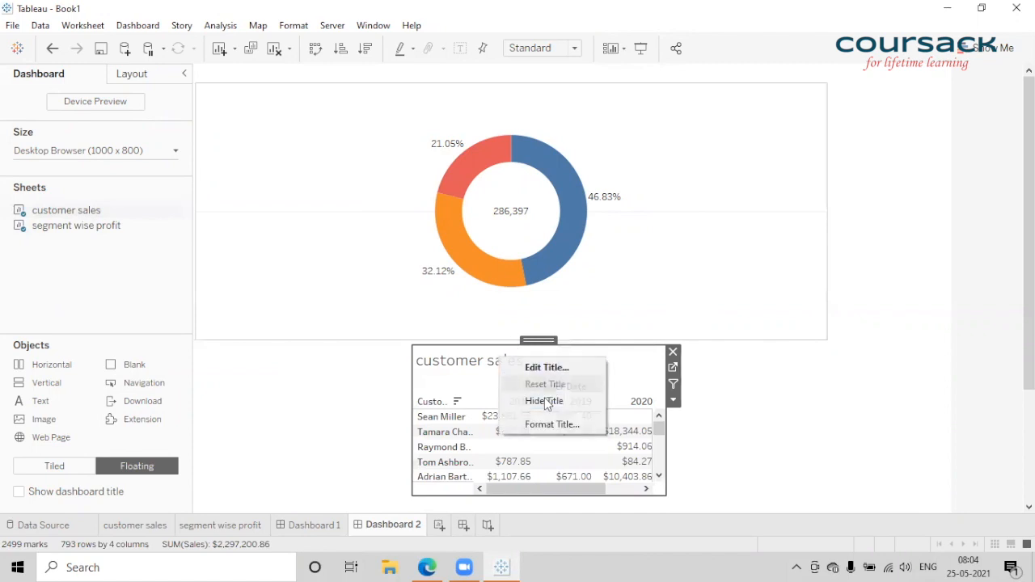
pyautogui.click(544, 402)
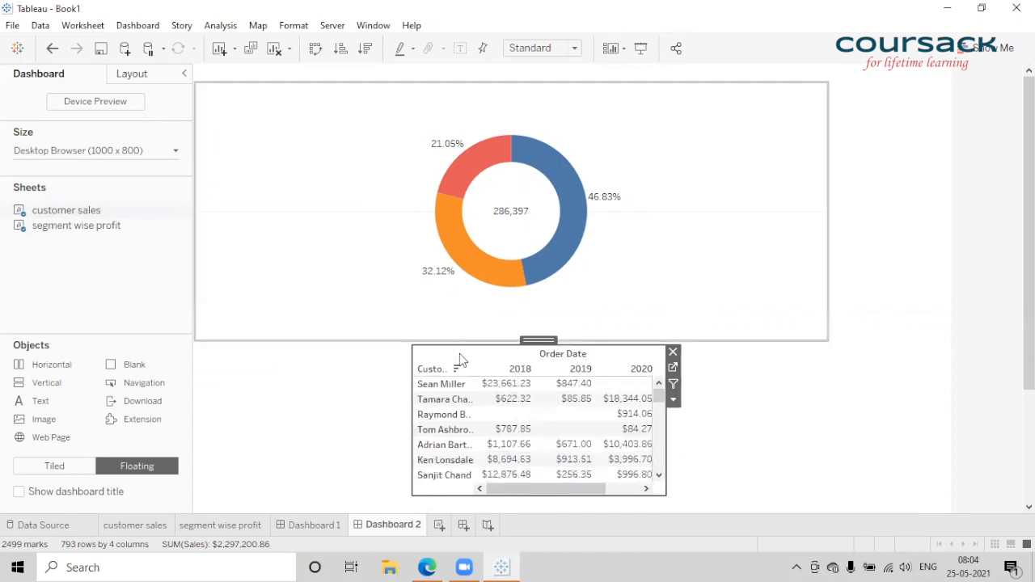
# Shorten the donut chart and resize the customer sales table to fill the same width directly beneath it
pyautogui.click(467, 331)
pyautogui.moveTo(466, 340); pyautogui.dragTo(476, 275)
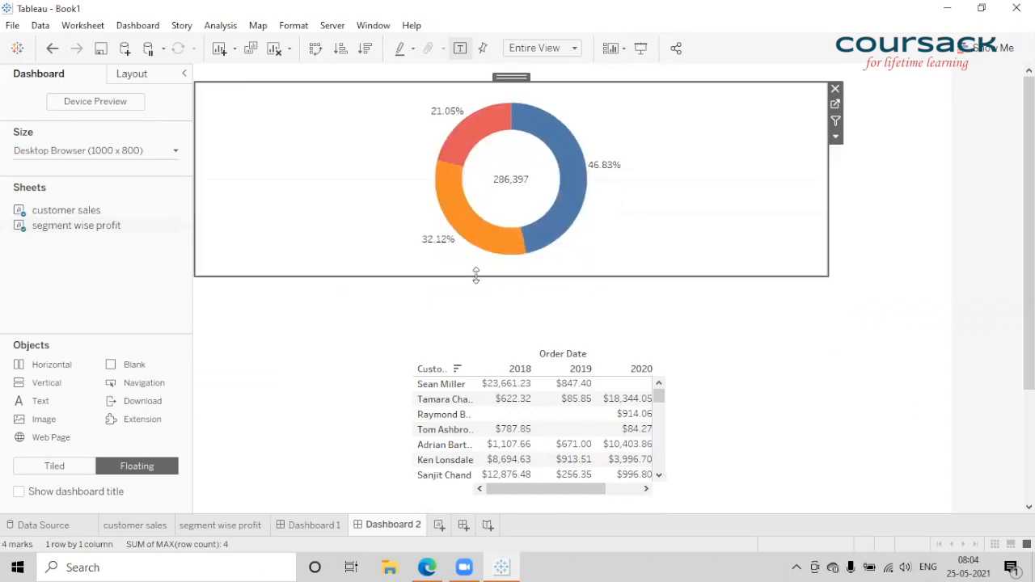
pyautogui.click(490, 363)
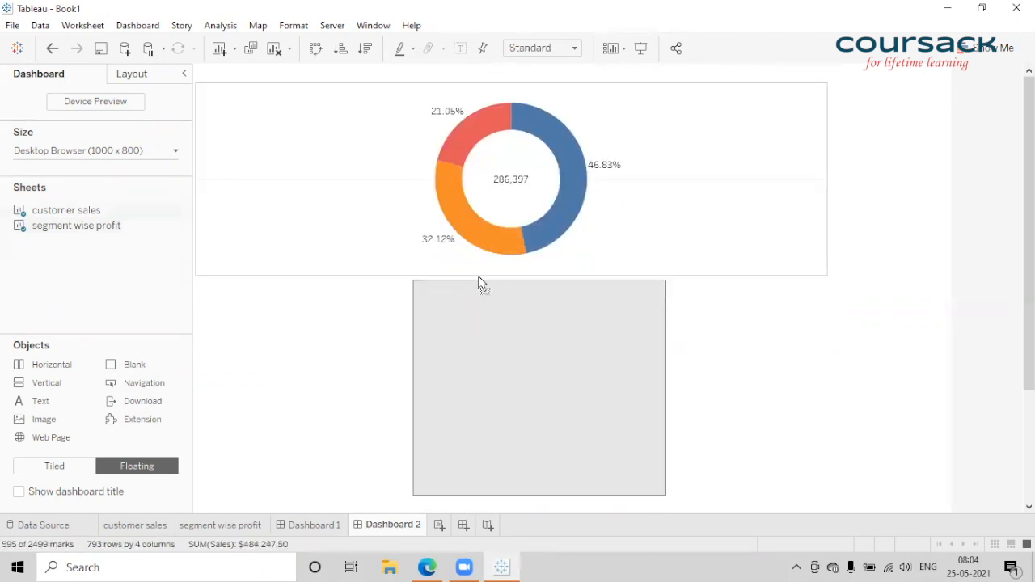
pyautogui.moveTo(409, 326); pyautogui.dragTo(360, 344)
pyautogui.moveTo(240, 348); pyautogui.dragTo(196, 344)
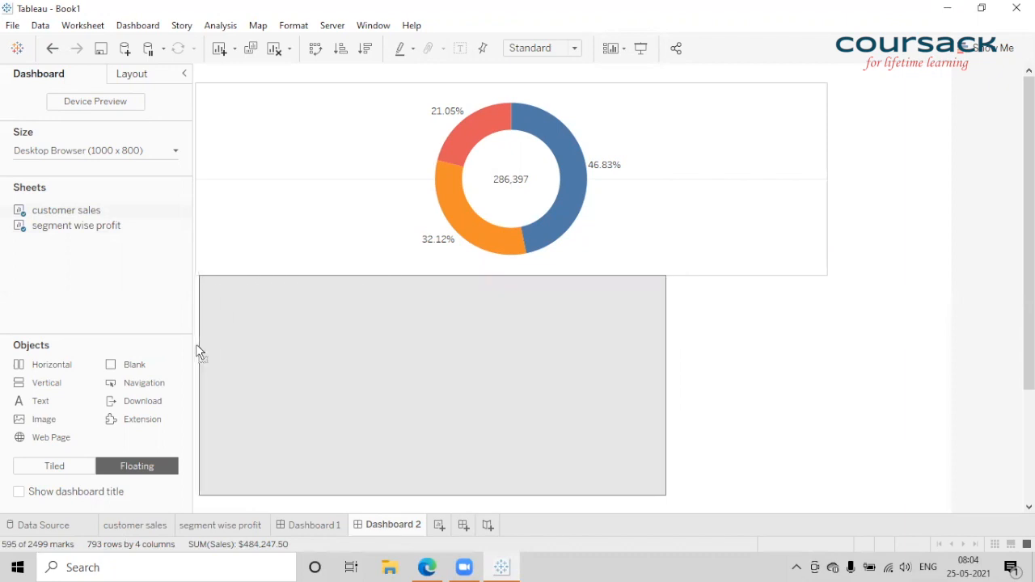
pyautogui.moveTo(666, 359); pyautogui.dragTo(827, 365)
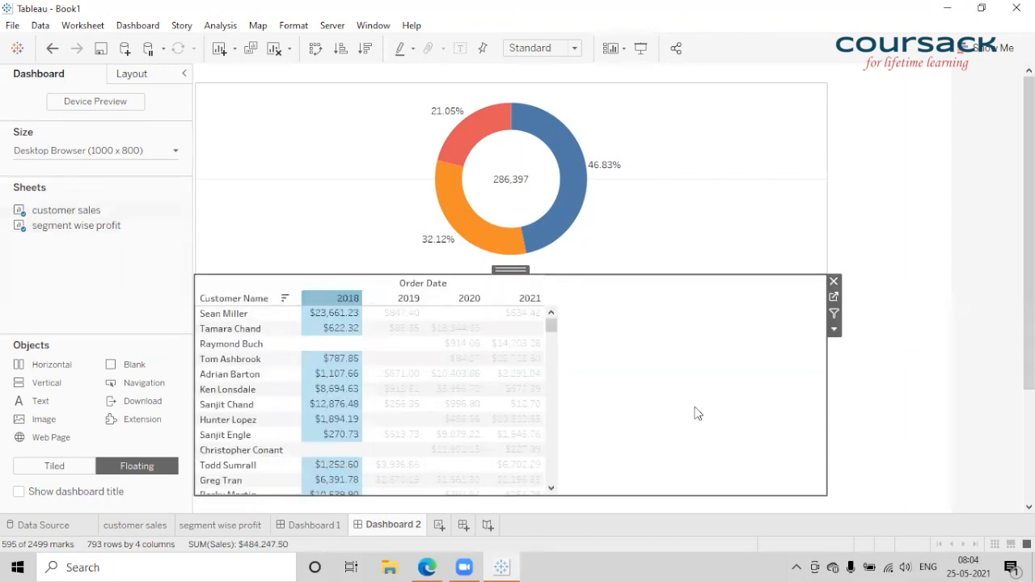
pyautogui.click(697, 414)
pyautogui.moveTo(552, 333); pyautogui.dragTo(568, 305)
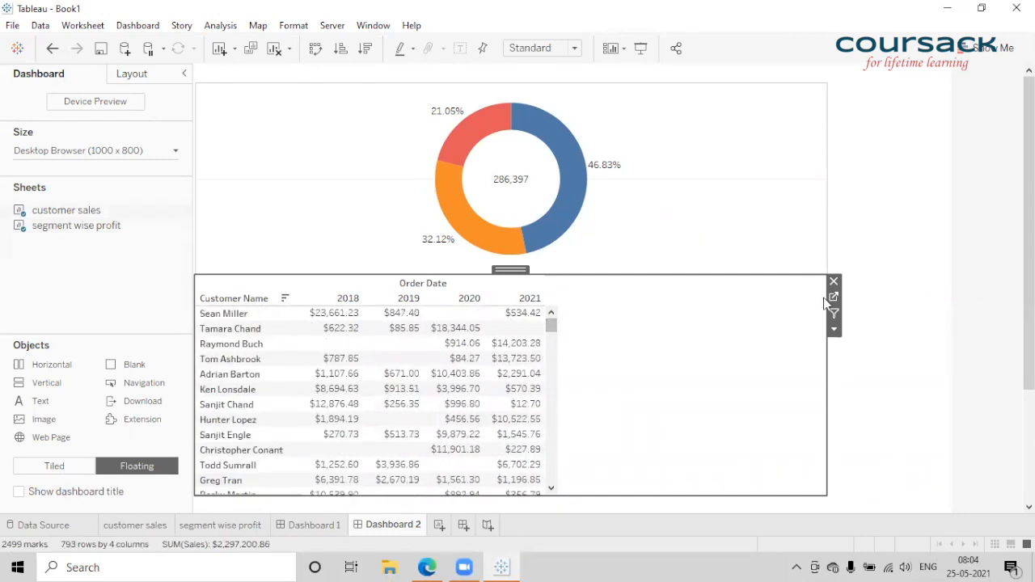
pyautogui.click(964, 332)
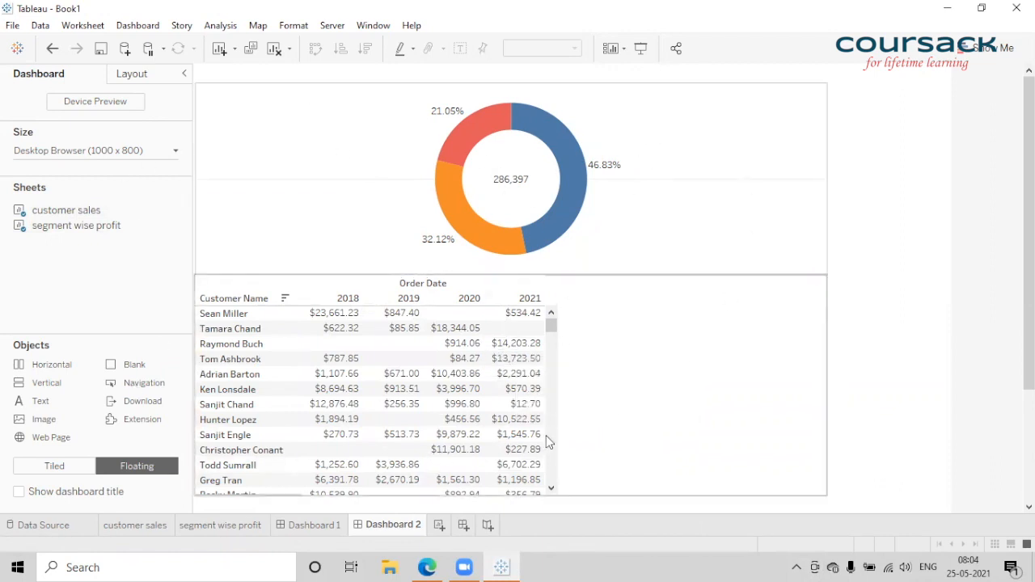
# Check Dashboard 1 and delete Dashboard 2
pyautogui.click(308, 525)
pyautogui.click(388, 527)
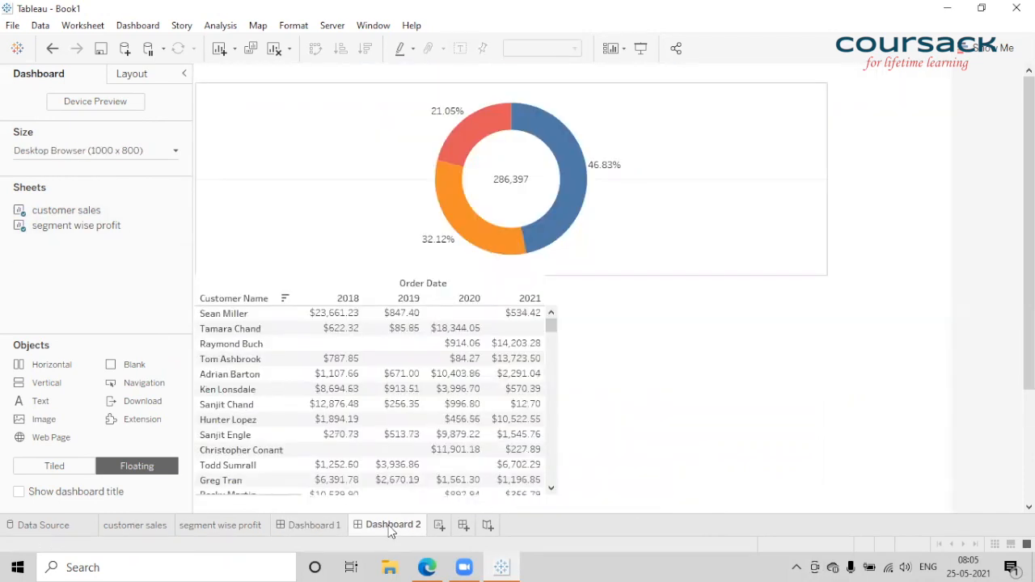
pyautogui.rightClick(391, 524)
pyautogui.click(438, 358)
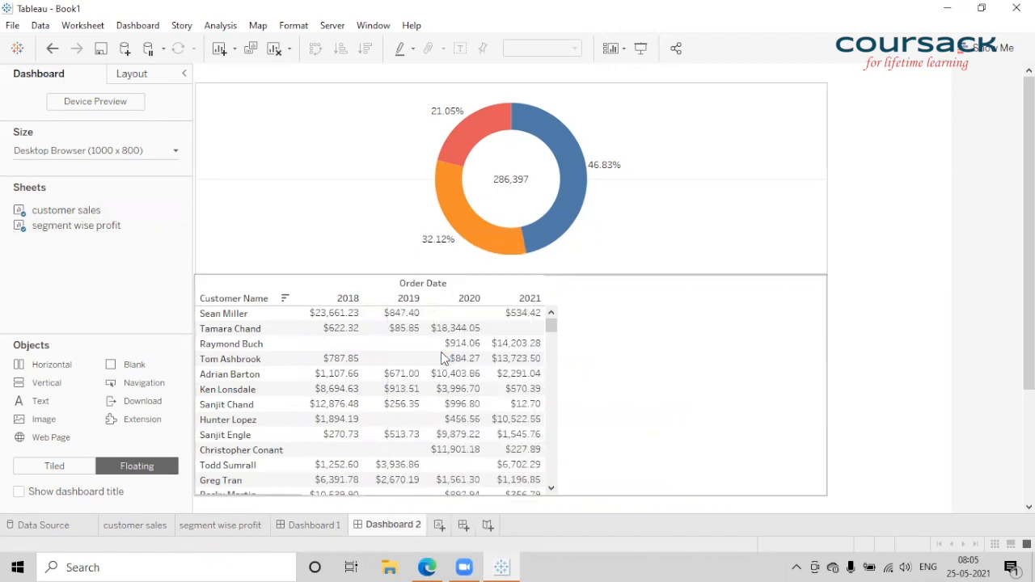
# Duplicate Dashboard 1
pyautogui.rightClick(321, 526)
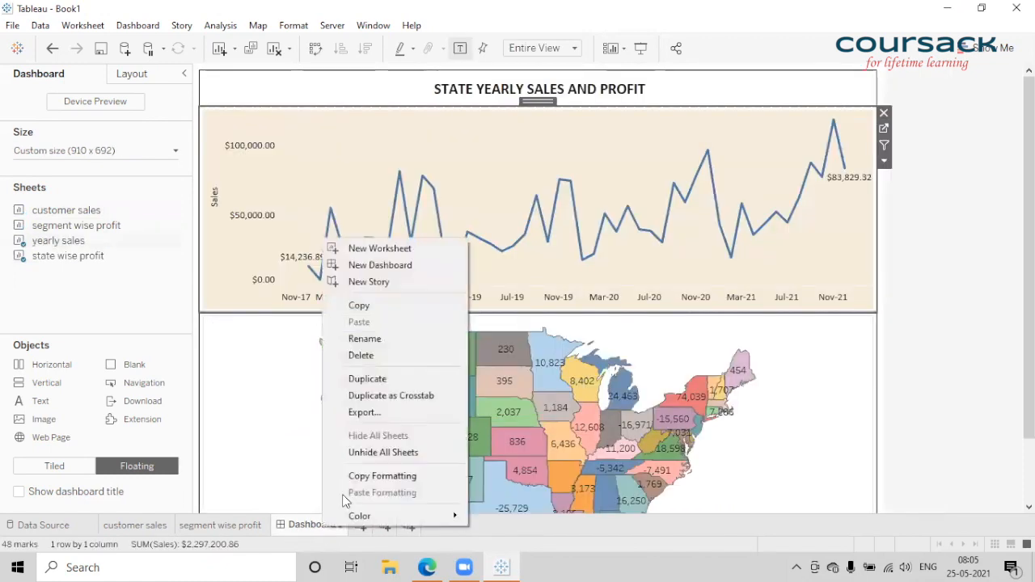
pyautogui.click(373, 381)
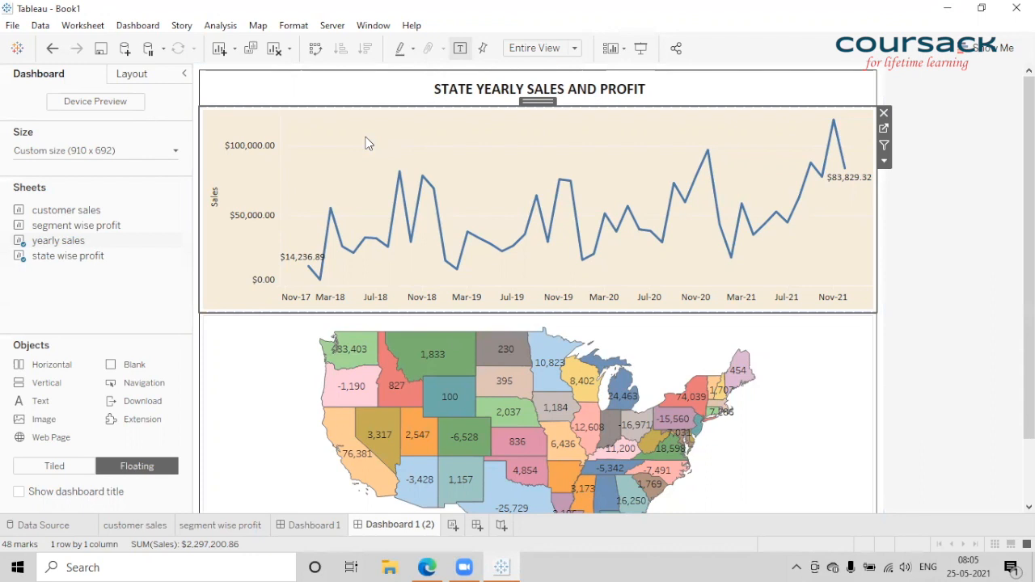
# Swap the yearly sales chart on the duplicate dashboard for the segment wise profit sheet and hide its title
pyautogui.moveTo(77, 229)
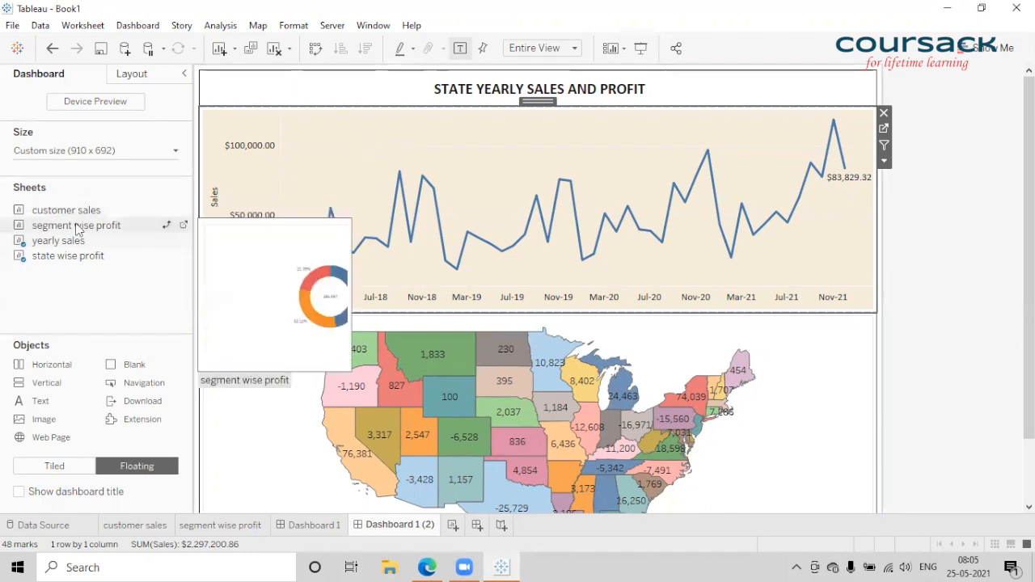
pyautogui.click(169, 226)
pyautogui.rightClick(306, 129)
pyautogui.click(340, 169)
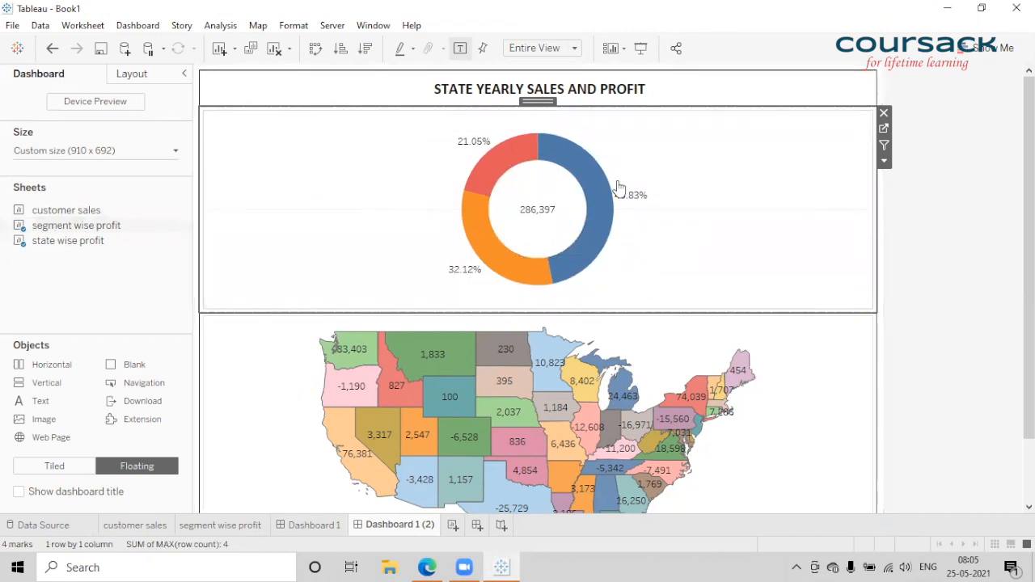
# Swap the state wise profit map for the customer sales sheet and hide its title
pyautogui.click(790, 343)
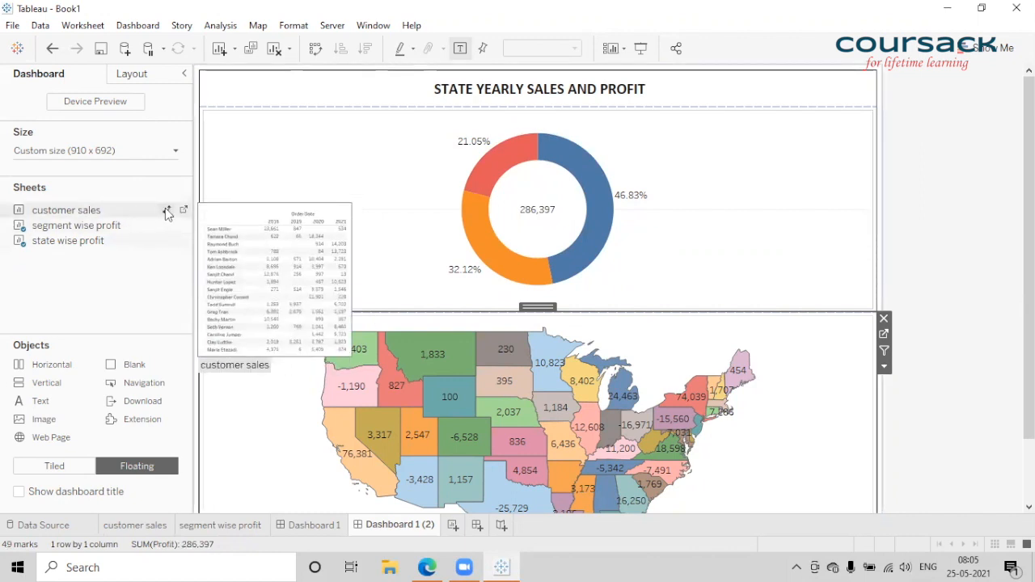
pyautogui.click(166, 210)
pyautogui.rightClick(257, 332)
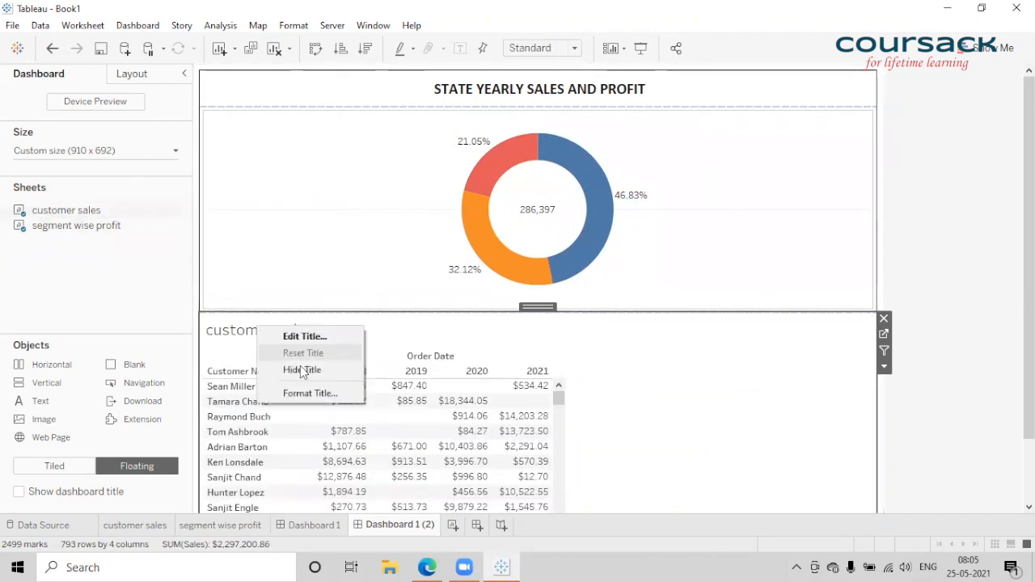
pyautogui.click(299, 368)
# Change the duplicate dashboard's title text to "SEGMENT SALES AND PROFIT"
pyautogui.click(563, 95)
pyautogui.doubleClick(564, 96)
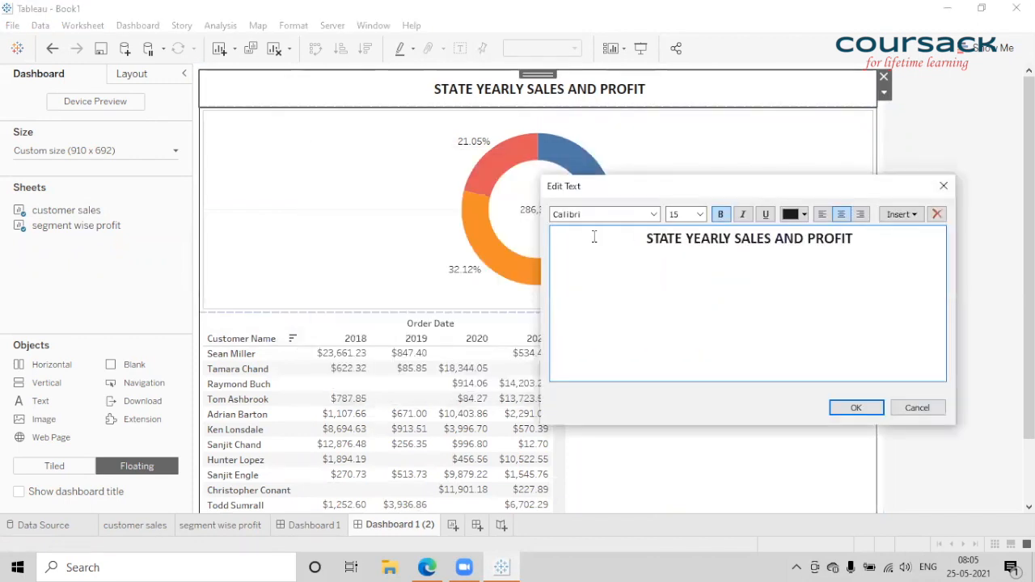
pyautogui.doubleClick(663, 239)
pyautogui.moveTo(728, 239); pyautogui.dragTo(572, 238)
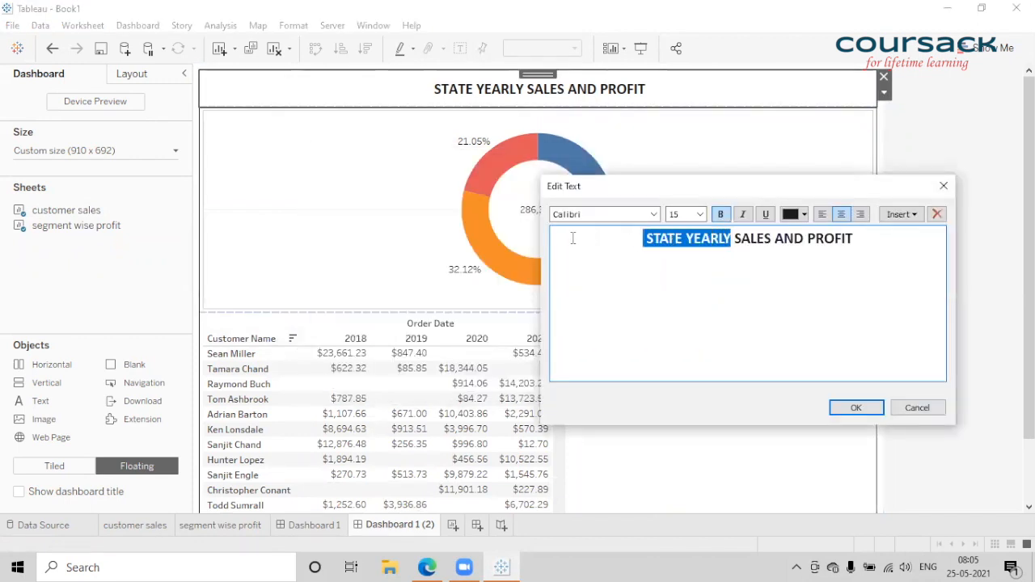
pyautogui.write('SGET')
pyautogui.press('BackSpace')
pyautogui.press('BackSpace')
pyautogui.press('BackSpace')
pyautogui.write('EGMENT')
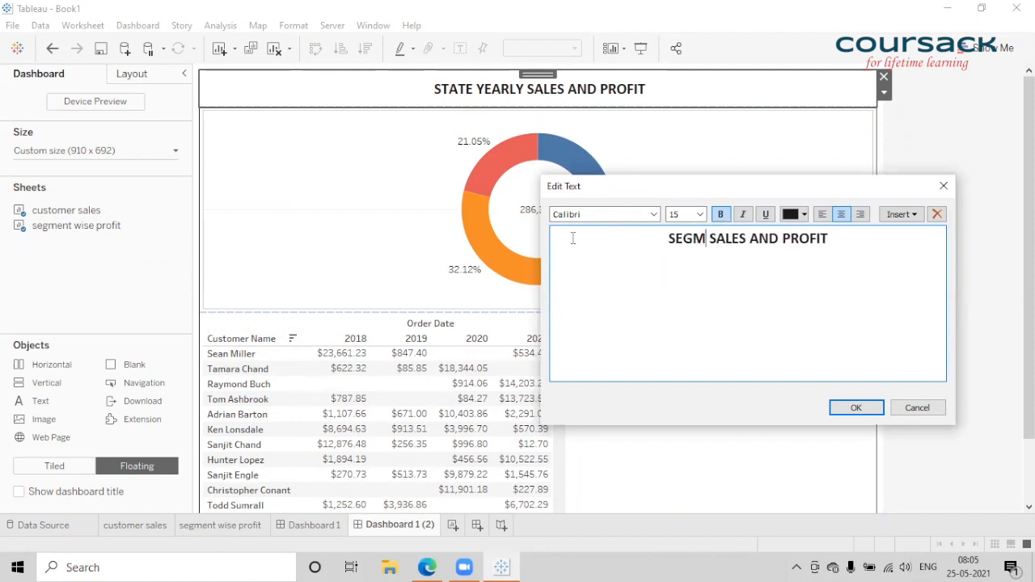
pyautogui.write(' WISE')
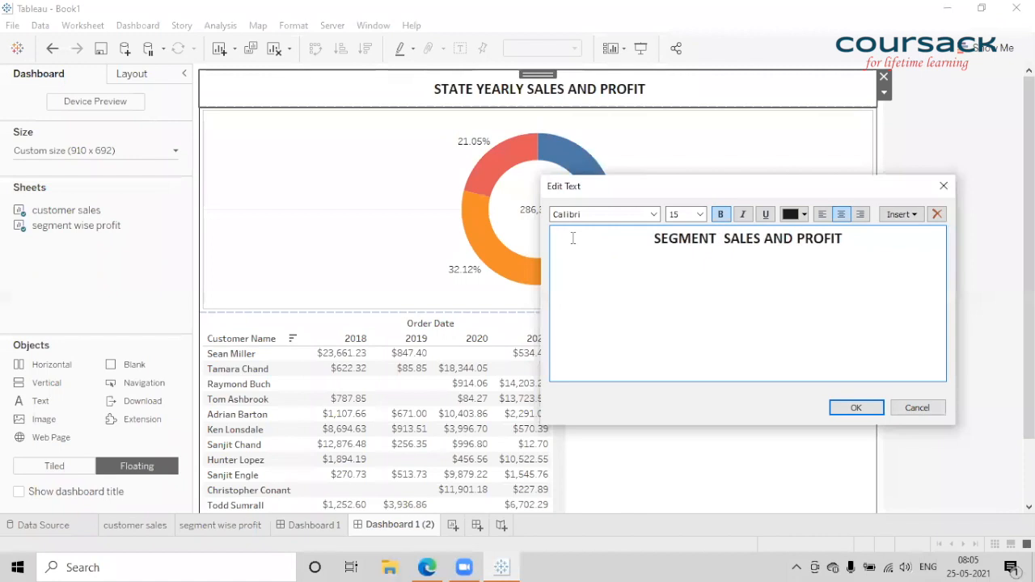
pyautogui.press('BackSpace')
pyautogui.press('BackSpace')
pyautogui.press('BackSpace')
pyautogui.press('BackSpace')
pyautogui.press('BackSpace')
pyautogui.click(855, 408)
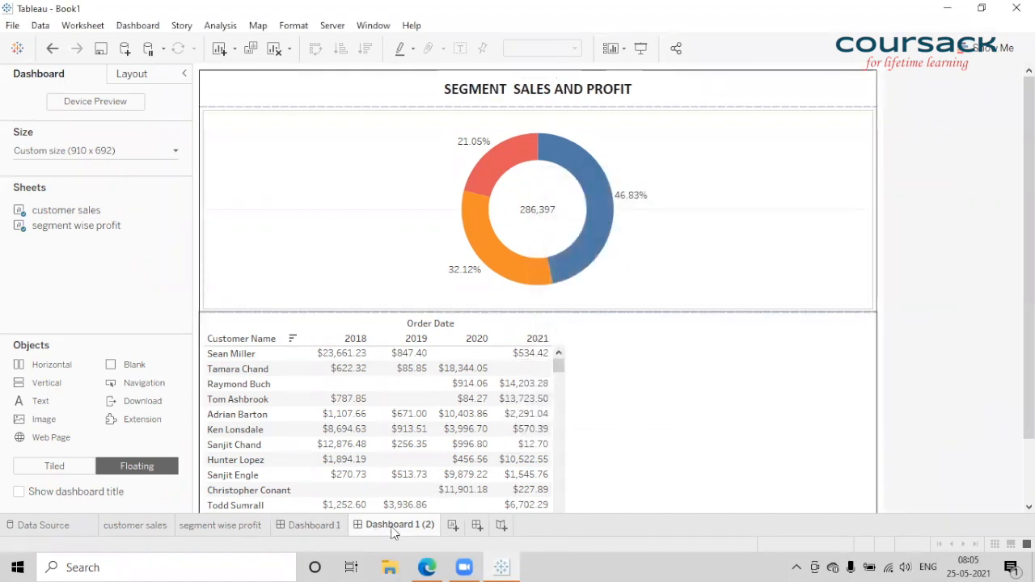
# Hide all worksheets used in the duplicate dashboard, Dashboard 1 (2)
pyautogui.rightClick(395, 525)
pyautogui.click(447, 437)
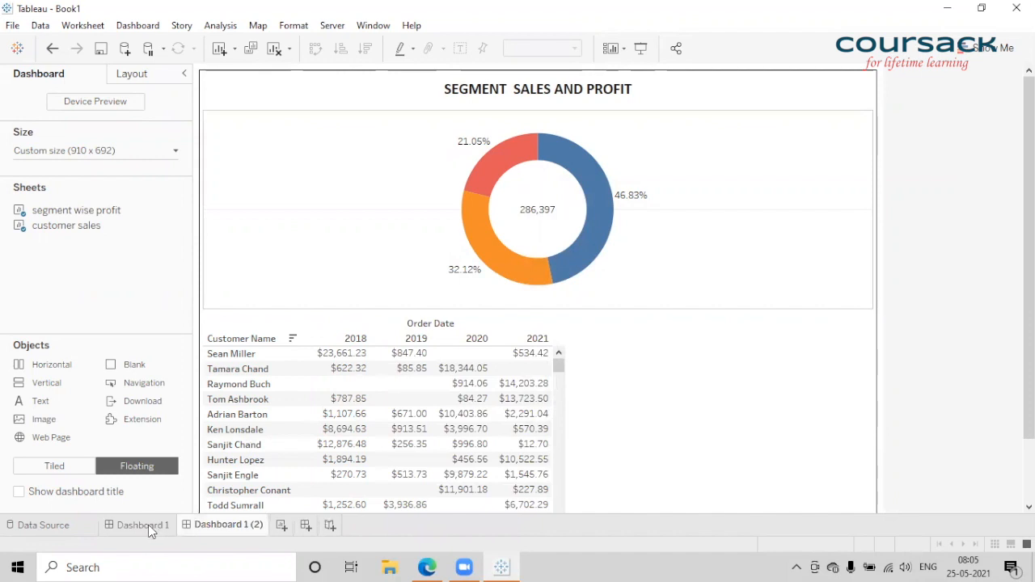
# Compare the two dashboards and view Dashboard 1 in presentation mode
pyautogui.click(144, 526)
pyautogui.click(201, 523)
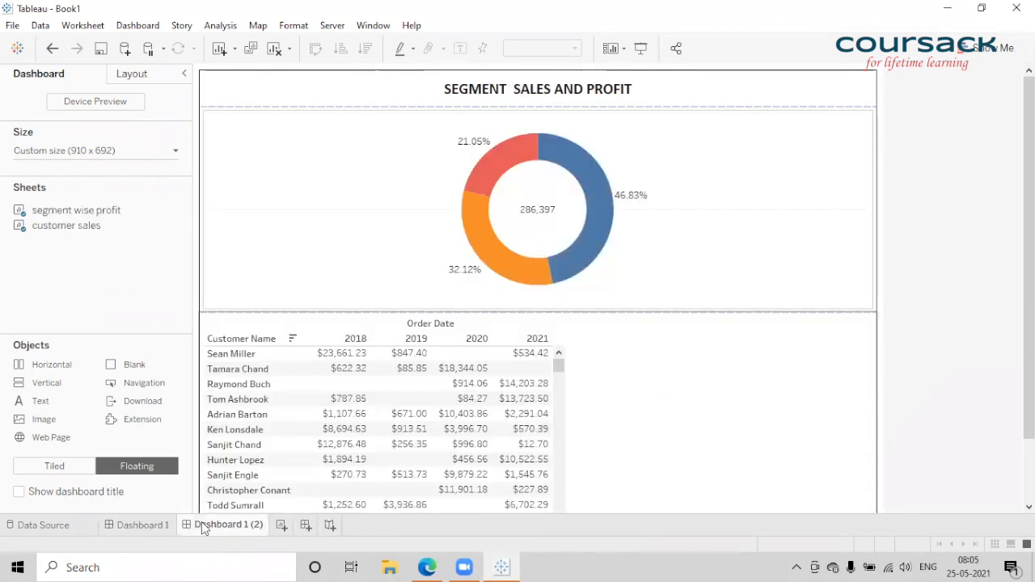
pyautogui.click(160, 526)
pyautogui.click(641, 49)
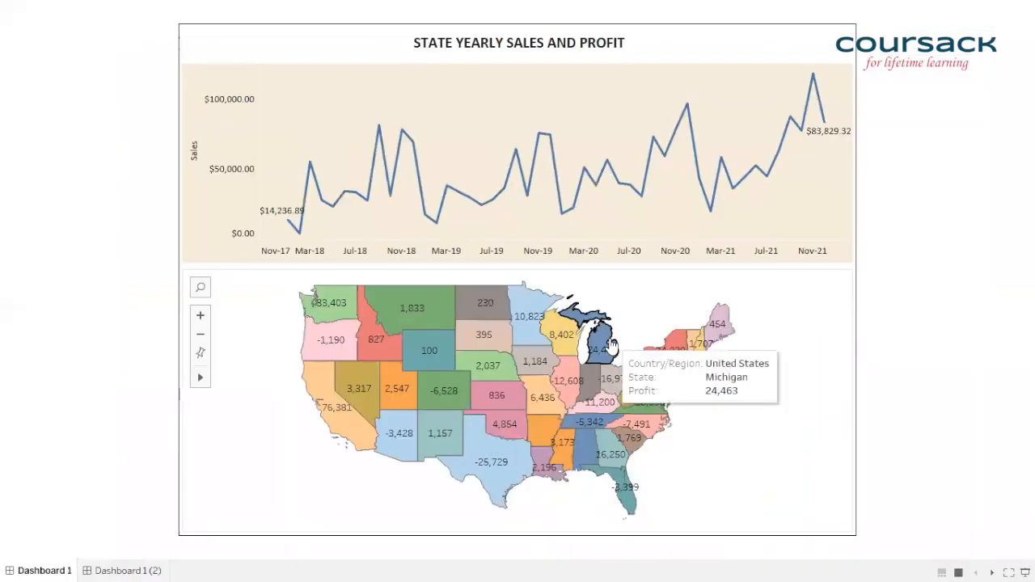
pyautogui.press('Escape')
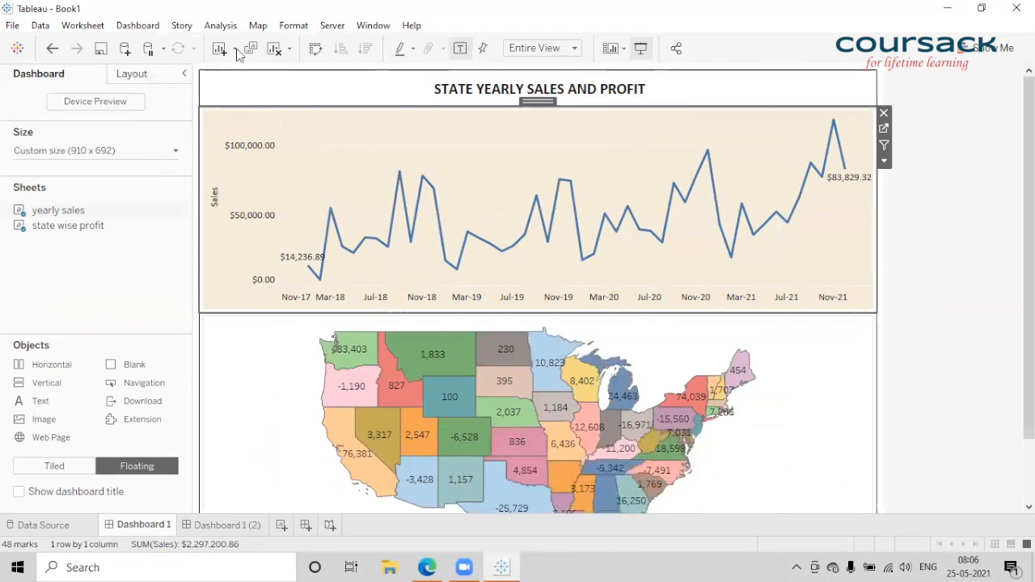
# Add a filter action to Dashboard 1 from yearly sales to state wise profit, run on Select, showing all values when the selection is cleared
pyautogui.click(139, 24)
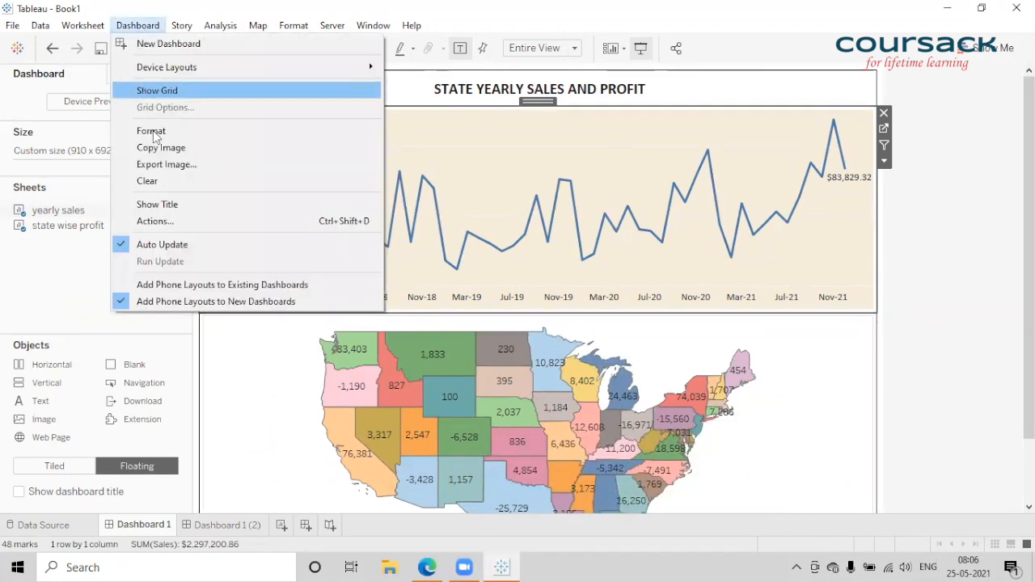
pyautogui.click(172, 218)
pyautogui.click(343, 354)
pyautogui.click(404, 357)
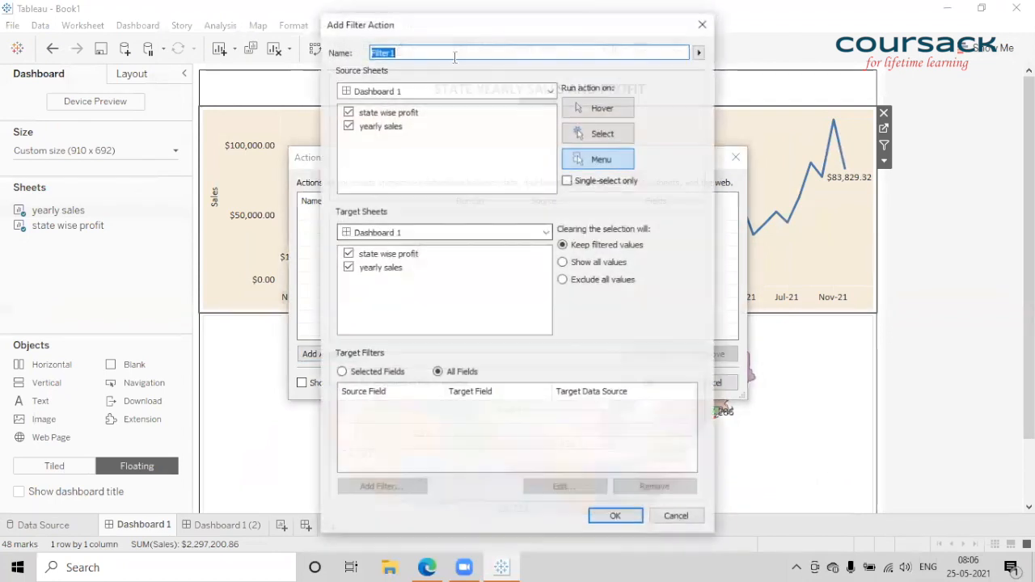
pyautogui.moveTo(459, 38); pyautogui.dragTo(675, 61)
pyautogui.click(557, 130)
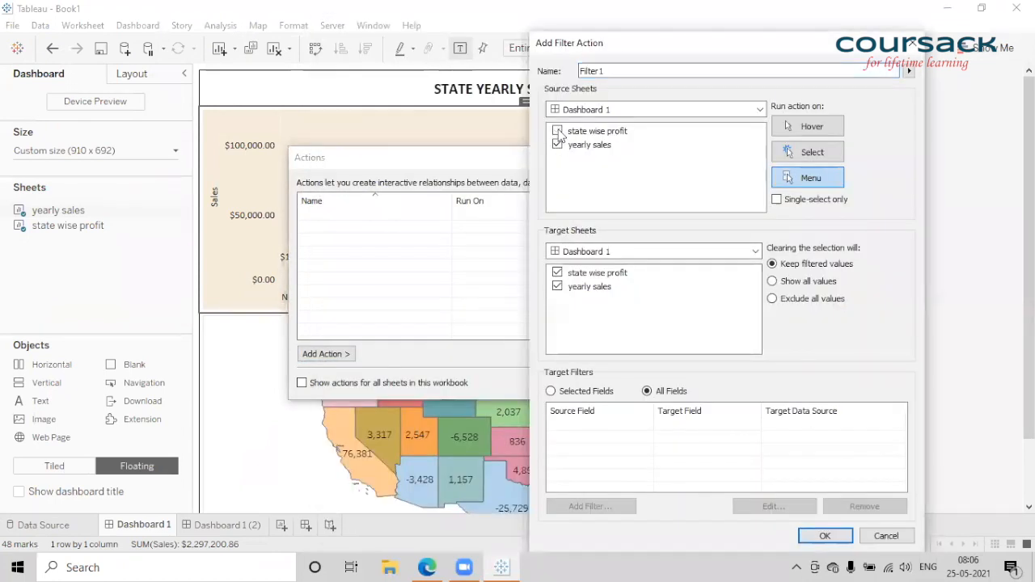
pyautogui.click(812, 152)
pyautogui.click(772, 281)
pyautogui.click(557, 286)
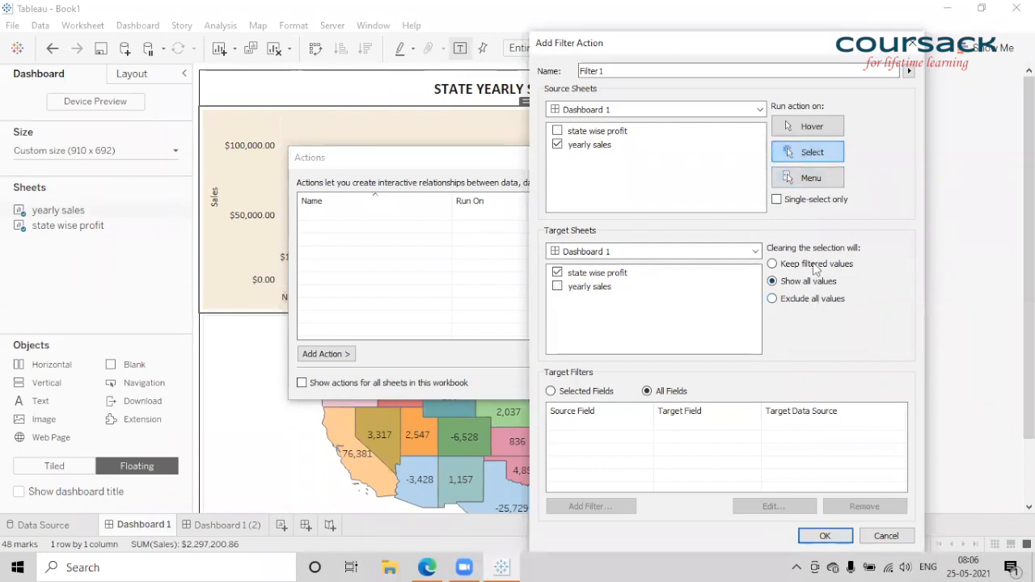
pyautogui.click(824, 536)
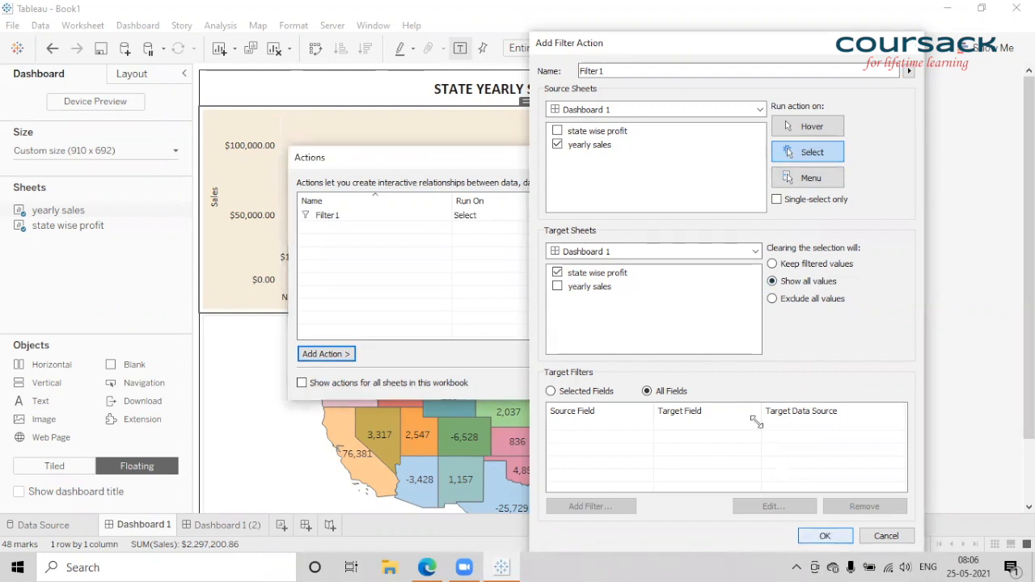
pyautogui.click(663, 386)
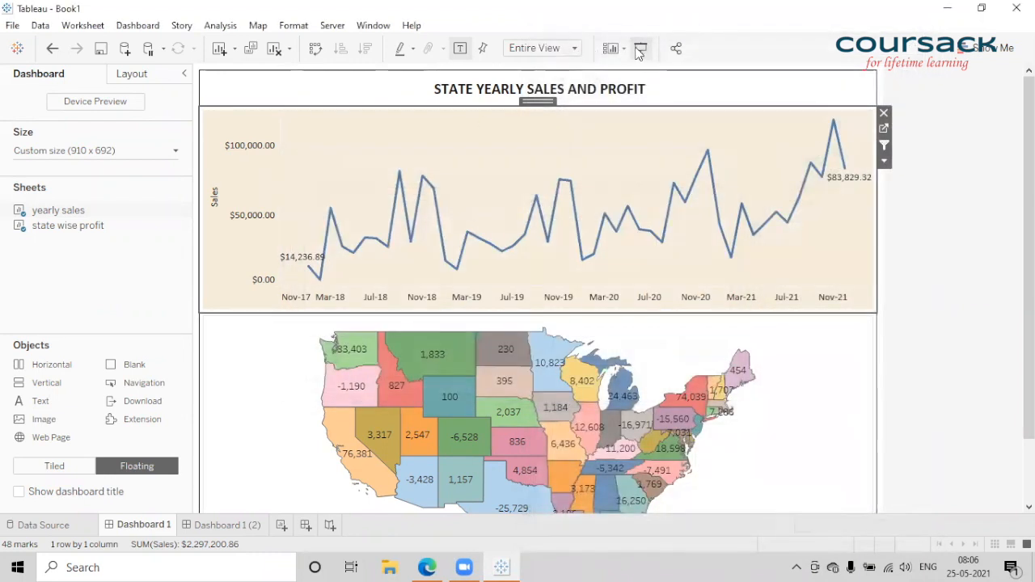
# Test the filter action in presentation mode by selecting several months on the yearly sales line, including Jan-20, Dec-21, Apr-18 and Sep-18, and clearing the selection
pyautogui.click(639, 49)
pyautogui.moveTo(566, 213)
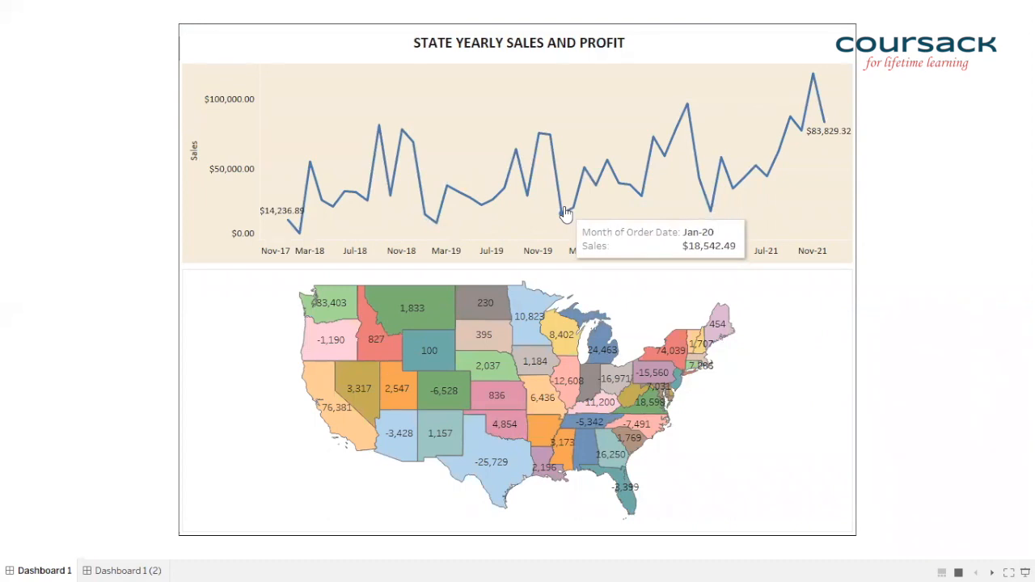
pyautogui.click(564, 212)
pyautogui.moveTo(600, 497)
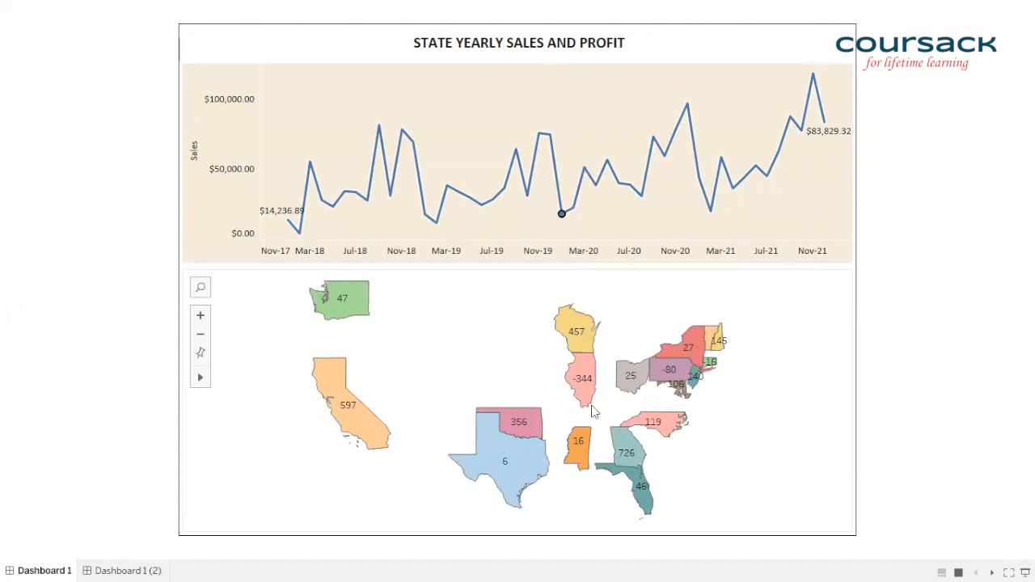
pyautogui.click(710, 212)
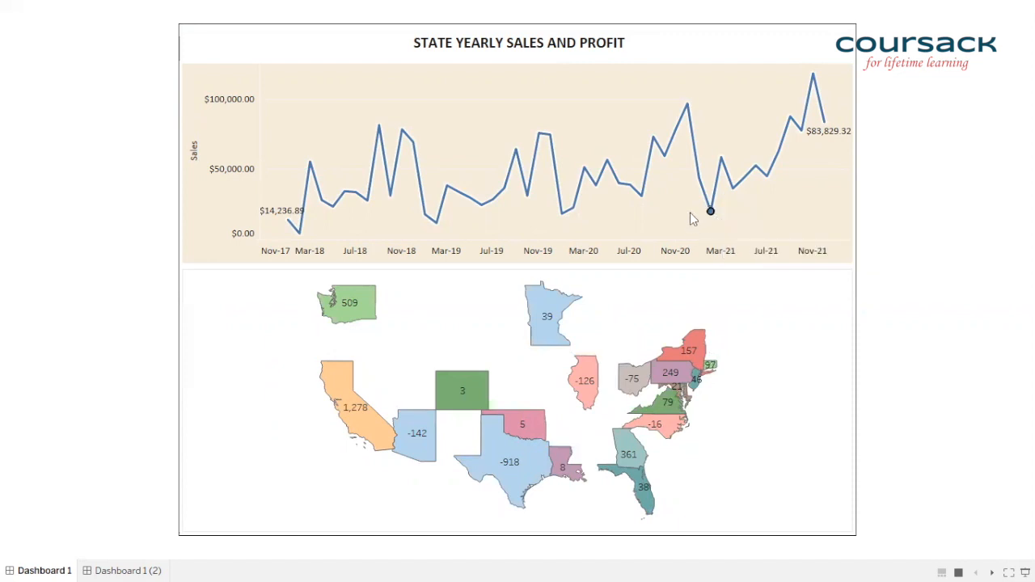
pyautogui.click(690, 216)
pyautogui.moveTo(825, 123)
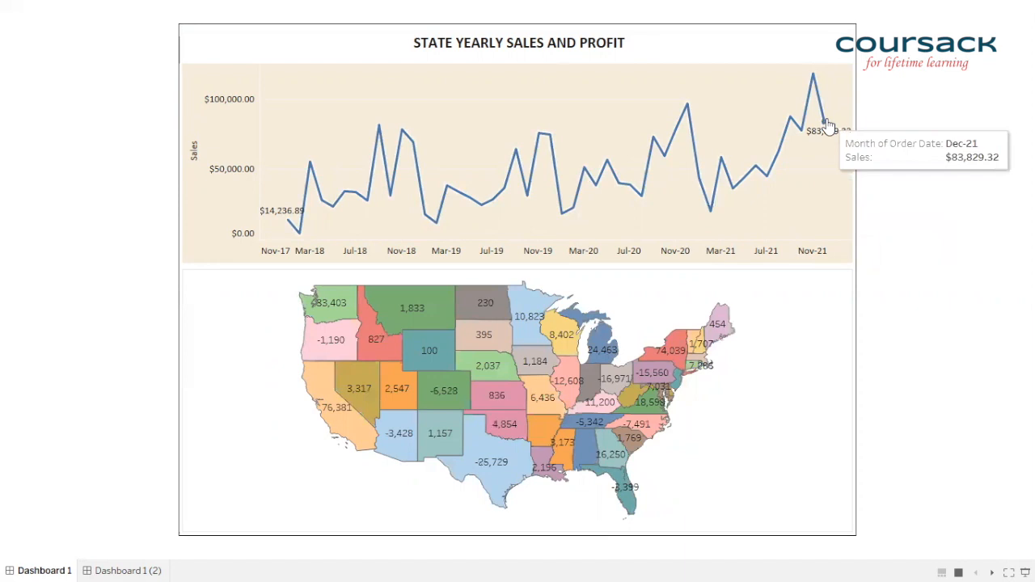
pyautogui.click(825, 123)
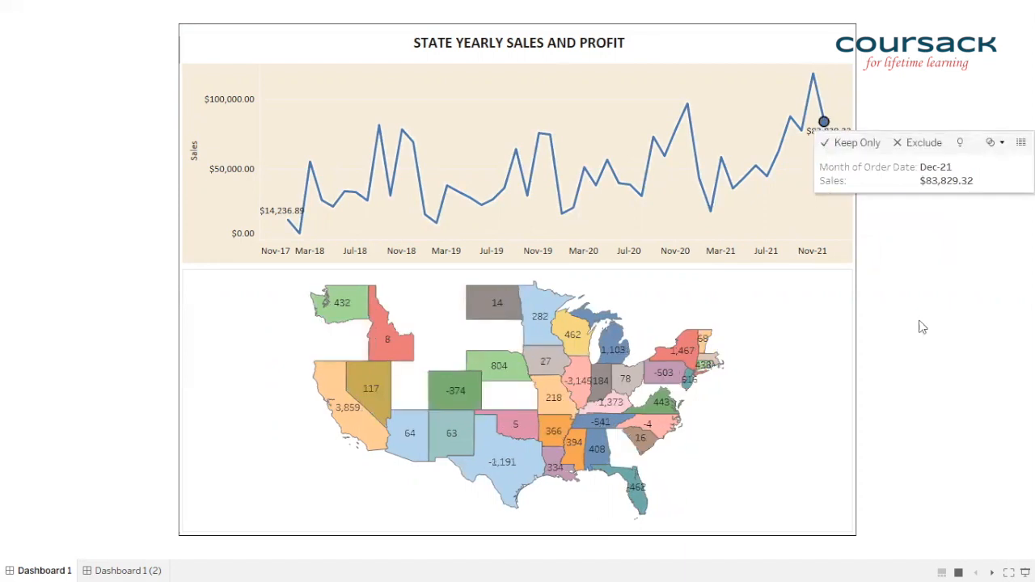
pyautogui.click(296, 227)
pyautogui.click(321, 199)
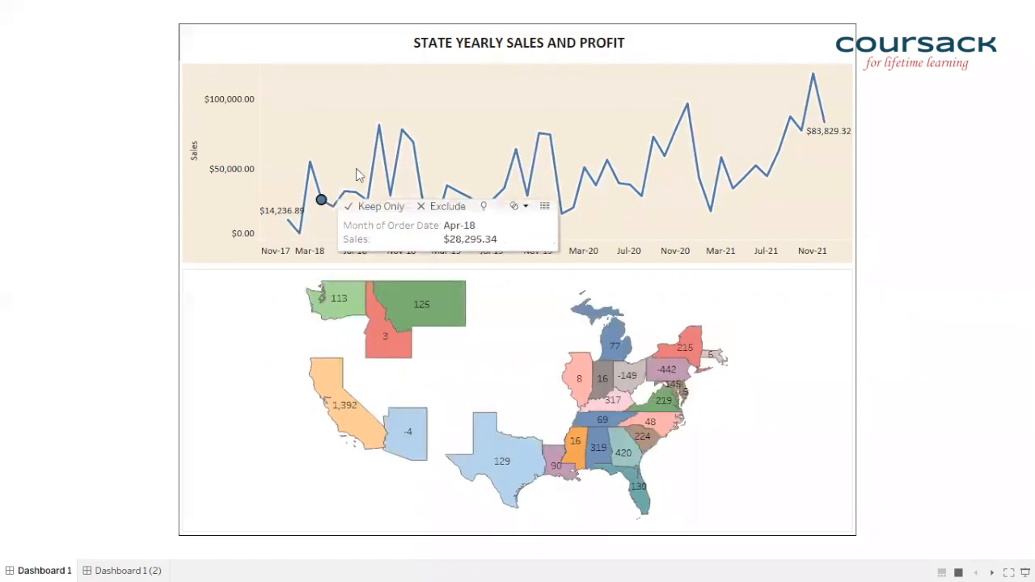
pyautogui.click(378, 126)
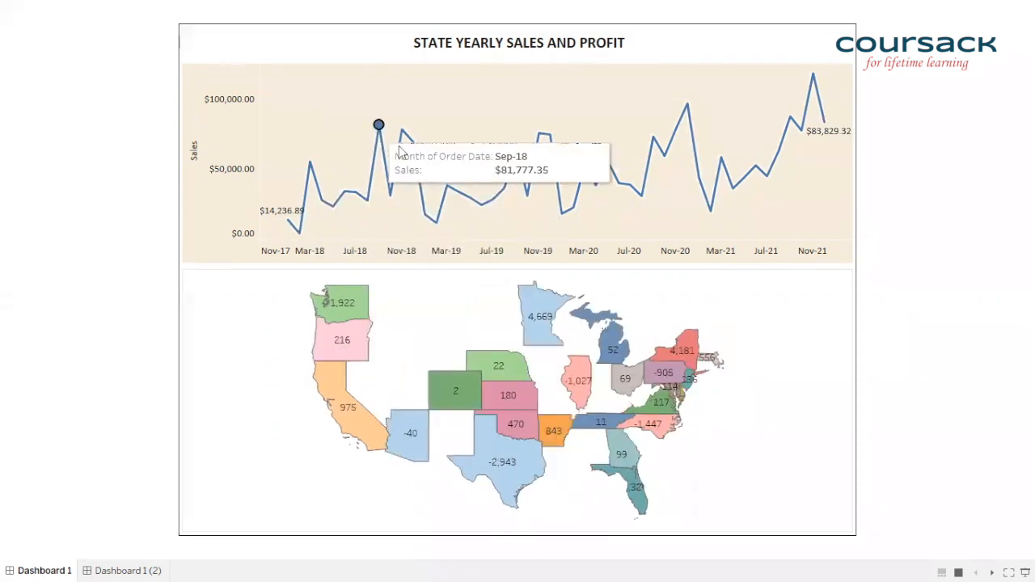
pyautogui.click(634, 189)
pyautogui.click(527, 195)
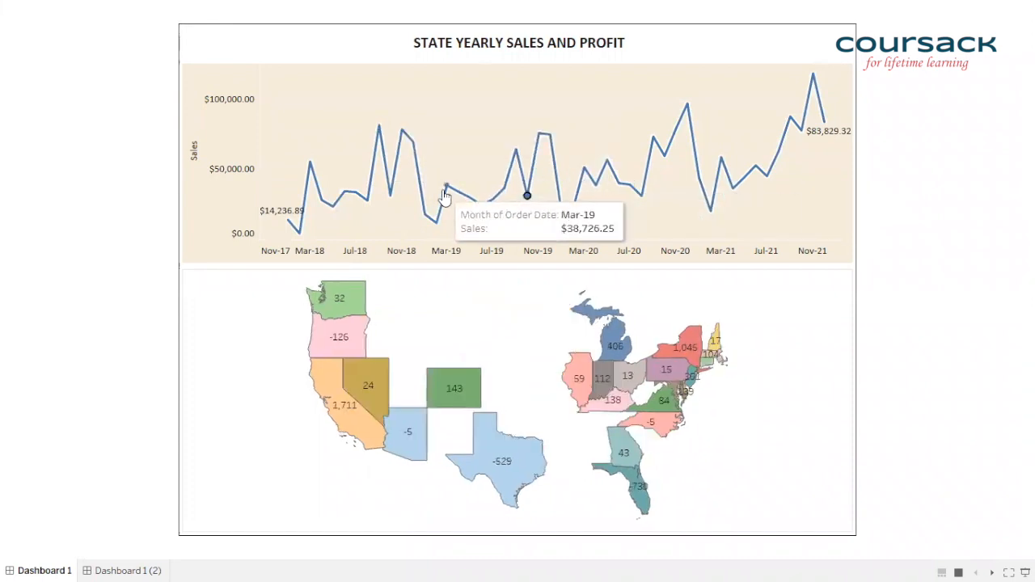
pyautogui.click(446, 189)
pyautogui.click(412, 142)
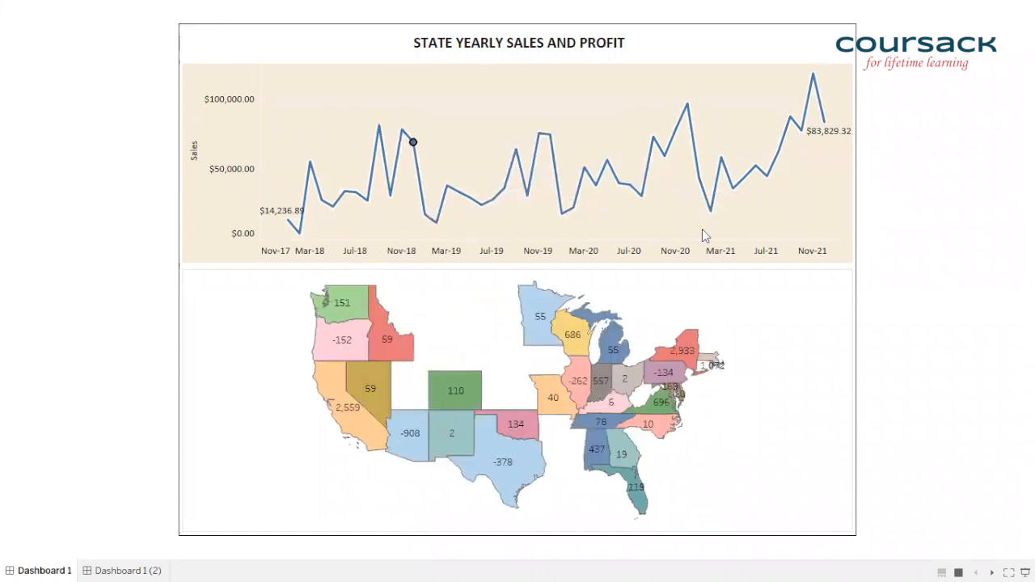
pyautogui.click(758, 224)
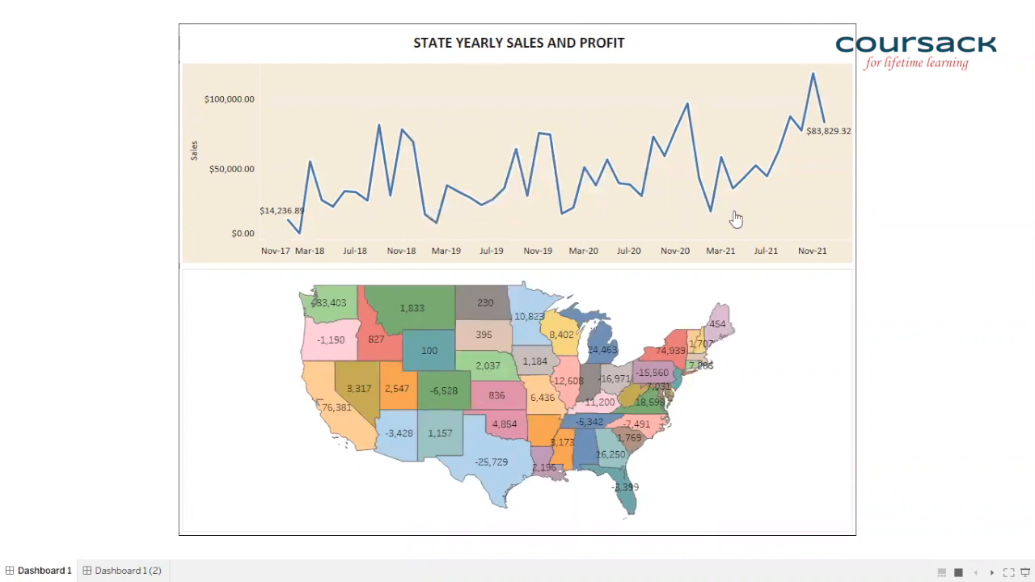
pyautogui.press('Escape')
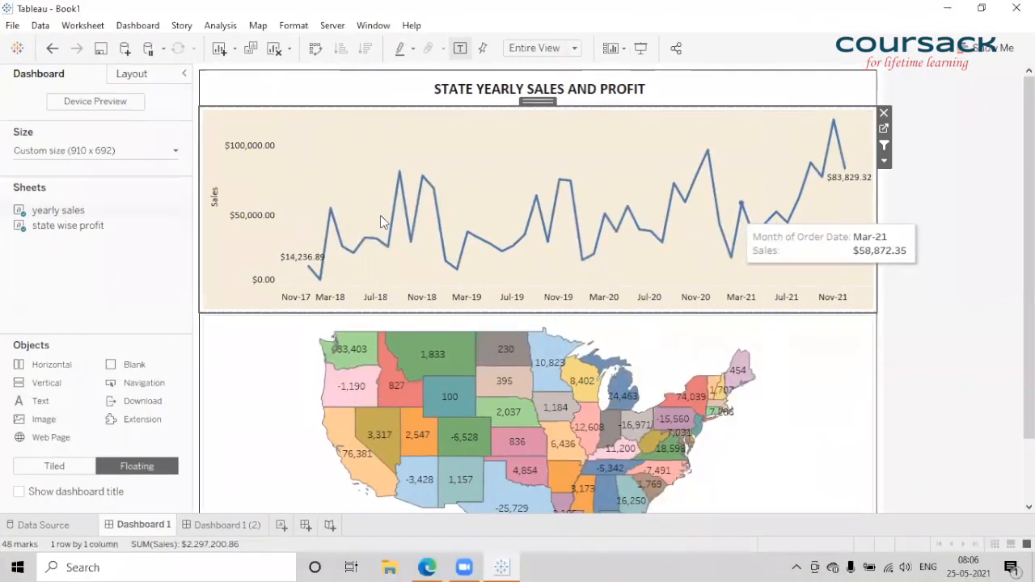
# Add a filter action to Dashboard 1 (2) from segment wise profit to customer sales, run on Select, showing all values when cleared
pyautogui.hotkey('ctrl', 'Tab')
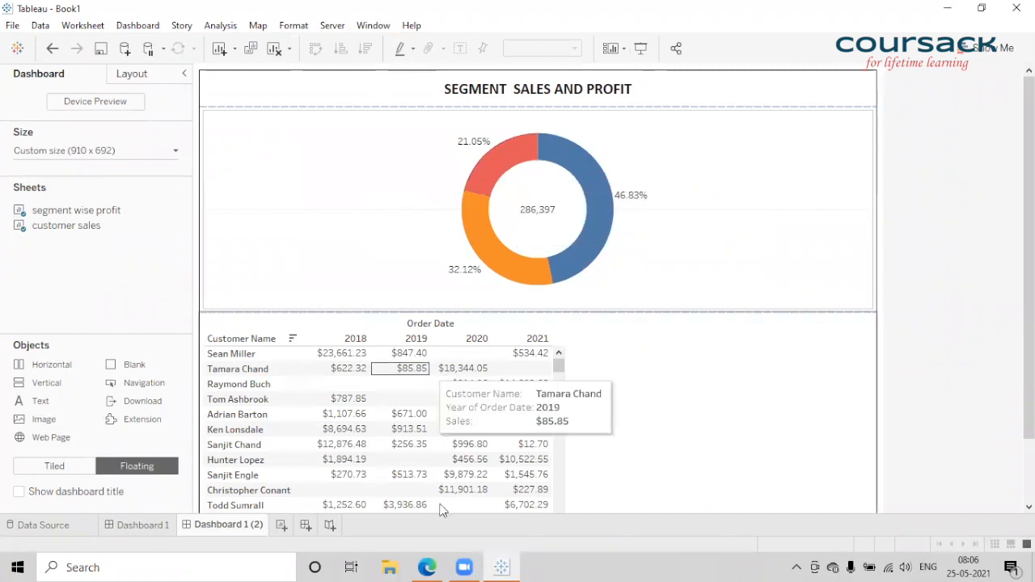
pyautogui.click(139, 26)
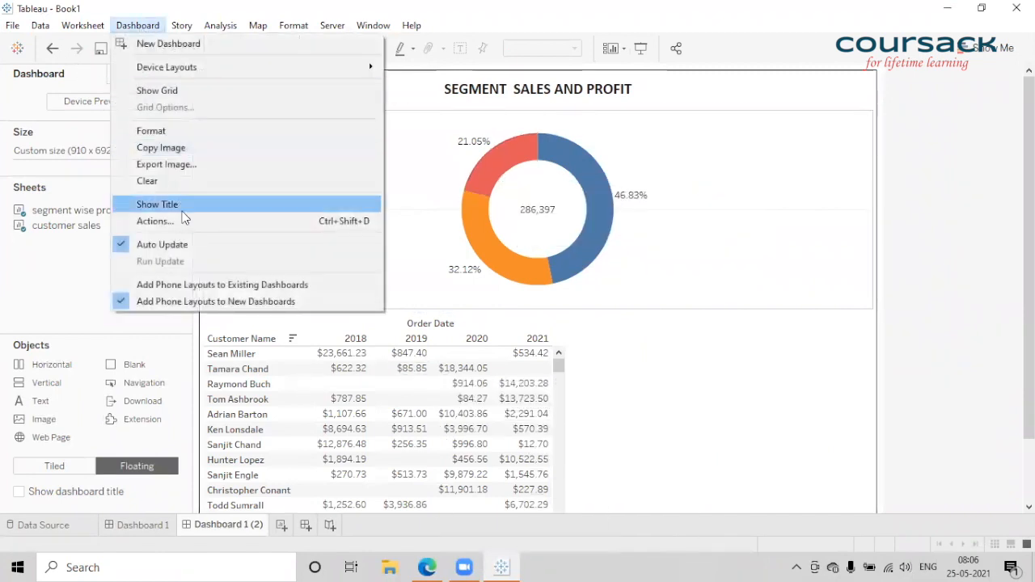
pyautogui.click(153, 219)
pyautogui.click(325, 353)
pyautogui.click(383, 358)
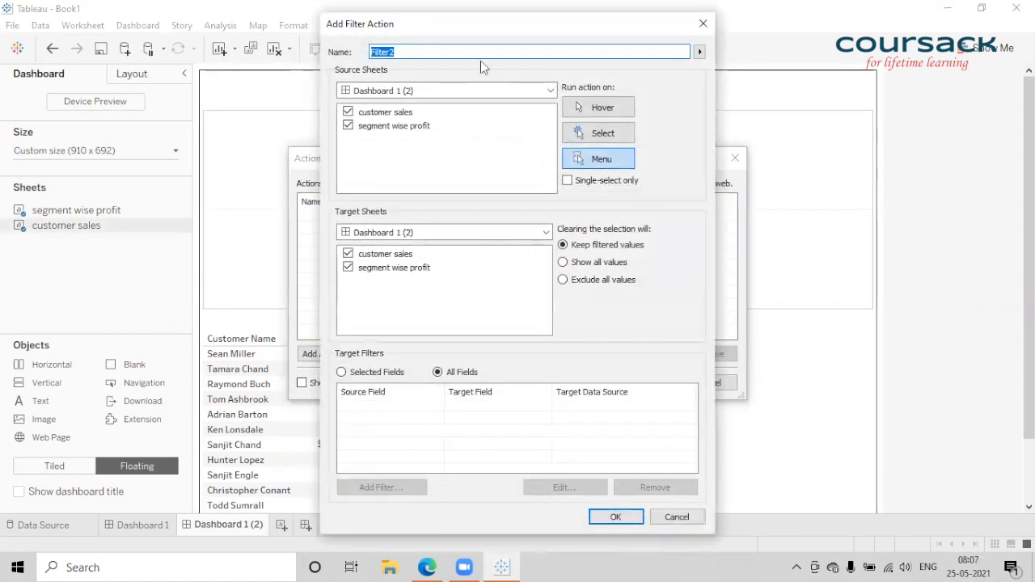
pyautogui.moveTo(630, 24); pyautogui.dragTo(877, 16)
pyautogui.click(595, 103)
pyautogui.click(847, 125)
pyautogui.click(810, 254)
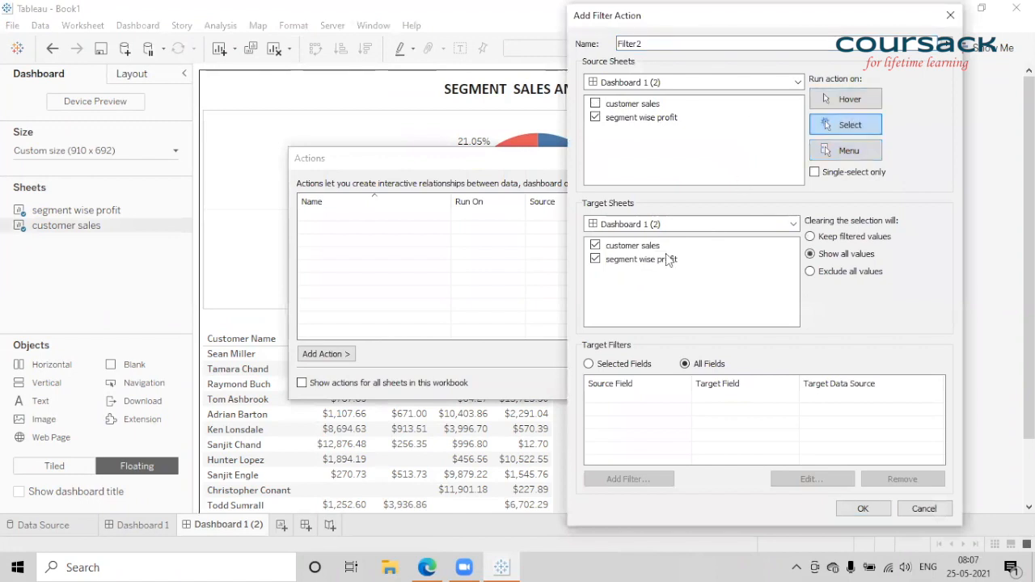
pyautogui.click(595, 259)
pyautogui.click(863, 508)
pyautogui.click(663, 388)
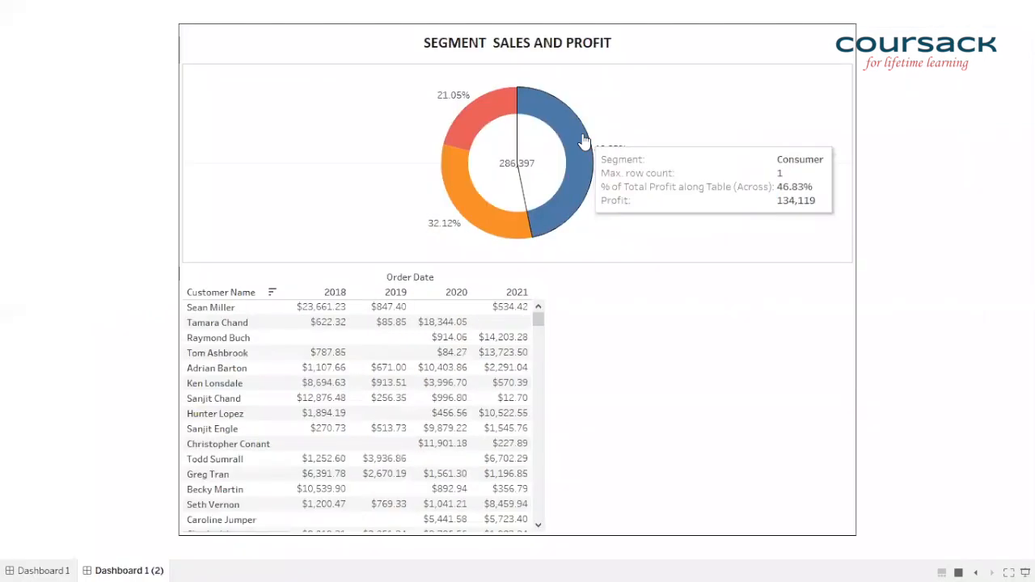
# Test the customer table's filtering in presentation mode by selecting the Consumer, Corporate and Home Office segments of the donut chart, and clear the selection
pyautogui.click(583, 141)
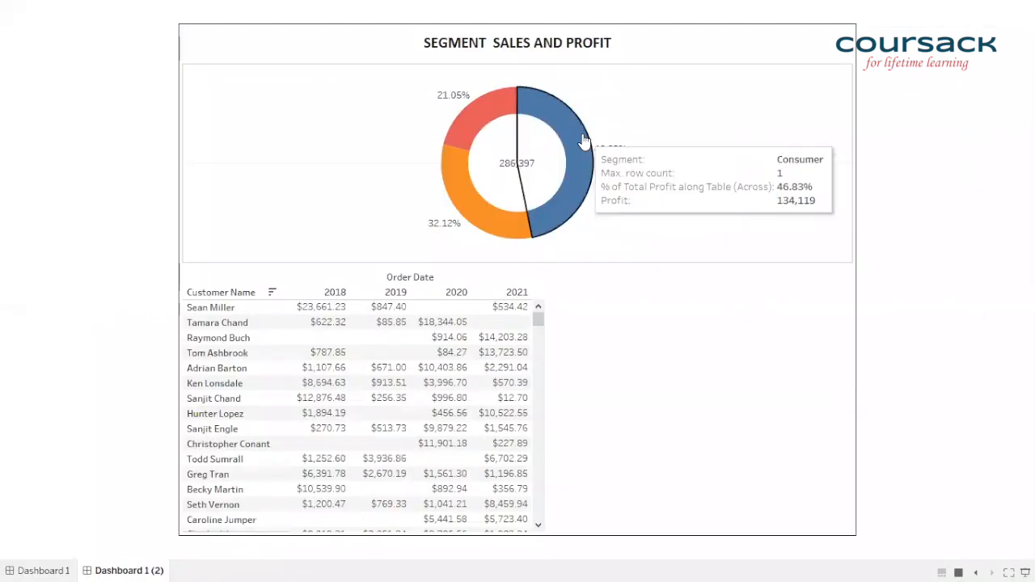
pyautogui.moveTo(553, 325); pyautogui.dragTo(558, 296)
pyautogui.click(485, 197)
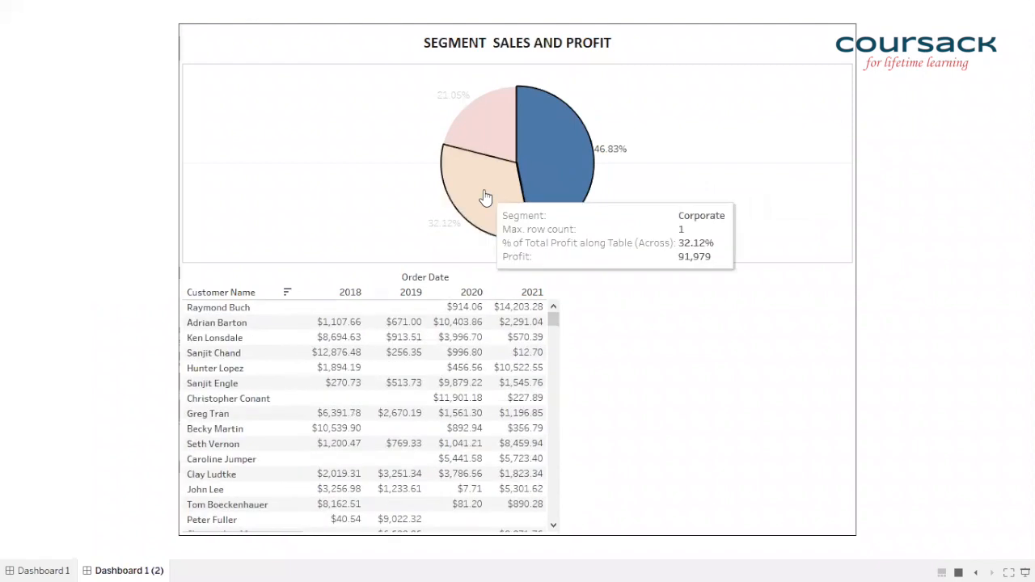
pyautogui.click(477, 136)
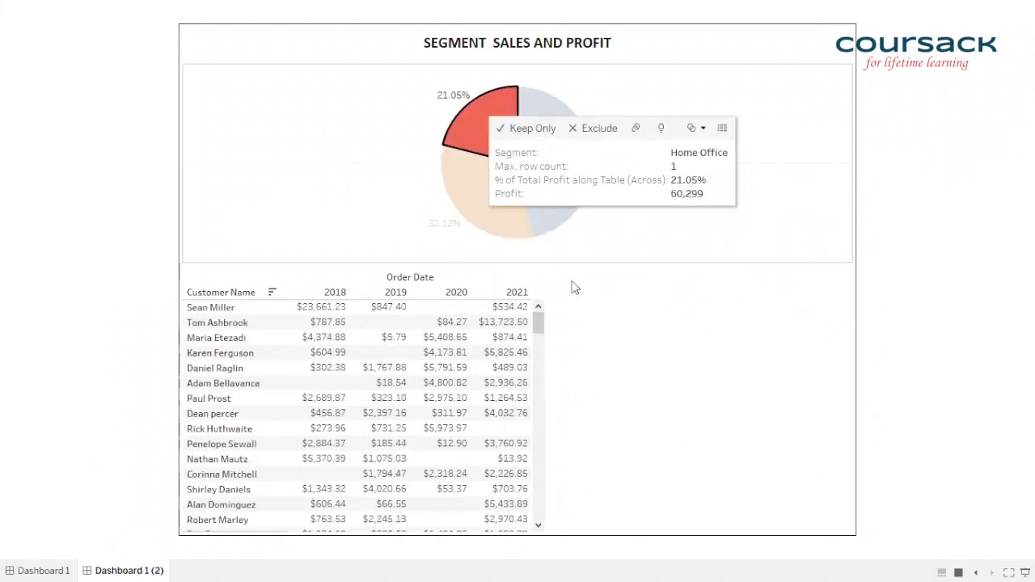
pyautogui.click(481, 129)
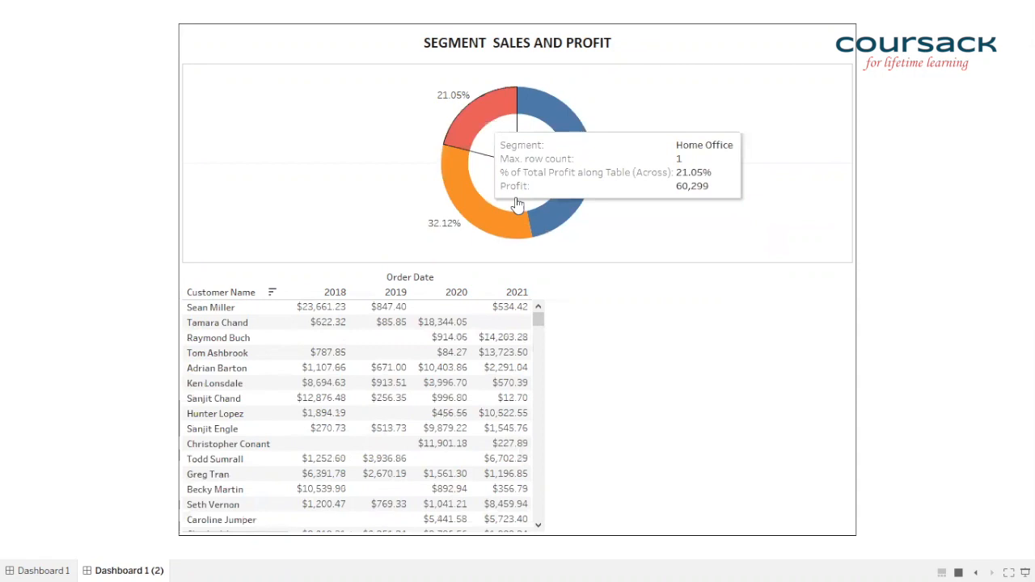
pyautogui.press('Escape')
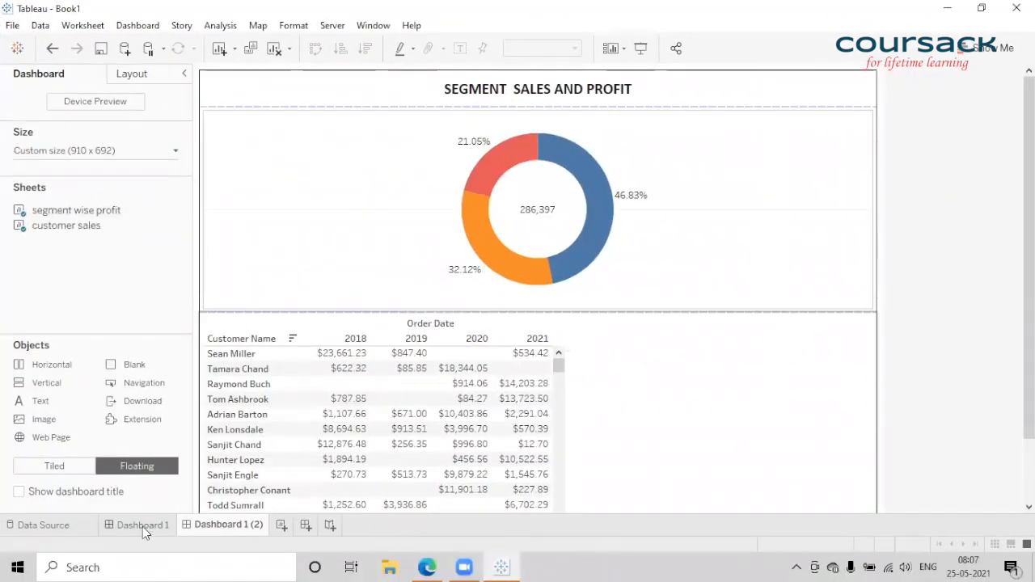
# Place a tiled Navigation object beside the title on Dashboard 1 and narrow it to the end of the title row
pyautogui.click(143, 526)
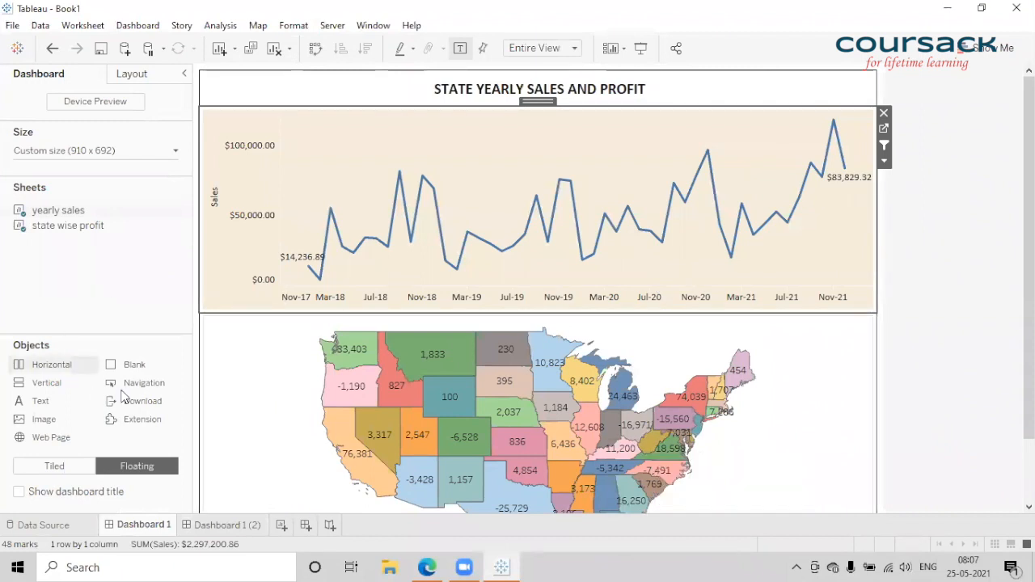
pyautogui.moveTo(138, 383); pyautogui.dragTo(58, 405)
pyautogui.click(54, 465)
pyautogui.moveTo(128, 388)
pyautogui.mouseDown()
pyautogui.moveTo(698, 77)
pyautogui.moveTo(757, 93)
pyautogui.mouseUp()
pyautogui.moveTo(541, 89); pyautogui.dragTo(767, 89)
# Configure Dashboard 1's navigation object as a text button that navigates to Dashboard 1 (2)
pyautogui.click(823, 85)
pyautogui.click(884, 96)
pyautogui.click(904, 110)
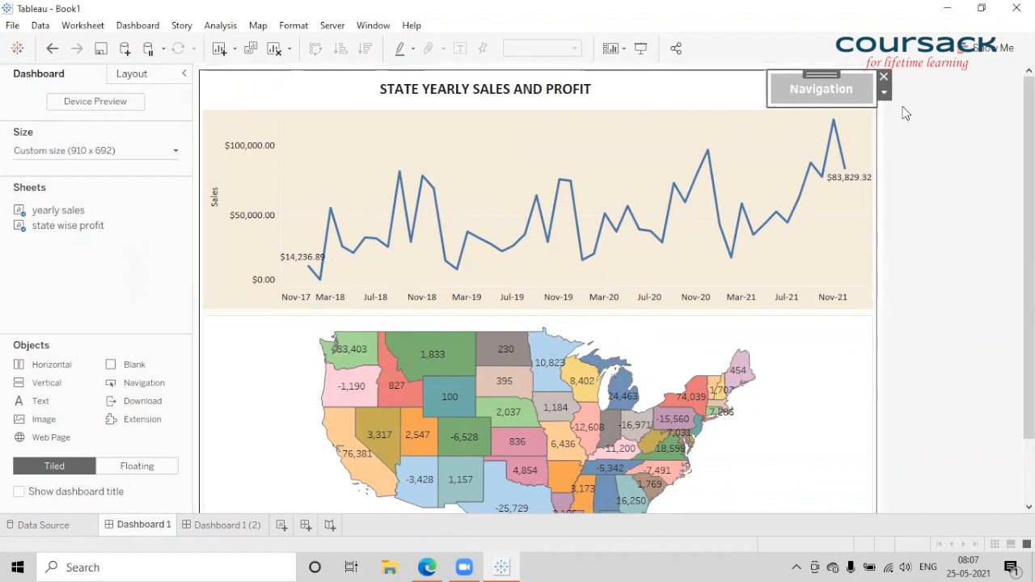
pyautogui.click(412, 199)
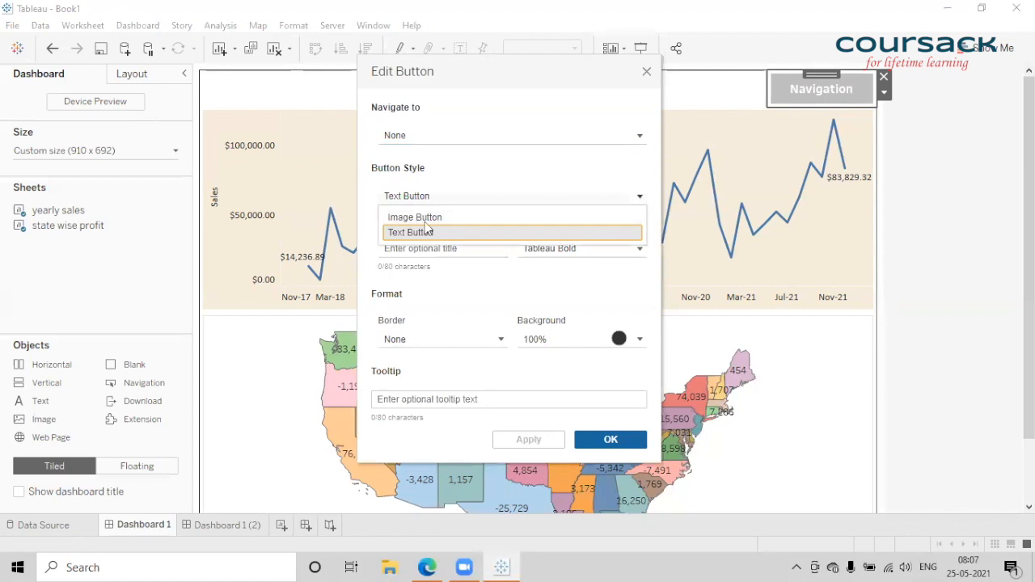
pyautogui.click(425, 234)
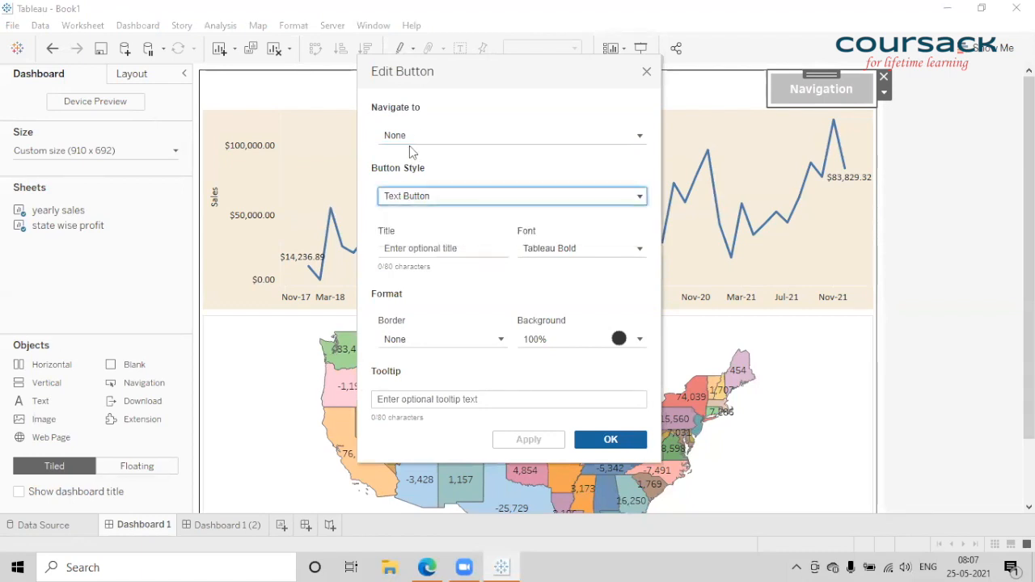
pyautogui.click(411, 137)
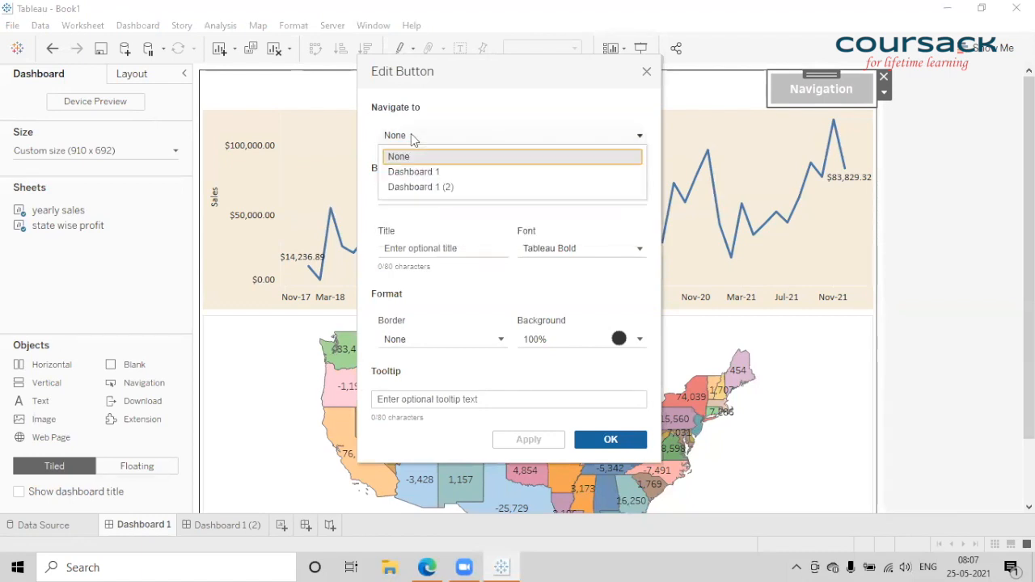
pyautogui.click(444, 188)
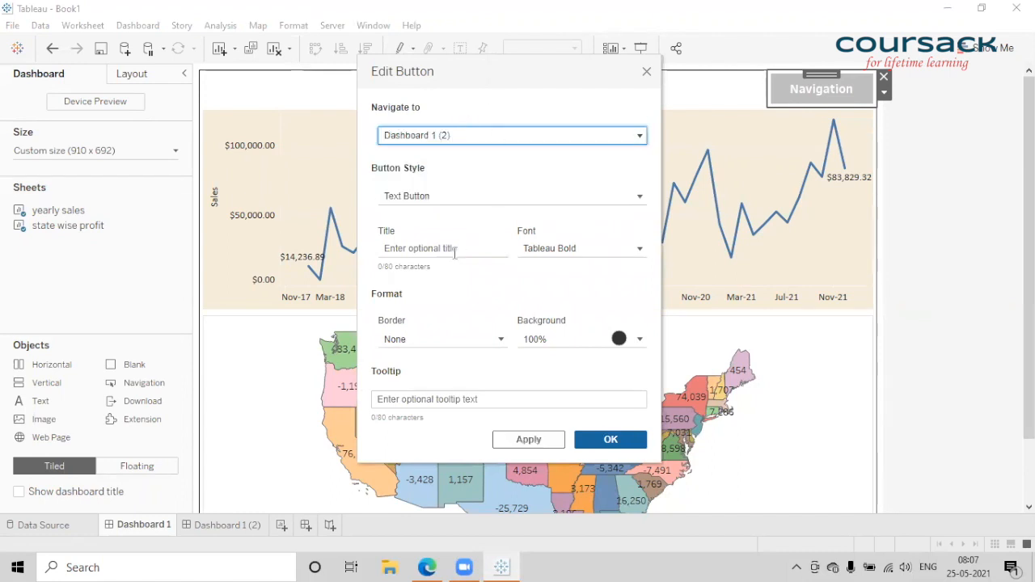
# Title the navigation button "Click to Dashboard 2" and widen it so the full text fits
pyautogui.click(416, 251)
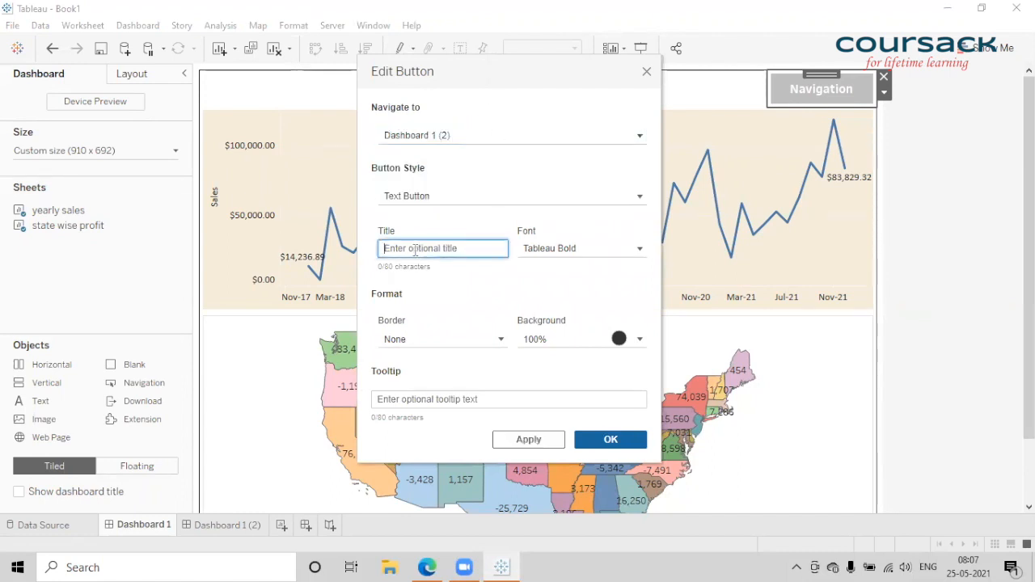
pyautogui.write('CLI')
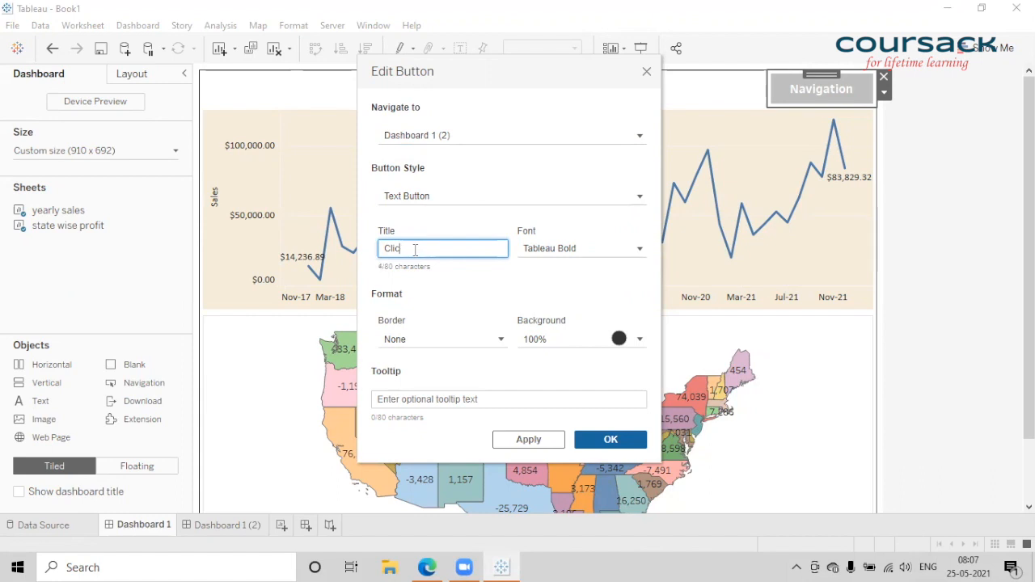
pyautogui.write('ck to Dashboard')
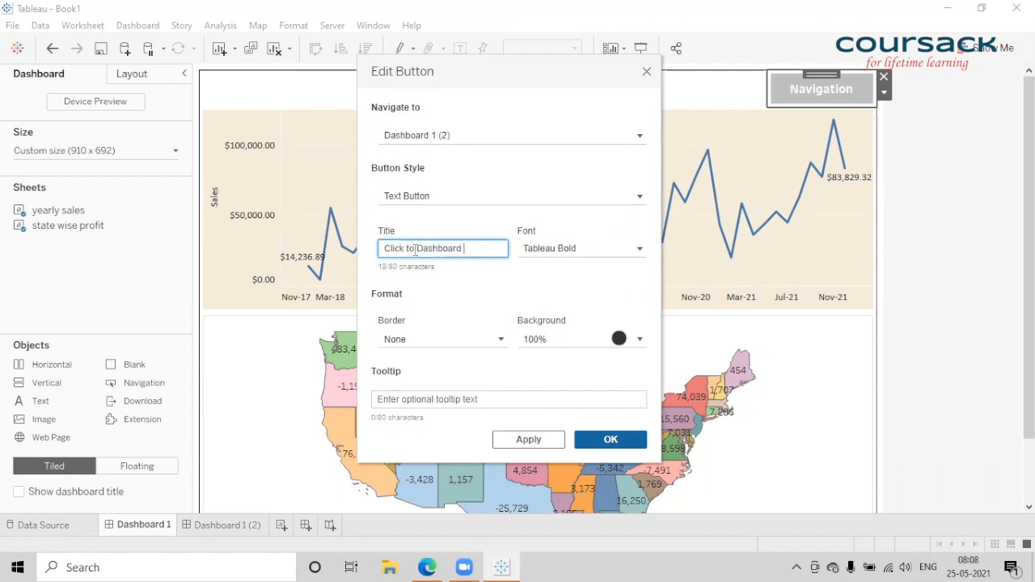
pyautogui.click(533, 439)
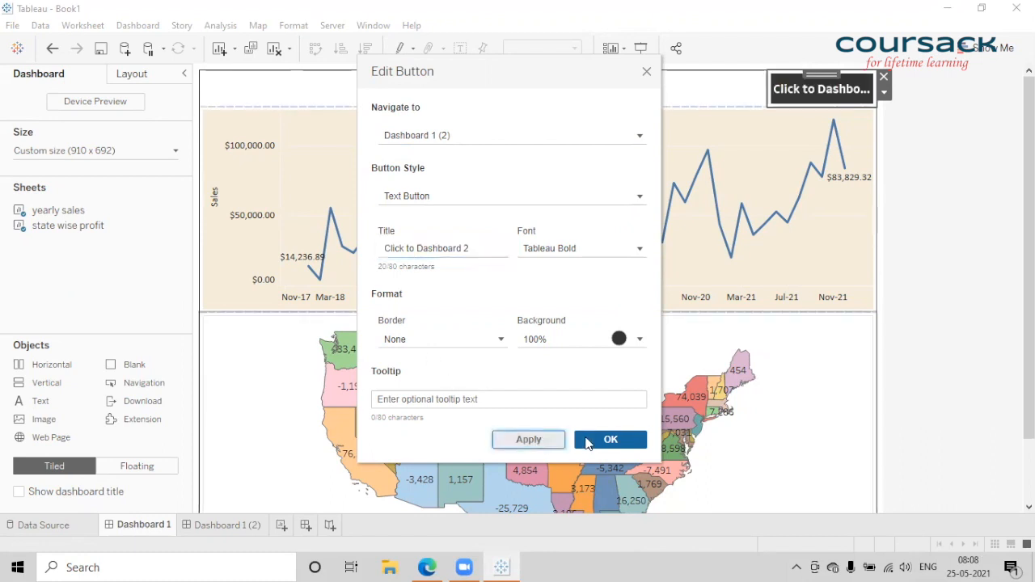
pyautogui.click(610, 439)
pyautogui.moveTo(766, 85); pyautogui.dragTo(726, 87)
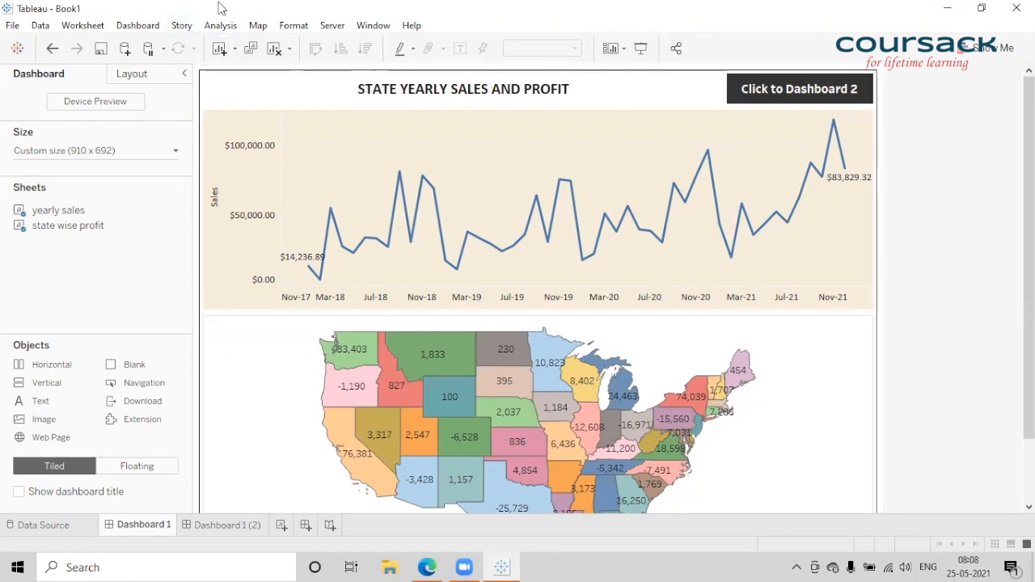
# Test Dashboard 1 in presentation mode by selecting Jun-18 and other months, clear the selection, and follow the navigation button to the second dashboard
pyautogui.click(982, 8)
pyautogui.click(770, 88)
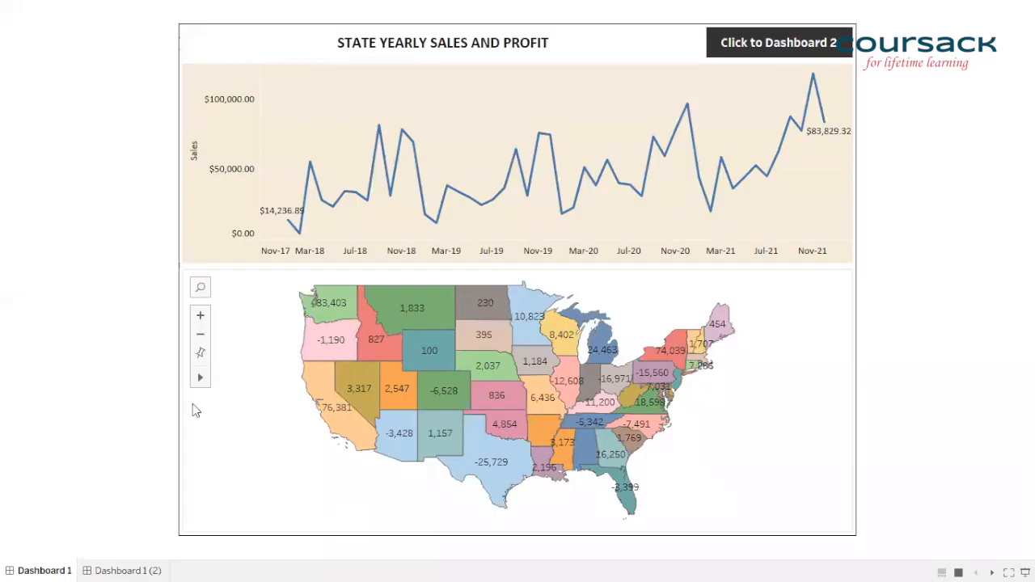
pyautogui.click(344, 191)
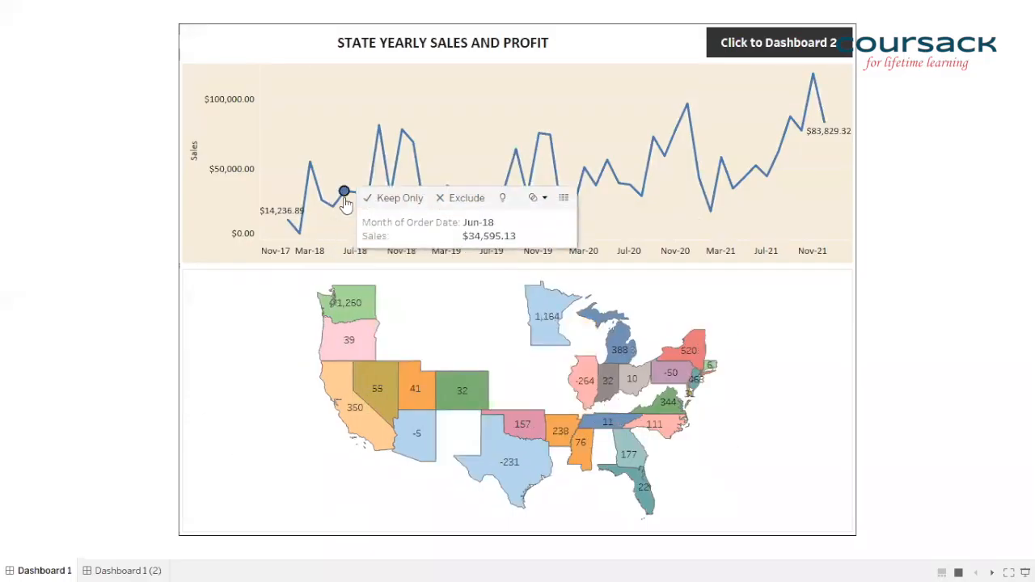
pyautogui.click(640, 195)
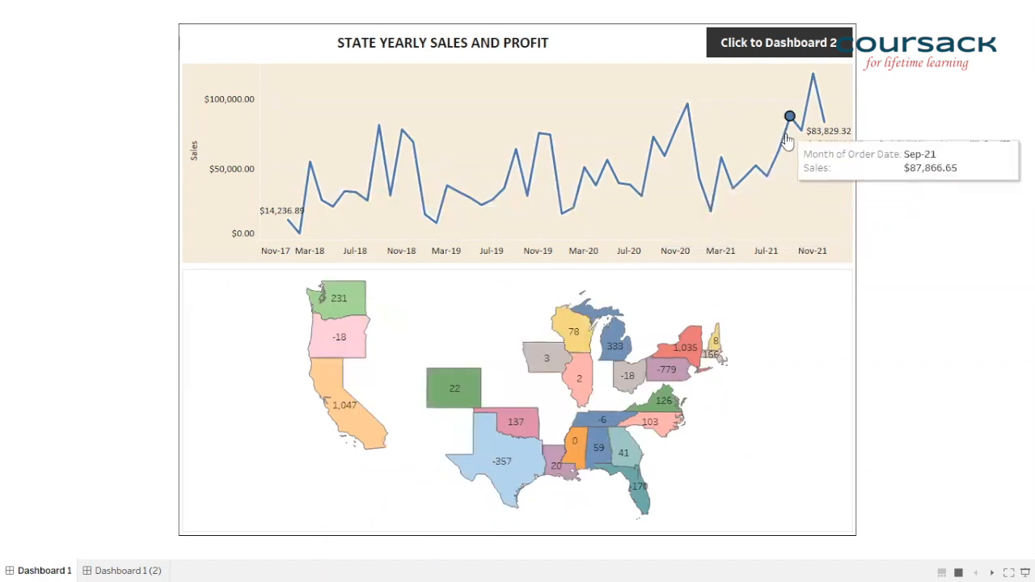
pyautogui.click(787, 141)
pyautogui.click(783, 193)
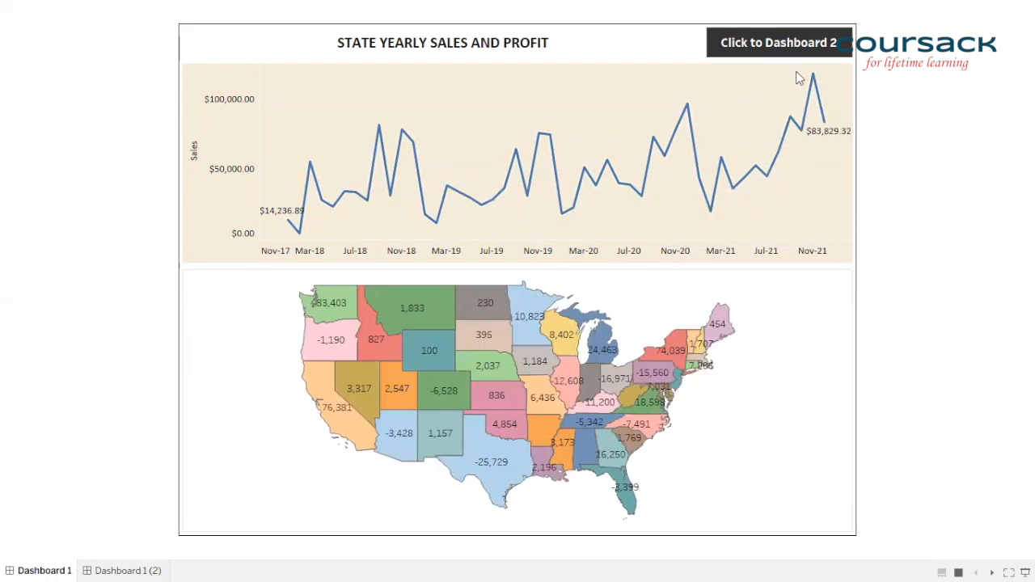
pyautogui.click(789, 44)
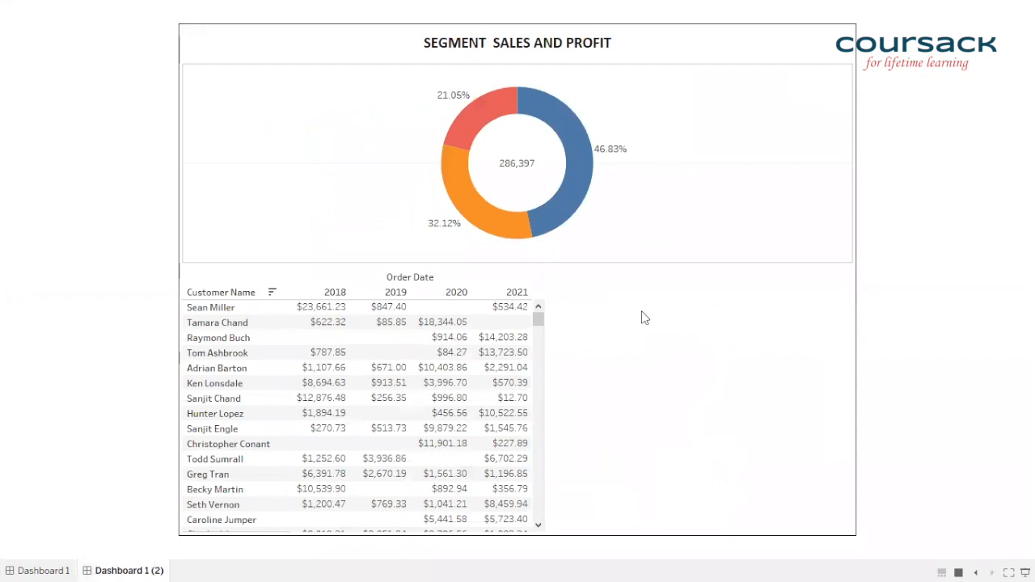
# Test the customer table's filtering by selecting different donut segments on the second dashboard, and exit presentation mode
pyautogui.click(499, 233)
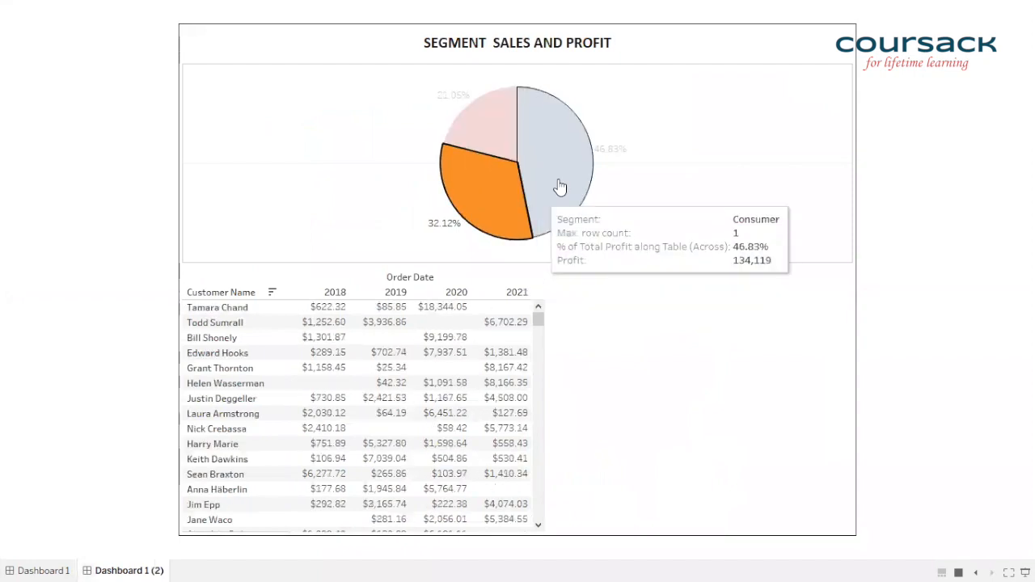
pyautogui.click(556, 144)
pyautogui.click(789, 121)
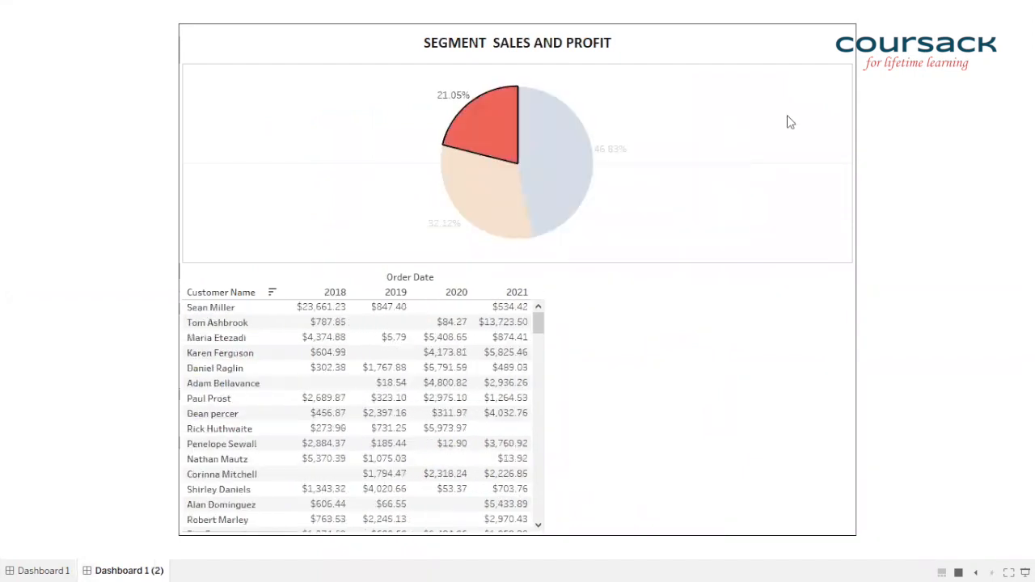
pyautogui.press('Escape')
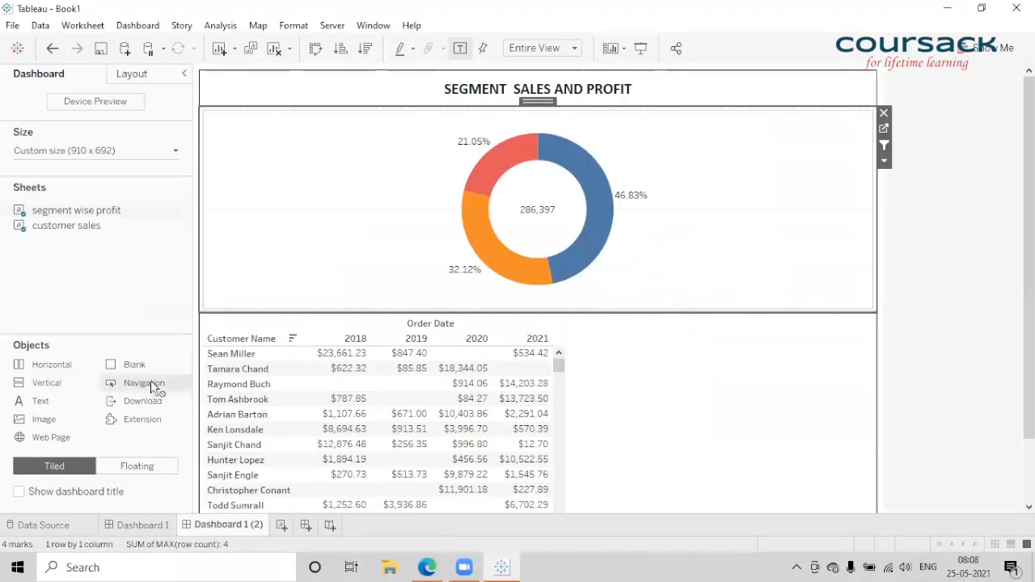
# Add a narrow tiled Navigation button beside the title on Dashboard 1 (2), titled "click to return" and navigating to Dashboard 1
pyautogui.moveTo(154, 387); pyautogui.dragTo(846, 92)
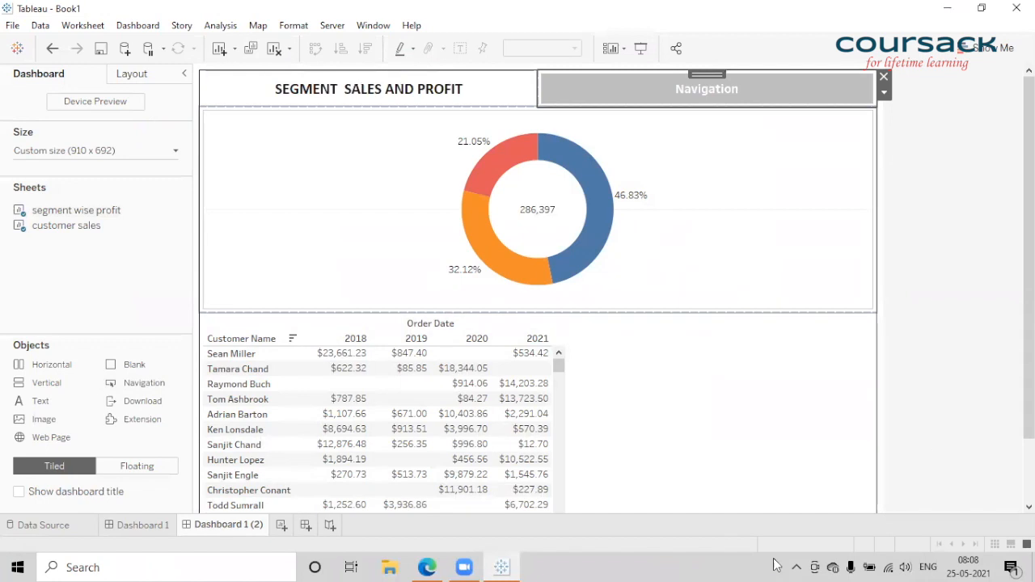
pyautogui.moveTo(536, 84); pyautogui.dragTo(747, 86)
pyautogui.click(884, 94)
pyautogui.click(915, 112)
pyautogui.click(435, 248)
pyautogui.write('clic')
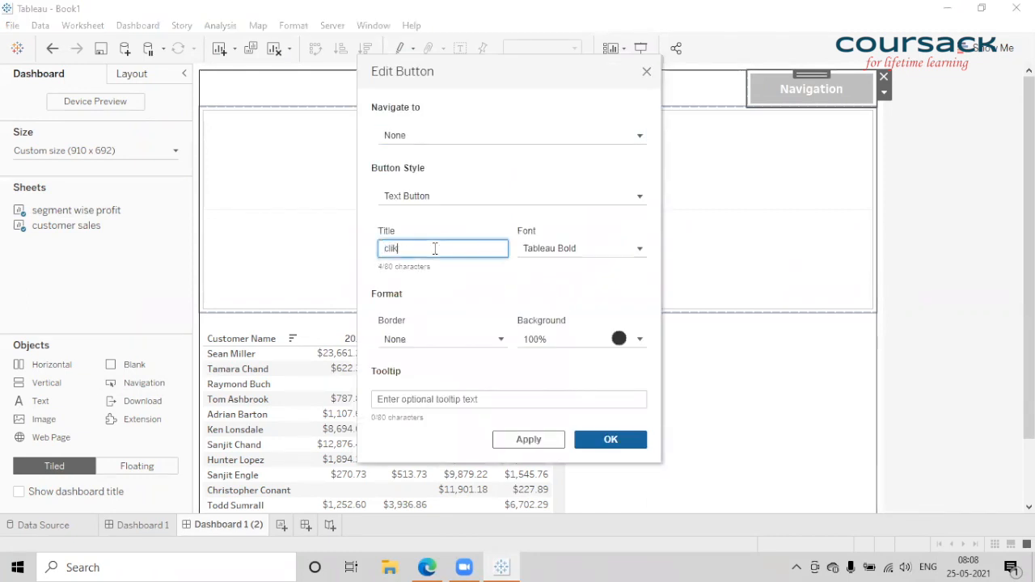
pyautogui.write('k to return')
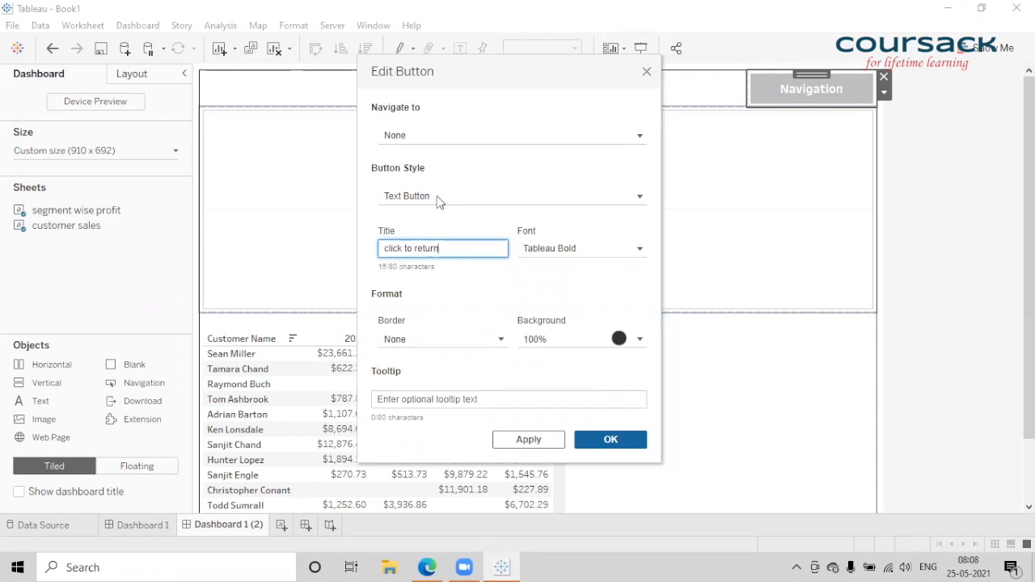
pyautogui.click(420, 143)
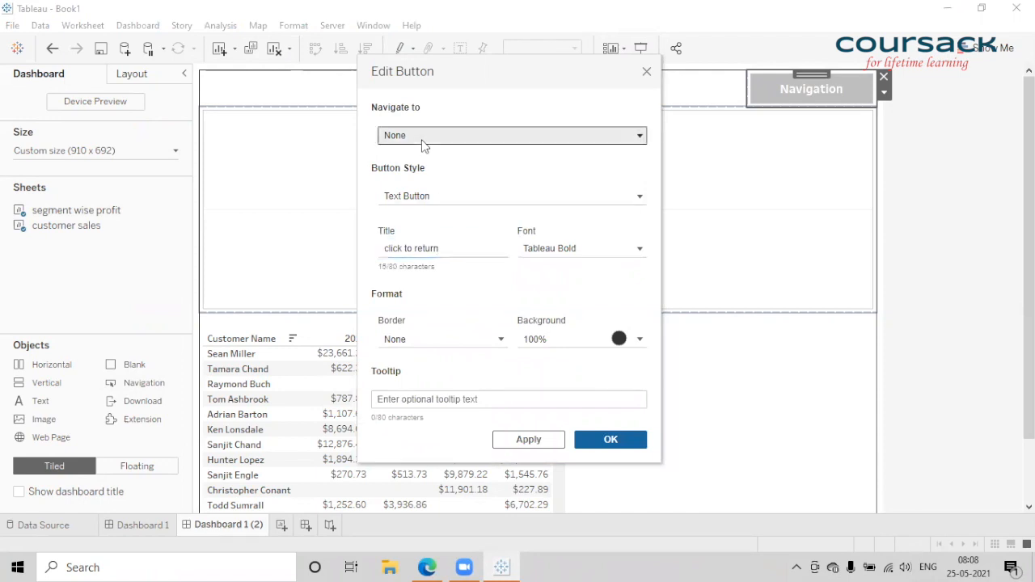
pyautogui.click(415, 170)
pyautogui.click(531, 439)
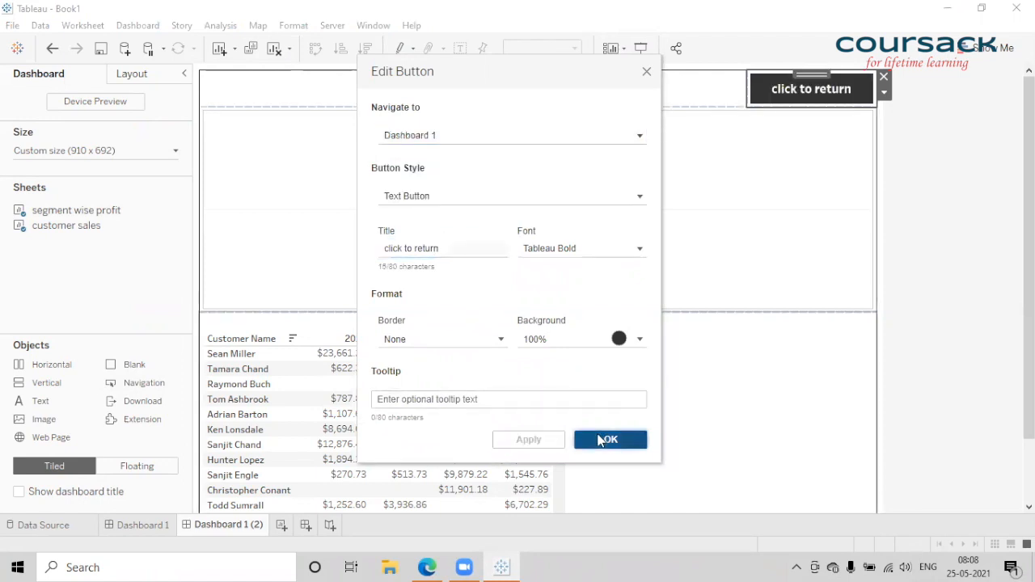
pyautogui.click(608, 439)
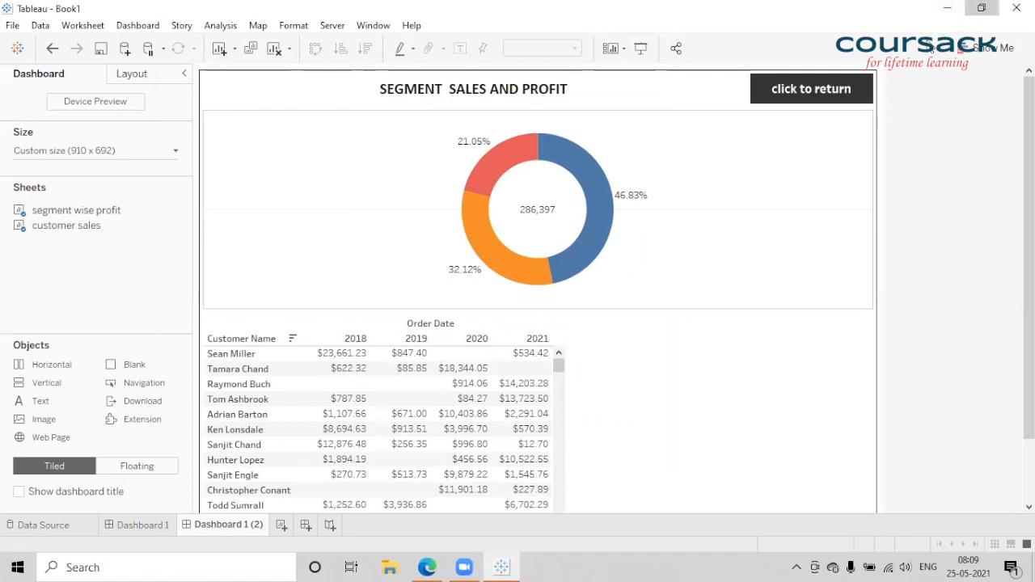
# Test the navigation buttons between both dashboards in presentation mode, finish on Dashboard 1, and exit presentation mode
pyautogui.click(981, 7)
pyautogui.click(755, 66)
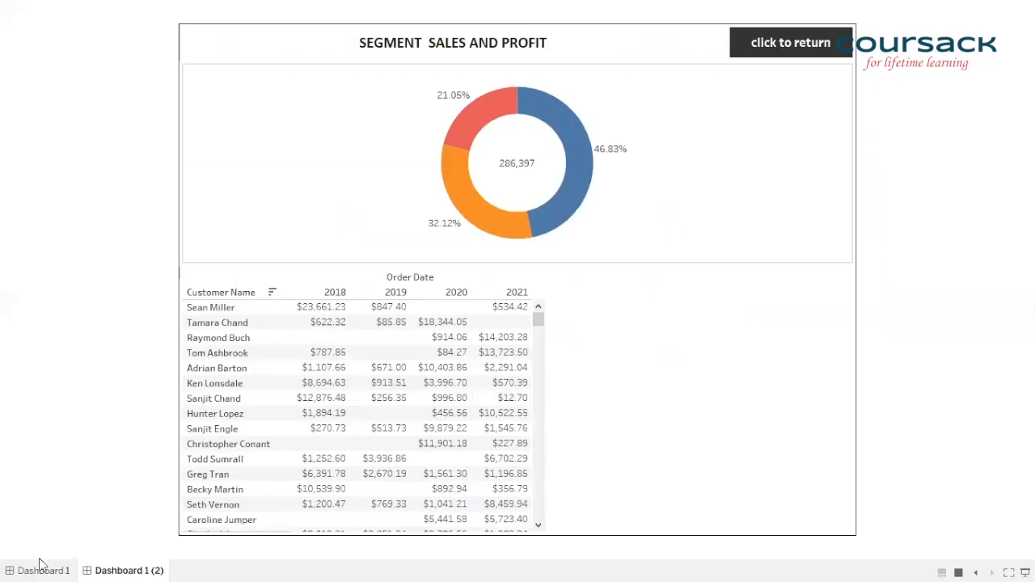
pyautogui.click(772, 42)
pyautogui.click(768, 44)
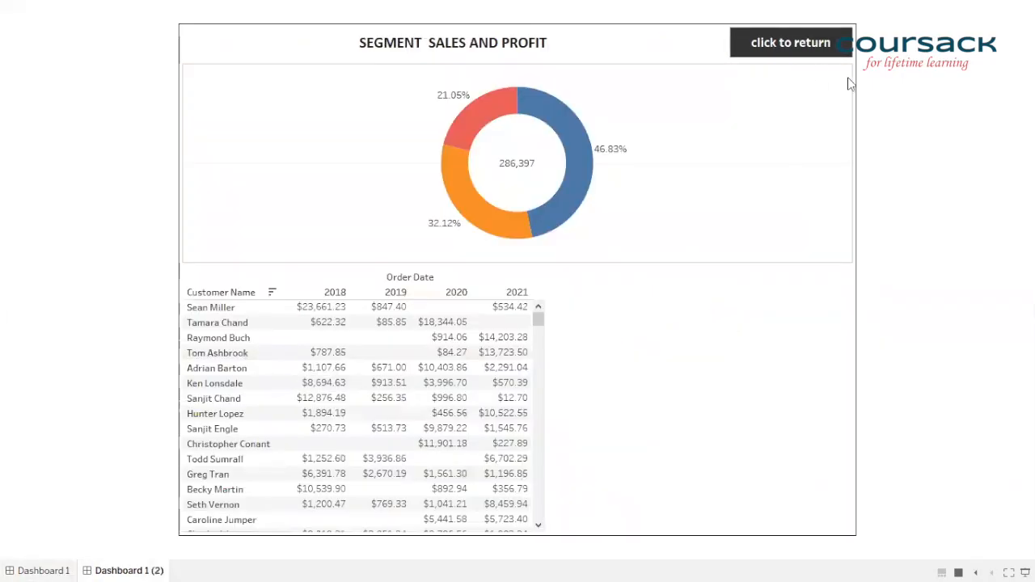
pyautogui.click(523, 234)
pyautogui.click(719, 166)
pyautogui.click(800, 50)
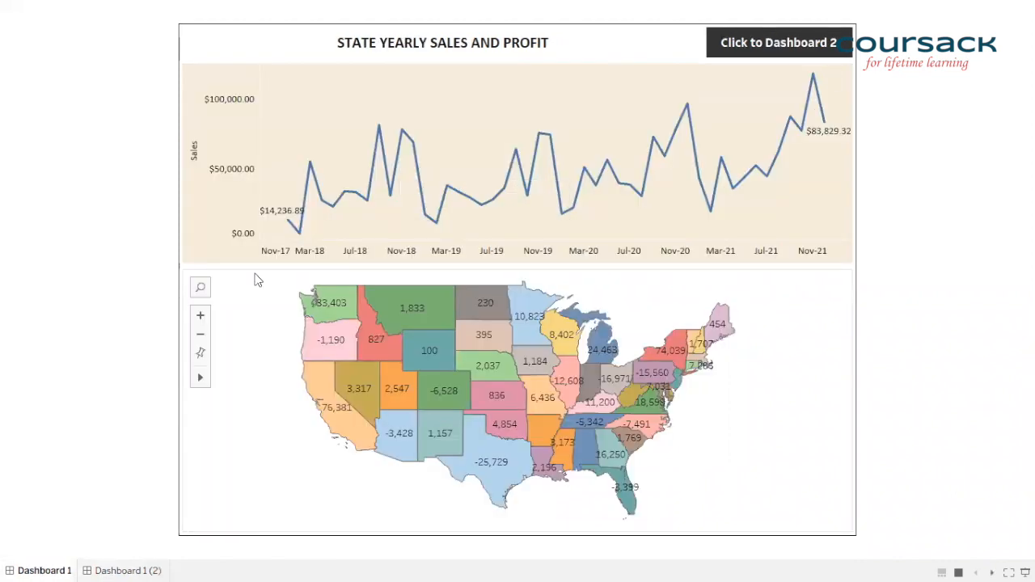
pyautogui.press('Escape')
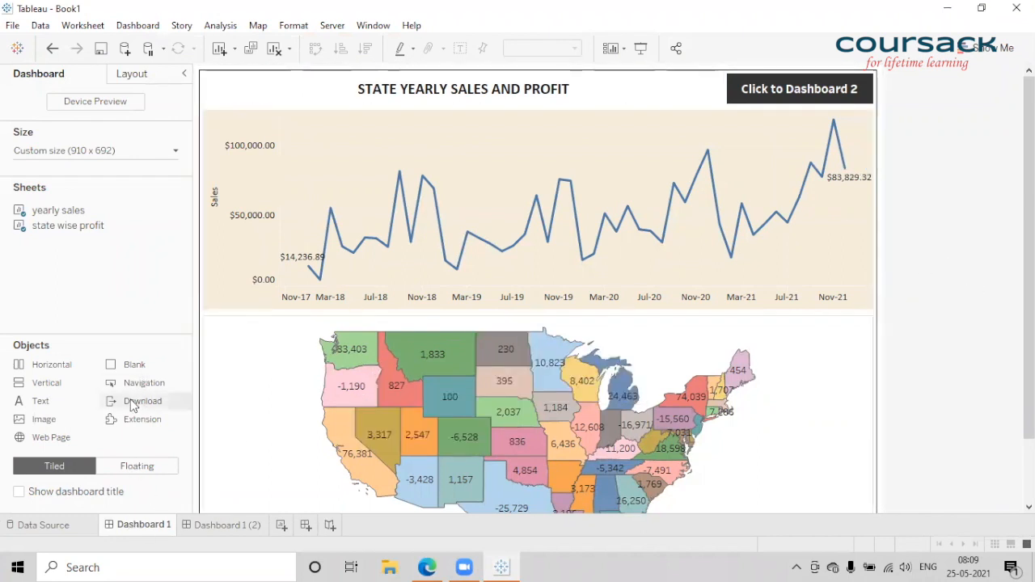
# Place a tiled Download object before the title on Dashboard 1, narrow it, and check its available export formats
pyautogui.moveTo(134, 407); pyautogui.dragTo(272, 83)
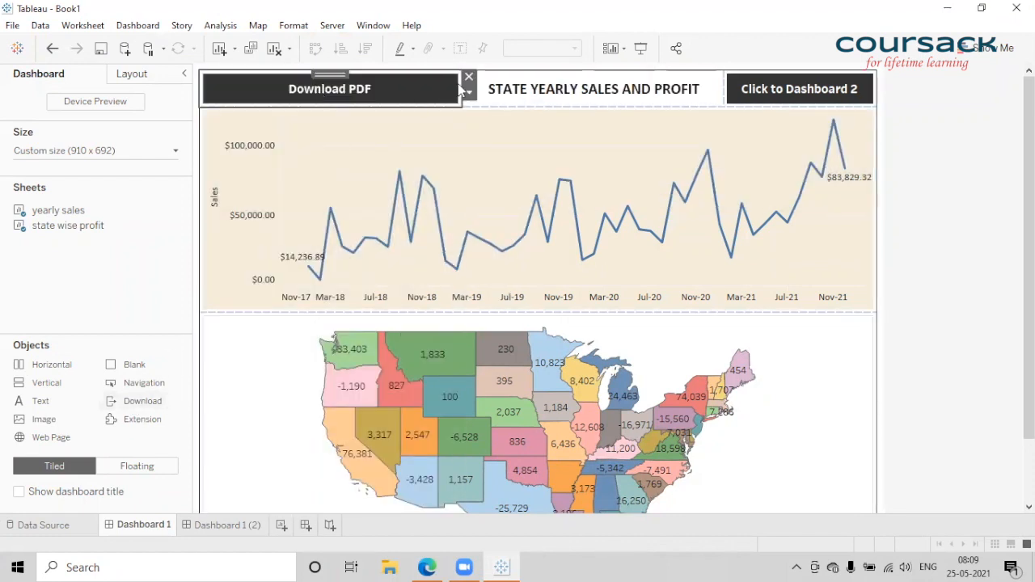
pyautogui.moveTo(461, 87); pyautogui.dragTo(372, 87)
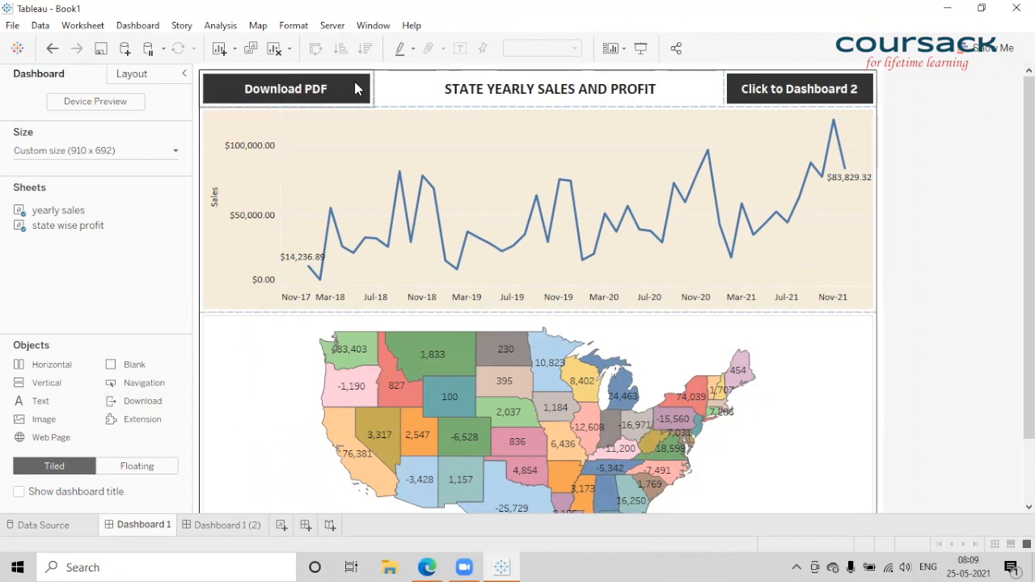
pyautogui.click(376, 94)
pyautogui.click(380, 94)
pyautogui.click(398, 108)
pyautogui.click(403, 139)
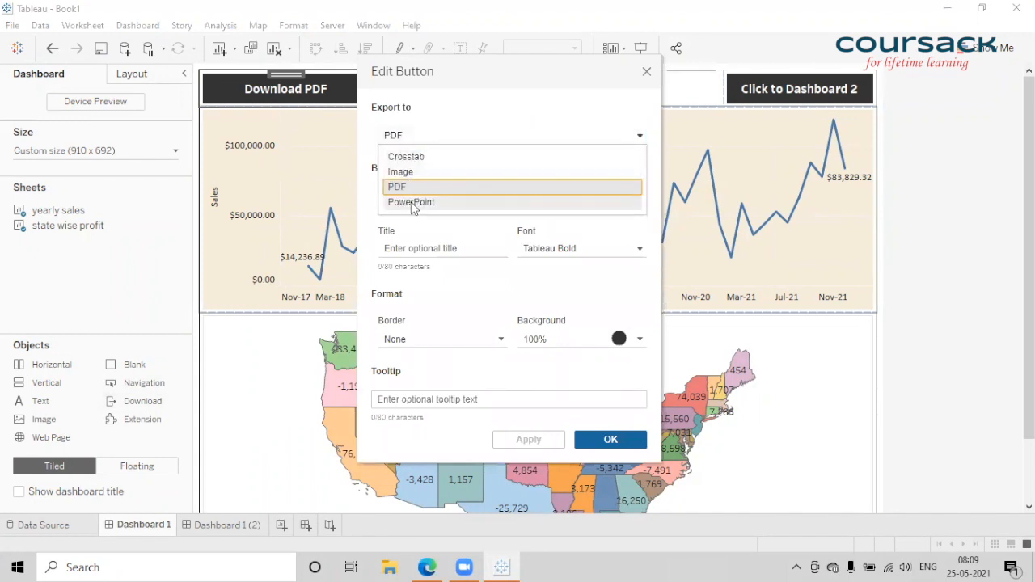
pyautogui.click(503, 91)
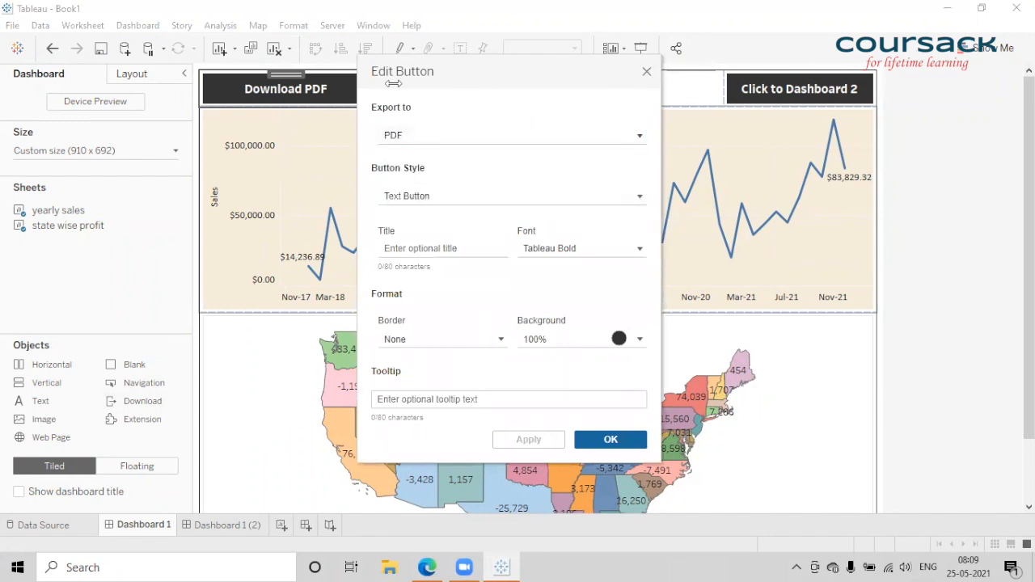
# Place a second tiled Download object between the first download button and the title, and narrow both buttons
pyautogui.moveTo(369, 86); pyautogui.dragTo(321, 88)
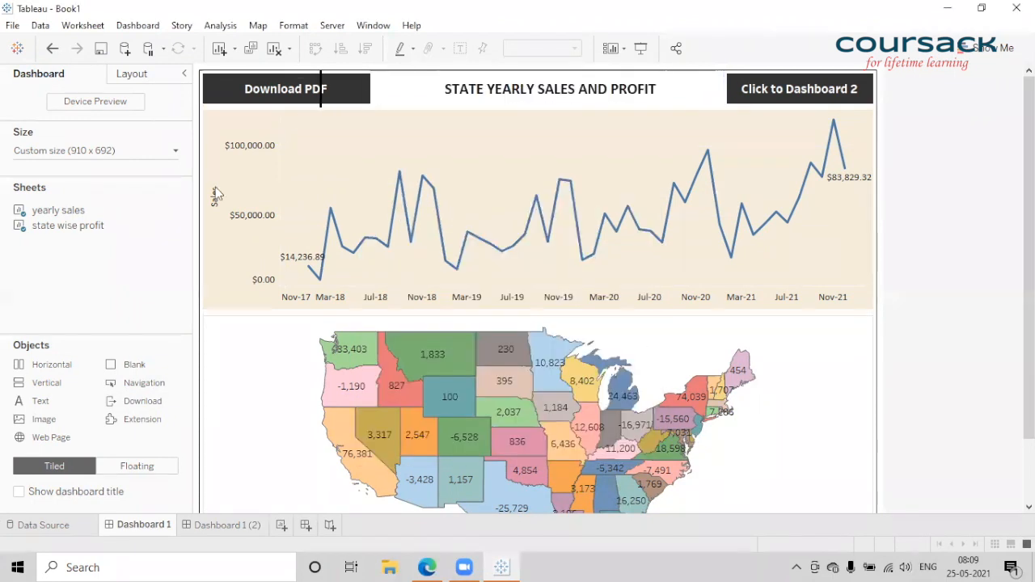
pyautogui.click(365, 84)
pyautogui.moveTo(358, 99); pyautogui.dragTo(361, 99)
pyautogui.moveTo(517, 88); pyautogui.dragTo(449, 87)
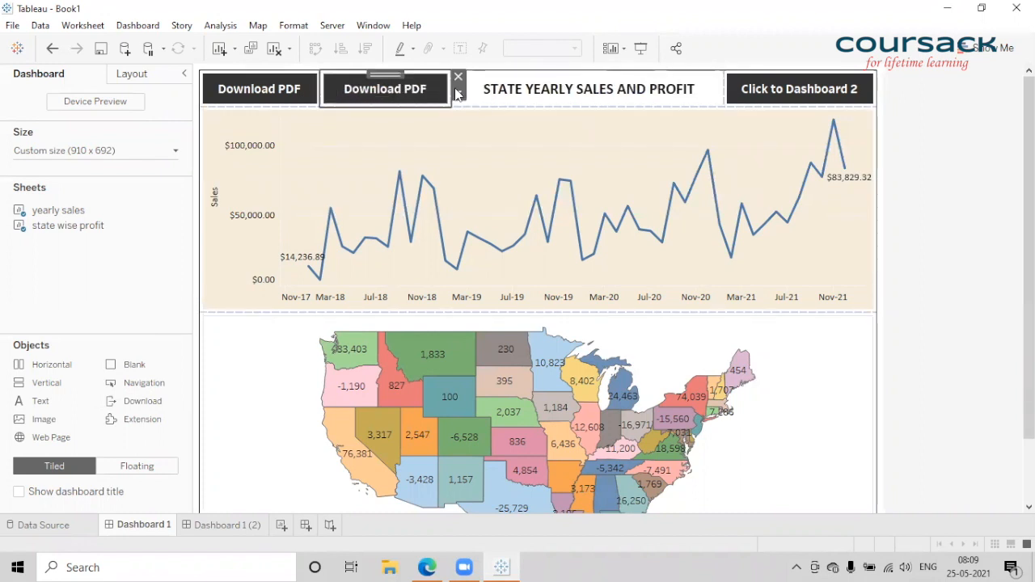
# Change the second download button on Dashboard 1 from a text button to an Image Button
pyautogui.click(459, 92)
pyautogui.click(505, 112)
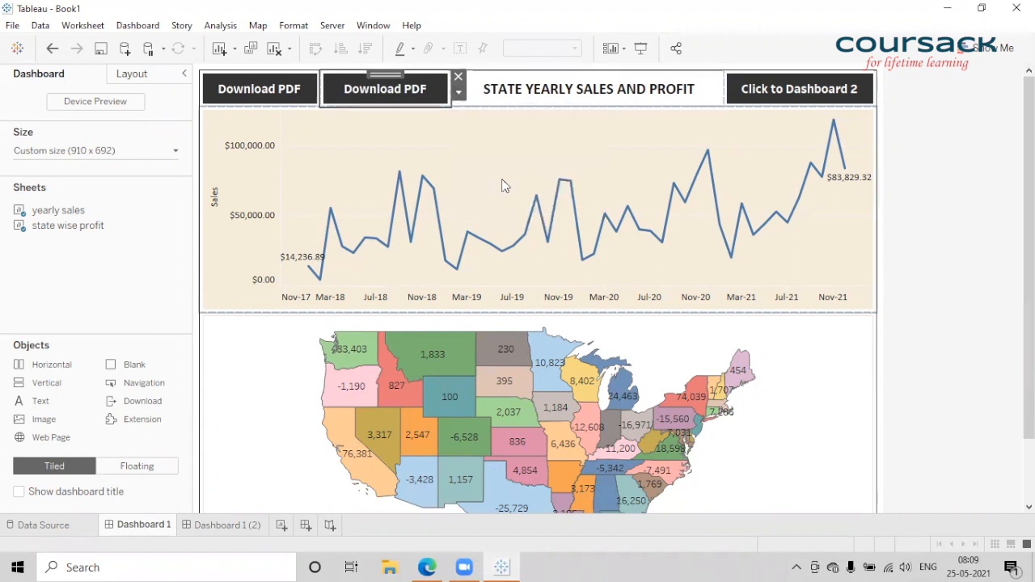
pyautogui.click(440, 197)
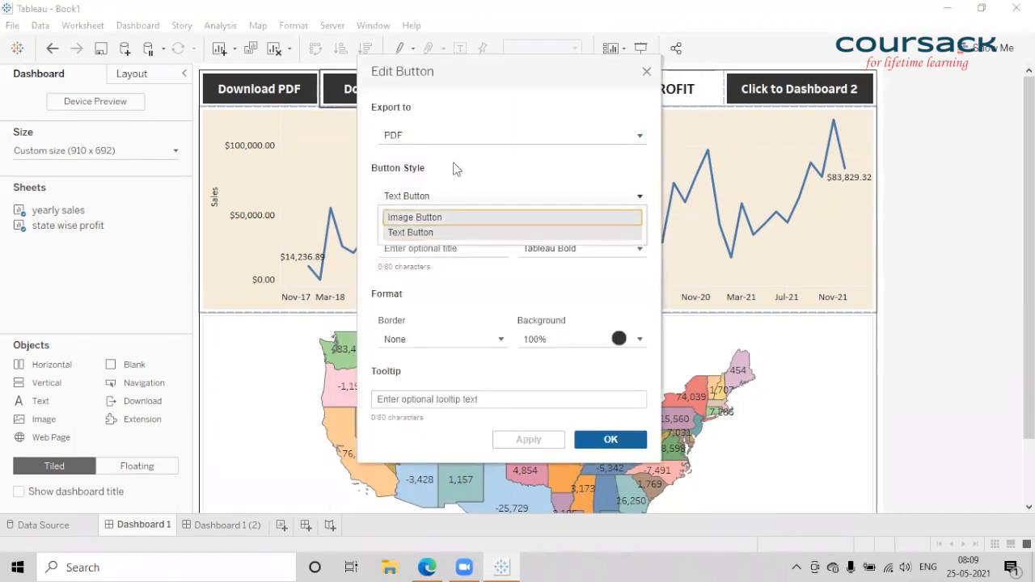
pyautogui.click(477, 215)
pyautogui.click(600, 445)
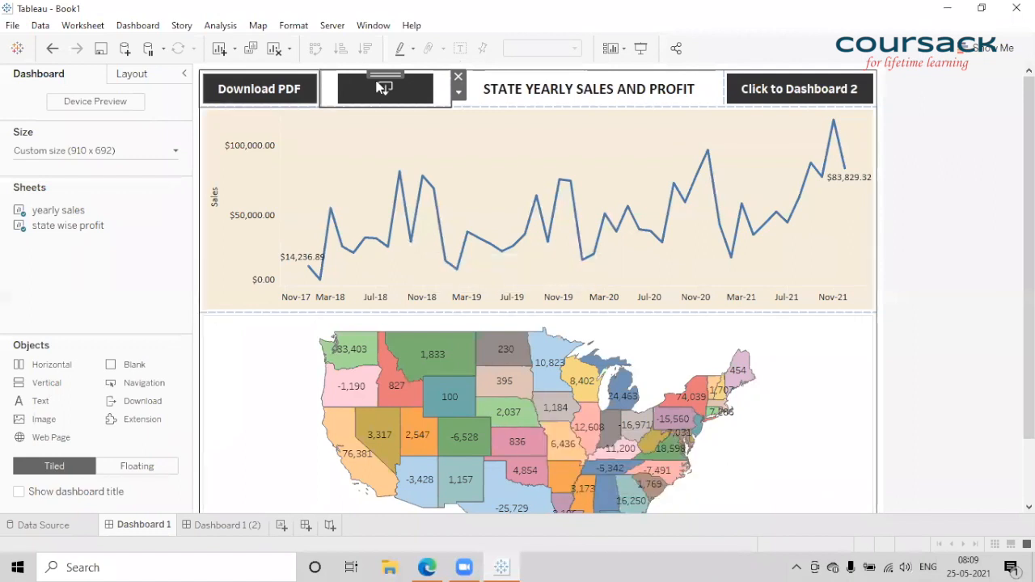
pyautogui.click(916, 138)
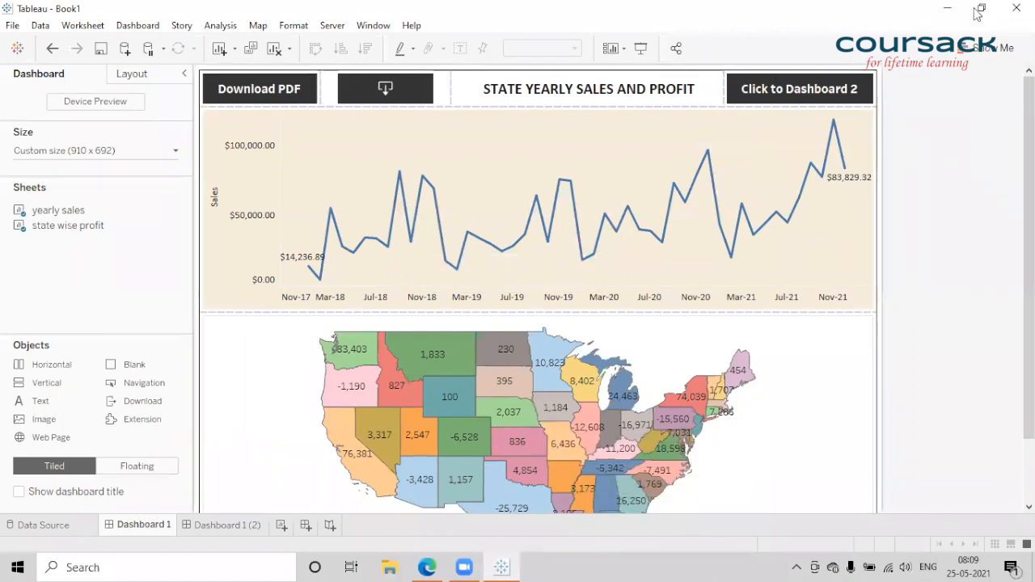
# Test the PDF download buttons on Dashboard 1 in presentation mode, dismiss the print settings each time, and exit presentation mode
pyautogui.click(981, 8)
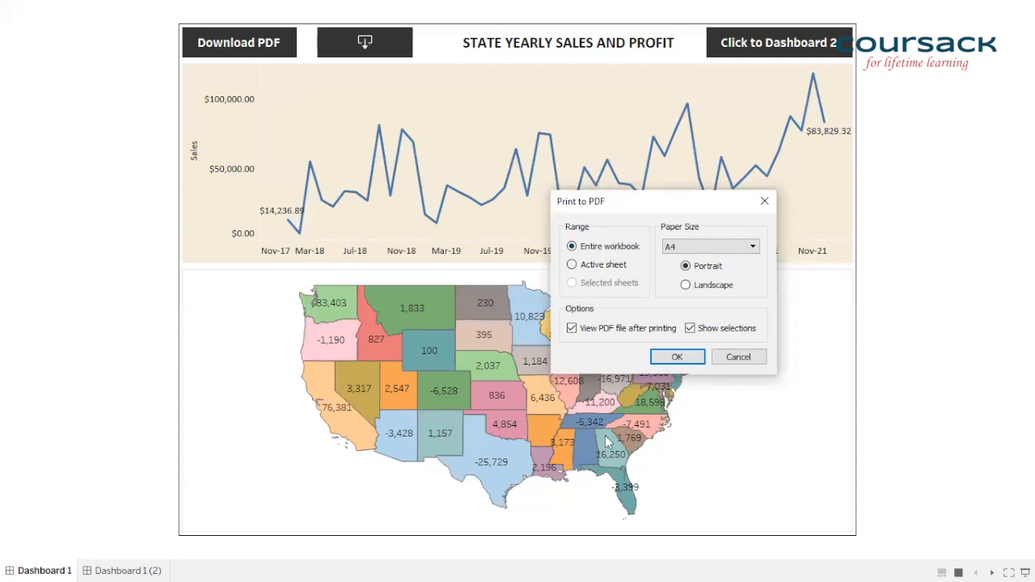
pyautogui.click(737, 358)
pyautogui.click(234, 44)
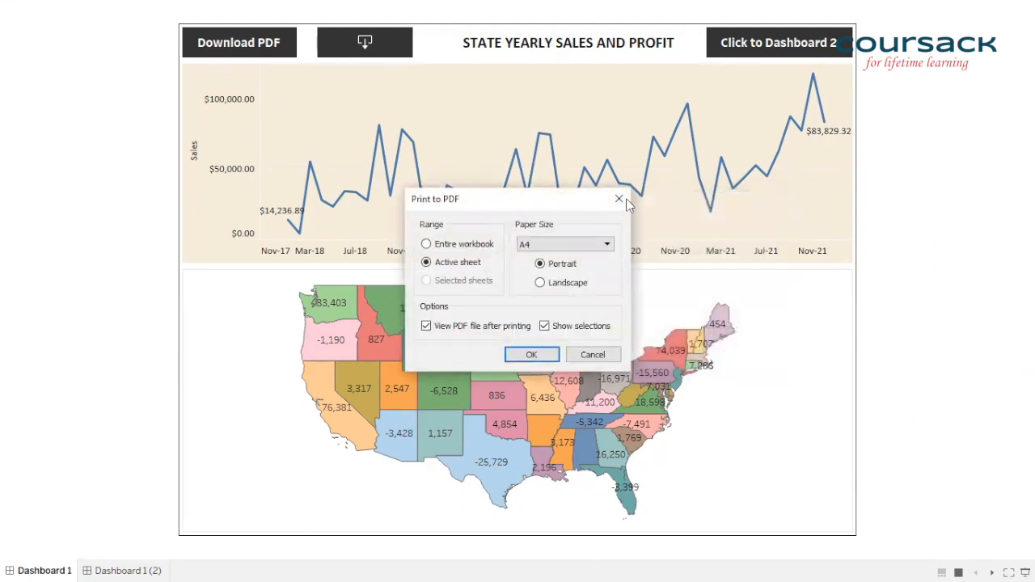
pyautogui.click(619, 199)
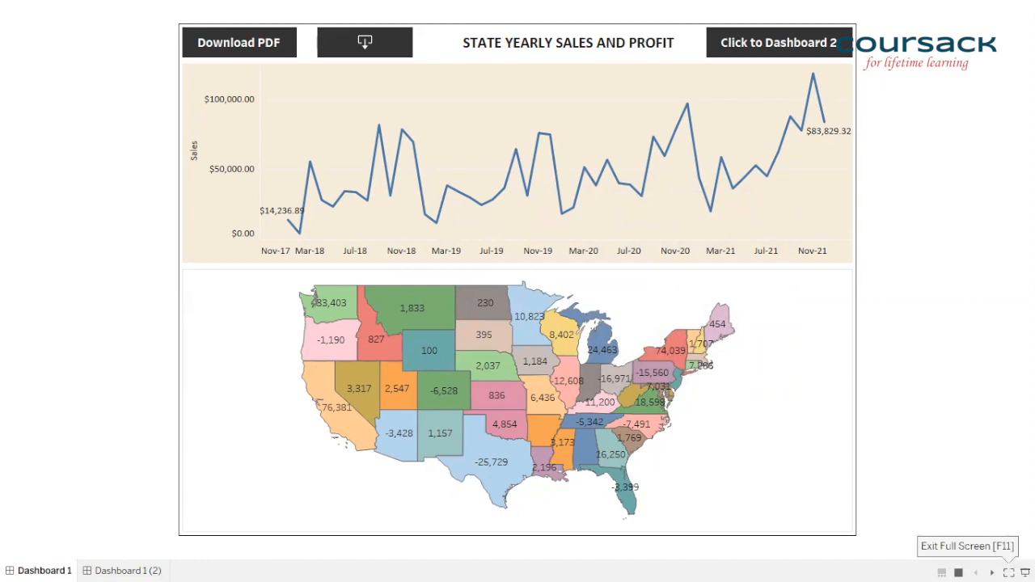
pyautogui.click(1024, 572)
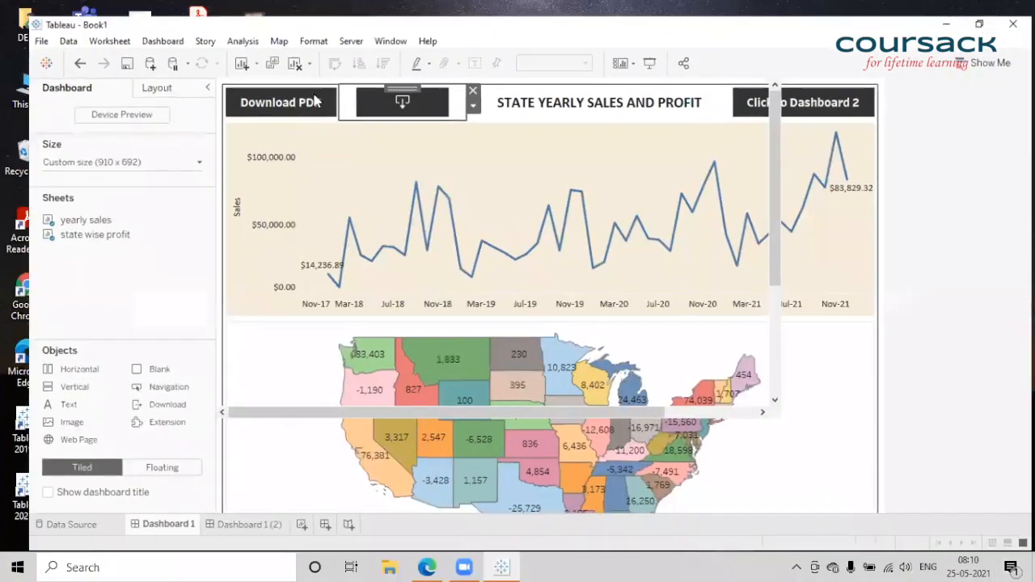
# Review the export formats offered for the first download button and close its settings
pyautogui.click(327, 92)
pyautogui.click(380, 110)
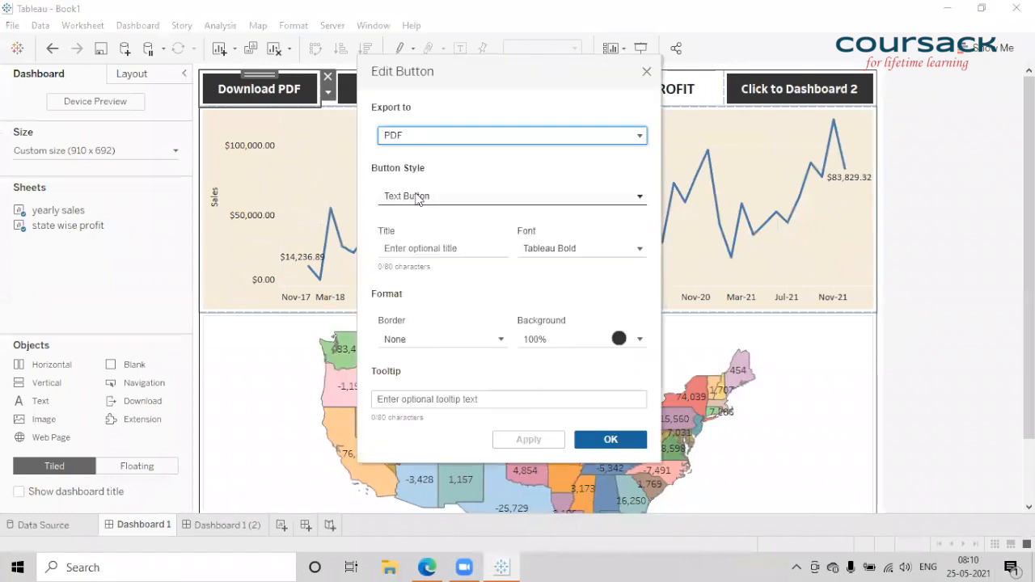
pyautogui.click(432, 138)
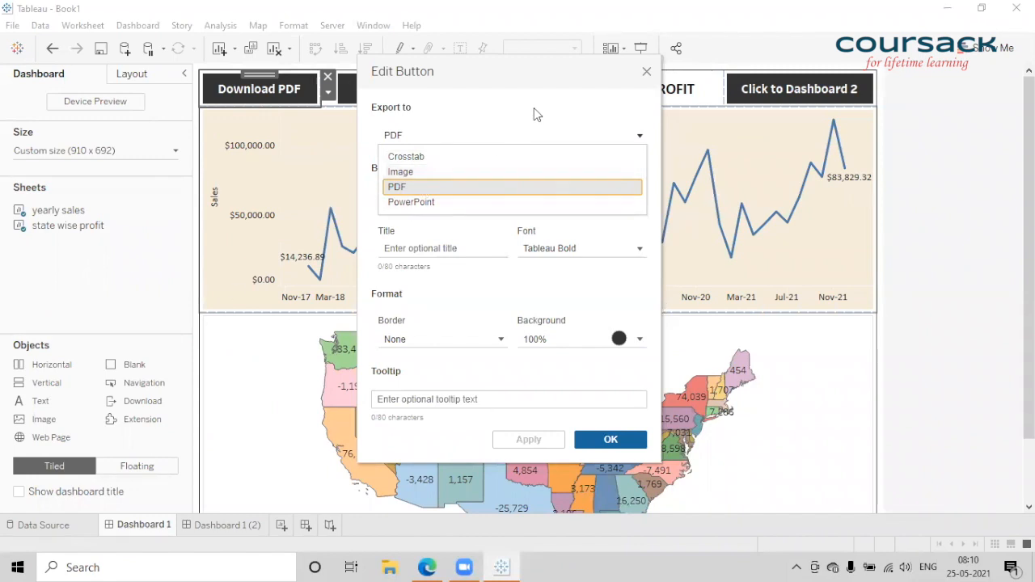
pyautogui.click(647, 73)
# Set the image-style download button to export to PowerPoint
pyautogui.click(438, 91)
pyautogui.click(459, 93)
pyautogui.click(485, 111)
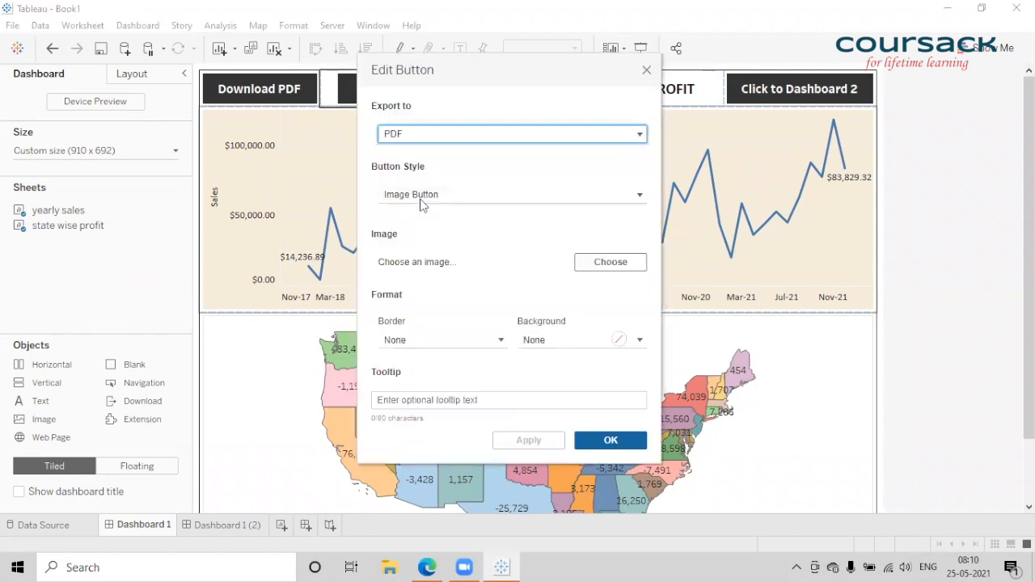
pyautogui.click(421, 196)
pyautogui.click(502, 105)
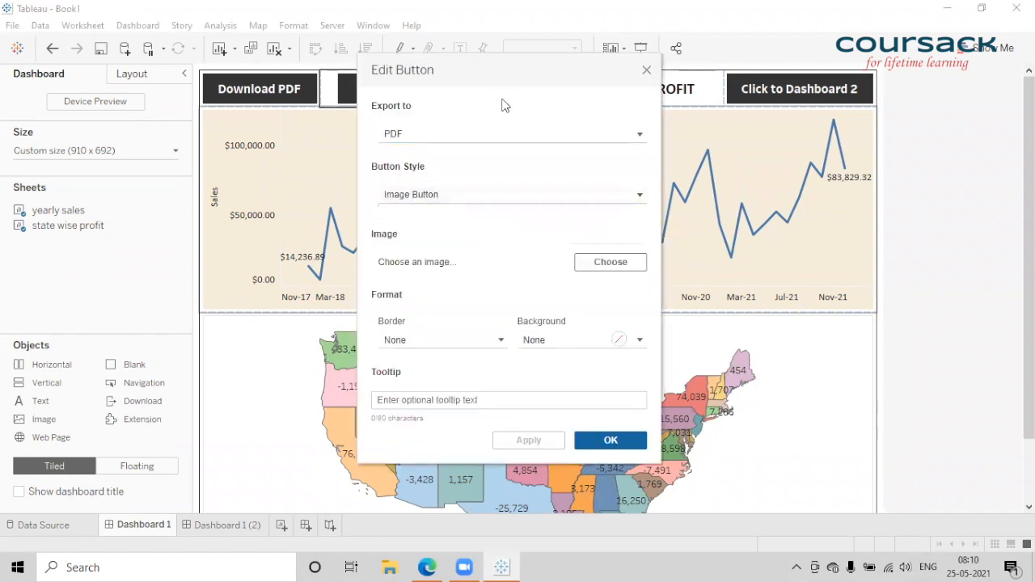
pyautogui.click(425, 134)
pyautogui.click(413, 200)
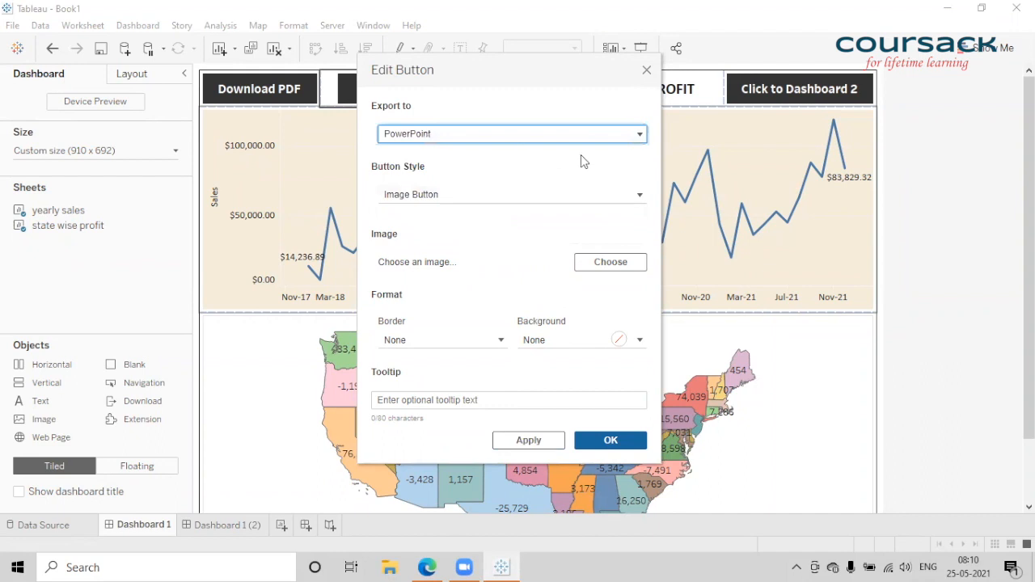
pyautogui.click(608, 440)
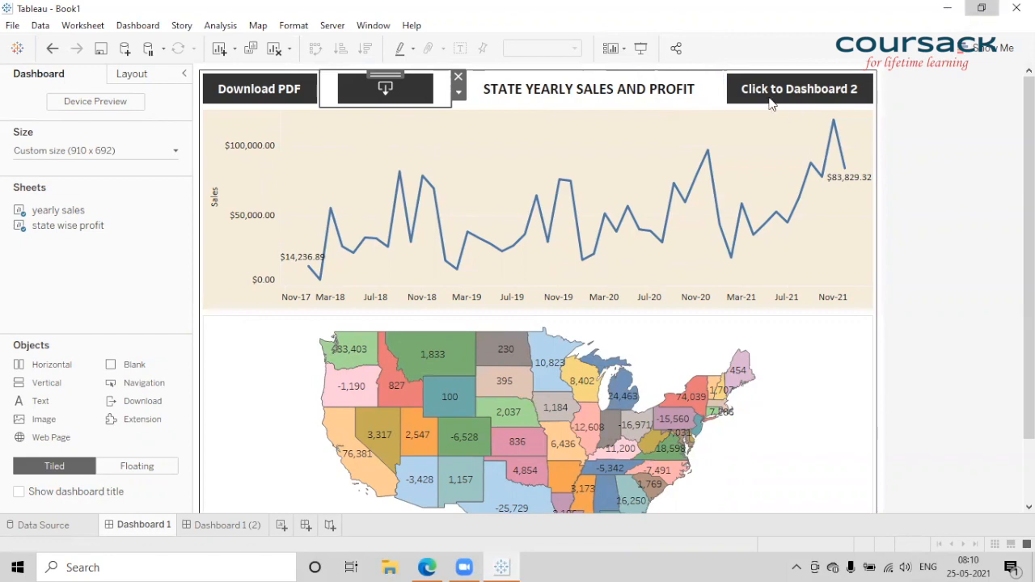
# Export Dashboard 1 to PowerPoint from presentation mode, saving it on the Desktop as "test", and exit presentation mode
pyautogui.press('F7')
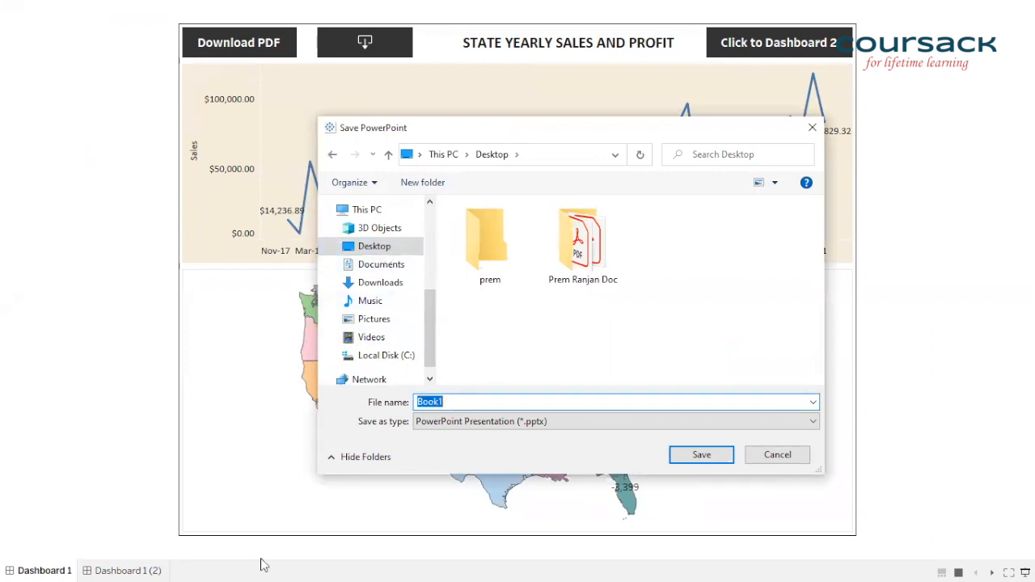
pyautogui.write('tes')
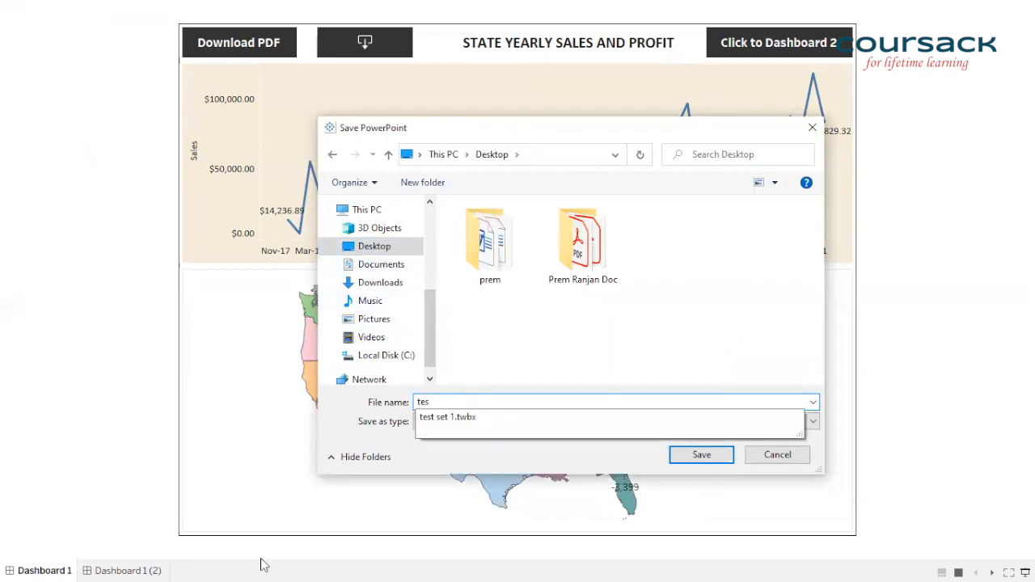
pyautogui.write('t')
pyautogui.click(702, 455)
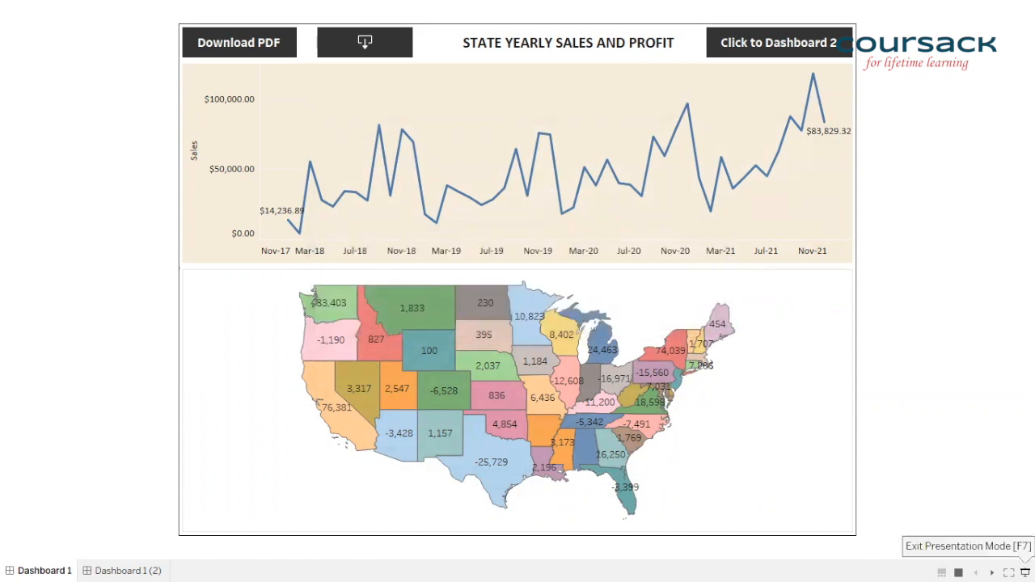
pyautogui.click(1025, 572)
pyautogui.click(854, 45)
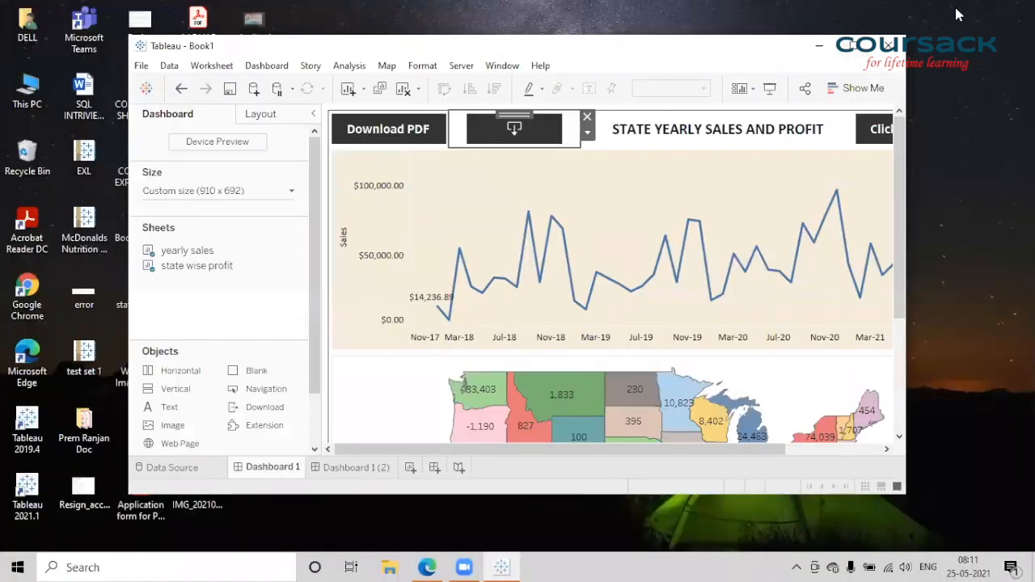
# Open the exported "test" presentation from the desktop in PowerPoint, review its title and dashboard slides, and close it
pyautogui.press('super+d')
pyautogui.doubleClick(265, 293)
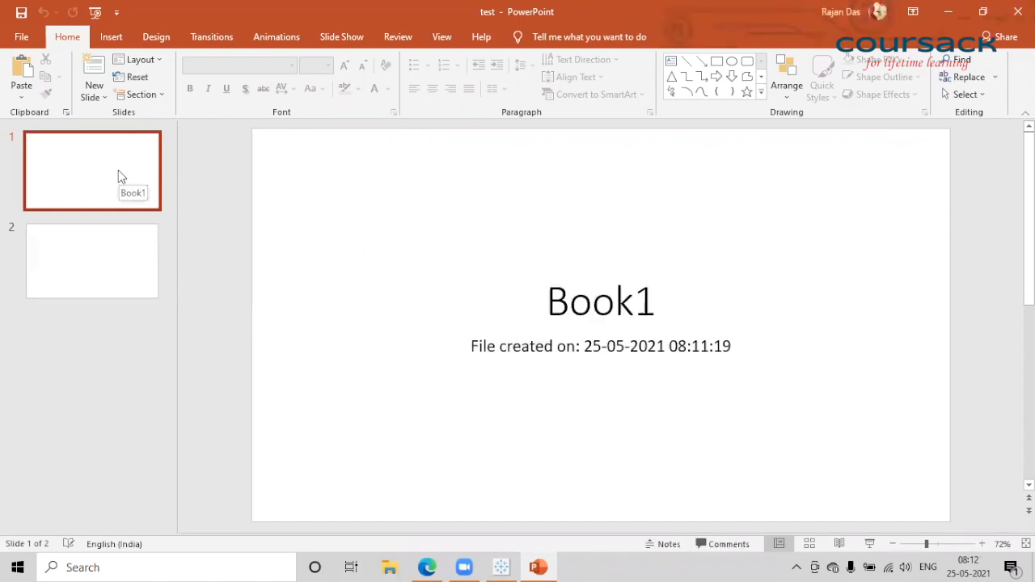
pyautogui.click(95, 260)
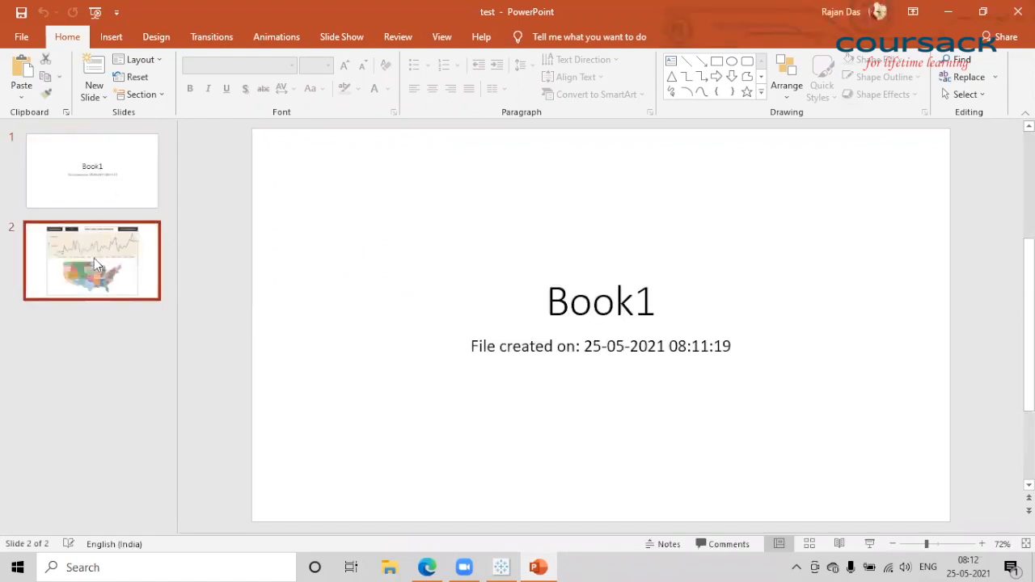
pyautogui.click(94, 168)
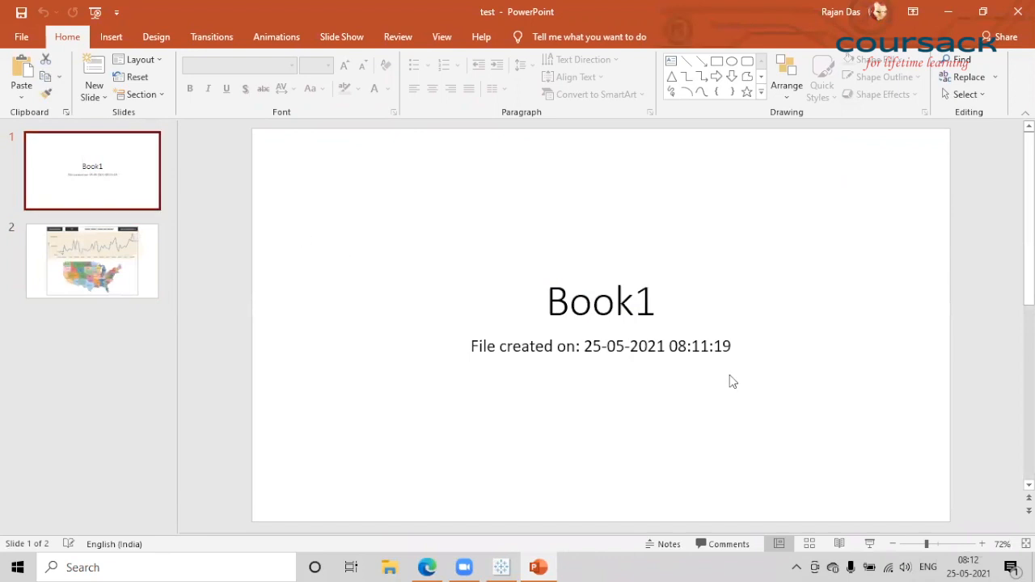
pyautogui.click(130, 274)
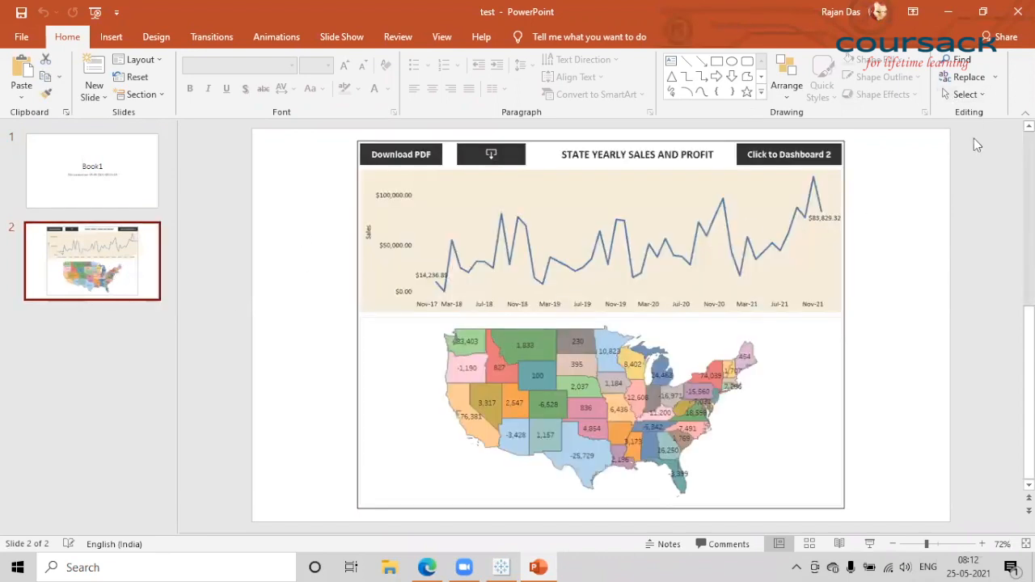
pyautogui.click(1018, 11)
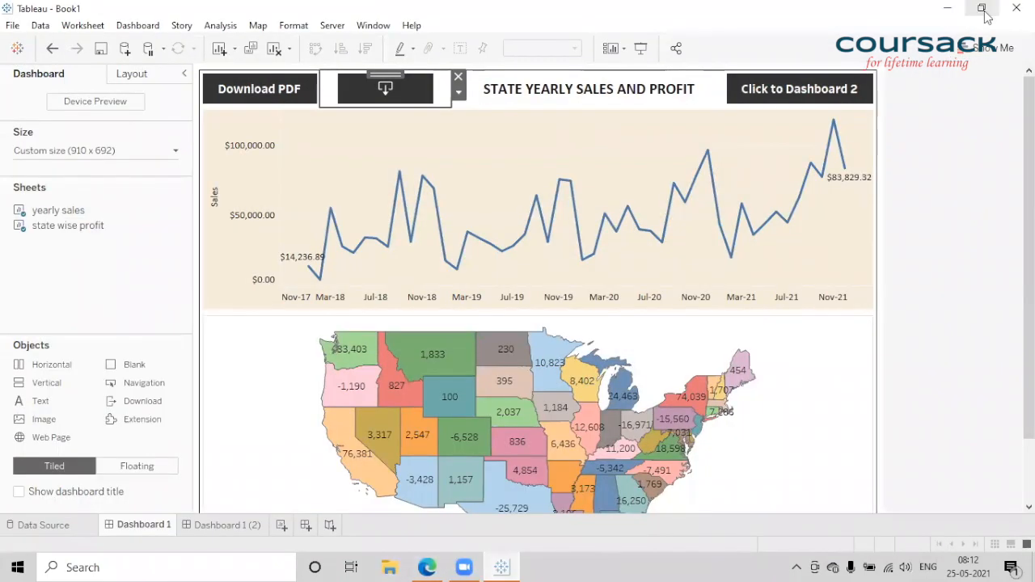
# View Dashboard 1 in presentation mode once more, return to editing, and maximize the Tableau window
pyautogui.click(972, 22)
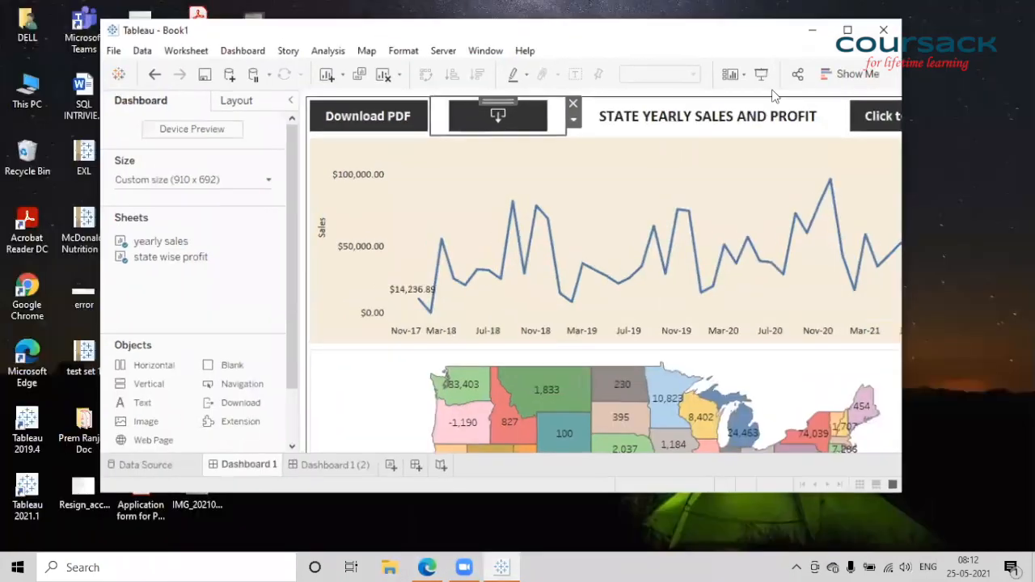
pyautogui.click(761, 74)
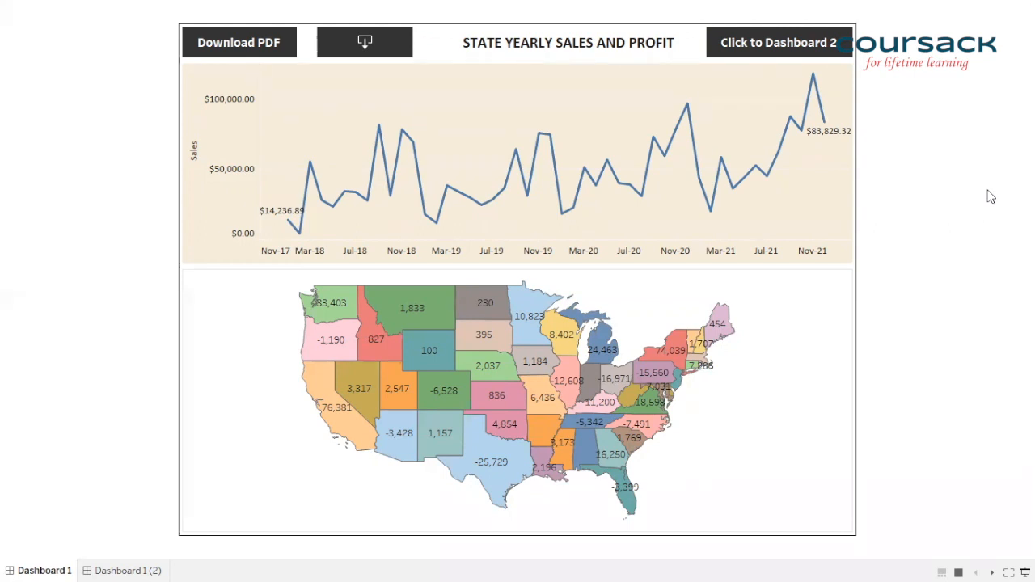
pyautogui.press('Escape')
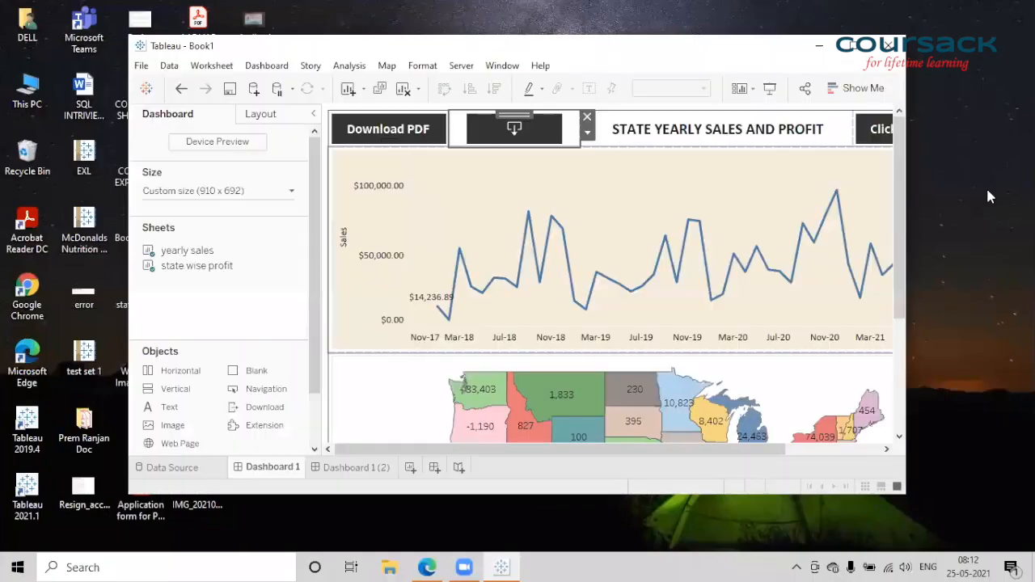
pyautogui.click(853, 45)
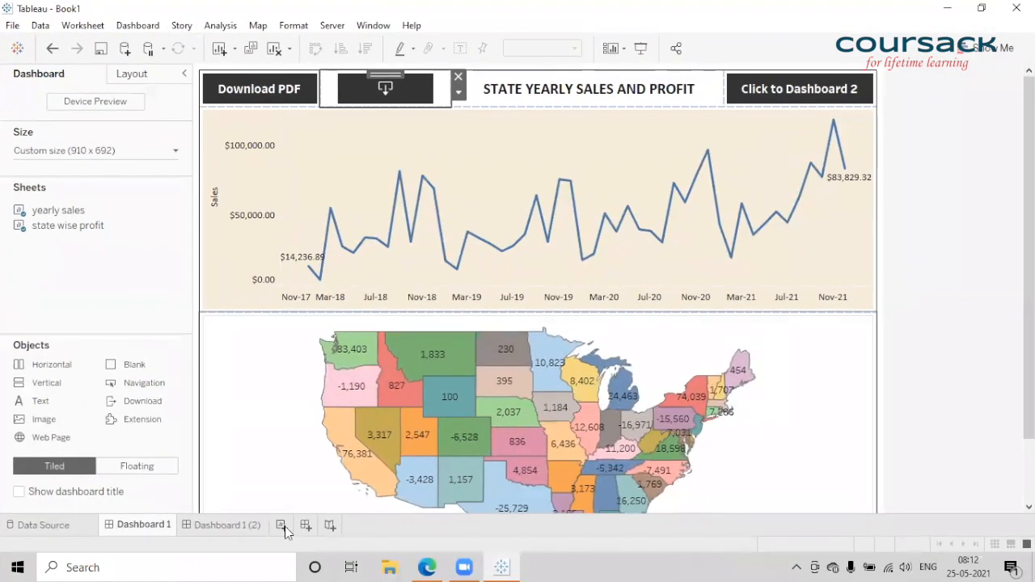
# Add a blank worksheet to the workbook and switch to Dashboard 1 (2)
pyautogui.click(288, 525)
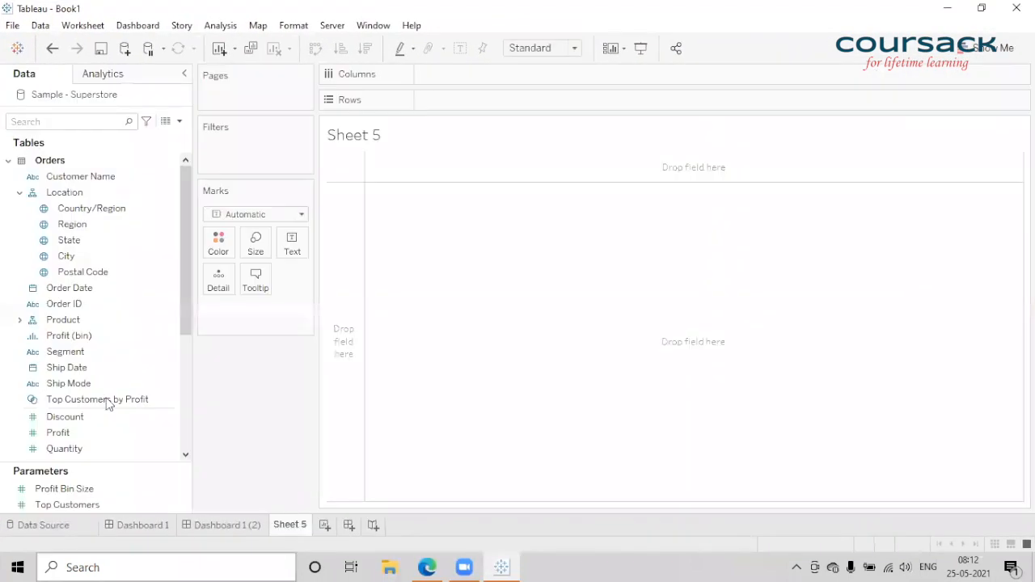
pyautogui.click(160, 525)
pyautogui.click(241, 525)
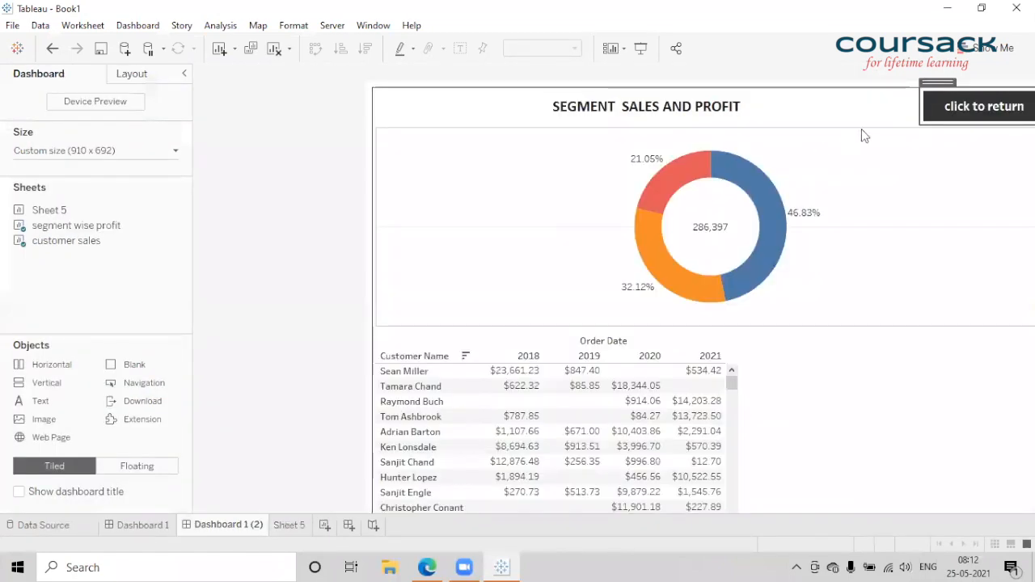
# Go from Dashboard 1 (2) to the segment wise profit worksheet and select the row count field used by the donut chart
pyautogui.click(882, 129)
pyautogui.click(883, 130)
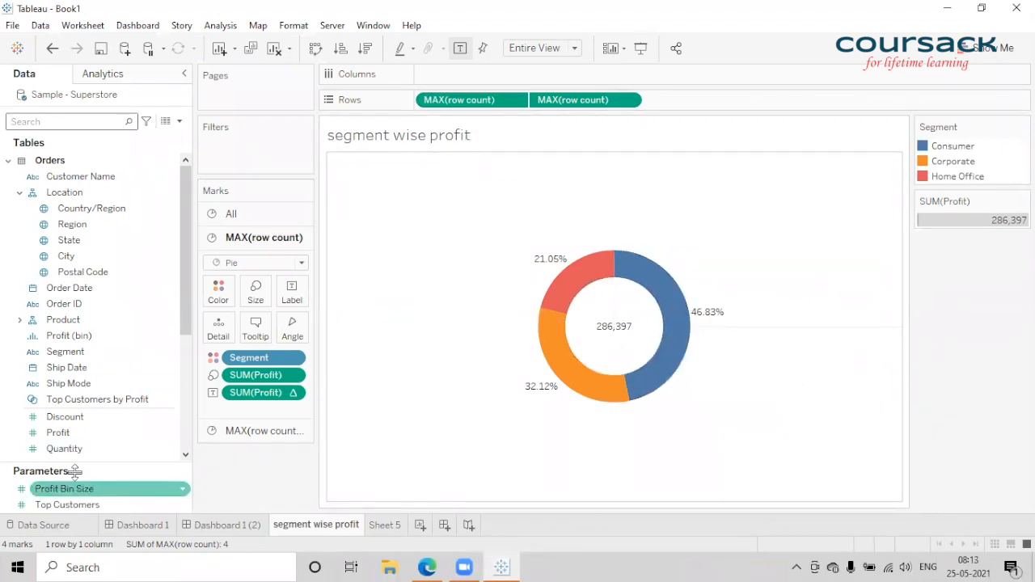
pyautogui.scroll(-5, 85, 453)
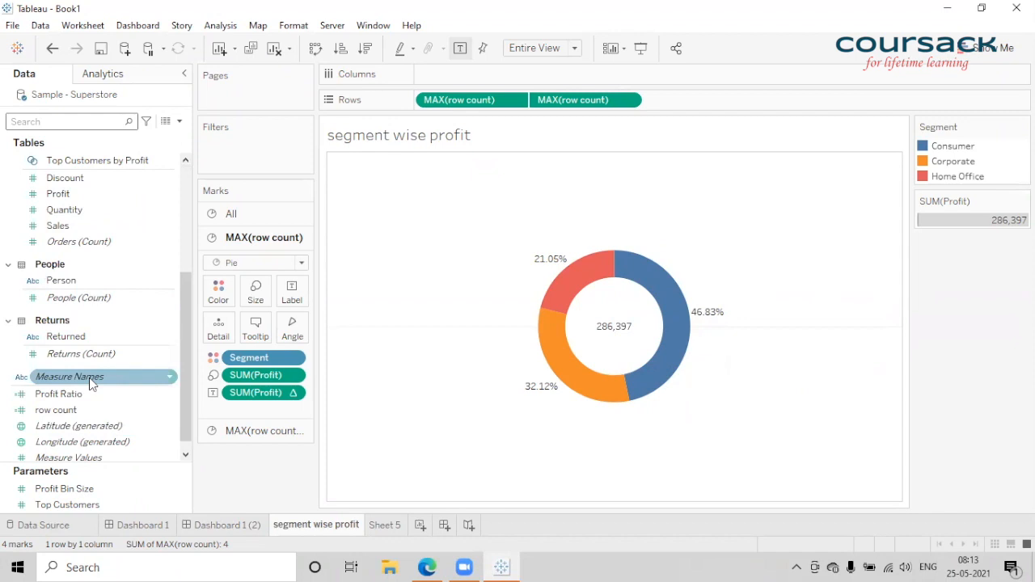
pyautogui.click(89, 410)
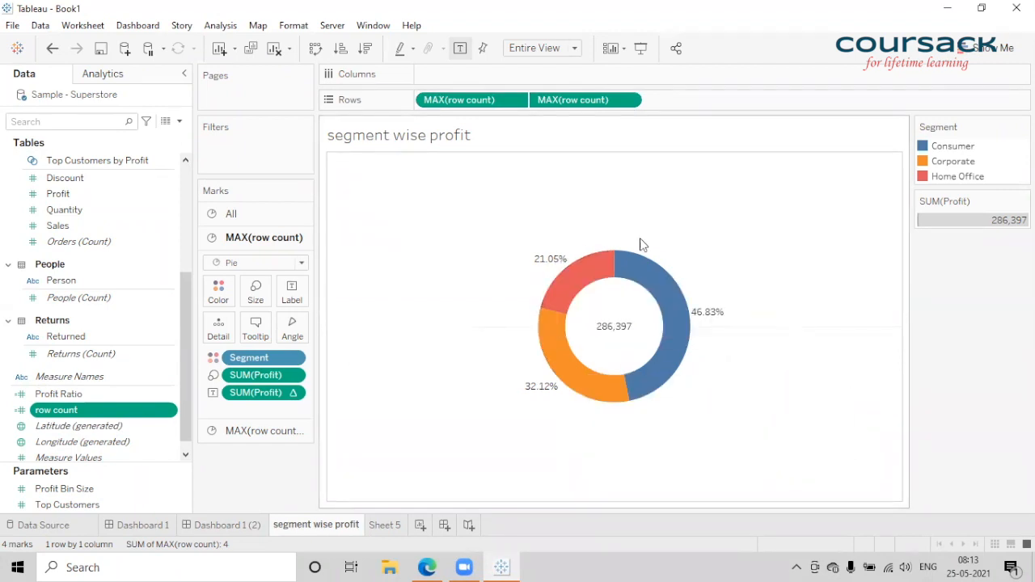
# Add a new dashboard and draft a text object listing funnel chart, donout chart, pyramid chart and sunburst, discarding the text
pyautogui.click(443, 525)
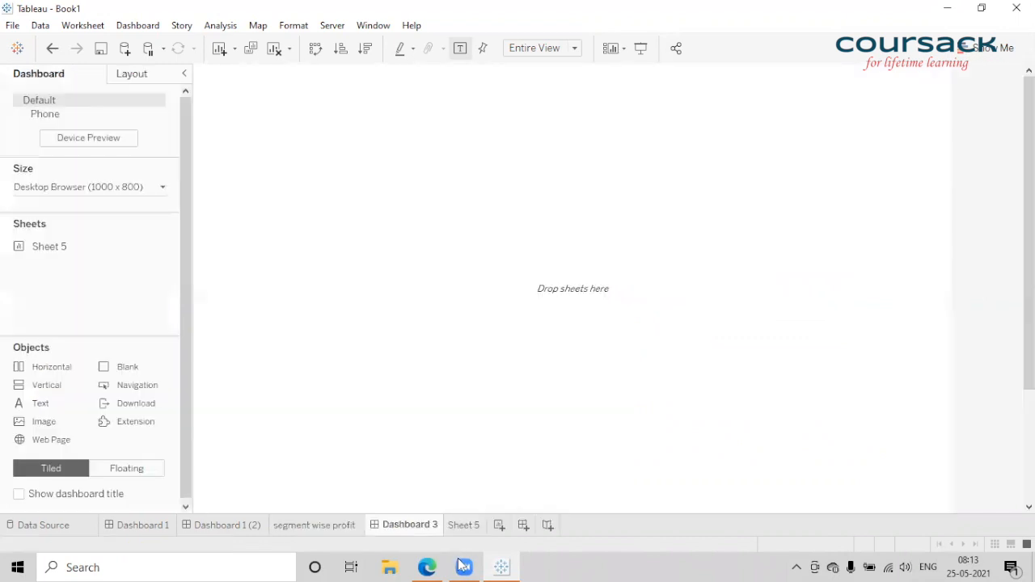
pyautogui.moveTo(179, 373); pyautogui.dragTo(387, 324)
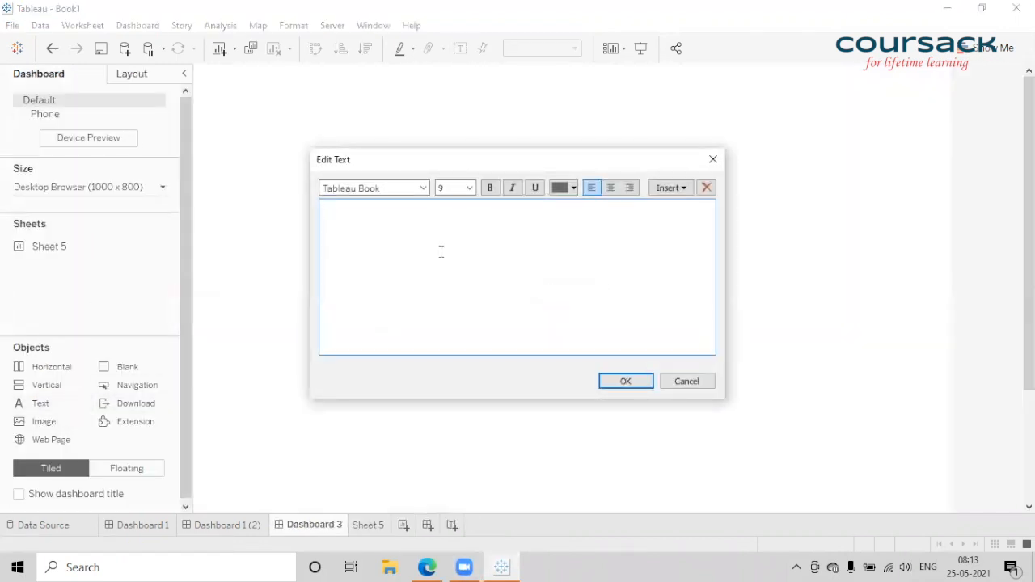
pyautogui.write('funnel c')
pyautogui.press('BackSpace')
pyautogui.write('chart')
pyautogui.press('Return')
pyautogui.write('donout chart')
pyautogui.press('Return')
pyautogui.write('pyra')
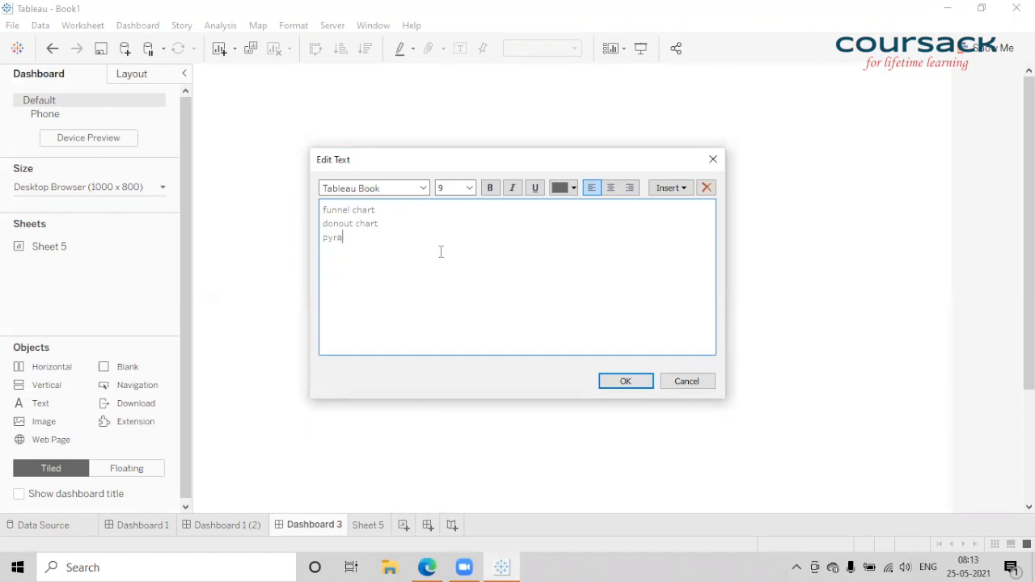
pyautogui.write('mid chart')
pyautogui.press('Return')
pyautogui.write('sunburst')
pyautogui.click(712, 160)
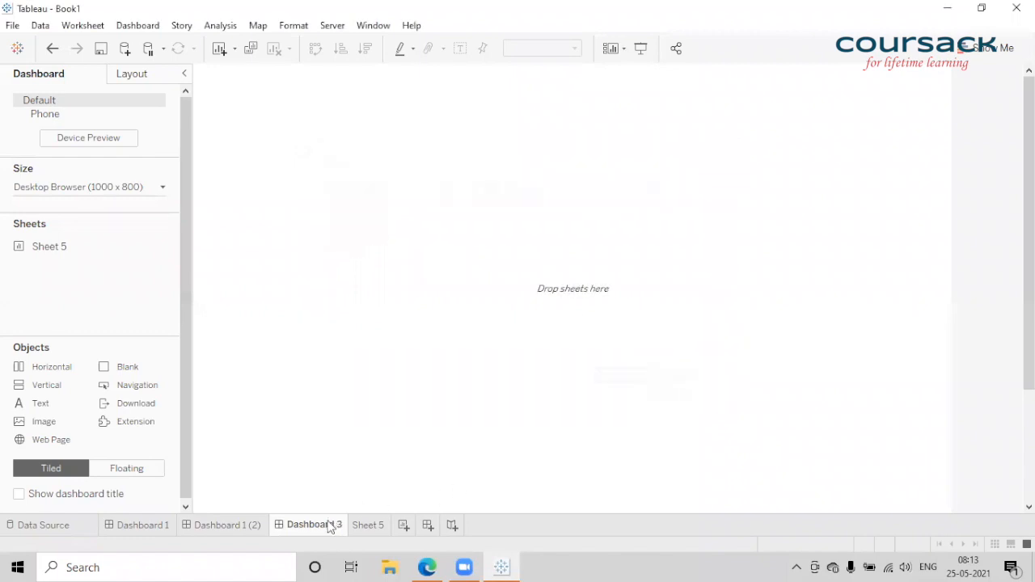
# Switch to Dashboard 1 and narrow the side pane to give the dashboard more room
pyautogui.click(150, 526)
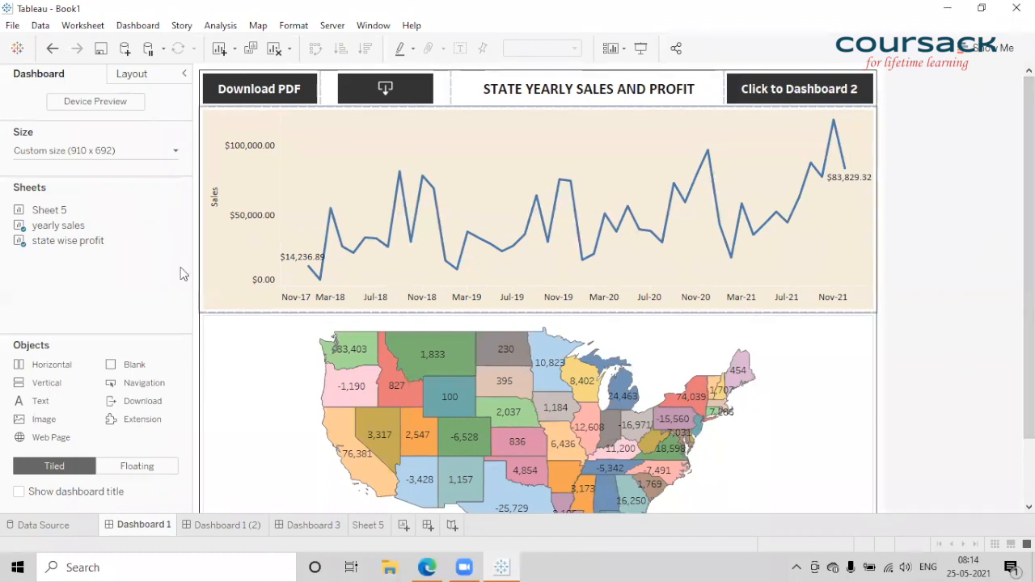
pyautogui.moveTo(194, 264); pyautogui.dragTo(156, 264)
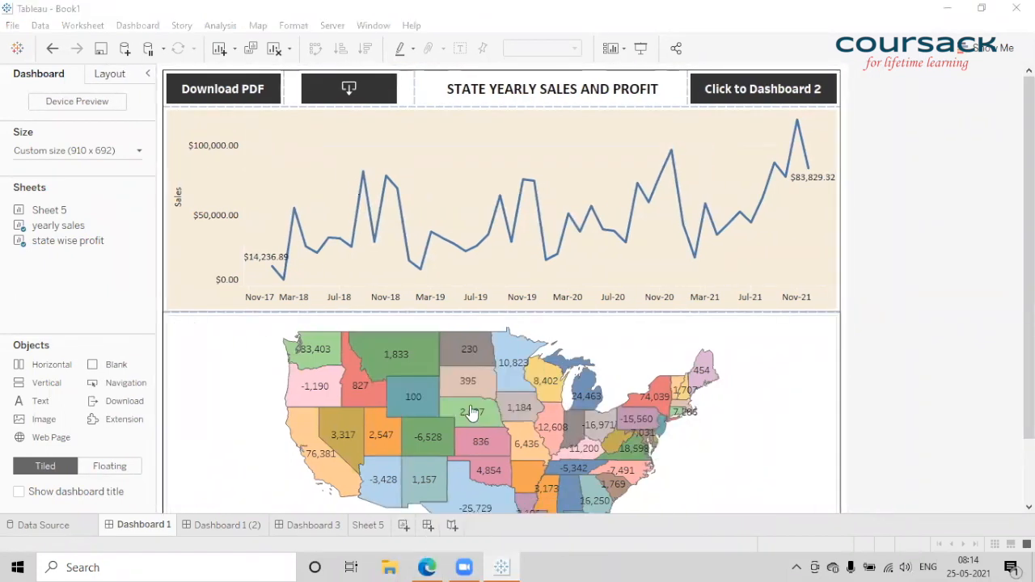
# Switch to the Edge browser and view the Tableau Training for Beginners PDF in a maximized window, going past its title page
pyautogui.click(947, 10)
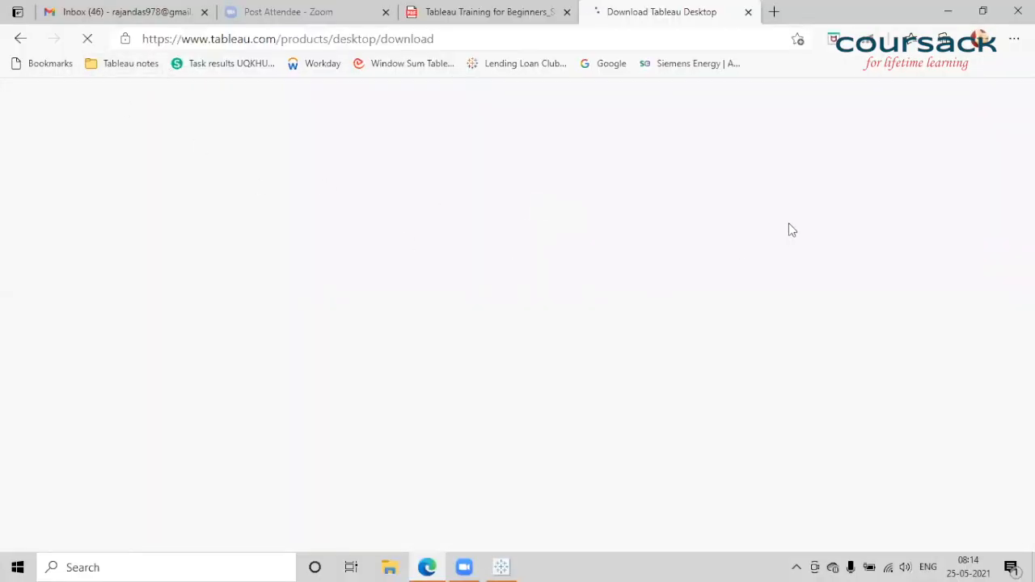
pyautogui.click(983, 13)
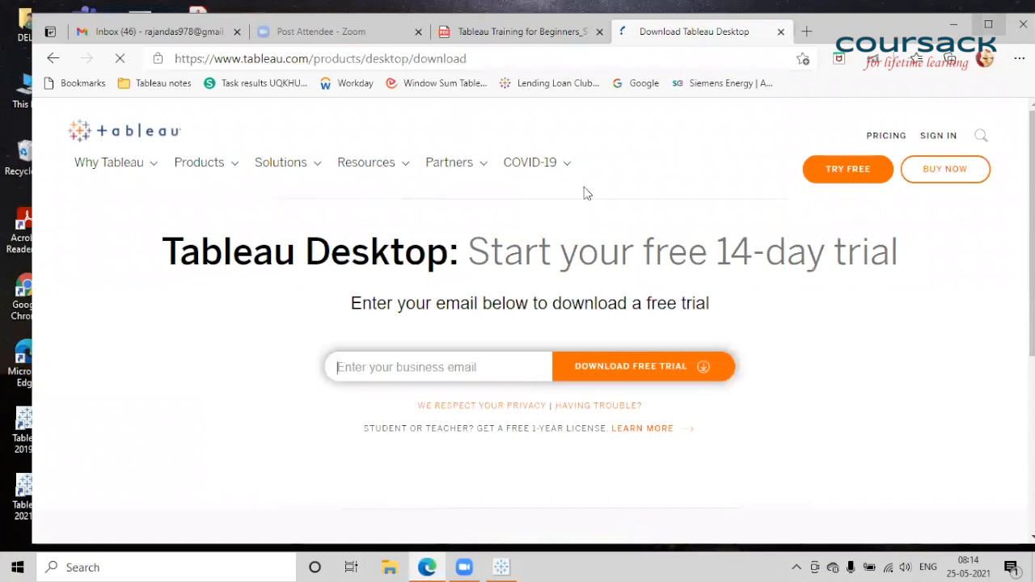
pyautogui.moveTo(527, 35); pyautogui.dragTo(519, 180)
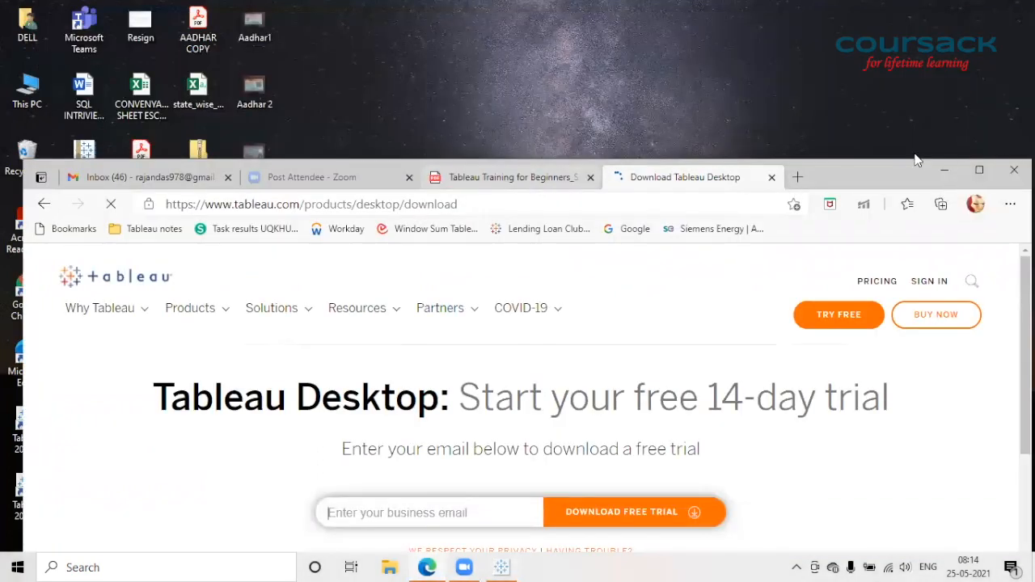
pyautogui.click(547, 179)
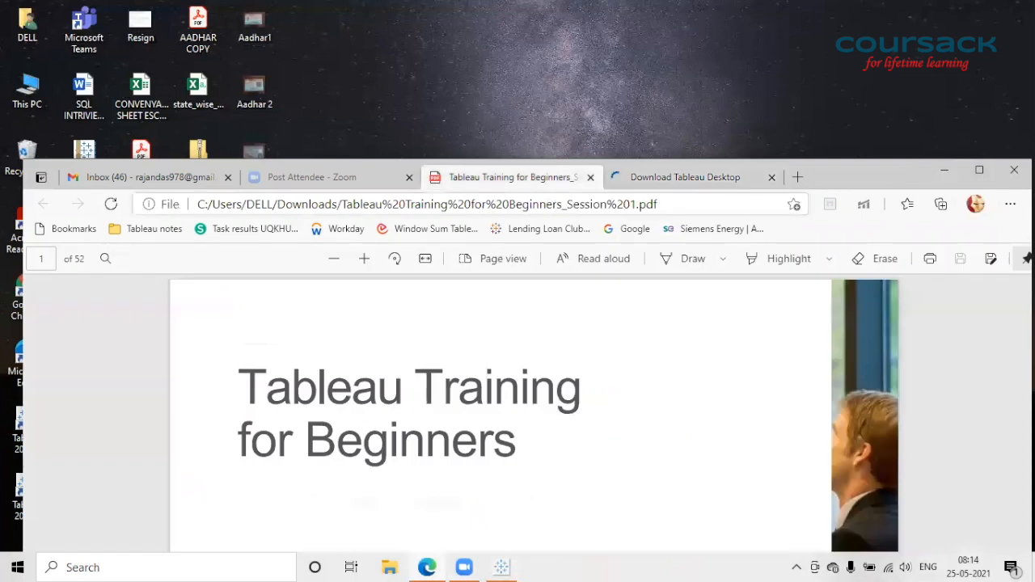
pyautogui.click(978, 171)
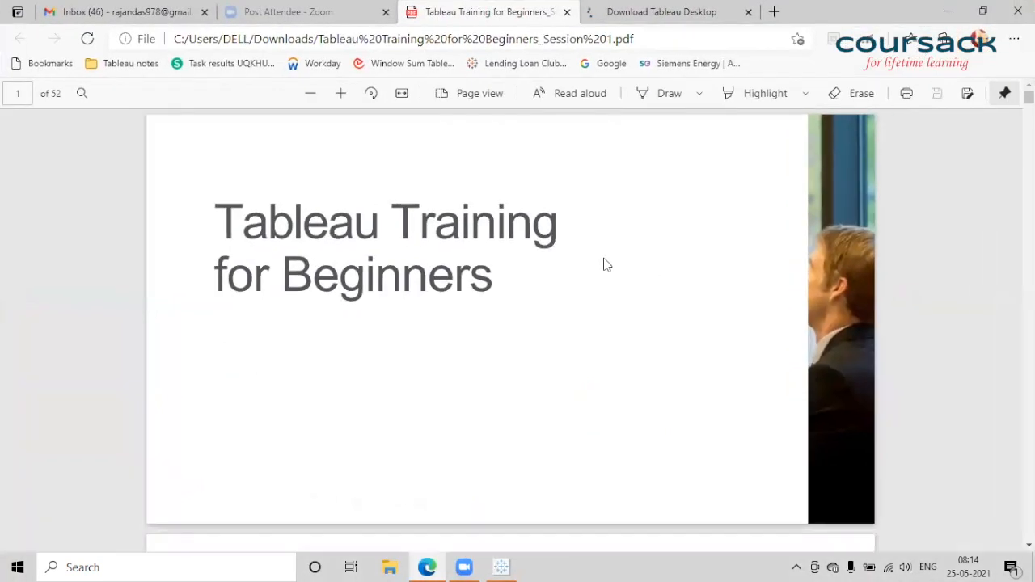
pyautogui.scroll(-4, 659, 268)
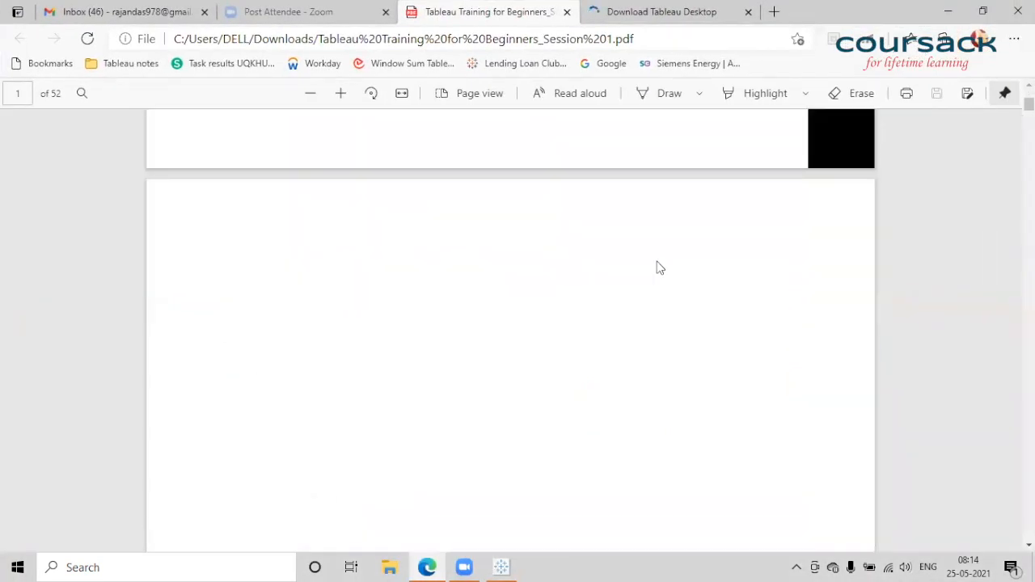
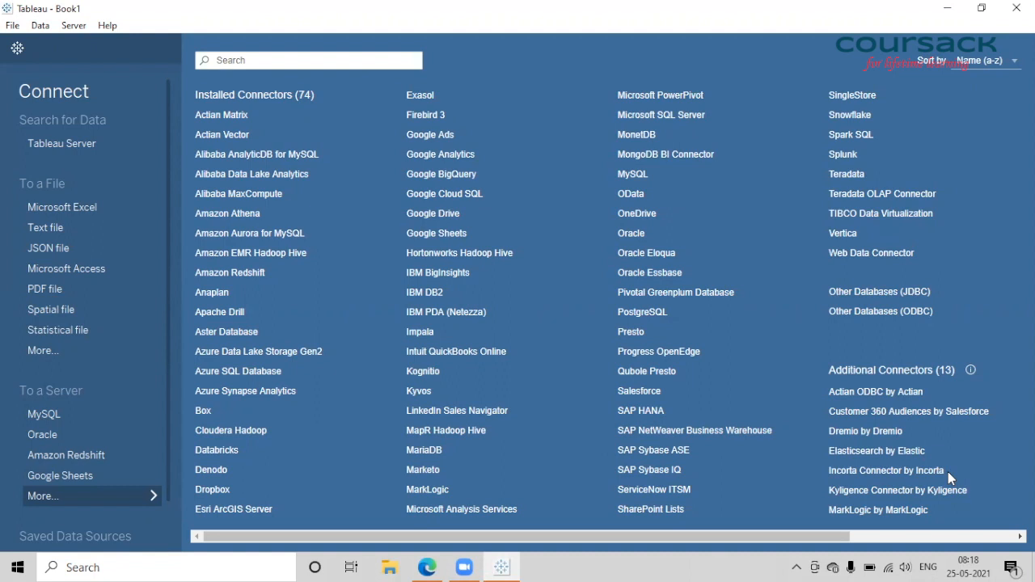
# Return to the workbook, delete the unused Sheet 6, Sheet 5 and Dashboard 3, and show Dashboard 1
pyautogui.click(17, 48)
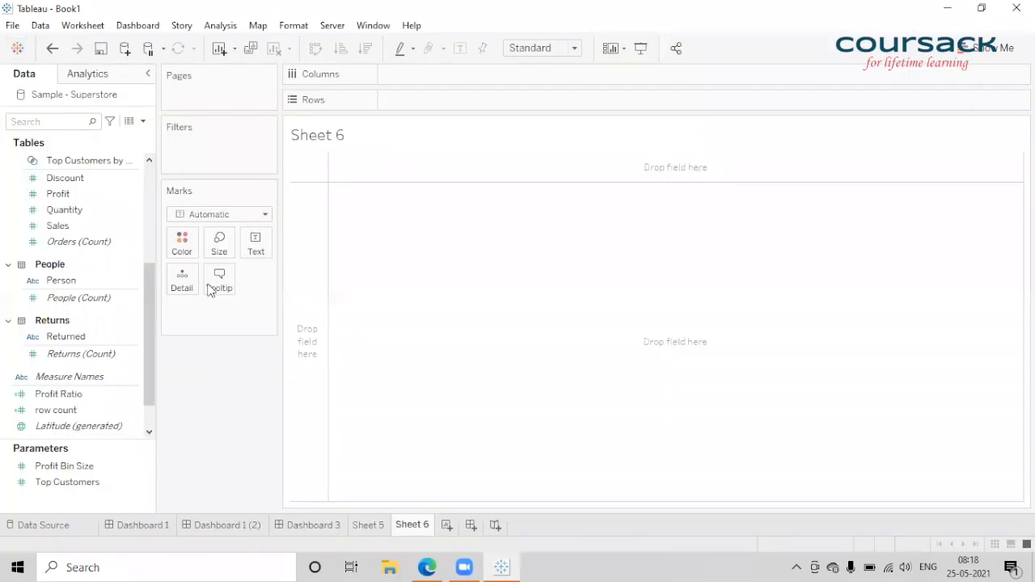
pyautogui.rightClick(420, 525)
pyautogui.click(465, 356)
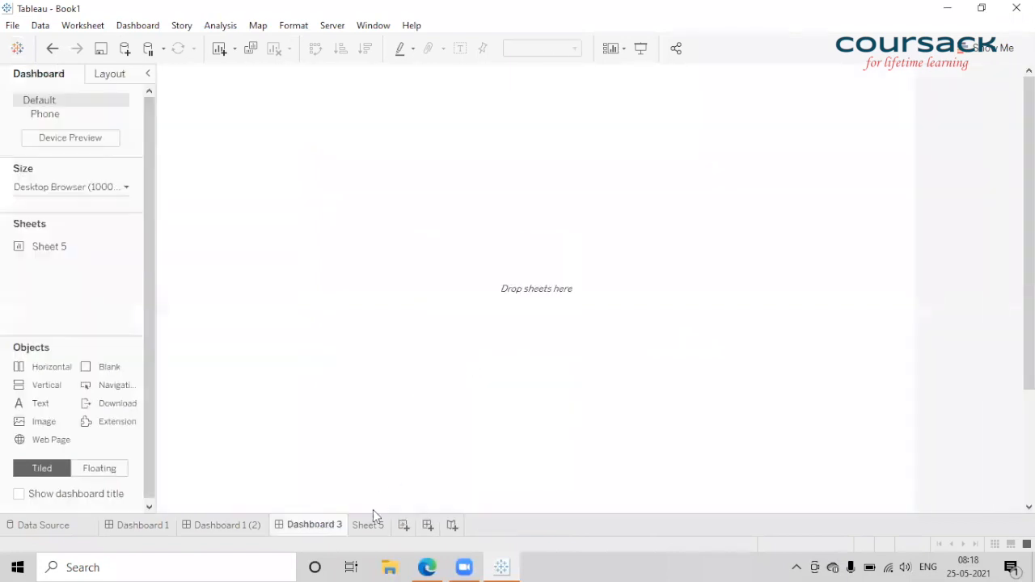
pyautogui.rightClick(368, 521)
pyautogui.click(407, 352)
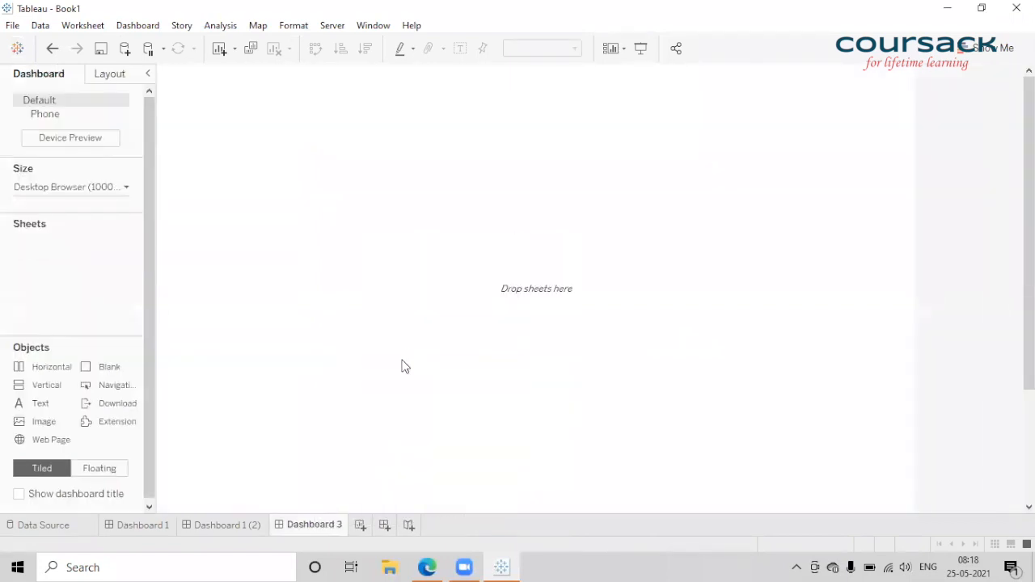
pyautogui.rightClick(316, 524)
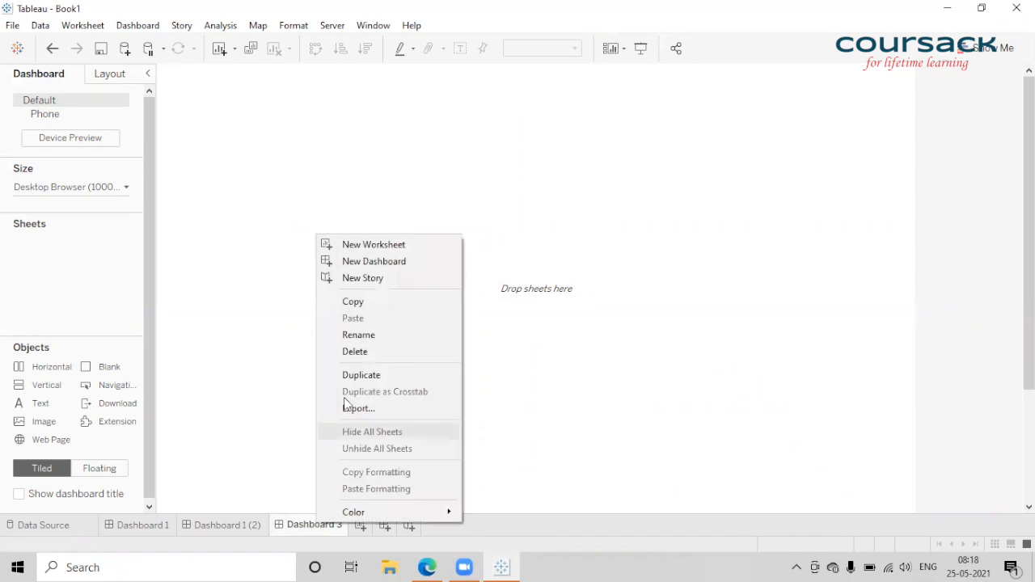
pyautogui.click(365, 353)
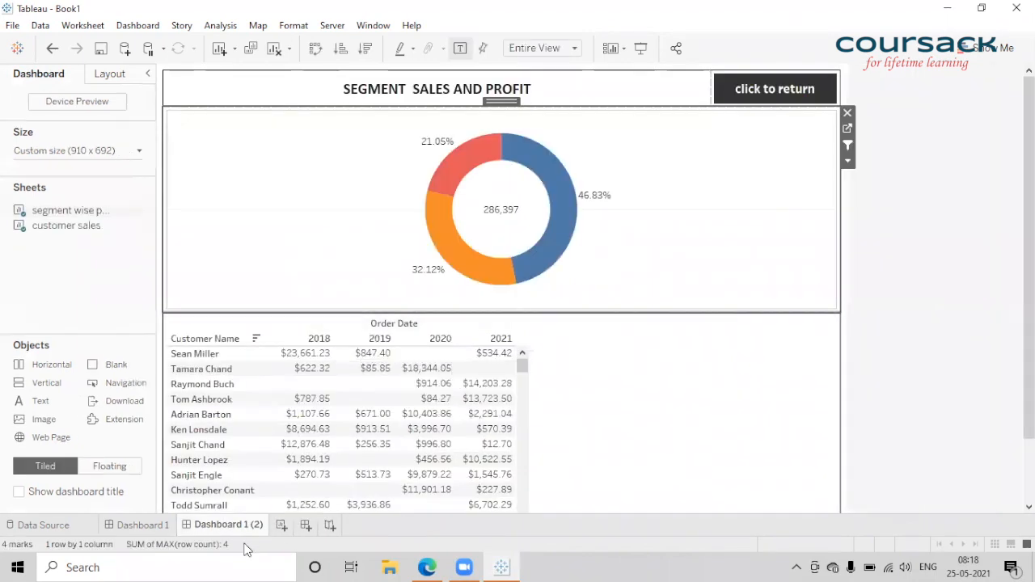
pyautogui.click(152, 527)
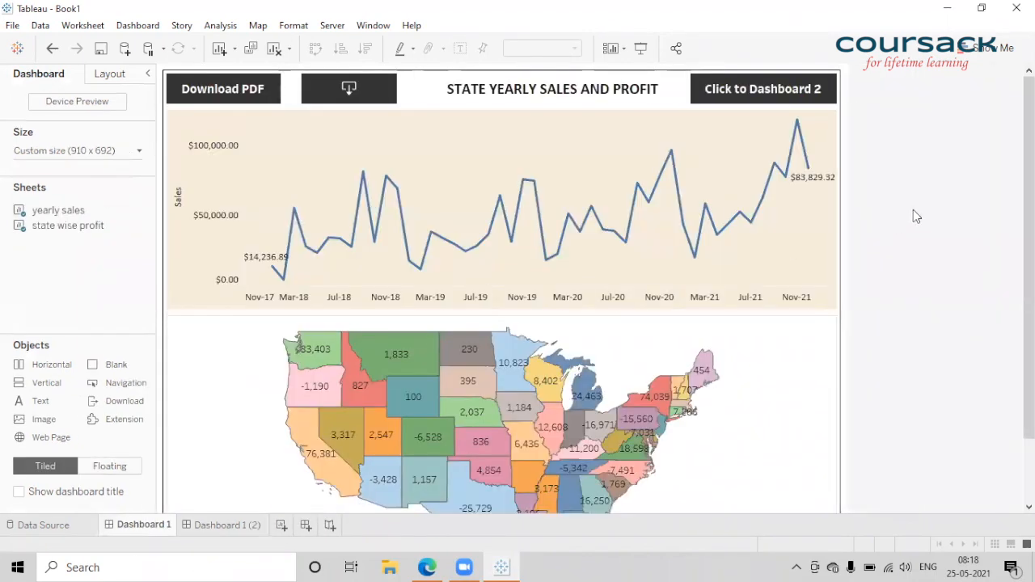
# Open the Tableau Server sign-in from the start page, clear the server address, and close it without connecting
pyautogui.click(18, 49)
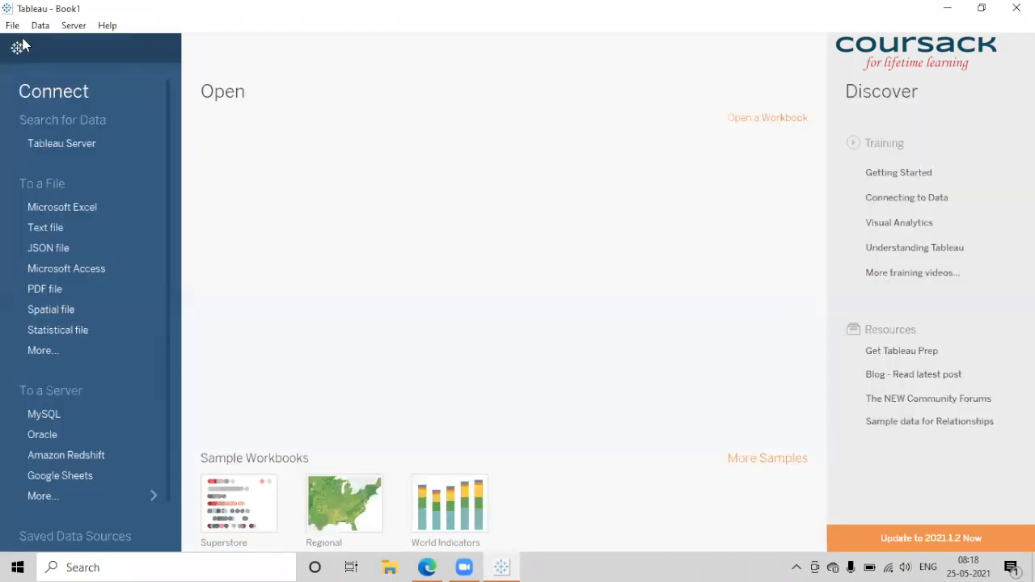
pyautogui.click(108, 143)
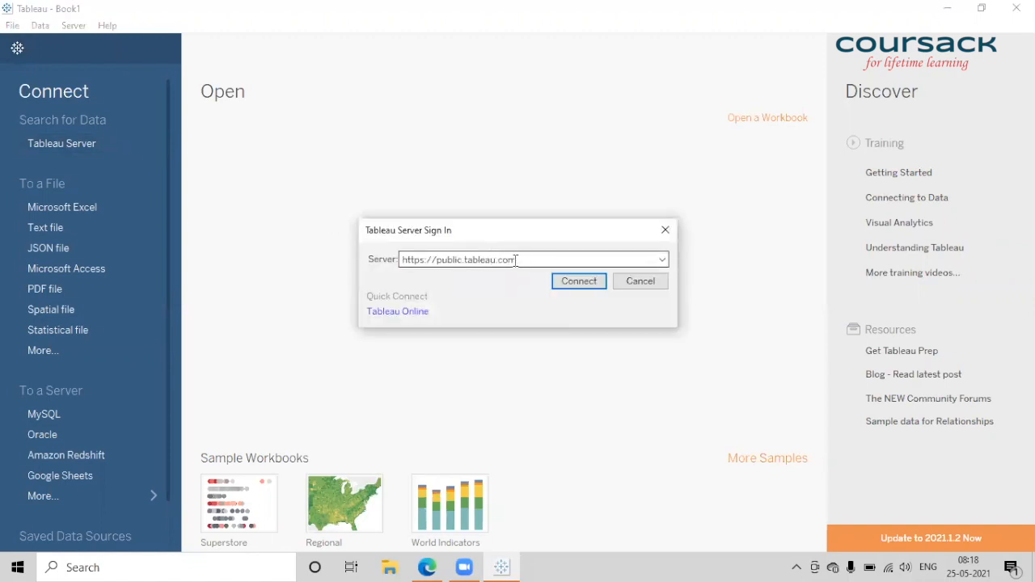
pyautogui.press('BackSpace')
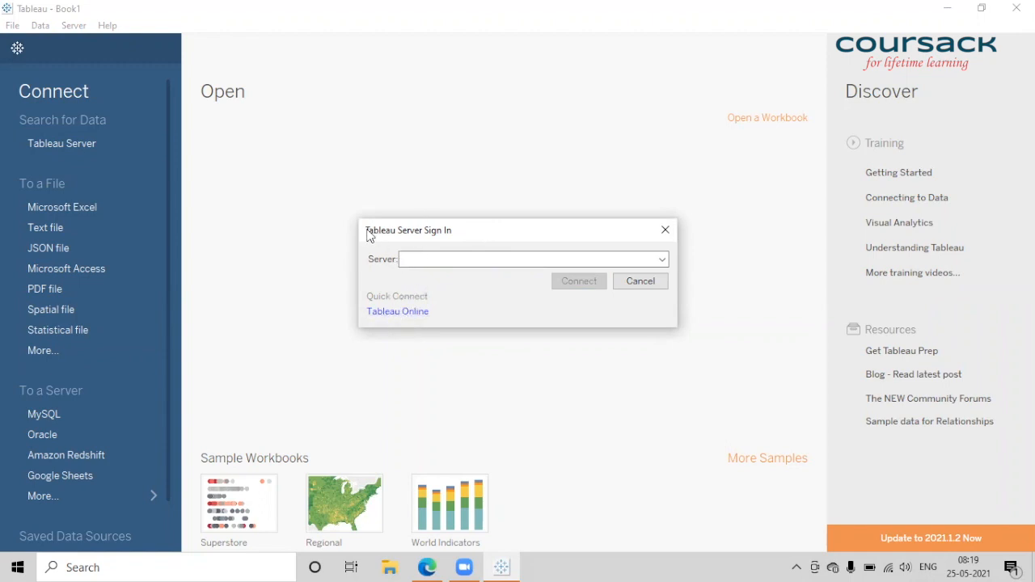
pyautogui.moveTo(368, 235); pyautogui.dragTo(372, 198)
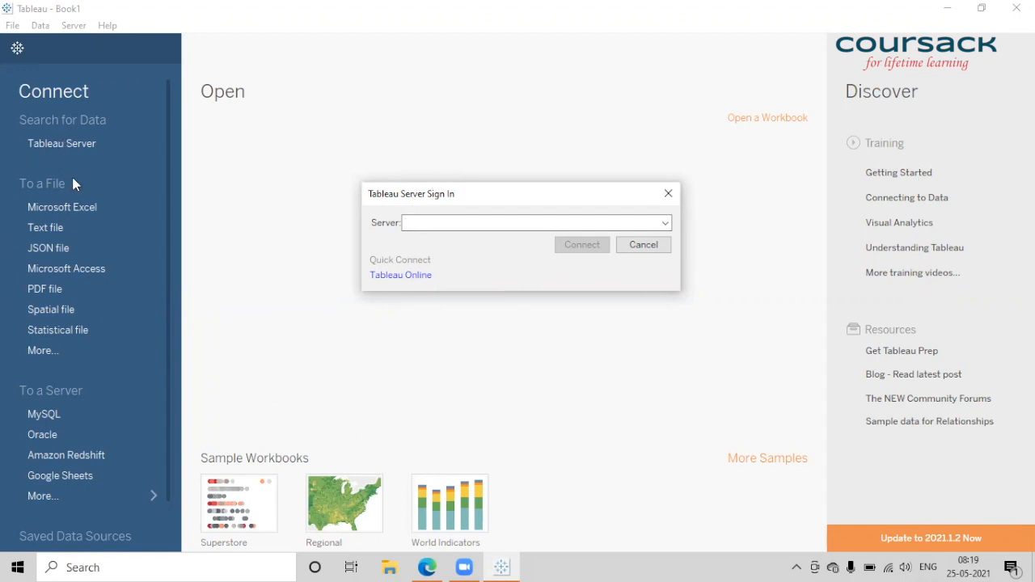
pyautogui.click(668, 193)
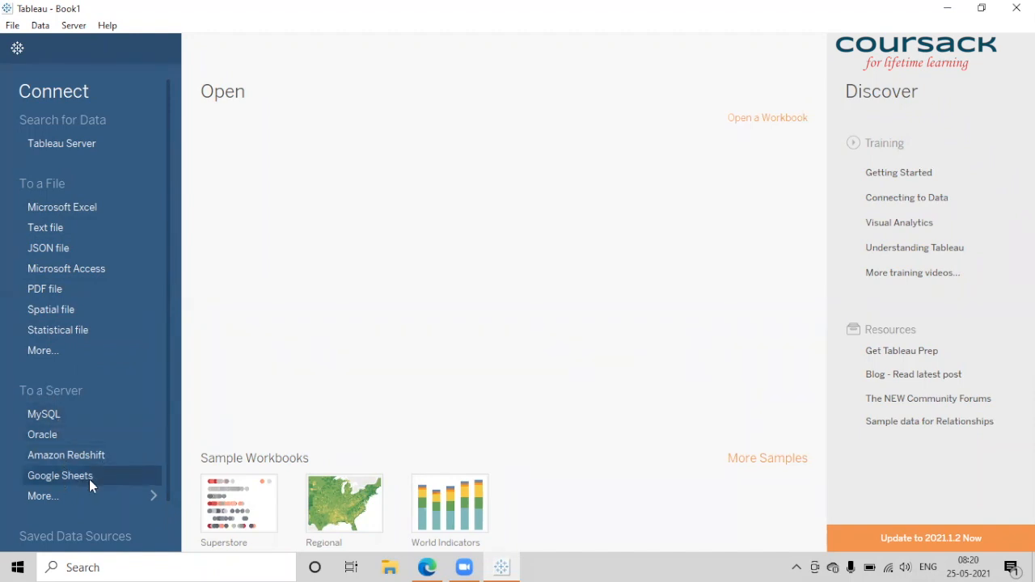
# Review the full list of server connectors available from the start page and return to Dashboard 1
pyautogui.click(60, 506)
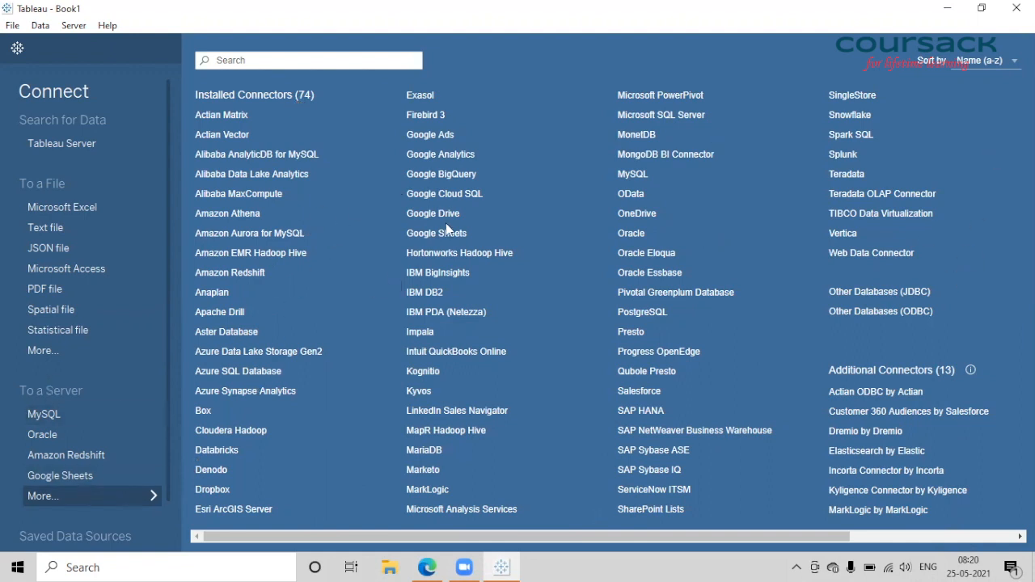
pyautogui.click(17, 50)
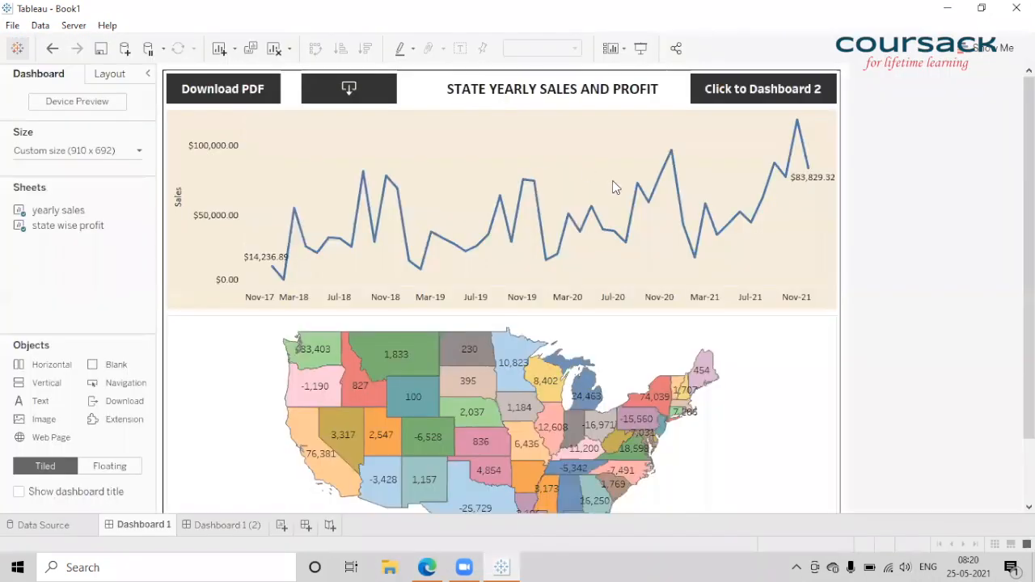
pyautogui.click(14, 49)
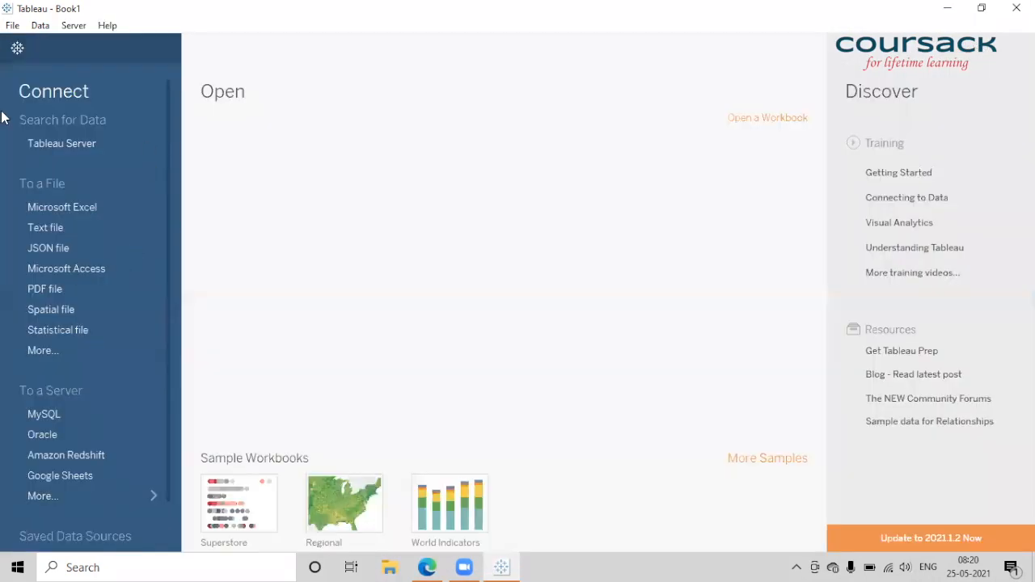
pyautogui.click(134, 497)
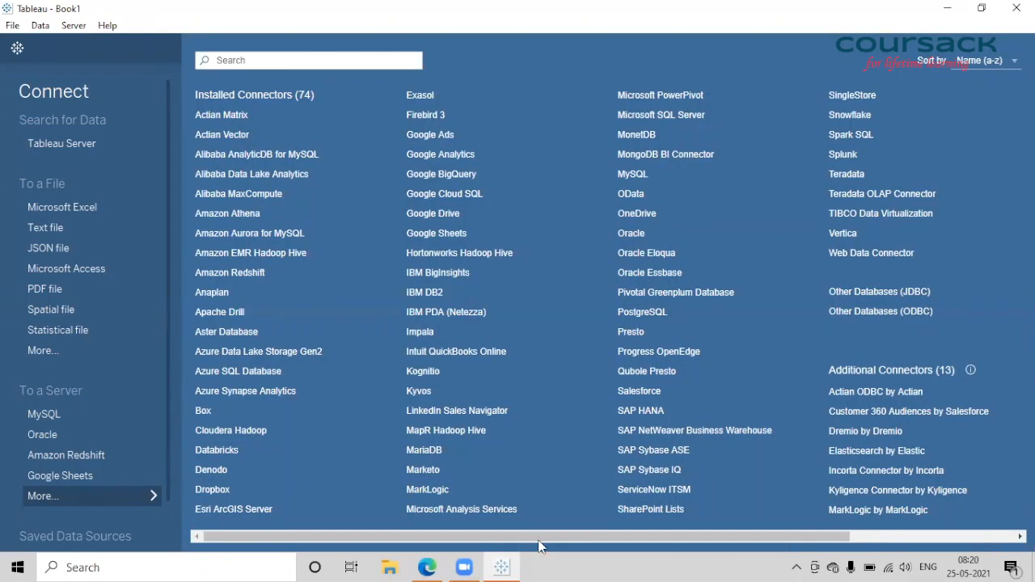
pyautogui.click(17, 50)
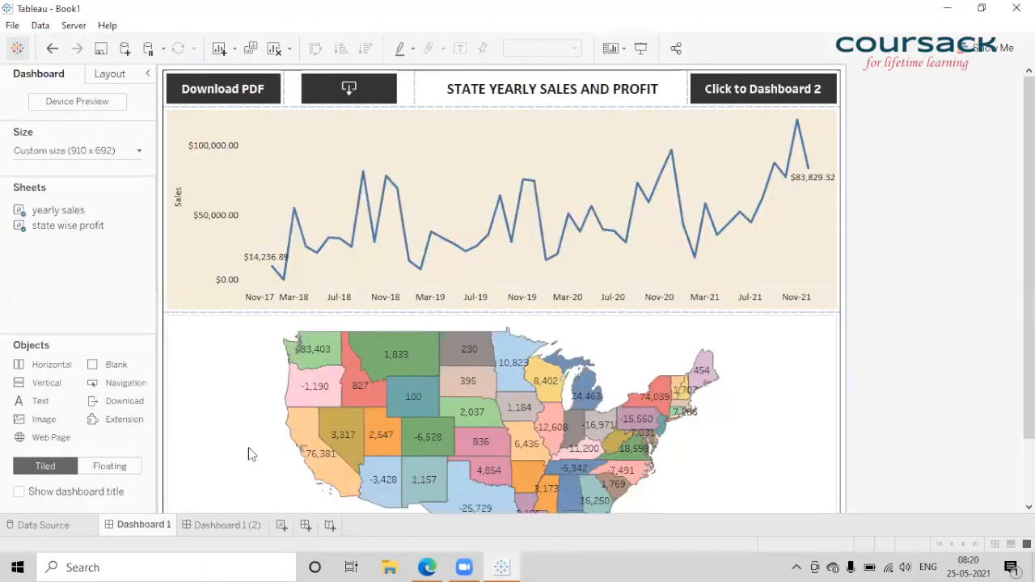